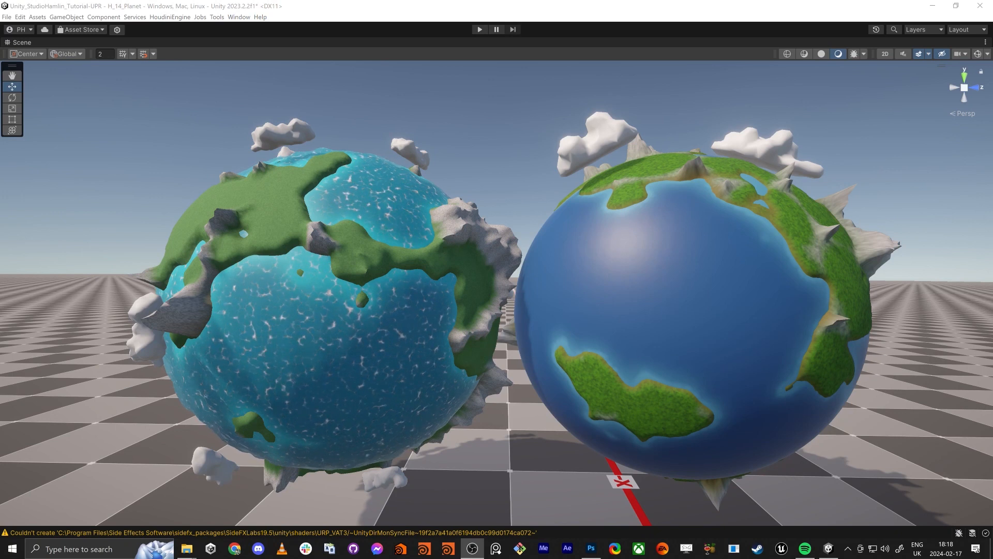
# Compare the two planets up close and delete the example planet with the rippling water from the scene
pyautogui.click(681, 259)
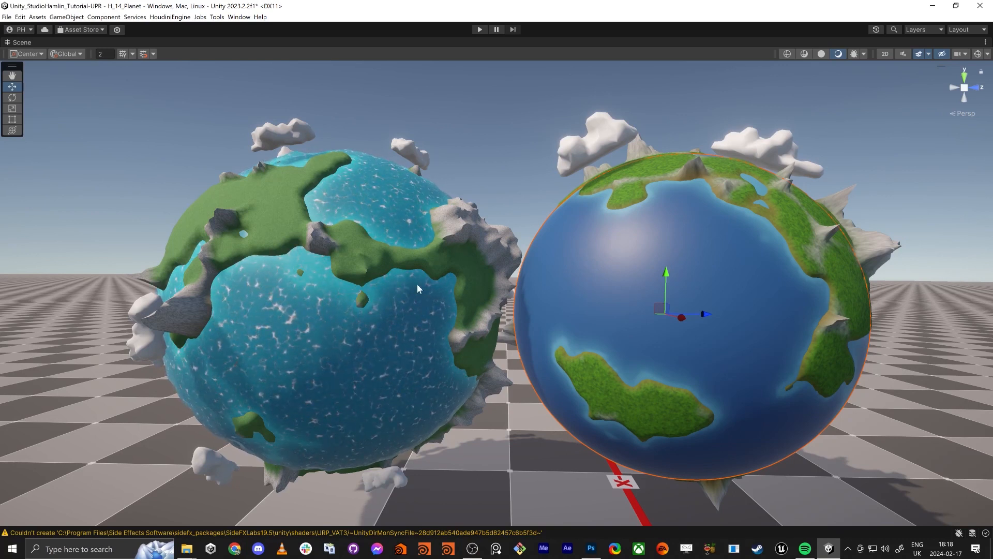
pyautogui.moveTo(417, 283); pyautogui.dragTo(359, 289, button='right')
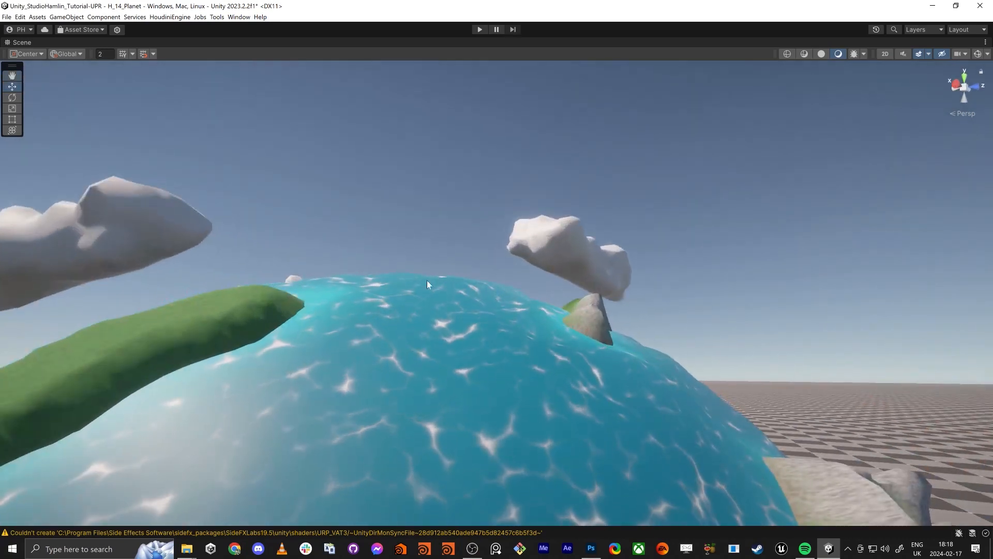
pyautogui.moveTo(353, 331); pyautogui.dragTo(434, 371, button='right')
pyautogui.click(366, 277)
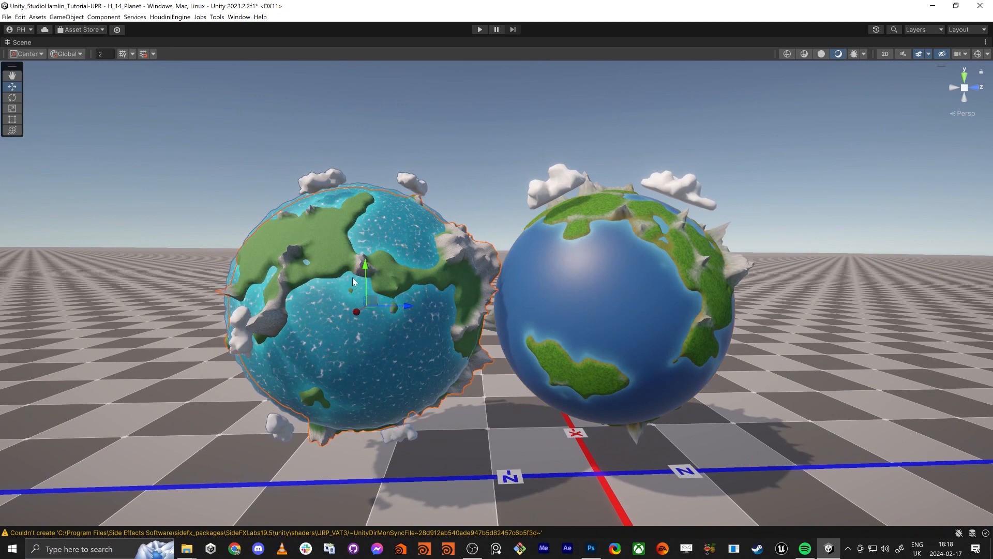
pyautogui.press('Delete')
pyautogui.moveTo(557, 297); pyautogui.dragTo(556, 310, button='right')
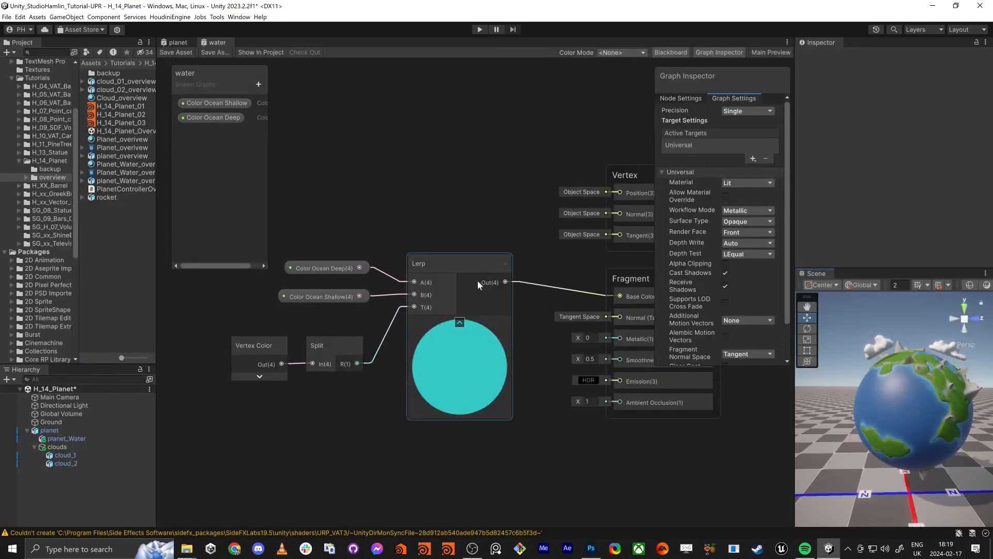
# Move the Lerp node with its colour and vertex colour inputs farther away from the Fragment stack
pyautogui.scroll(-3, 460, 137)
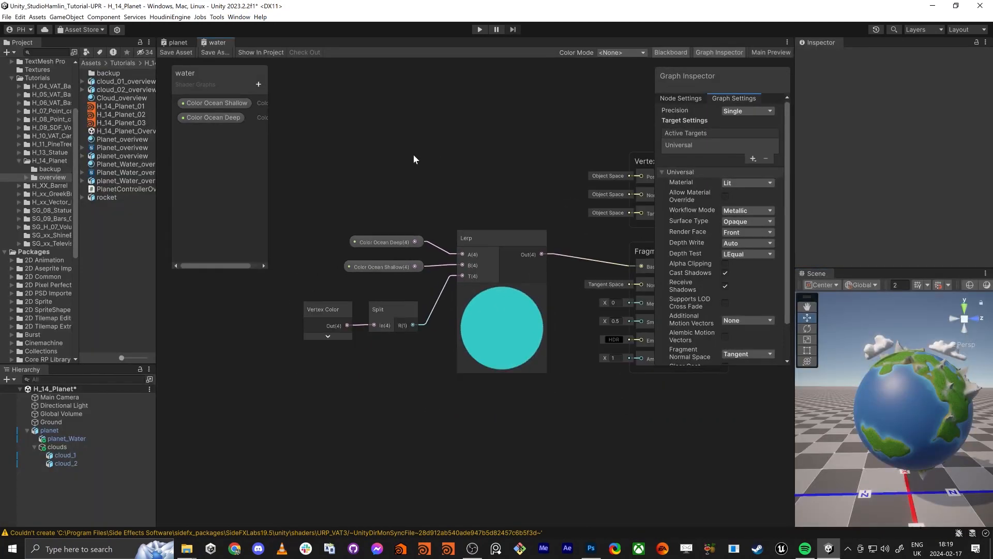
pyautogui.moveTo(542, 351); pyautogui.dragTo(542, 352)
pyautogui.moveTo(545, 212); pyautogui.dragTo(350, 238)
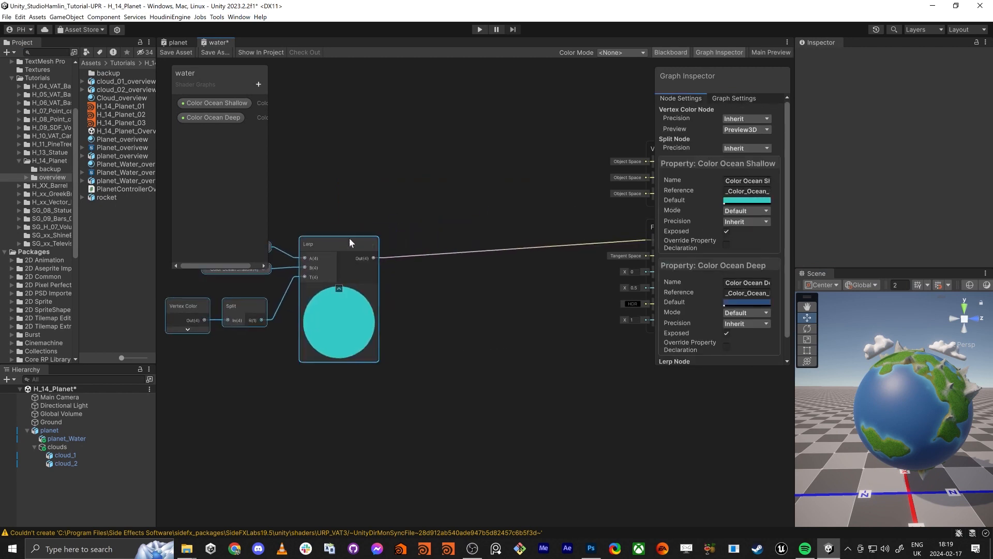
pyautogui.click(510, 342)
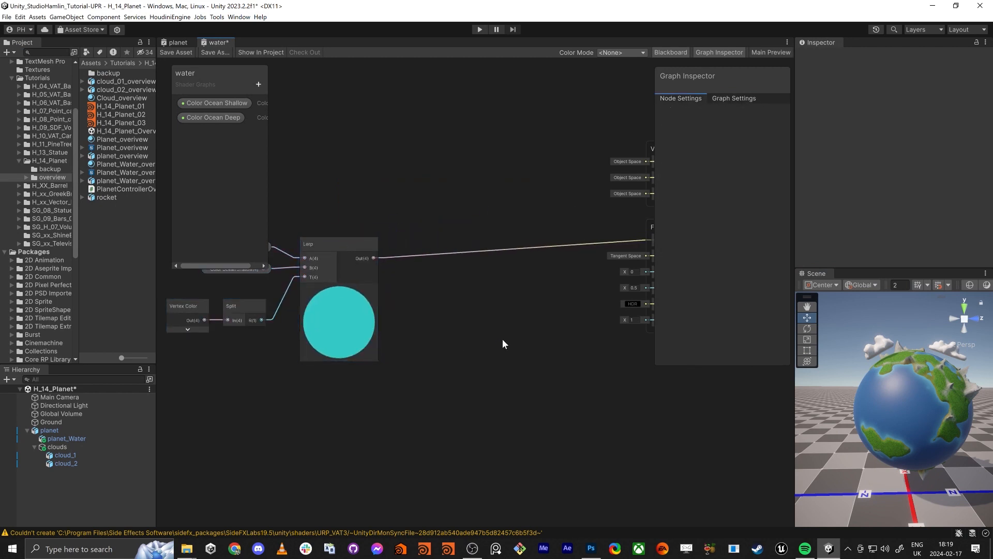
# Search the node library for "noise" and inspect the planet's water and coastline up close in the scene
pyautogui.press('space')
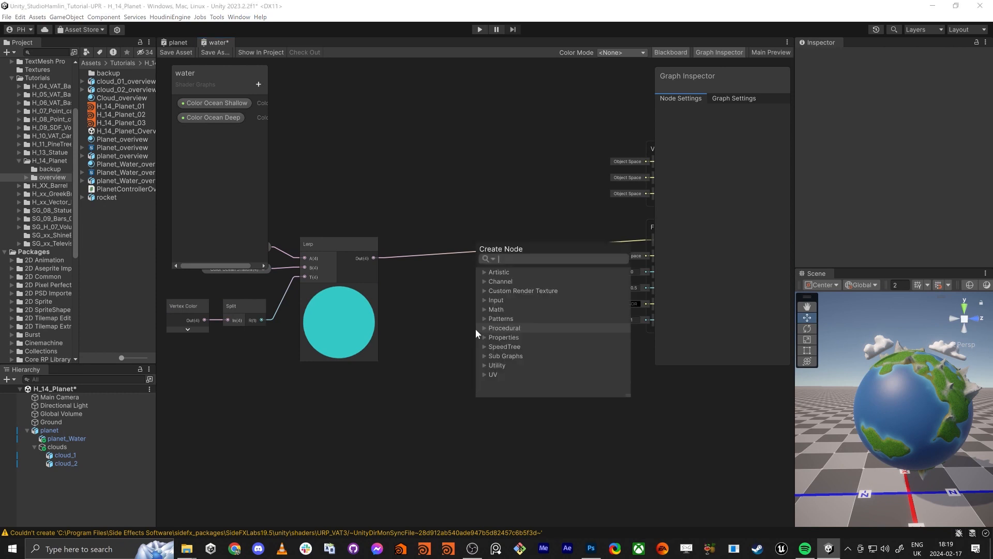
pyautogui.write('noise')
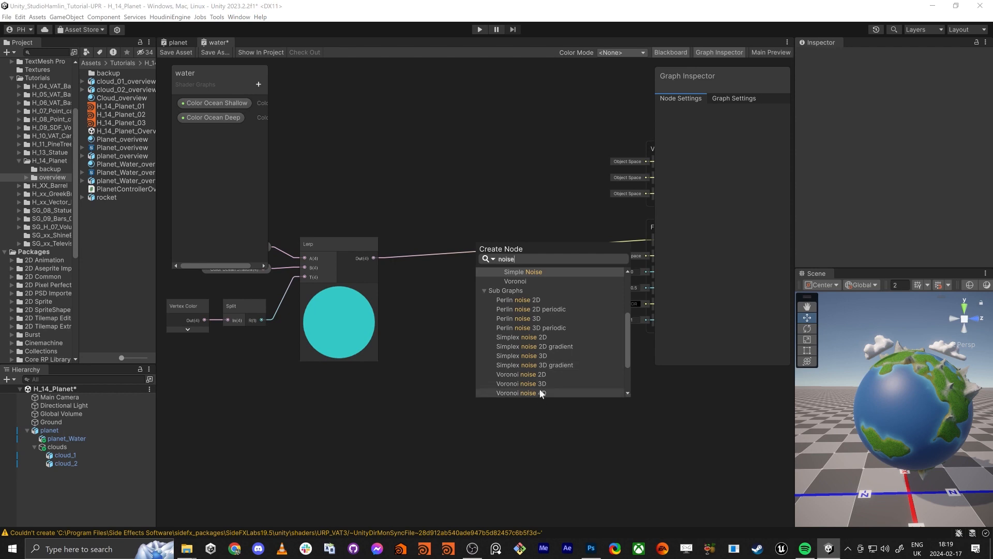
pyautogui.click(518, 433)
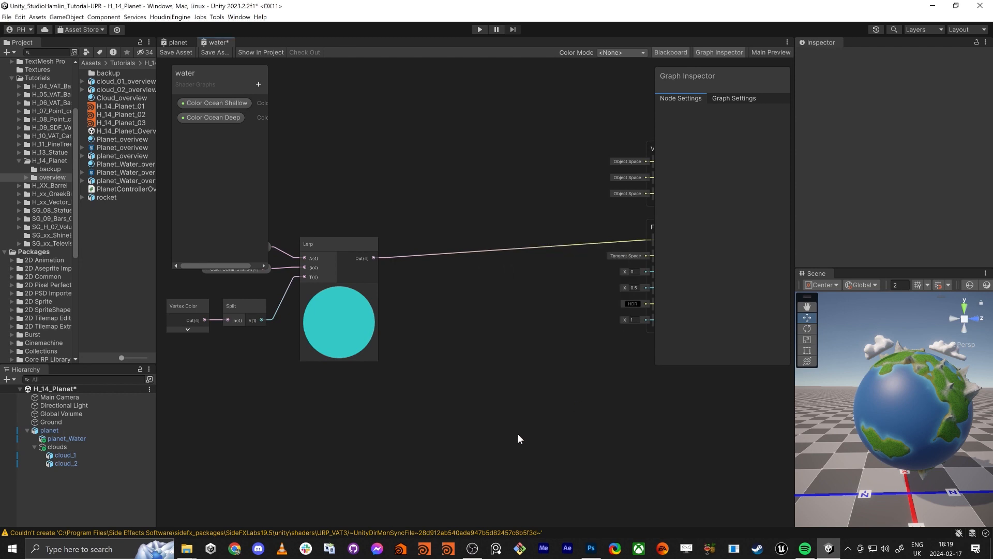
pyautogui.moveTo(494, 401); pyautogui.dragTo(479, 392, button='middle')
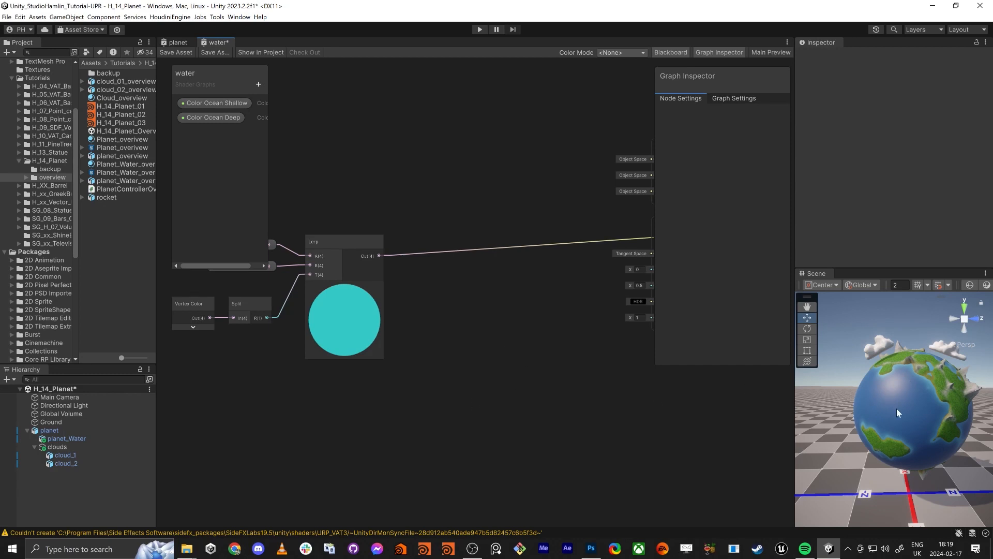
pyautogui.scroll(10, 912, 392)
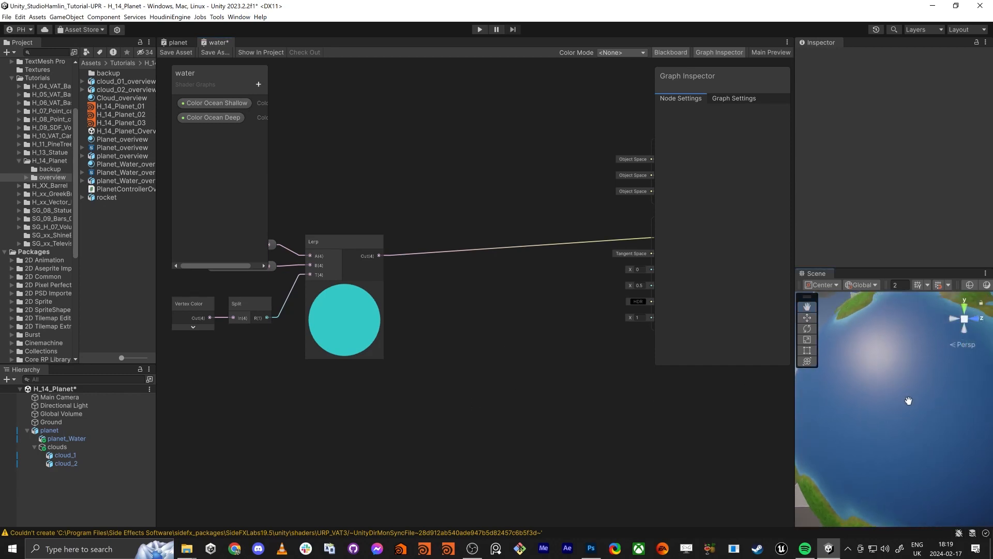
pyautogui.keyDown('alt'); pyautogui.moveTo(838, 427); pyautogui.dragTo(825, 449); pyautogui.keyUp('alt')
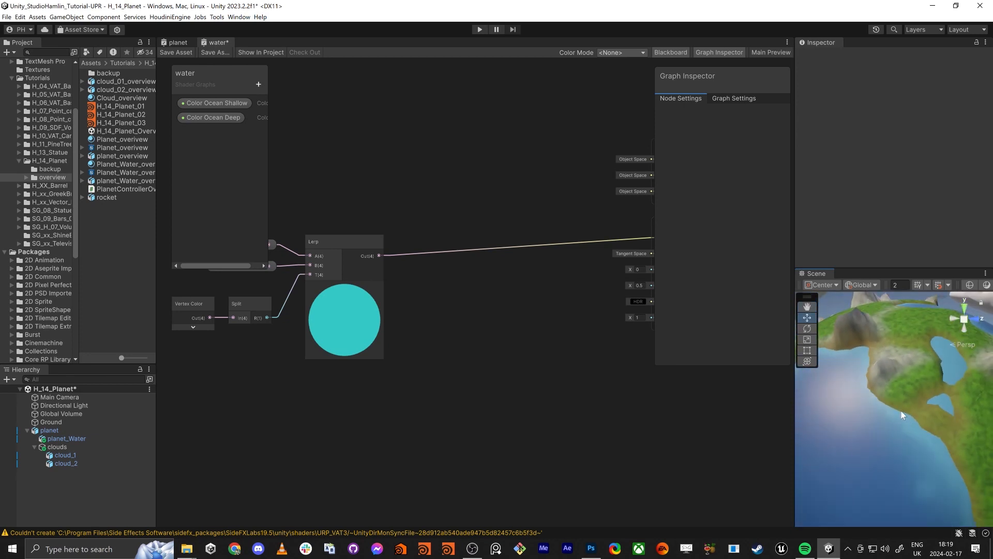
# Move the Lerp node group closer to the Fragment stack and hide the Graph Inspector and Blackboard
pyautogui.scroll(-3, 332, 355)
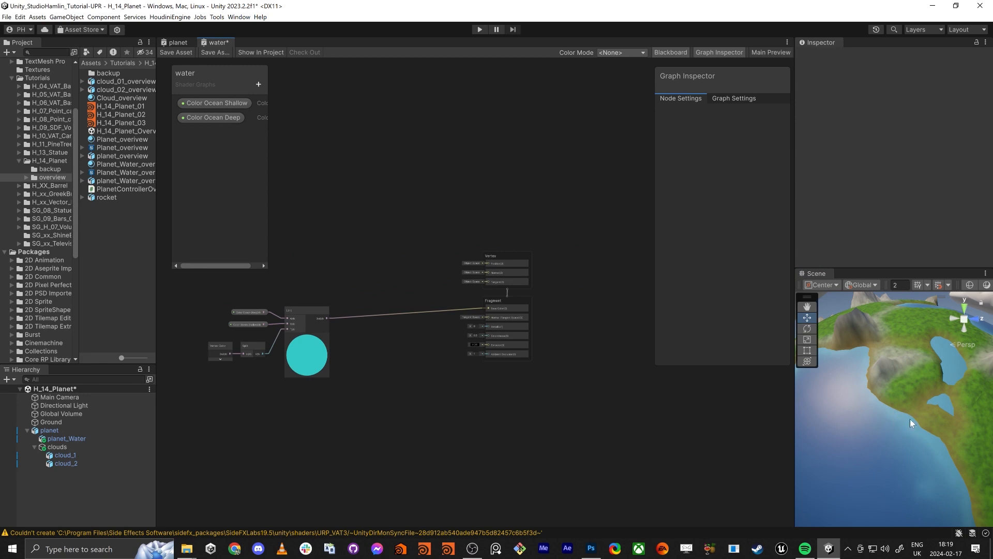
pyautogui.moveTo(427, 396); pyautogui.dragTo(530, 369, button='middle')
pyautogui.moveTo(319, 269); pyautogui.dragTo(405, 346)
pyautogui.moveTo(404, 291); pyautogui.dragTo(505, 281)
pyautogui.click(720, 52)
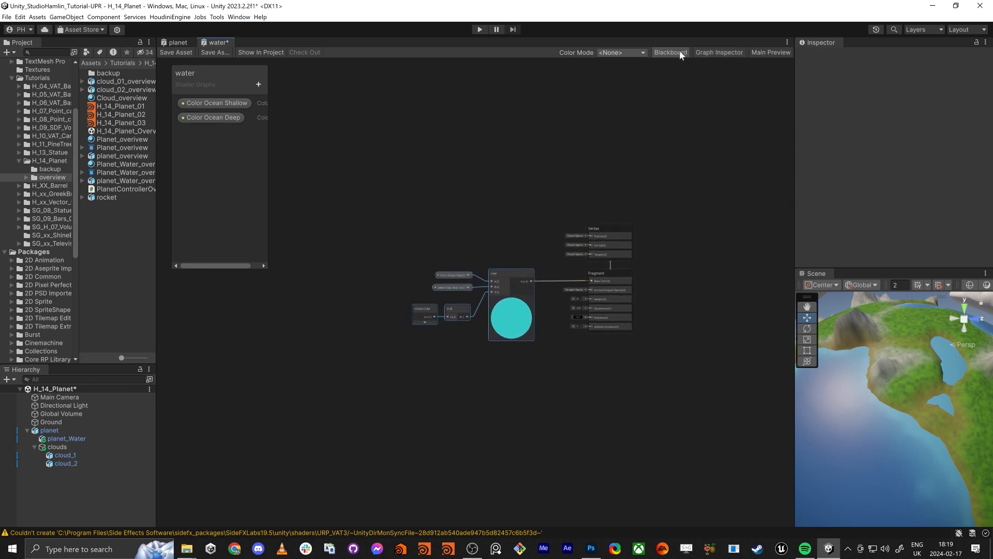
pyautogui.click(678, 51)
# Add a Position node in the empty area below the Lerp node group
pyautogui.moveTo(438, 170); pyautogui.dragTo(577, 85, button='middle')
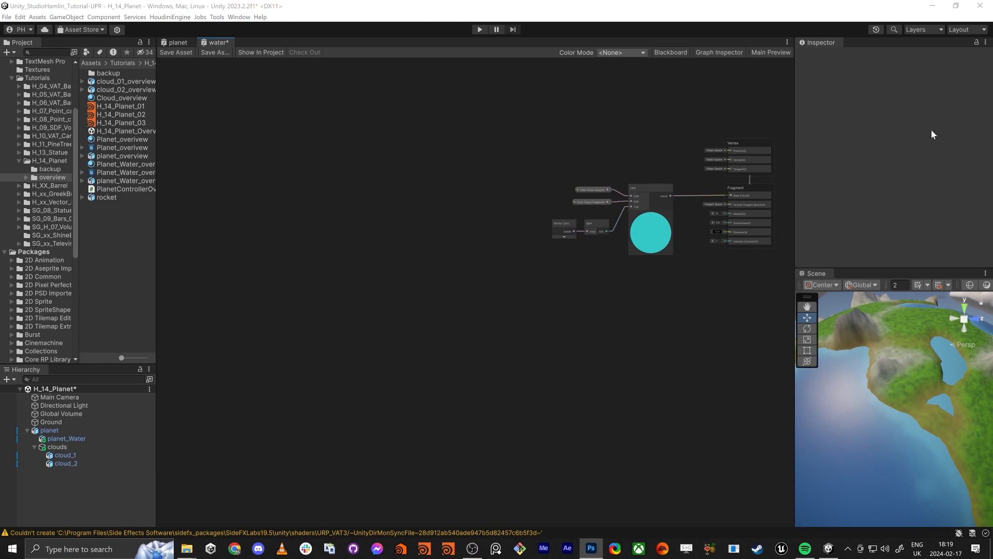
pyautogui.click(483, 345)
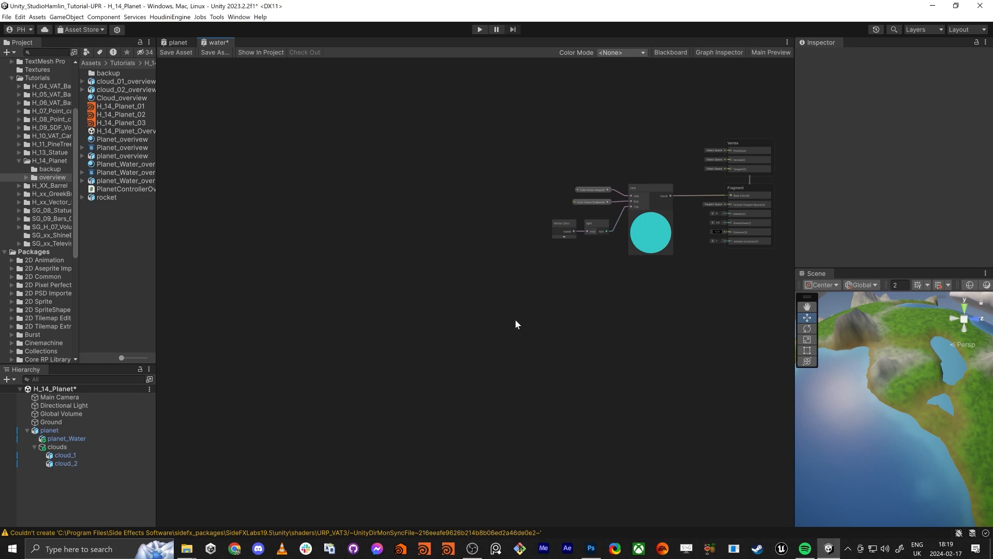
pyautogui.press('space')
pyautogui.write('post')
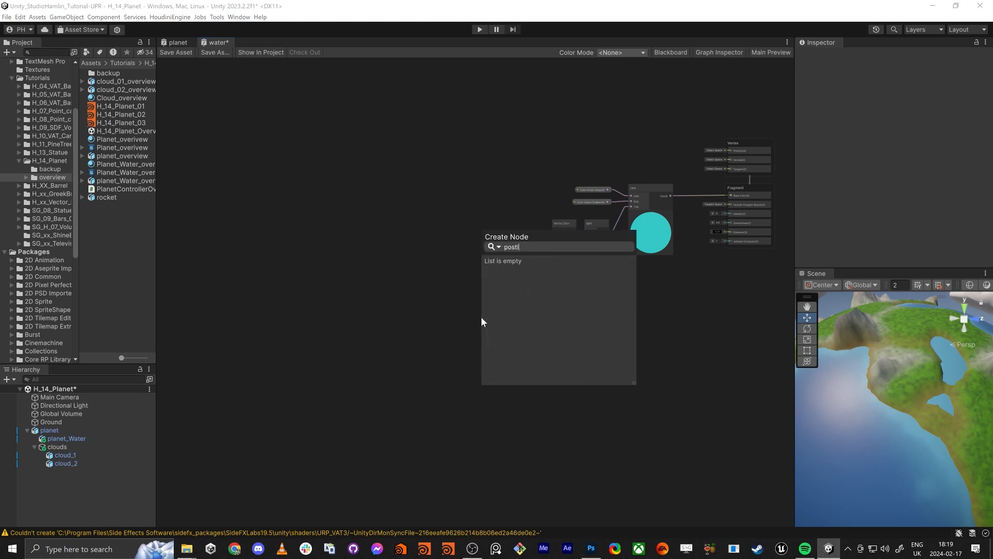
pyautogui.press('BackSpace')
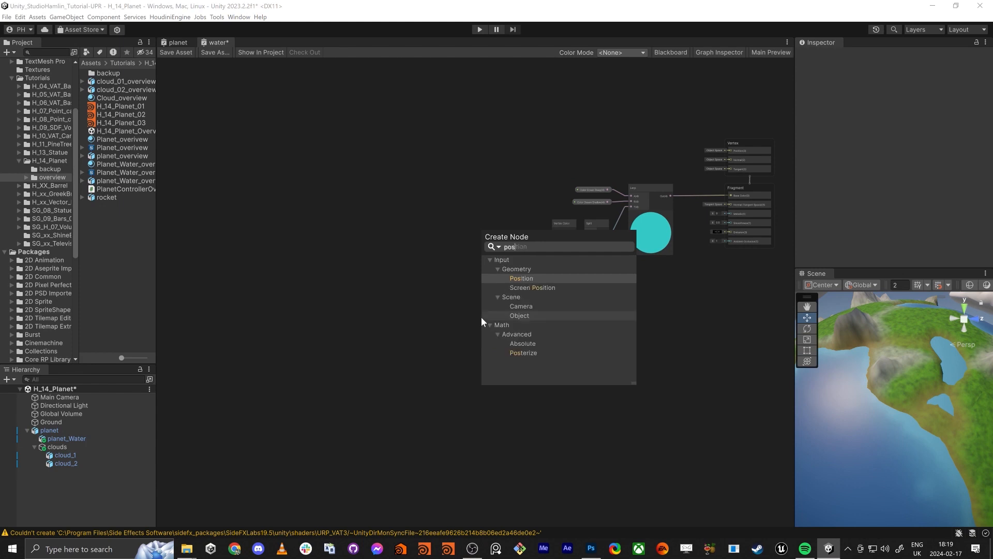
pyautogui.write('i')
pyautogui.press('Return')
pyautogui.moveTo(493, 332); pyautogui.dragTo(454, 330)
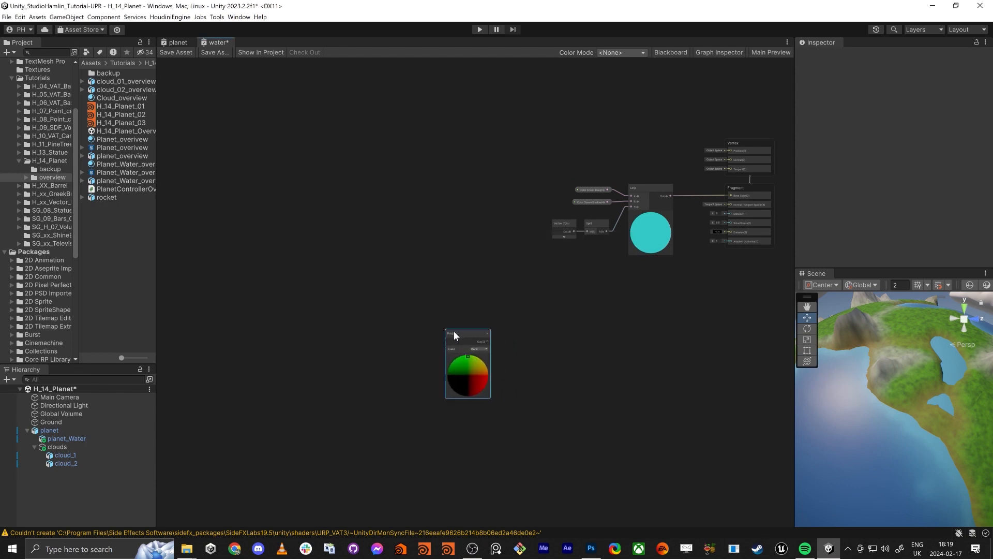
# Set the Position node's space to Object and shift the node farther from the Lerp group
pyautogui.scroll(6, 477, 350)
pyautogui.moveTo(525, 350); pyautogui.dragTo(433, 334, button='middle')
pyautogui.scroll(-2, 412, 337)
pyautogui.click(388, 331)
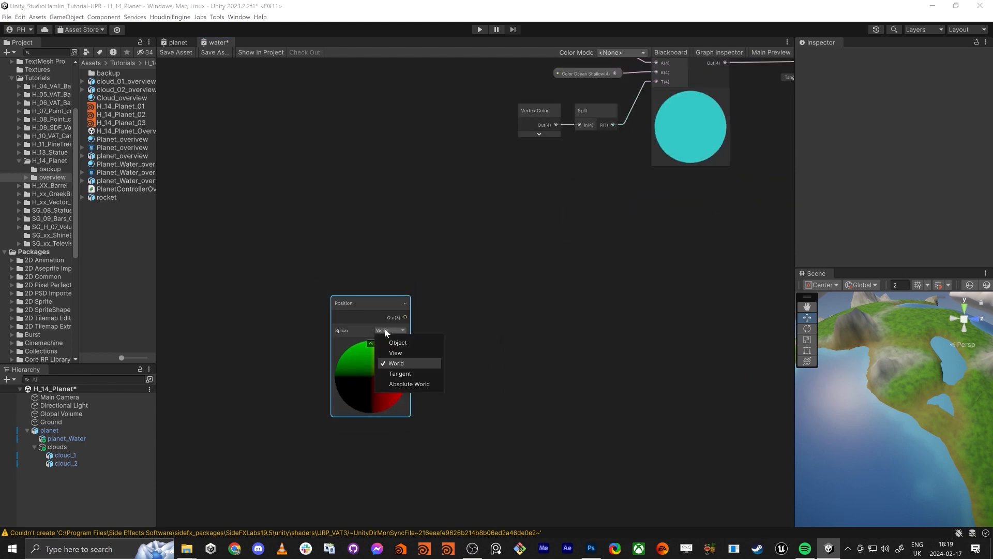
pyautogui.click(391, 339)
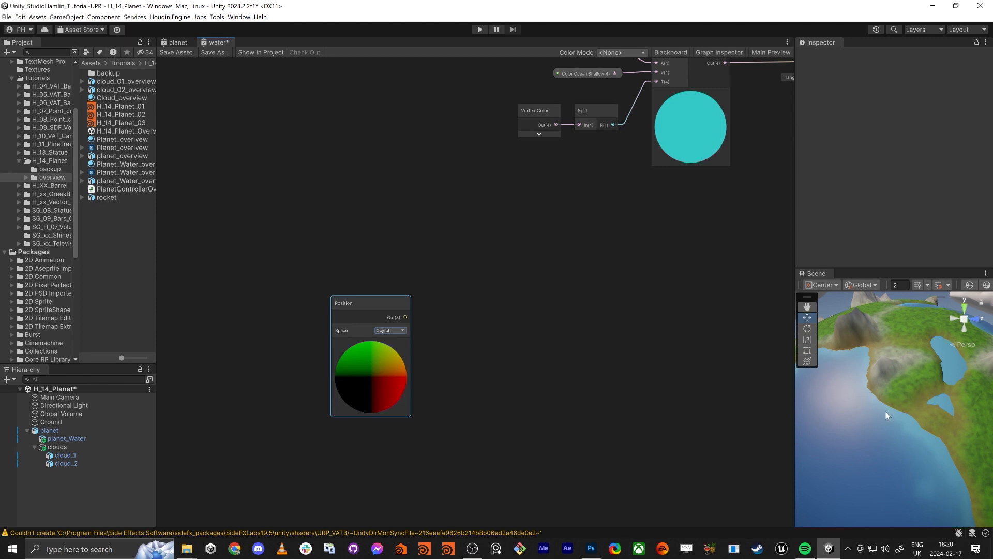
pyautogui.moveTo(359, 302); pyautogui.dragTo(278, 258)
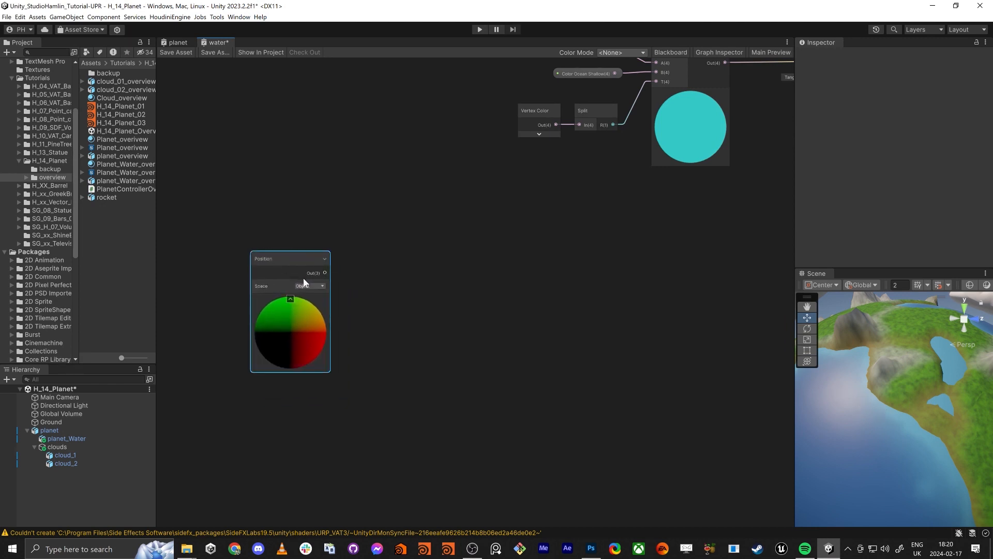
pyautogui.click(316, 286)
pyautogui.click(311, 290)
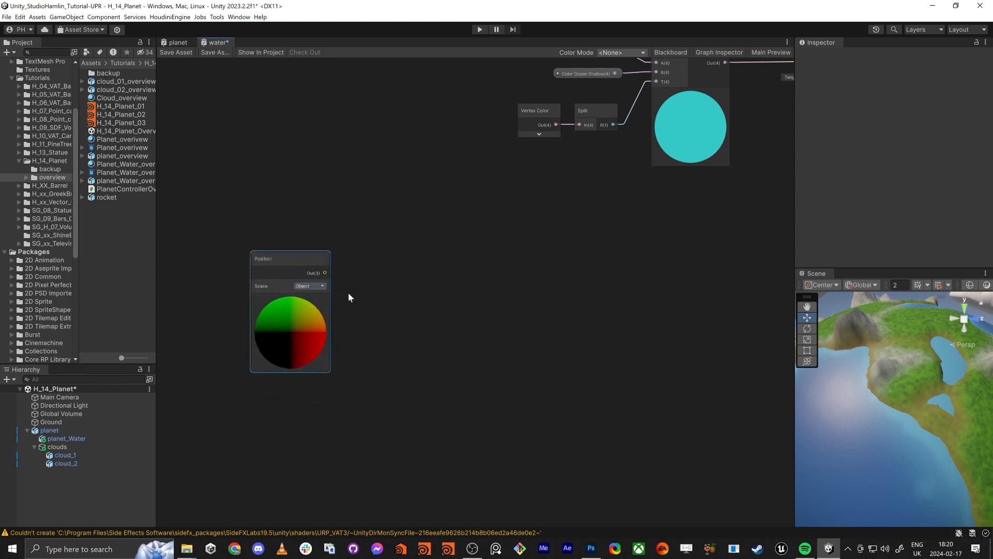
pyautogui.click(447, 328)
pyautogui.click(591, 548)
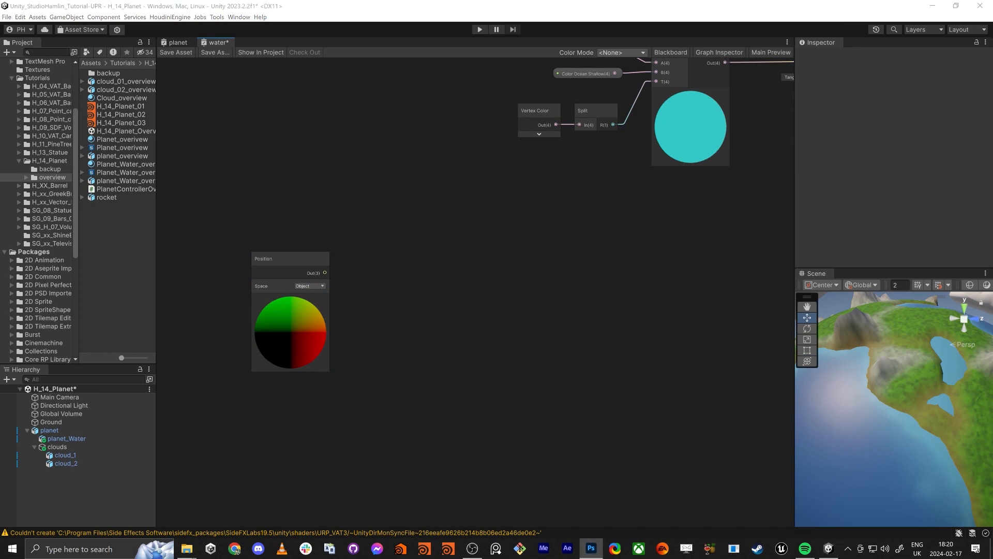
# Add a Voronoi noise 3D node and connect the Position output to its Sampling Coordinates input
pyautogui.click(456, 287)
pyautogui.press('space')
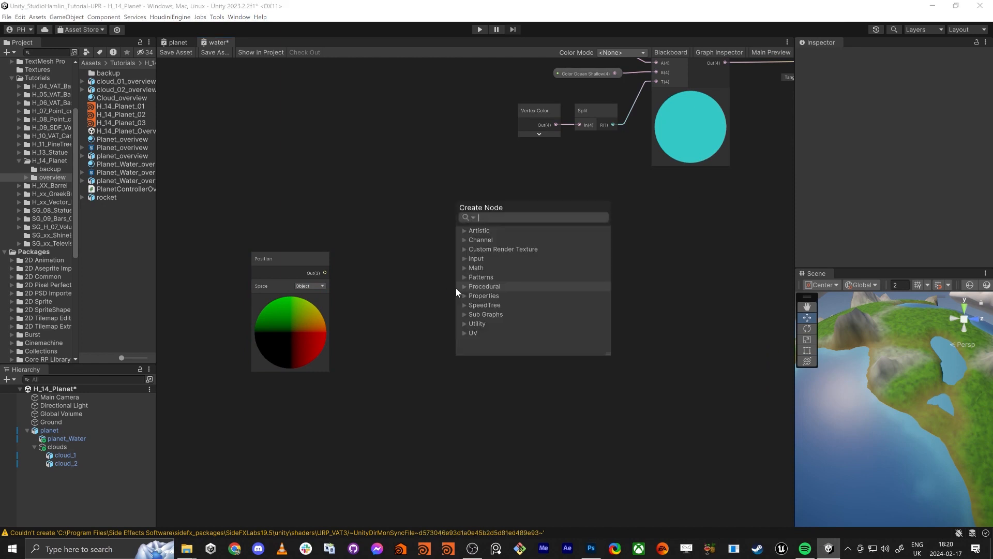
pyautogui.write('voro')
pyautogui.press('Down')
pyautogui.press('Down')
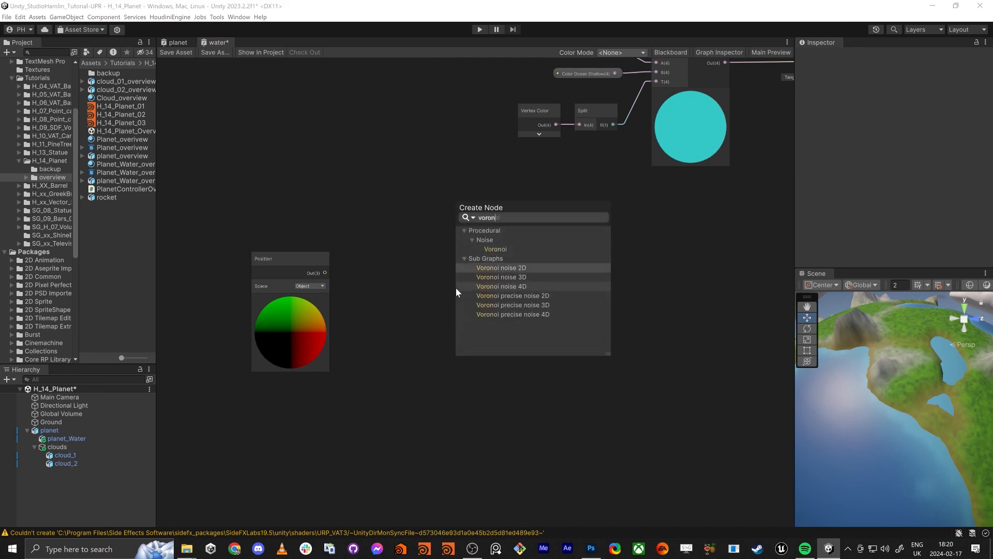
pyautogui.press('Return')
pyautogui.moveTo(485, 302); pyautogui.dragTo(261, 267)
pyautogui.click(292, 262)
# Connect the Voronoi noise 3D node's Value output to the Fragment Base Color
pyautogui.scroll(-3, 635, 349)
pyautogui.moveTo(713, 239); pyautogui.dragTo(551, 311, button='middle')
pyautogui.scroll(2, 357, 336)
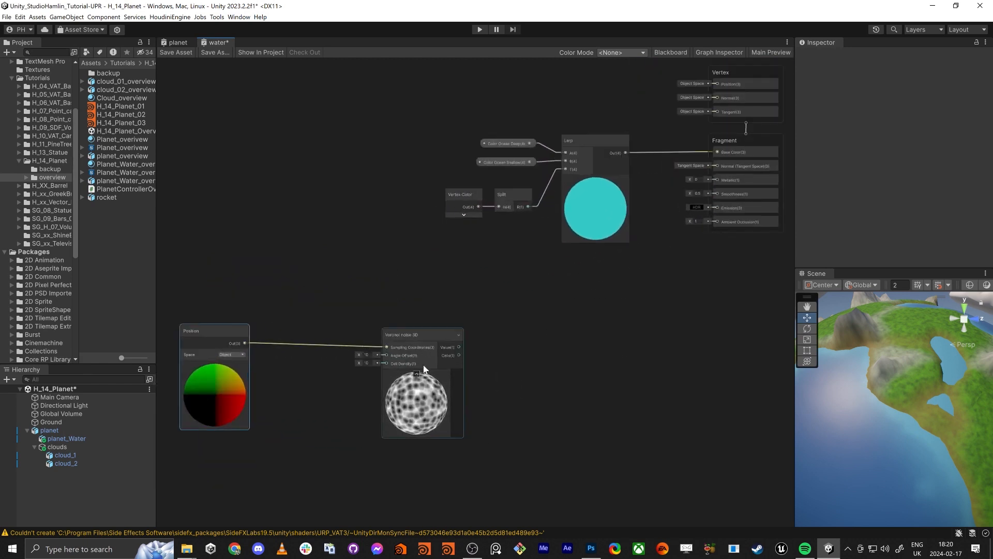
pyautogui.moveTo(459, 347); pyautogui.dragTo(717, 153)
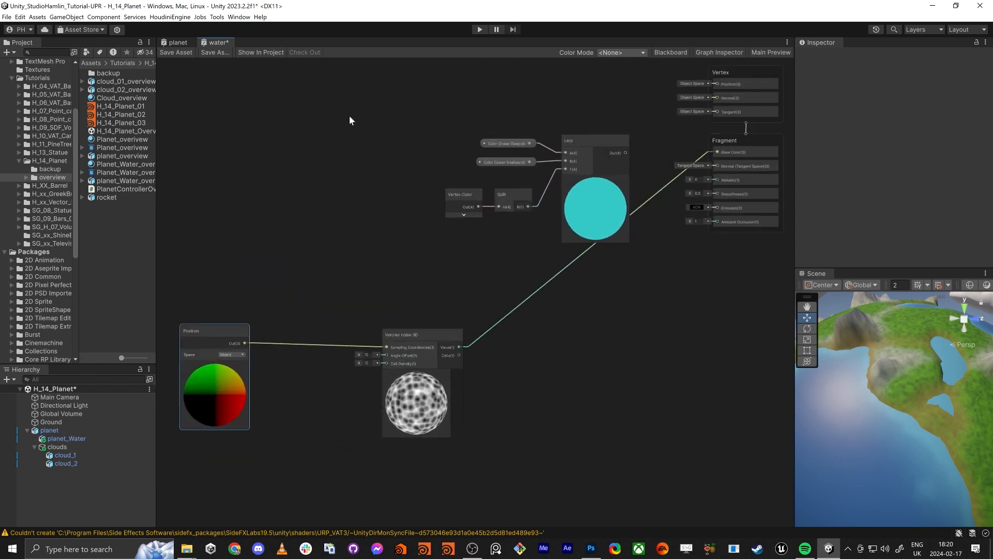
# Move the disconnected Lerp node group slightly aside and save the water shader graph
pyautogui.moveTo(349, 115); pyautogui.dragTo(639, 241)
pyautogui.moveTo(578, 136); pyautogui.dragTo(544, 125)
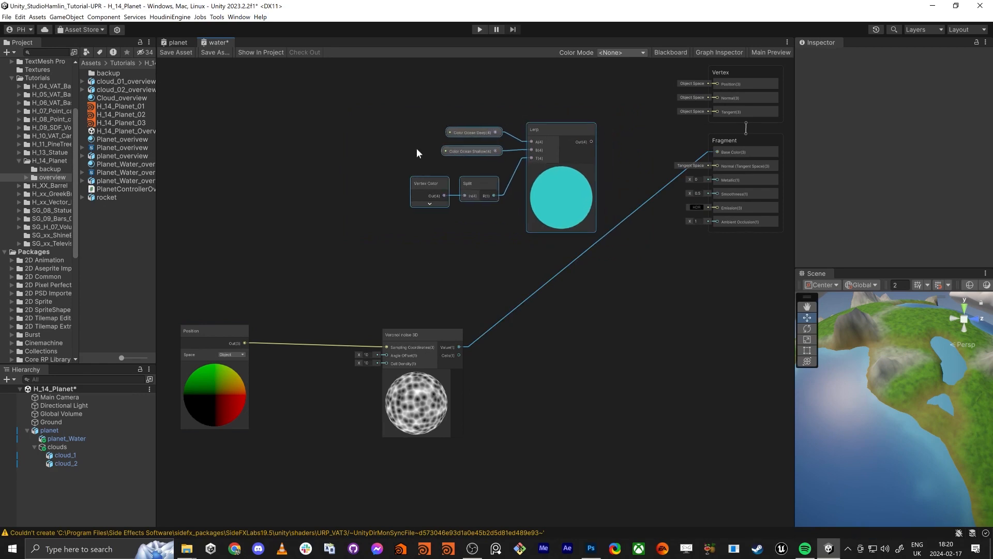
pyautogui.click(171, 51)
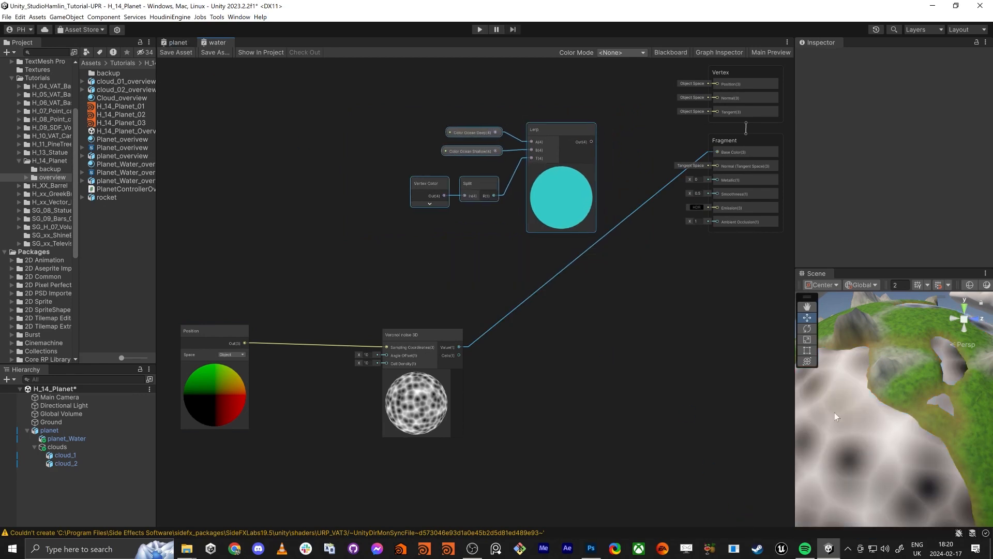
# Examine the Voronoi pattern on the planet's water in the scene
pyautogui.scroll(-5, 873, 434)
pyautogui.moveTo(873, 433); pyautogui.dragTo(869, 406, button='right')
pyautogui.moveTo(583, 375); pyautogui.dragTo(605, 363, button='middle')
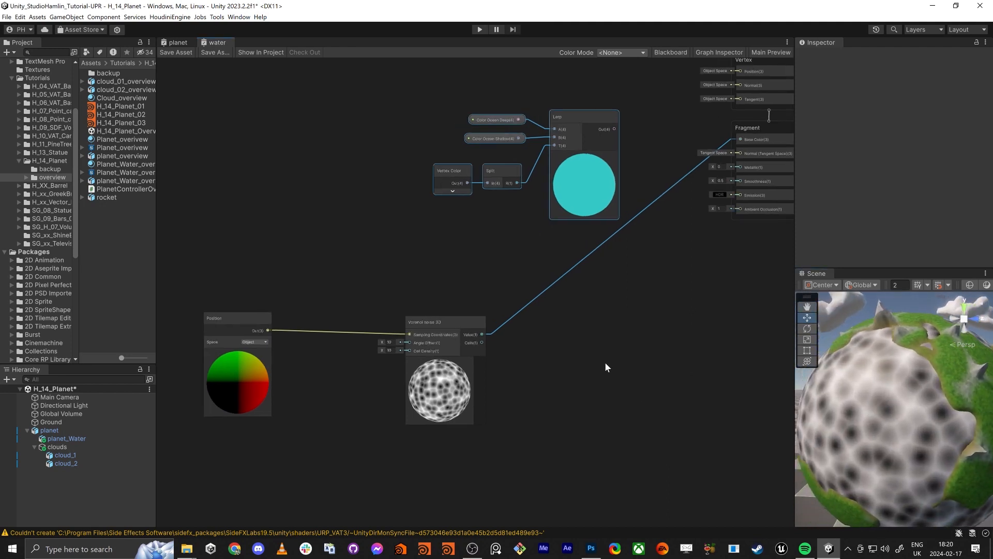
pyautogui.hotkey('alt', 'Tab')
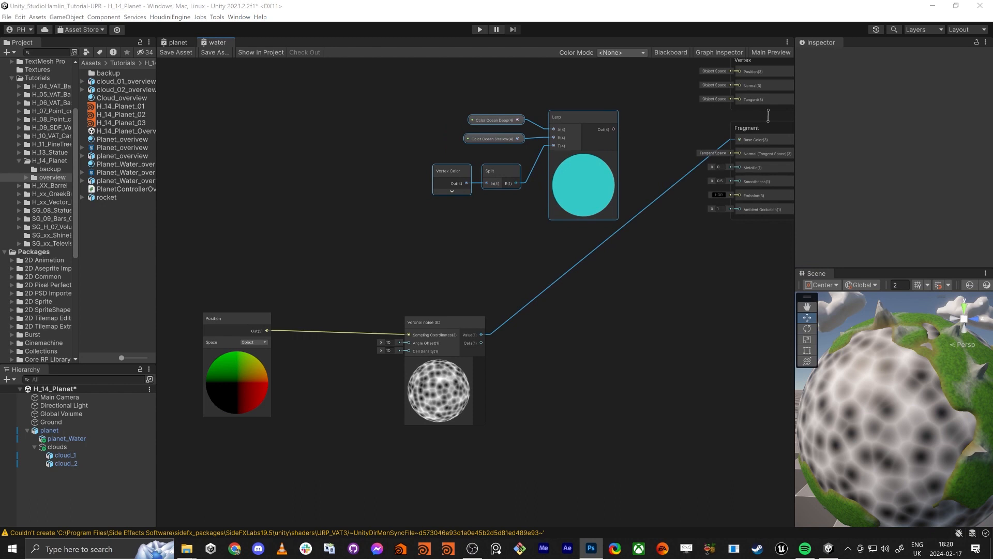
pyautogui.hotkey('alt', 'Tab')
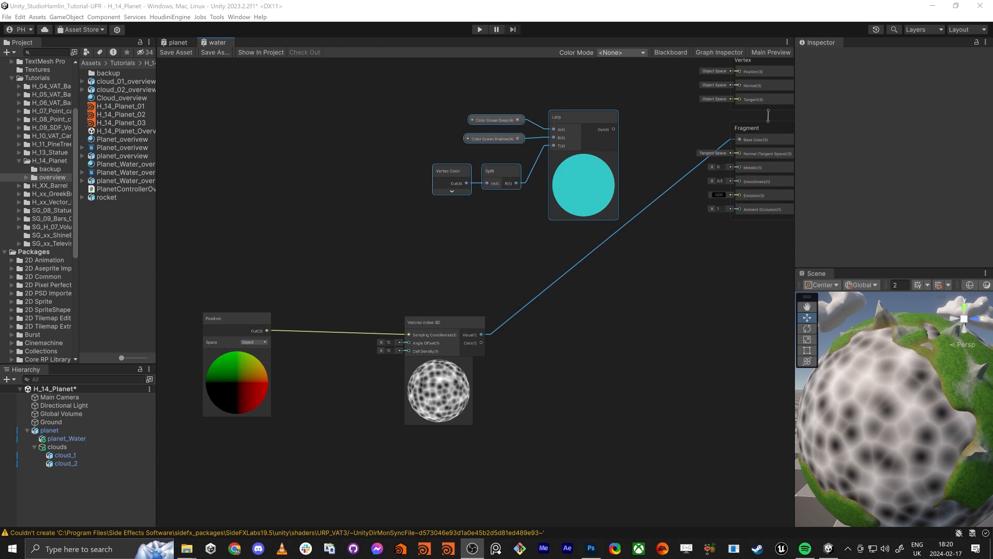
pyautogui.moveTo(555, 380); pyautogui.dragTo(568, 354, button='middle')
pyautogui.click(573, 335)
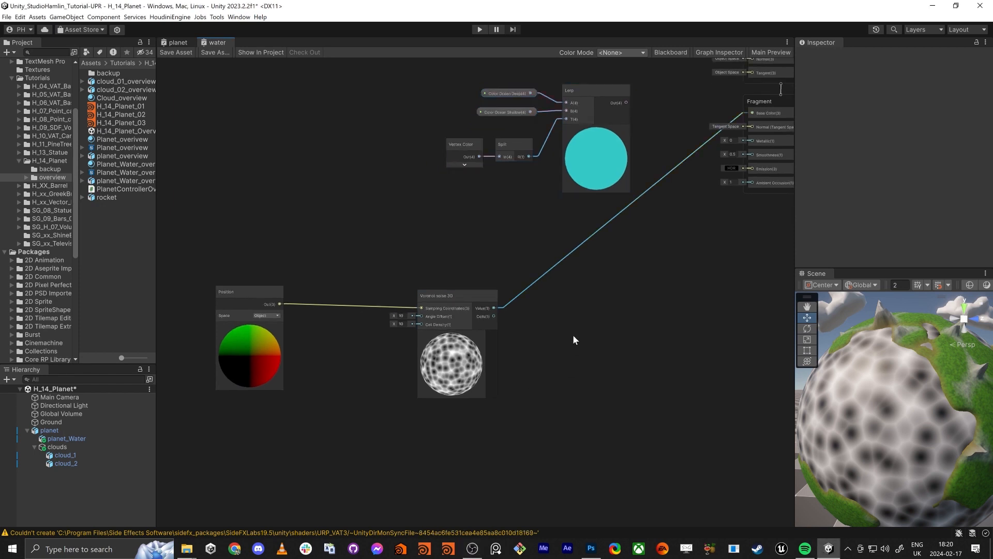
# Add a second Lerp node with the ocean colour Lerp's output as A and the Voronoi Value output as T
pyautogui.press('space')
pyautogui.write('lerp')
pyautogui.press('Return')
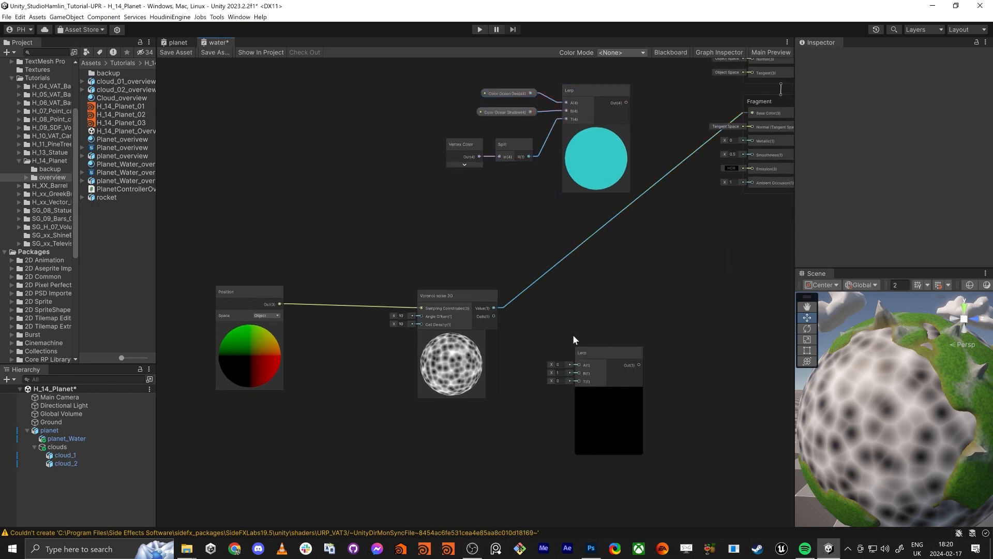
pyautogui.moveTo(590, 353); pyautogui.dragTo(647, 288)
pyautogui.moveTo(381, 206); pyautogui.dragTo(596, 87)
pyautogui.moveTo(596, 87); pyautogui.dragTo(621, 136)
pyautogui.moveTo(540, 260); pyautogui.dragTo(529, 274, button='middle')
pyautogui.moveTo(482, 358); pyautogui.dragTo(593, 163)
# Examine the Voronoi noise 3D preview and compare it with the new Lerp node's blended preview
pyautogui.scroll(10, 452, 439)
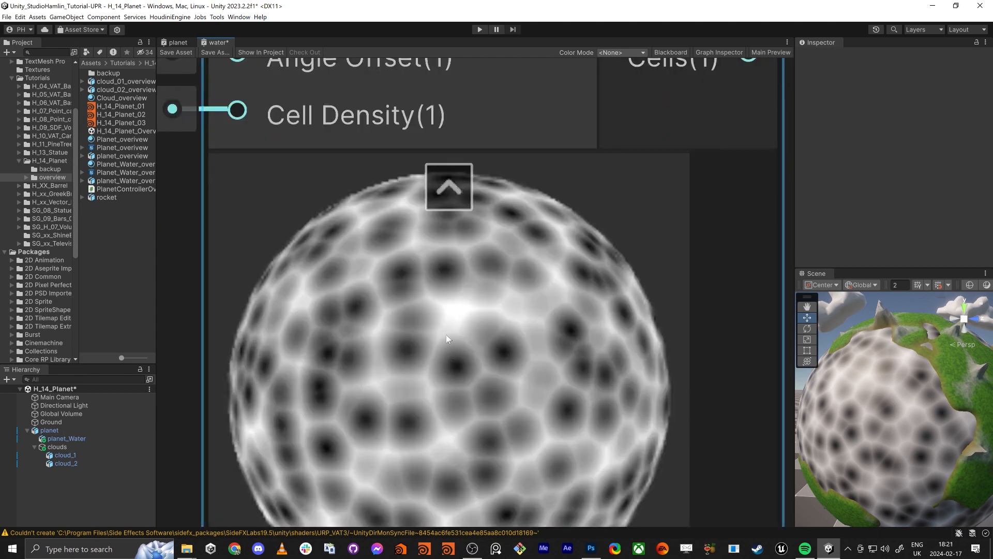
pyautogui.scroll(-7, 457, 363)
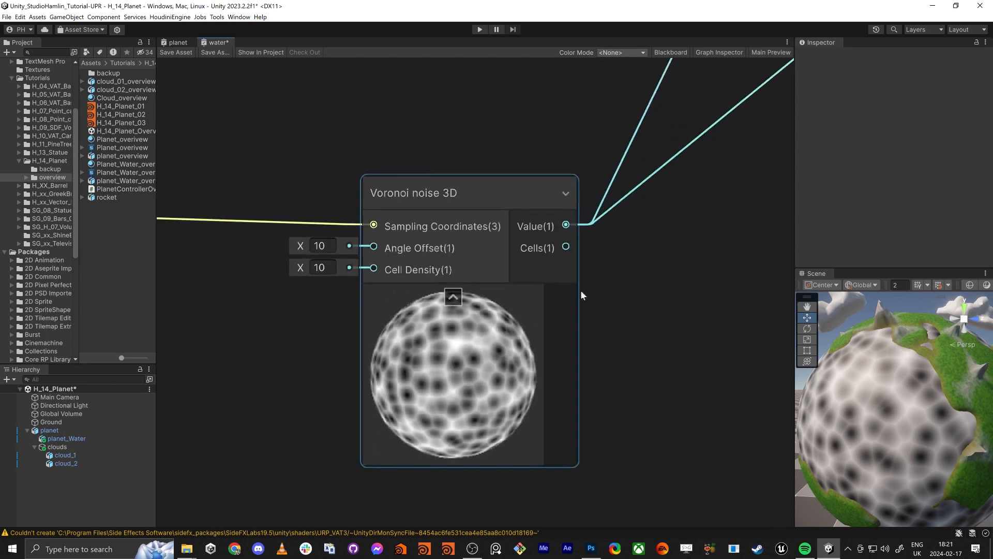
pyautogui.moveTo(776, 139); pyautogui.dragTo(610, 339, button='middle')
pyautogui.moveTo(724, 254); pyautogui.dragTo(567, 392, button='middle')
pyautogui.moveTo(623, 163)
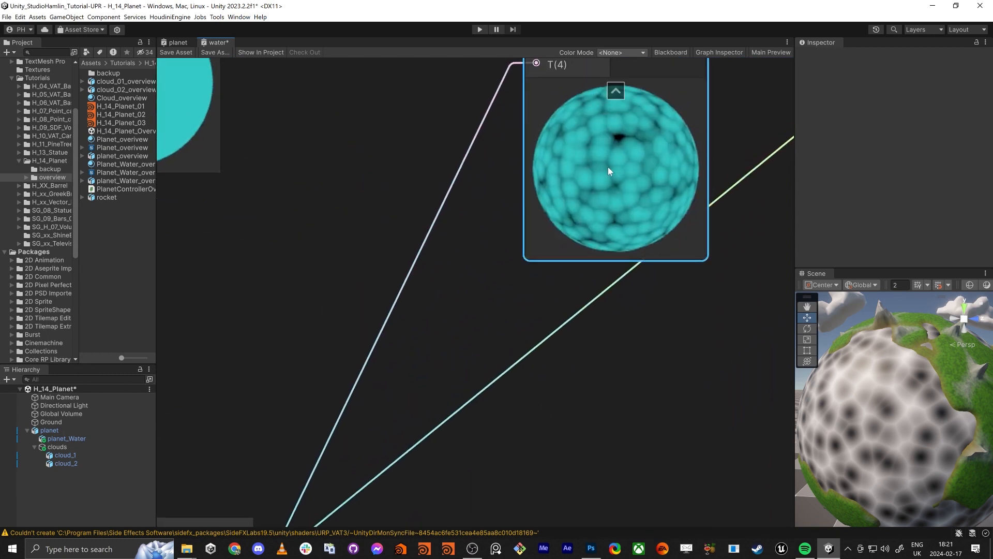
pyautogui.scroll(-3, 608, 167)
pyautogui.scroll(-2, 442, 191)
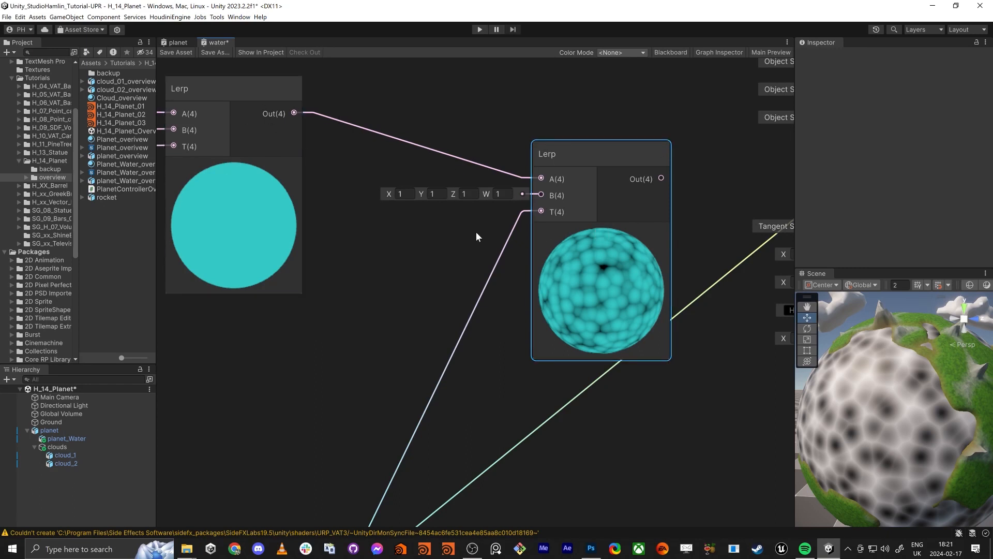
pyautogui.scroll(-4, 528, 319)
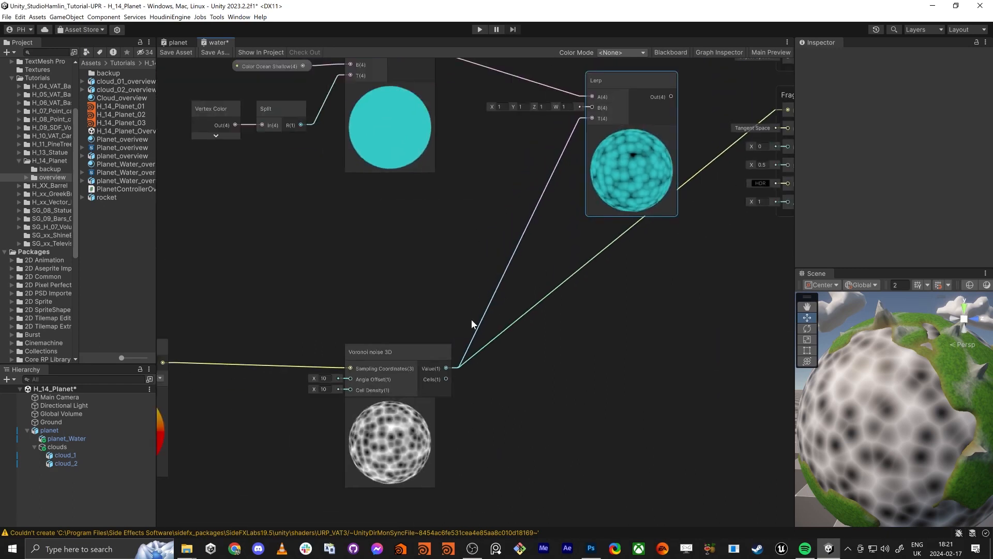
# Connect the new Lerp's output to the Fragment Base Color, save the graph, and check the water on the planet
pyautogui.scroll(3, 520, 298)
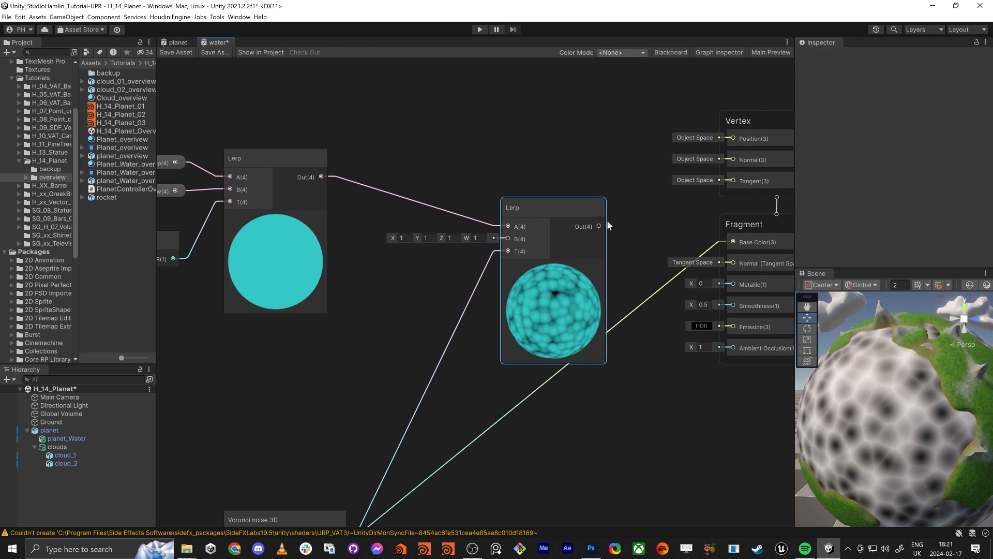
pyautogui.moveTo(599, 226); pyautogui.dragTo(727, 242)
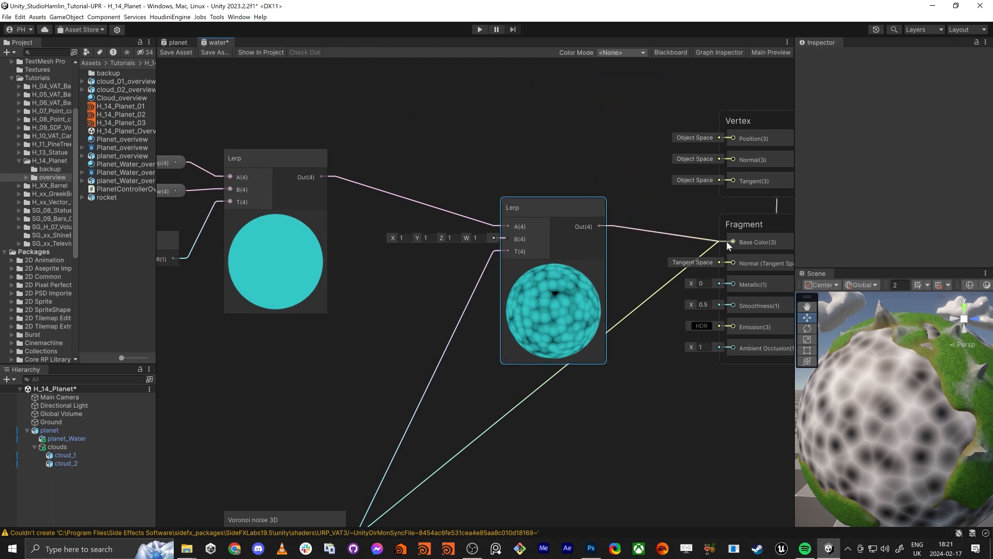
pyautogui.click(175, 53)
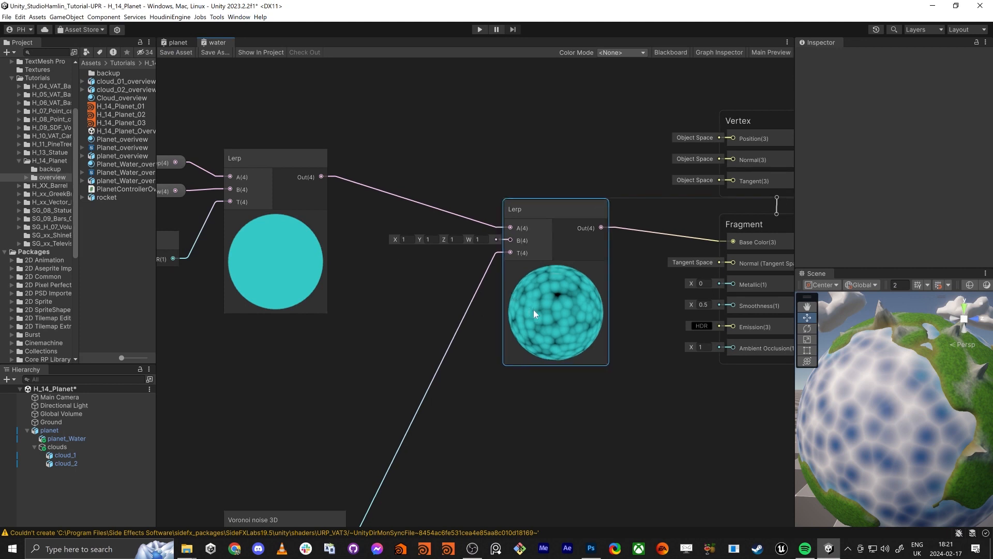
pyautogui.moveTo(533, 309); pyautogui.dragTo(515, 312)
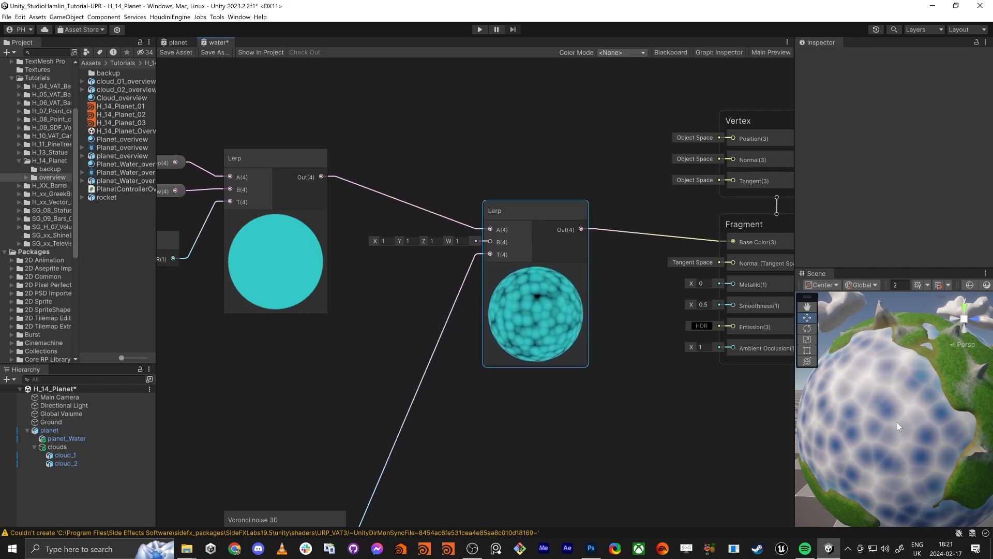
pyautogui.keyDown('alt'); pyautogui.moveTo(896, 414); pyautogui.dragTo(824, 437); pyautogui.keyUp('alt')
# Add a Power node fed by the Voronoi Value output, with its B exponent set to 2.9
pyautogui.moveTo(232, 402); pyautogui.dragTo(331, 274, button='middle')
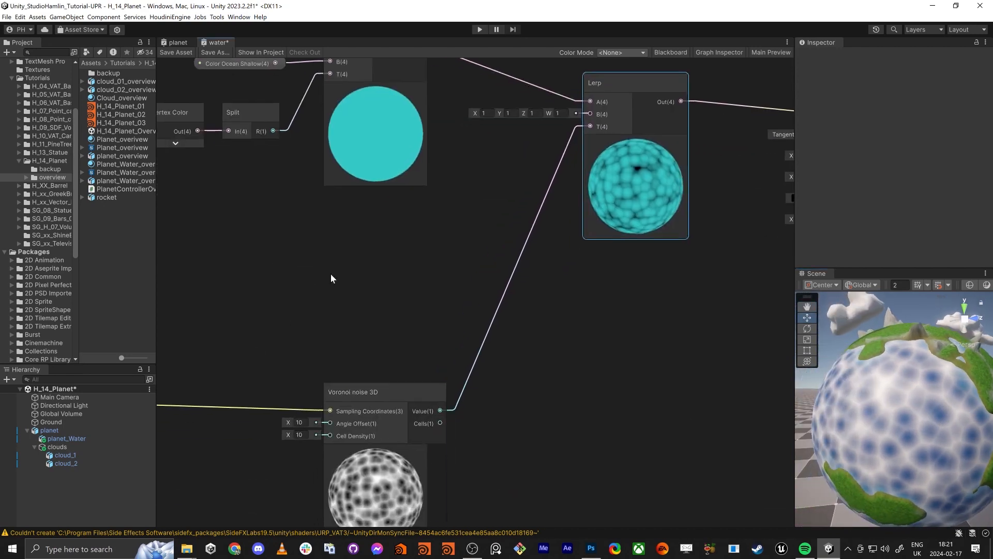
pyautogui.scroll(-3, 551, 438)
pyautogui.moveTo(468, 350); pyautogui.dragTo(338, 346)
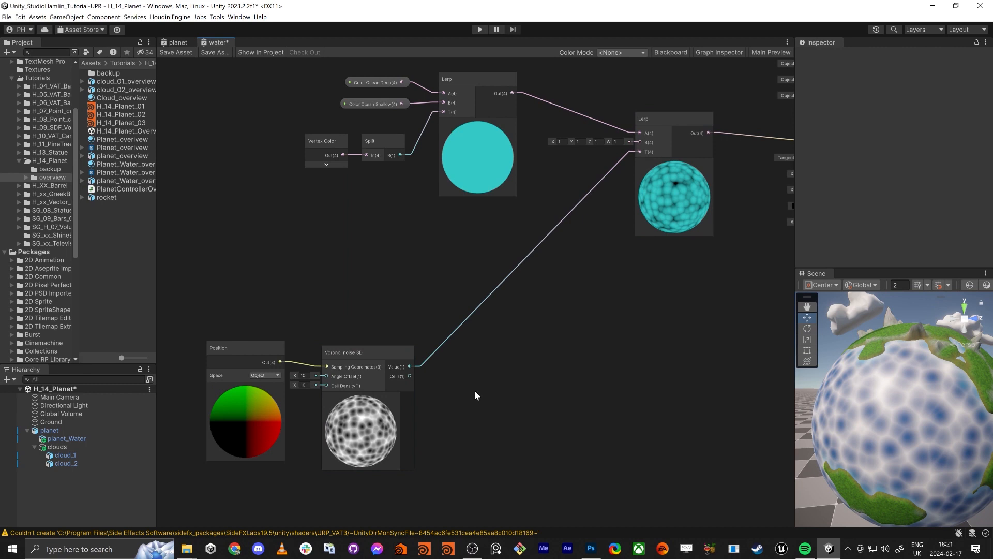
pyautogui.press('space')
pyautogui.write('power')
pyautogui.press('Return')
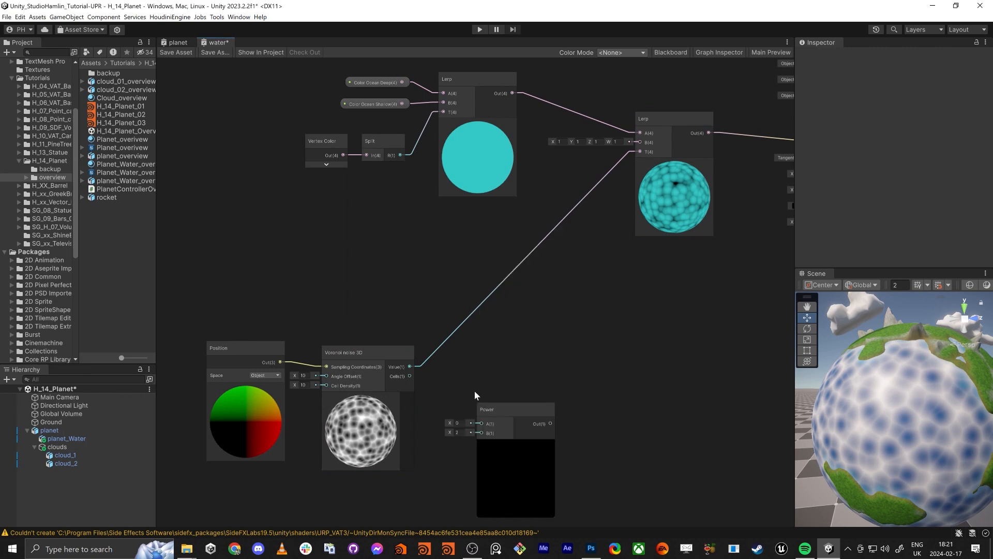
pyautogui.scroll(2, 474, 390)
pyautogui.moveTo(492, 414); pyautogui.dragTo(477, 364)
pyautogui.moveTo(387, 359); pyautogui.dragTo(437, 395)
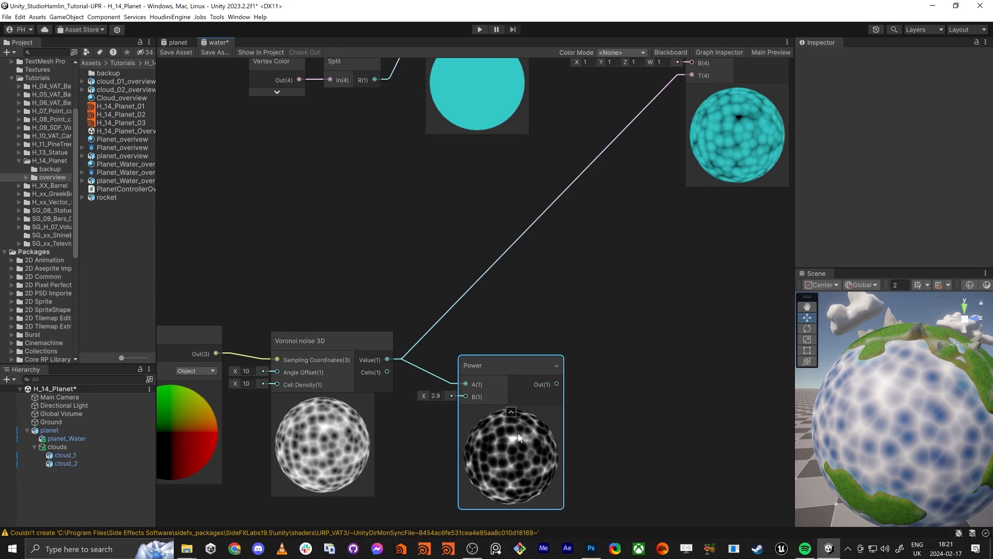
# Connect the Power output to the second Lerp's T input, save the graph, and inspect the planet's water
pyautogui.moveTo(512, 365); pyautogui.dragTo(518, 342)
pyautogui.moveTo(630, 339); pyautogui.dragTo(570, 389, button='middle')
pyautogui.moveTo(501, 410); pyautogui.dragTo(631, 126)
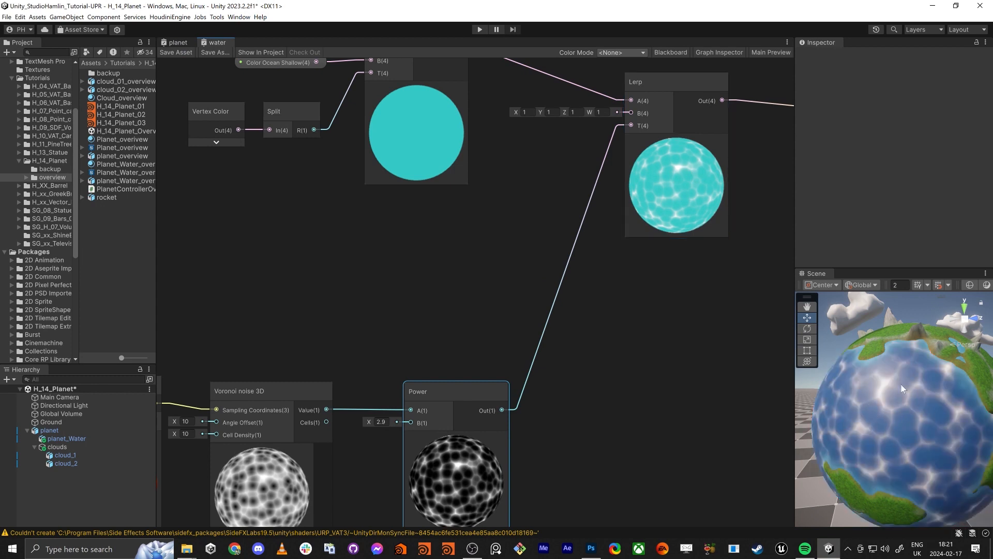
pyautogui.moveTo(893, 398)
pyautogui.keyDown('alt'); pyautogui.mouseDown()
pyautogui.moveTo(886, 420)
pyautogui.moveTo(881, 410)
pyautogui.mouseUp(); pyautogui.keyUp('alt')
# Set the Voronoi noise 3D node's Cell Density to 20 and save the shader graph
pyautogui.scroll(-2, 669, 412)
pyautogui.moveTo(325, 351); pyautogui.dragTo(243, 335)
pyautogui.scroll(3, 400, 359)
pyautogui.moveTo(312, 358); pyautogui.dragTo(339, 358)
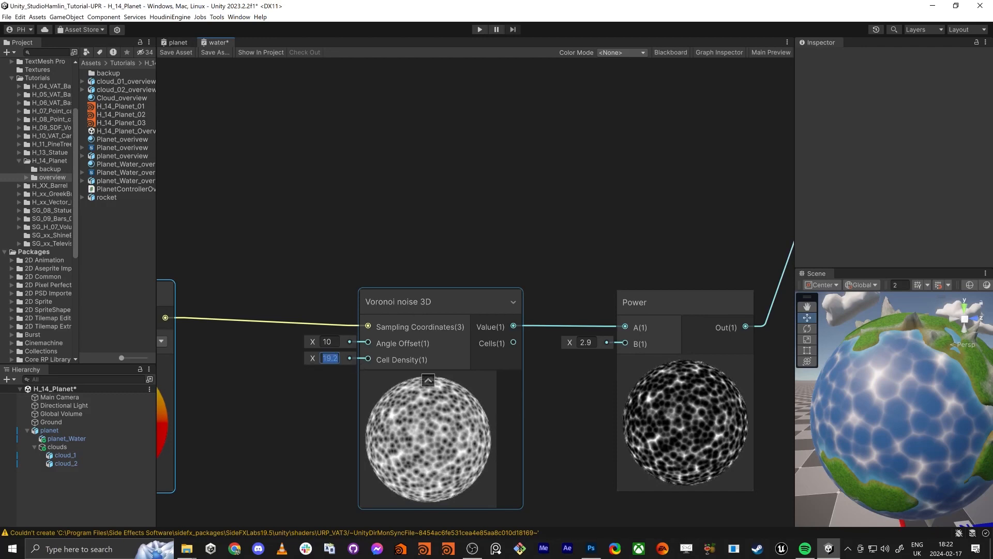
pyautogui.write('20')
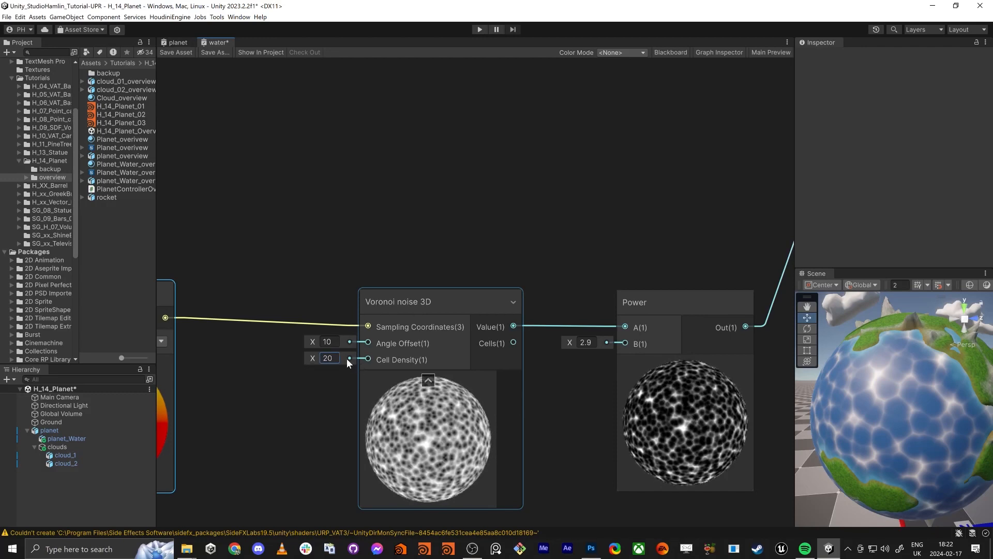
pyautogui.click(180, 55)
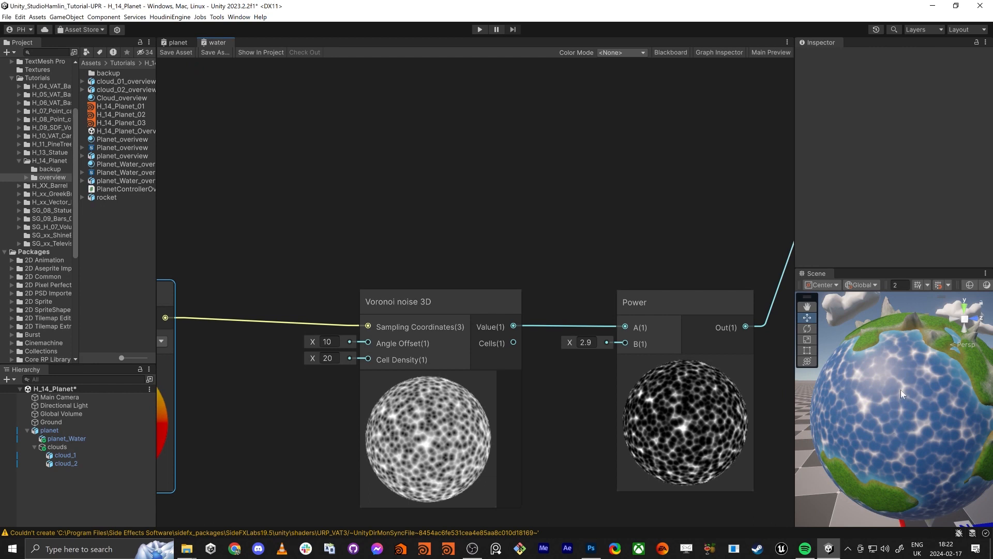
# Insert a Saturate node between the Power output and the second Lerp's T input, and save the graph
pyautogui.scroll(-3, 414, 195)
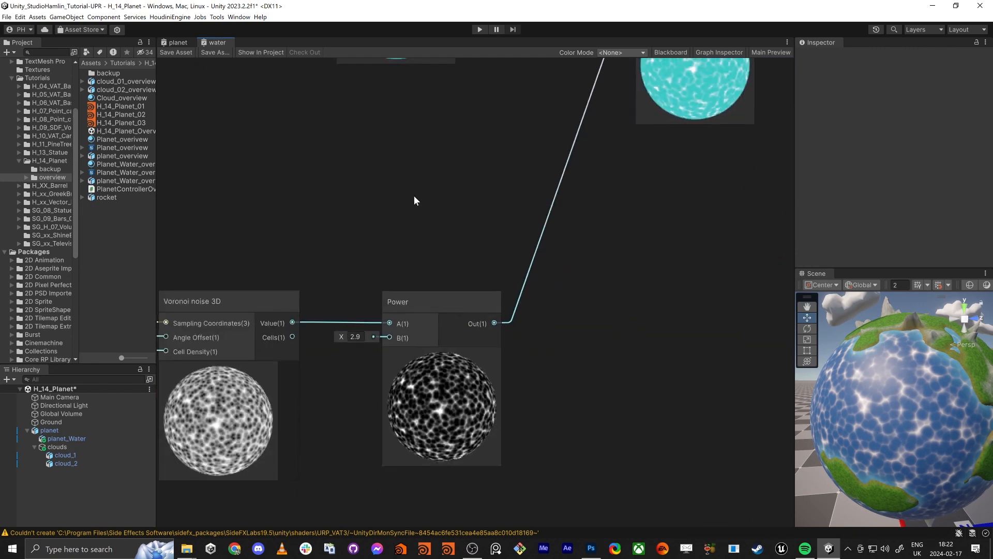
pyautogui.press('space')
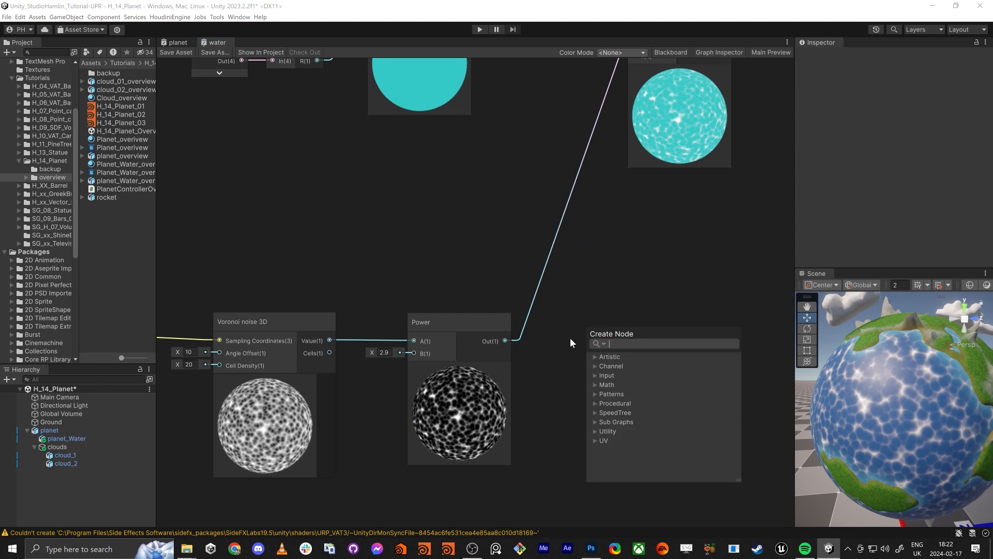
pyautogui.write('sat')
pyautogui.press('Return')
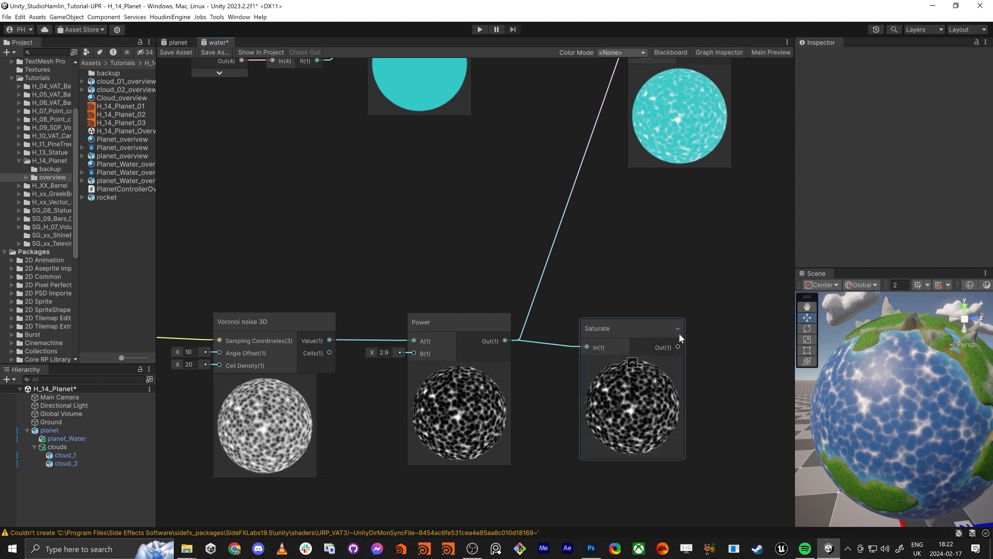
pyautogui.moveTo(672, 343); pyautogui.dragTo(643, 432, button='middle')
pyautogui.moveTo(652, 424); pyautogui.dragTo(608, 133)
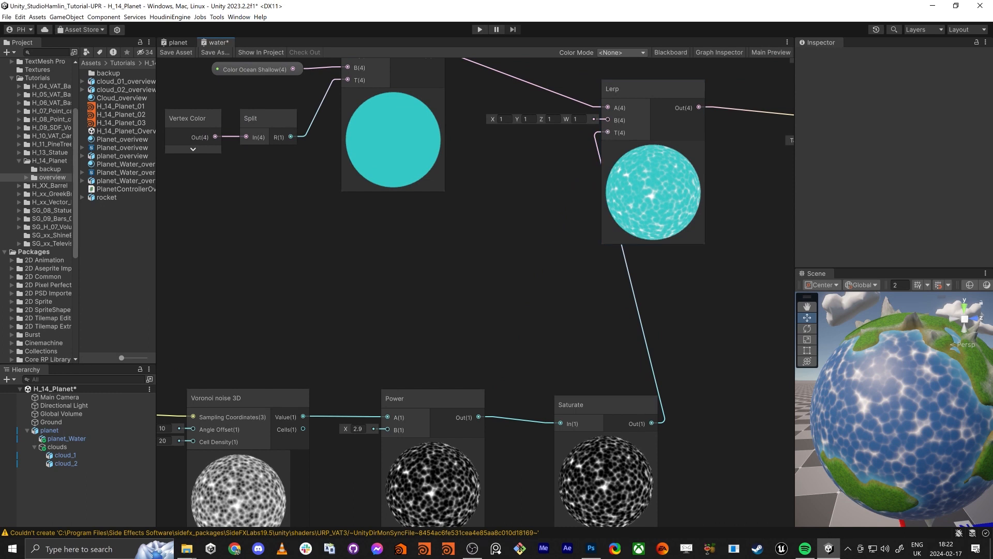
pyautogui.click(166, 52)
# Tidy the noise chain by repositioning the Position, Voronoi, Power and Saturate nodes
pyautogui.moveTo(590, 402); pyautogui.dragTo(561, 386)
pyautogui.scroll(-4, 492, 326)
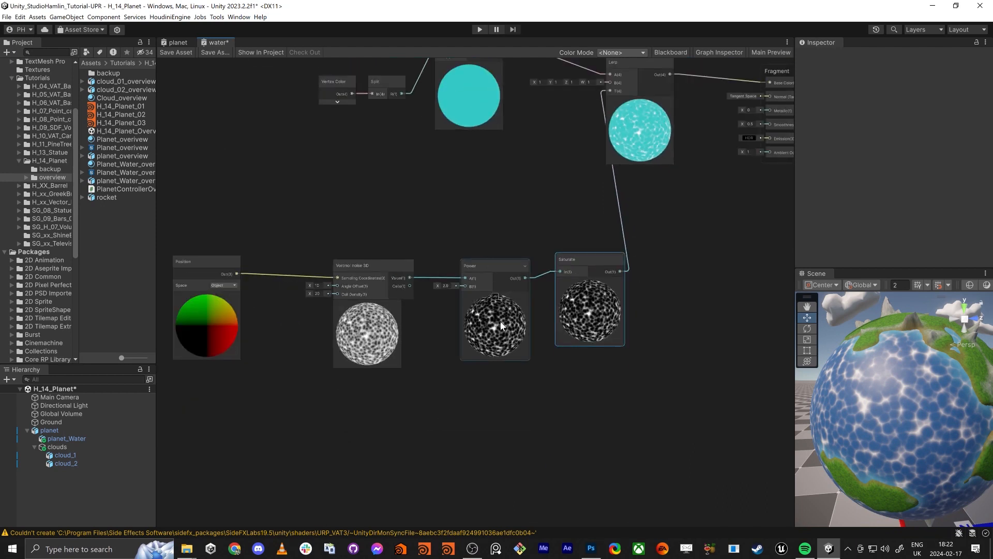
pyautogui.scroll(3, 491, 328)
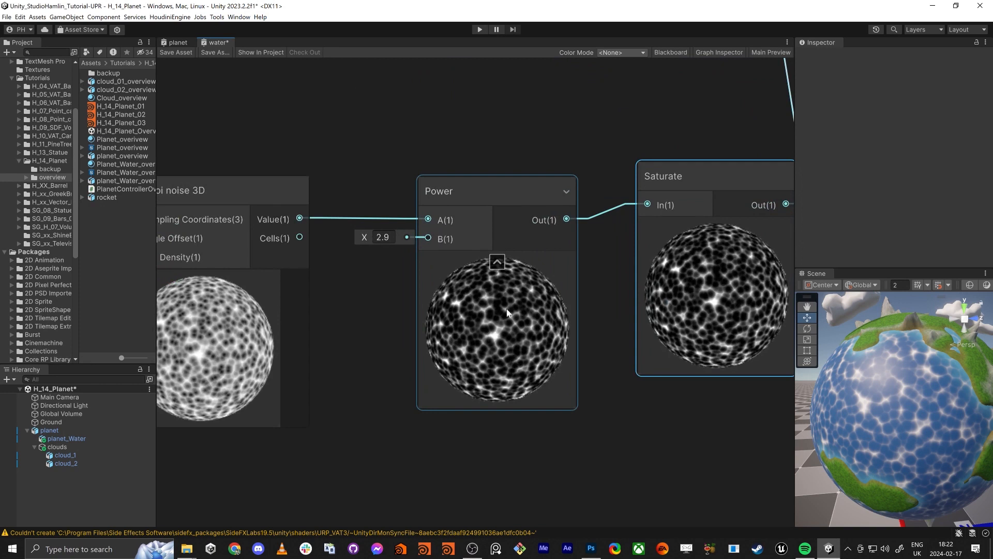
pyautogui.scroll(-2, 411, 293)
pyautogui.scroll(-4, 507, 259)
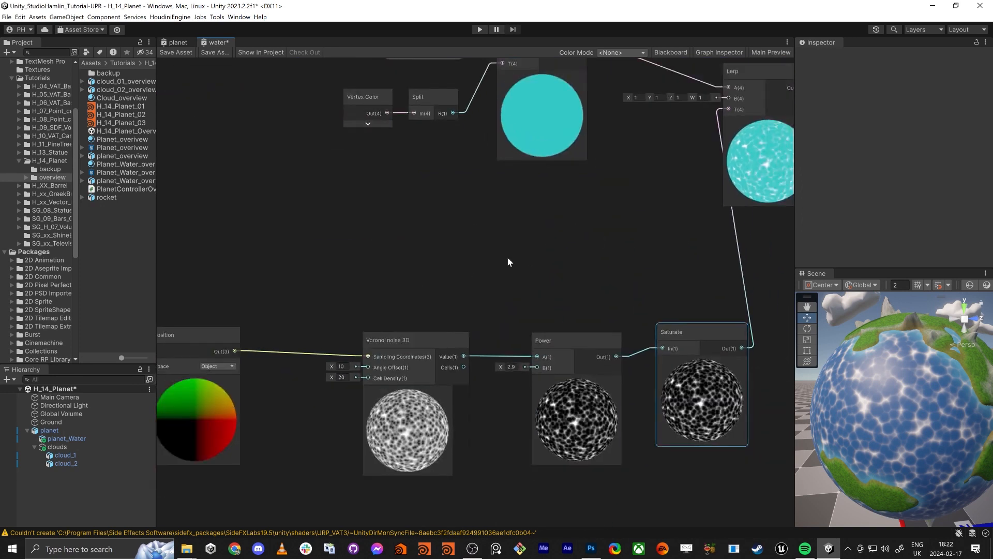
pyautogui.moveTo(292, 313); pyautogui.dragTo(241, 317)
pyautogui.moveTo(343, 293); pyautogui.dragTo(714, 381)
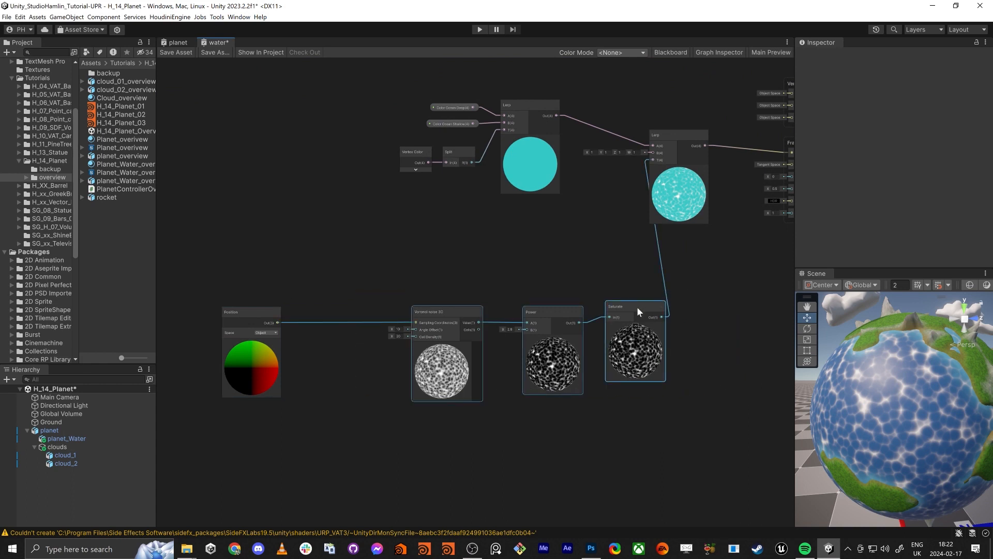
pyautogui.moveTo(637, 306); pyautogui.dragTo(580, 299)
# View the planet from another angle and move the Position node far from the Voronoi node to free up space
pyautogui.moveTo(831, 418); pyautogui.dragTo(903, 427, button='right')
pyautogui.press('w')
pyautogui.press('s')
pyautogui.moveTo(455, 446); pyautogui.dragTo(660, 405, button='middle')
pyautogui.scroll(-1, 660, 406)
pyautogui.moveTo(492, 432); pyautogui.dragTo(599, 437, button='middle')
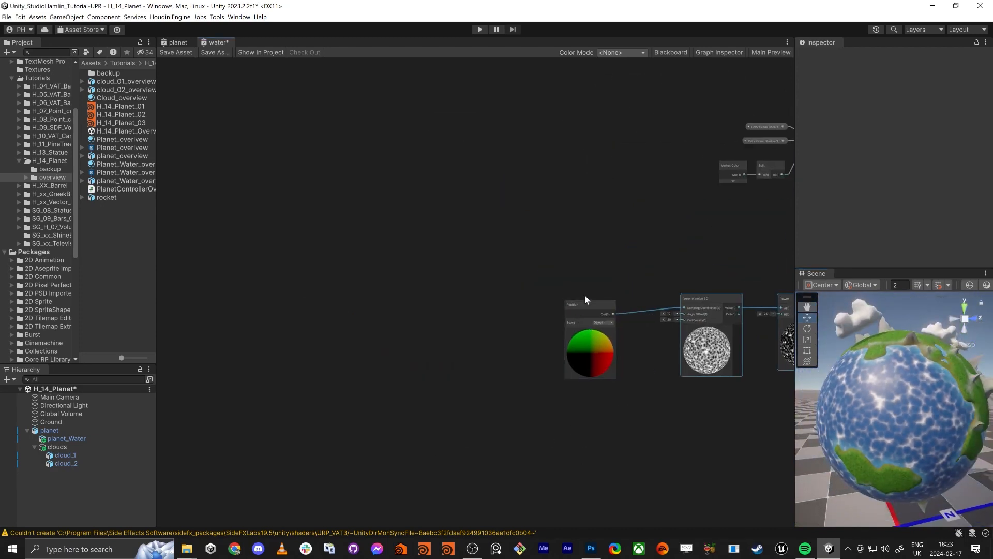
pyautogui.moveTo(584, 294); pyautogui.dragTo(248, 297)
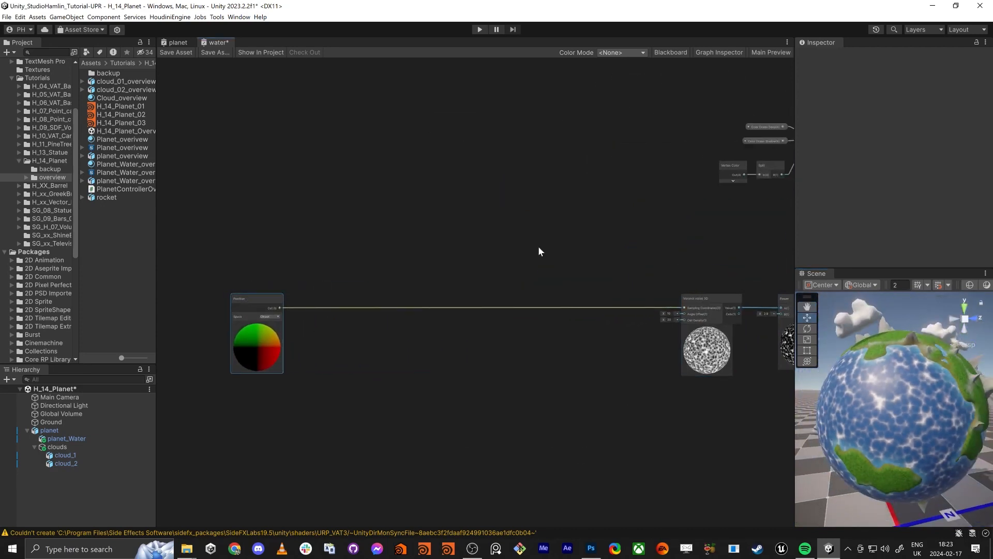
pyautogui.click(591, 548)
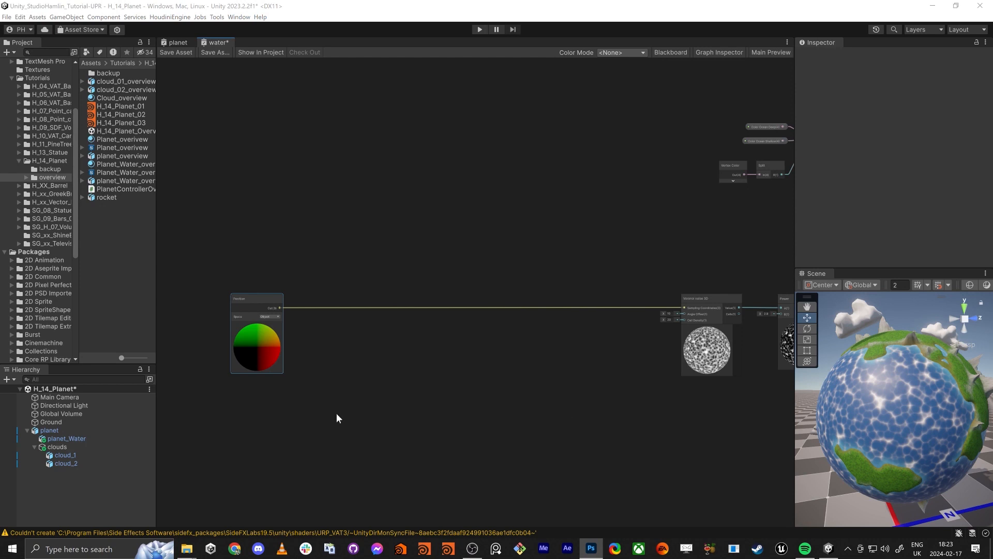
pyautogui.click(439, 385)
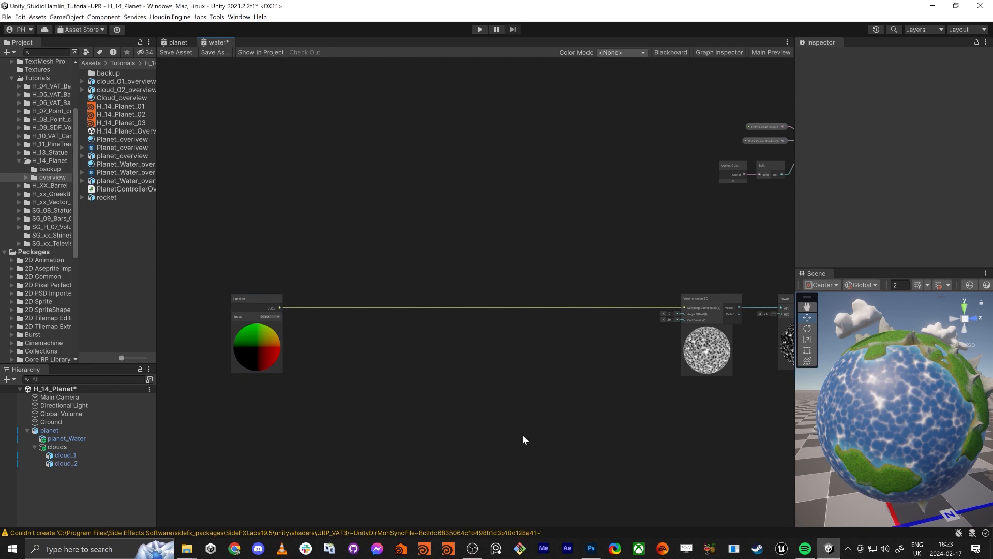
# Add a Time node below the noise chain and connect its Time output to the Voronoi node's Angle Offset
pyautogui.press('space')
pyautogui.write('time')
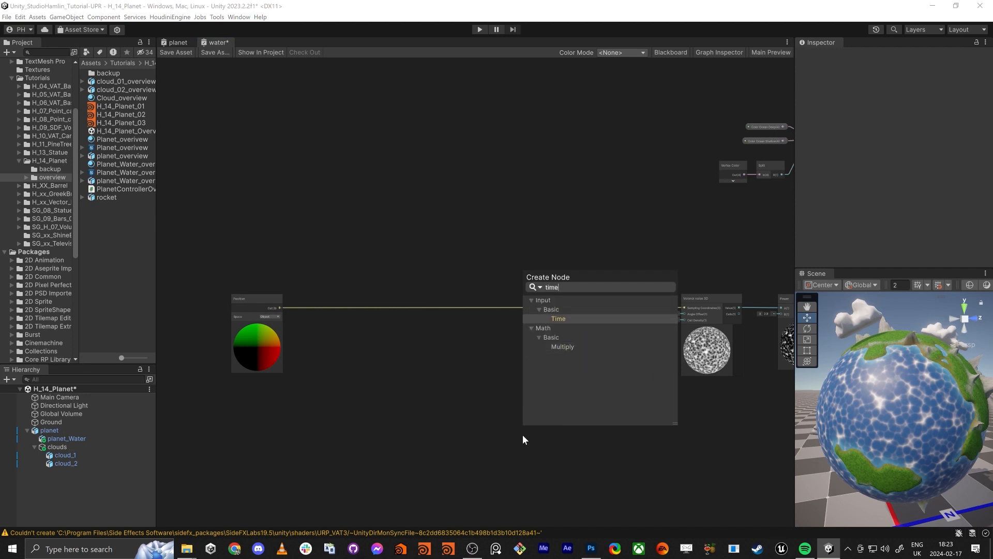
pyautogui.press('Return')
pyautogui.moveTo(608, 435); pyautogui.dragTo(538, 433, button='middle')
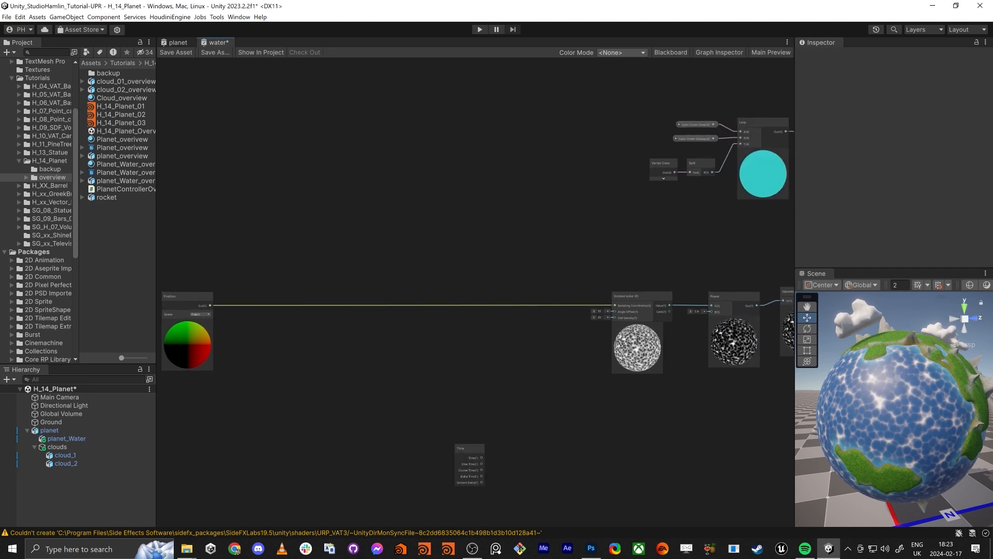
pyautogui.scroll(2, 463, 404)
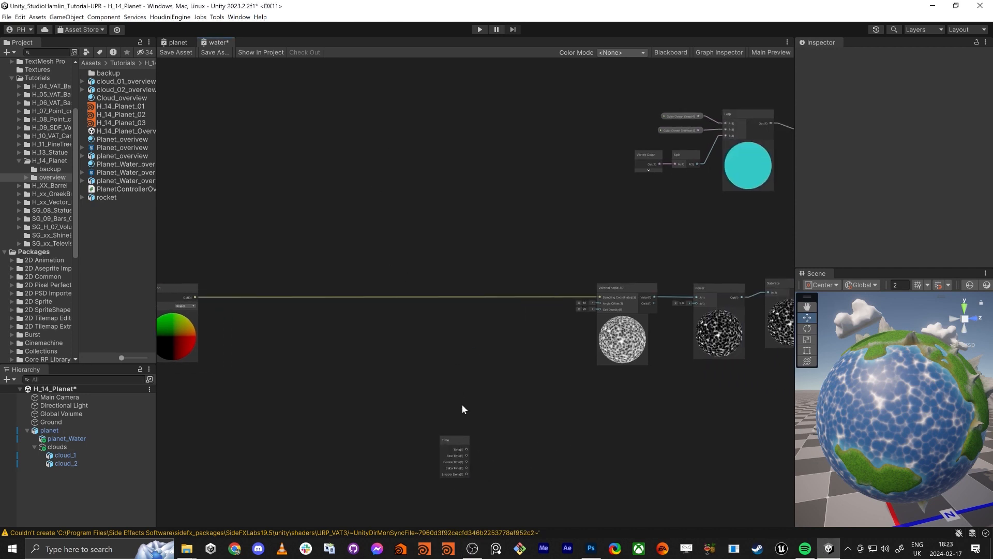
pyautogui.moveTo(465, 459); pyautogui.dragTo(533, 348)
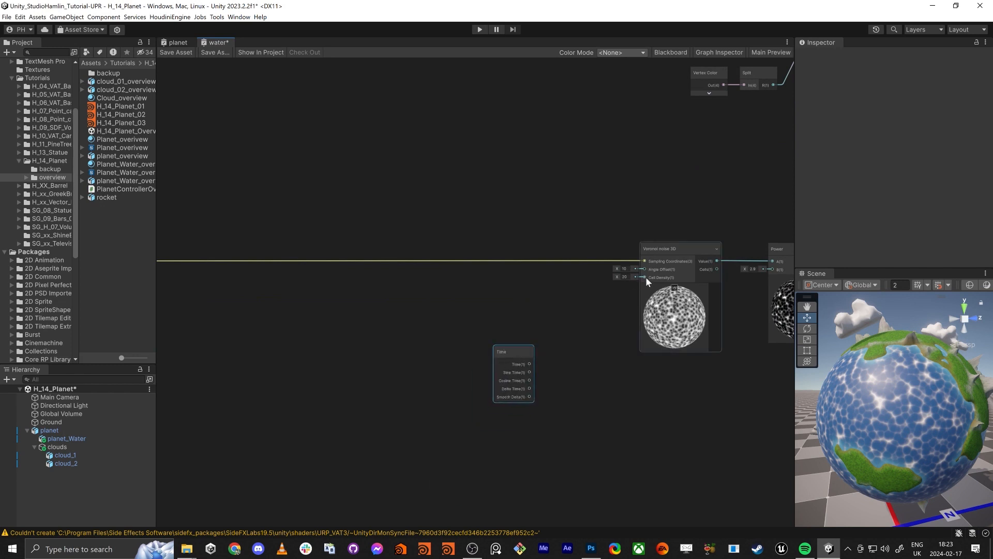
pyautogui.moveTo(645, 269); pyautogui.dragTo(530, 364)
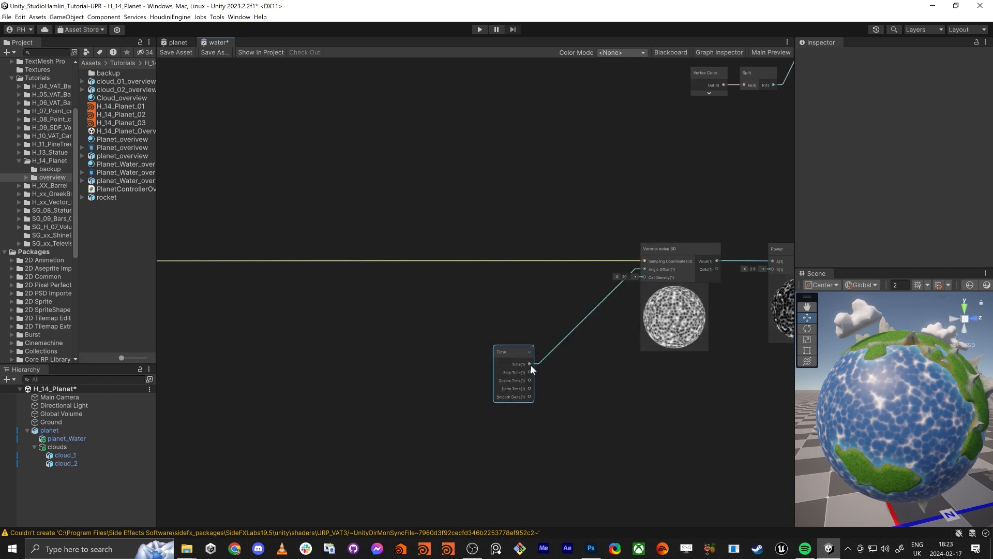
# Save the graph, move the Time node farther from the Voronoi node, and add a Multiply node fed by its Time output
pyautogui.click(165, 52)
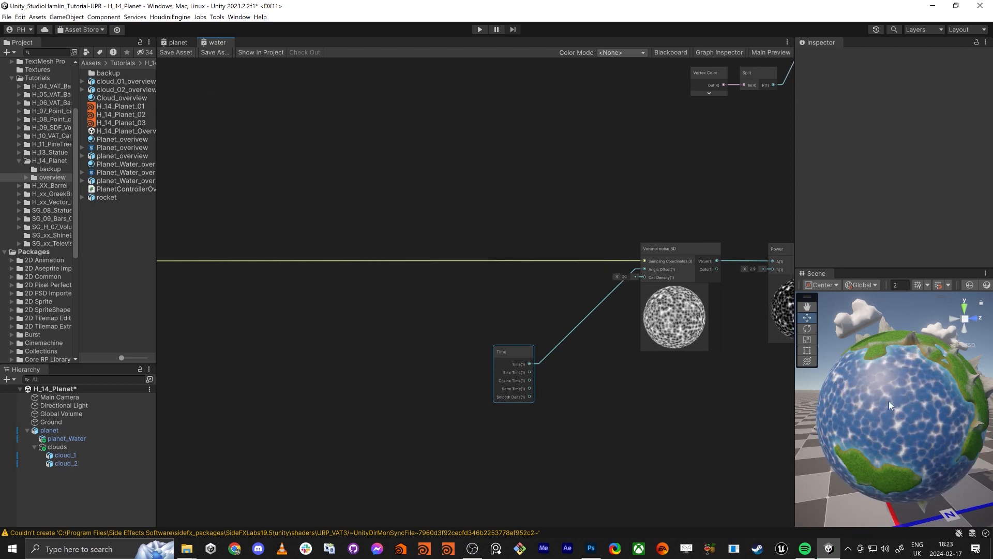
pyautogui.moveTo(505, 352); pyautogui.dragTo(447, 372)
pyautogui.write('mult')
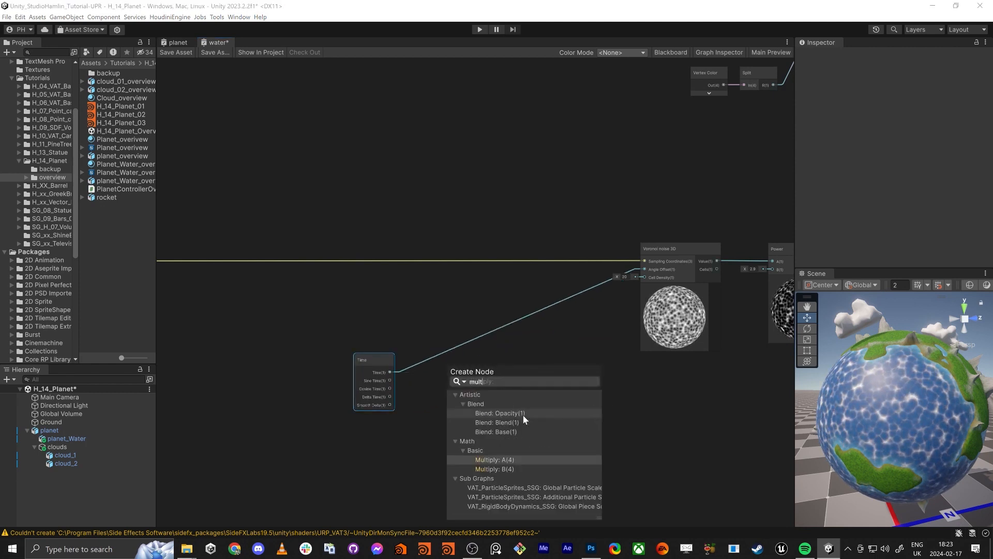
pyautogui.press('Return')
pyautogui.scroll(-1, 522, 415)
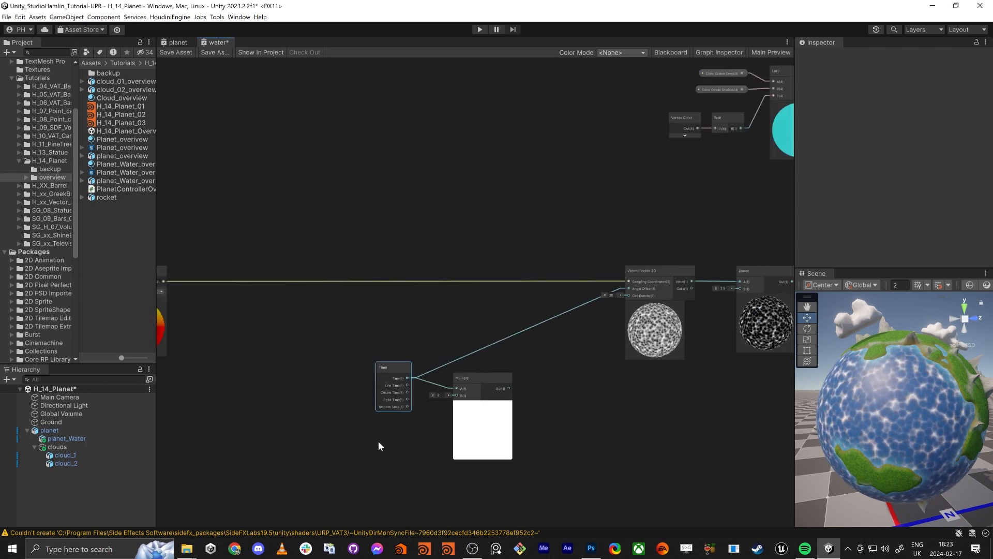
# Create a float property named "wave speed", connect it to Multiply's B input, and feed Multiply's output into the Voronoi node's Angle Offset
pyautogui.click(681, 52)
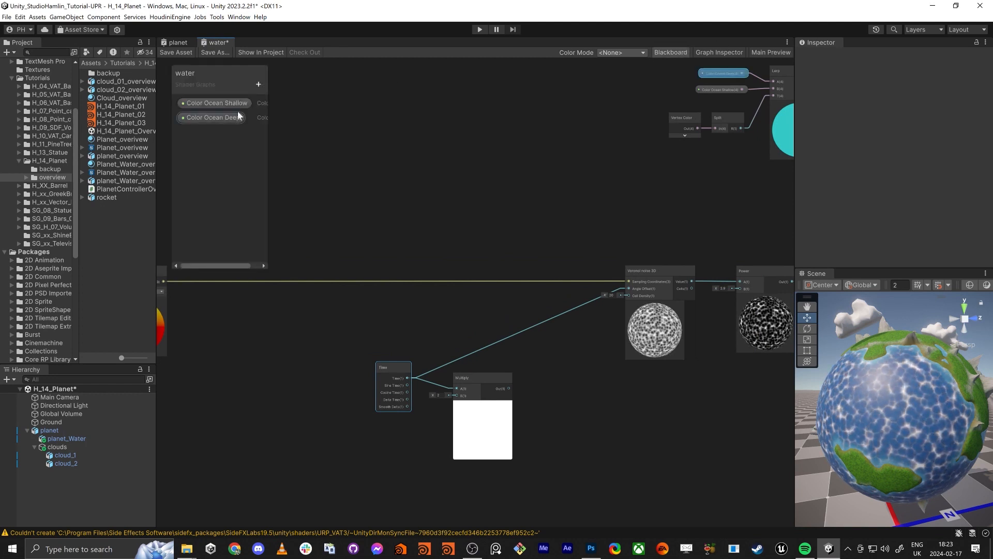
pyautogui.click(259, 84)
pyautogui.click(284, 119)
pyautogui.write('wave')
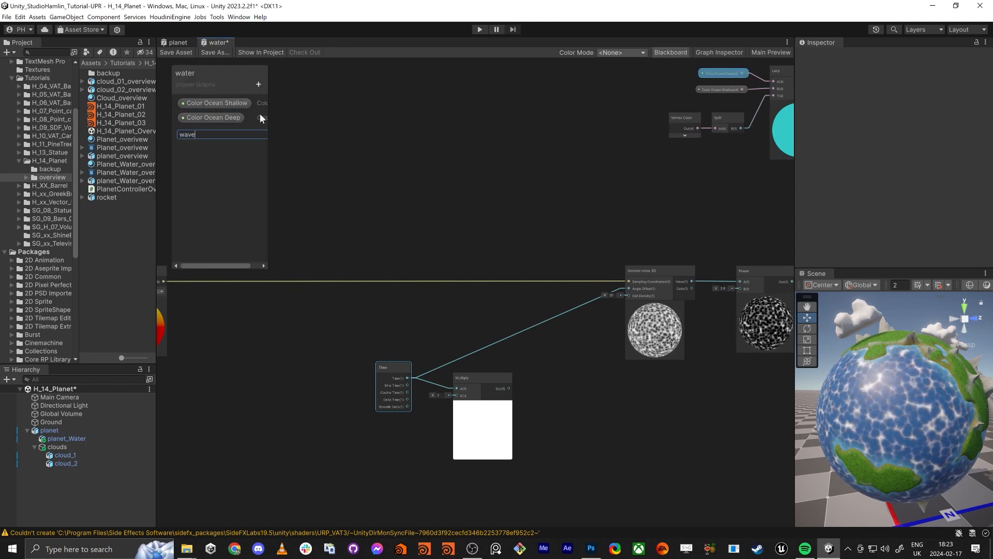
pyautogui.write(' speed')
pyautogui.press('Return')
pyautogui.moveTo(201, 132); pyautogui.dragTo(631, 290)
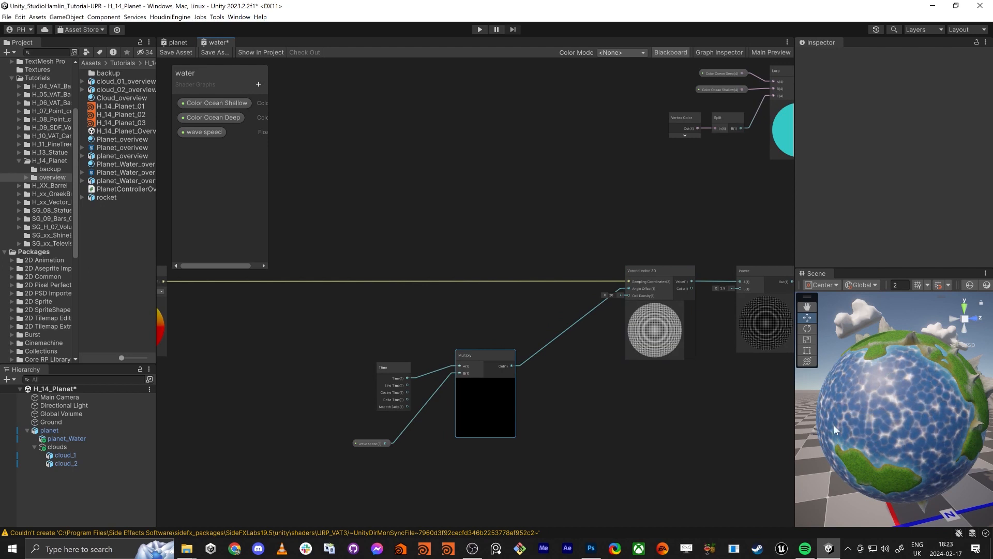
# Set the wave speed property's default value to 0.5 and save the graph
pyautogui.click(359, 442)
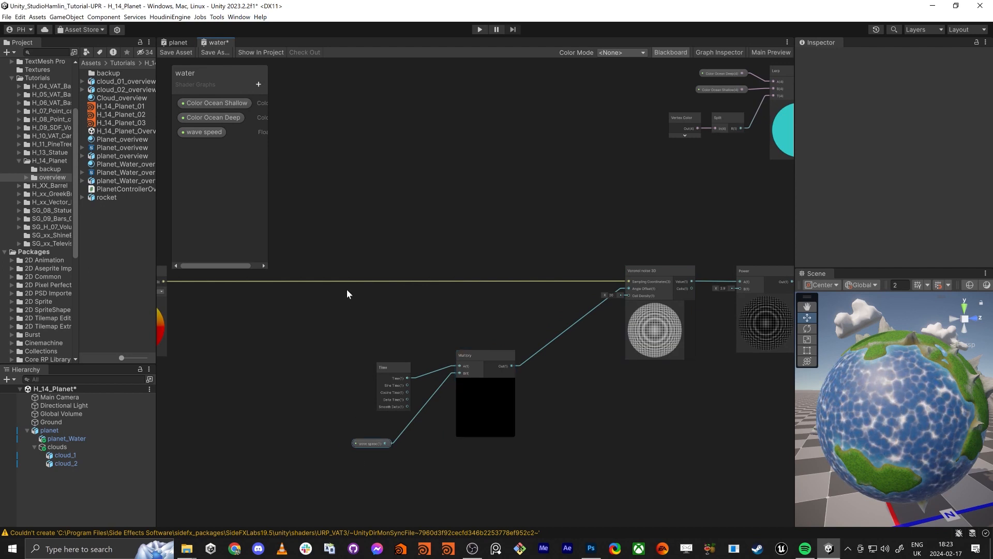
pyautogui.click(218, 133)
pyautogui.click(719, 52)
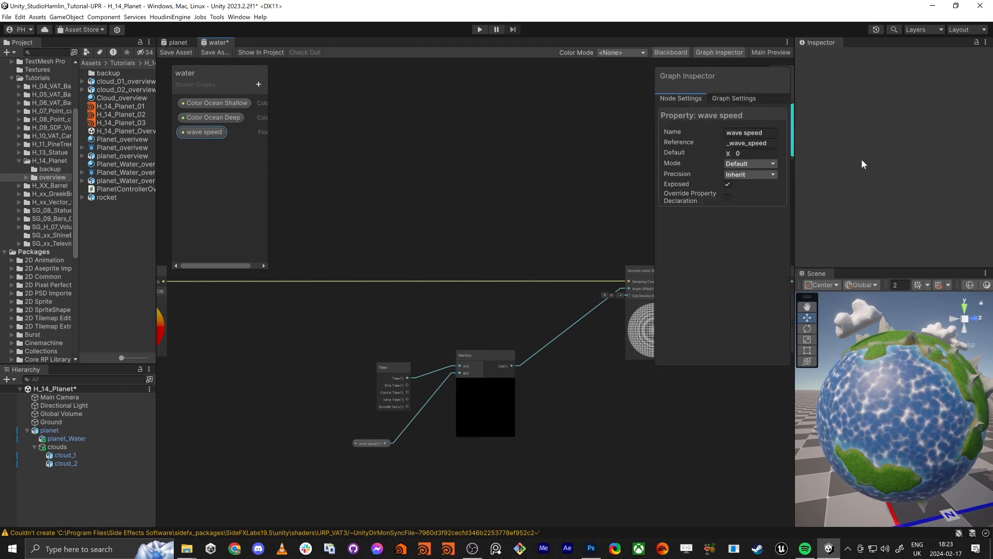
pyautogui.click(751, 153)
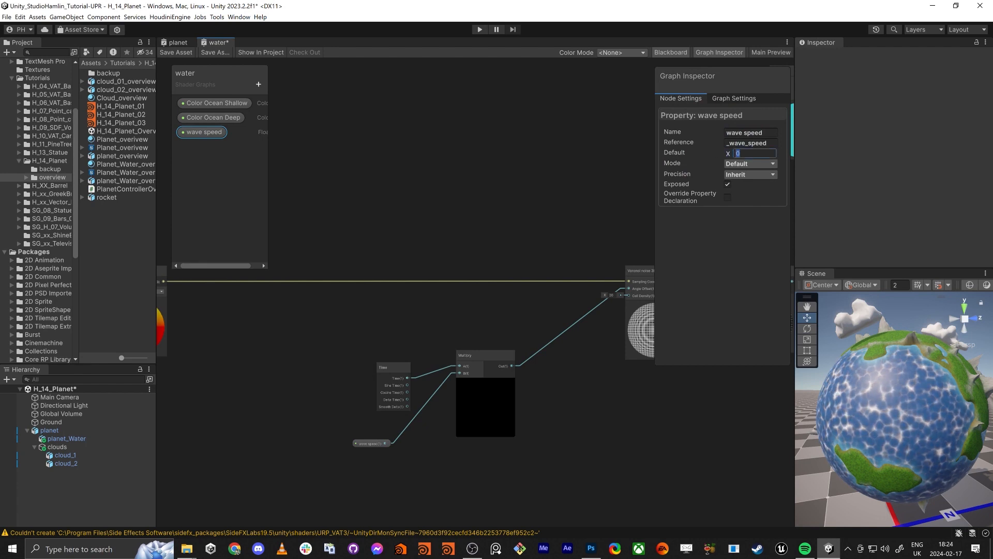
pyautogui.write('0.5')
pyautogui.press('Tab')
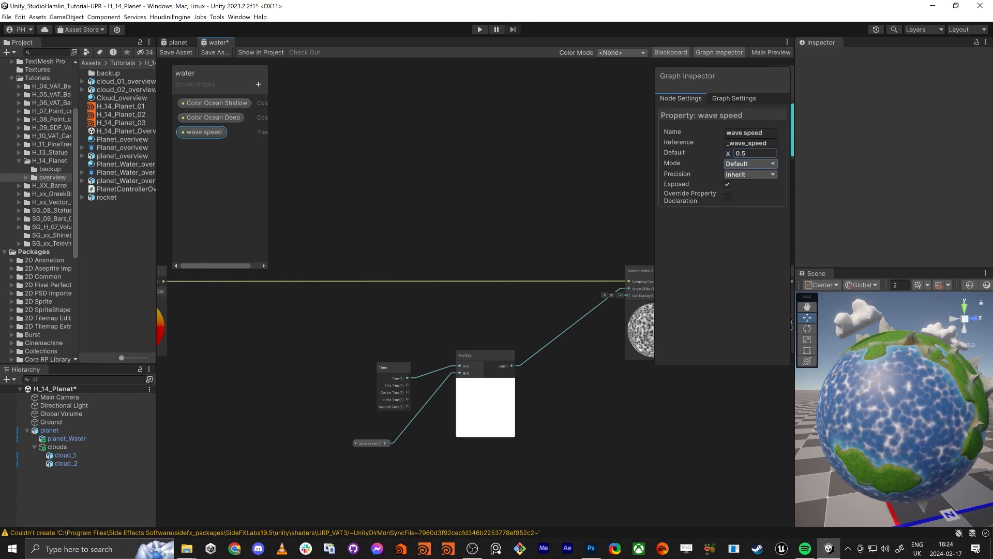
pyautogui.click(175, 52)
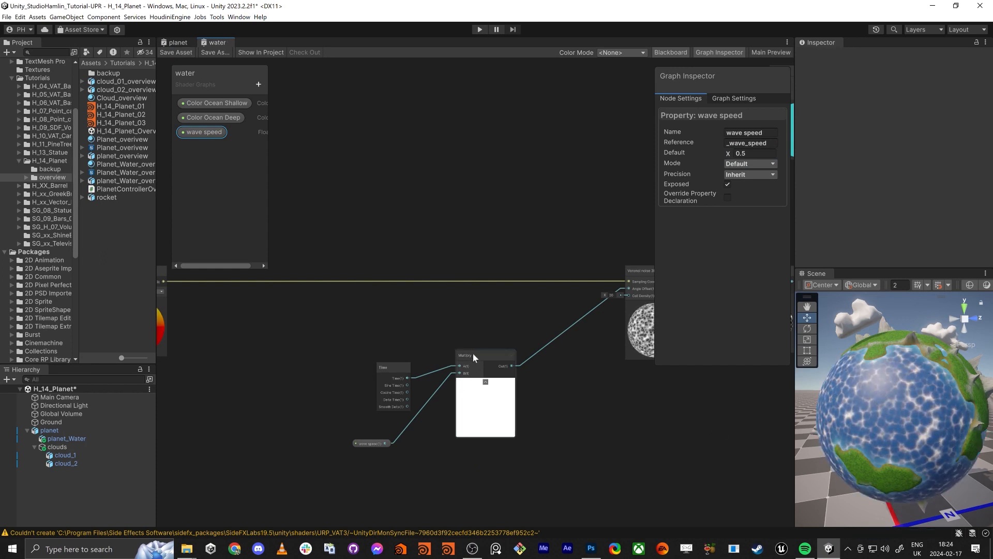
# Collapse the Time node's unused outputs and Multiply's preview, and group both with the wave speed node beside the Voronoi node
pyautogui.moveTo(472, 353); pyautogui.dragTo(527, 340)
pyautogui.moveTo(388, 364); pyautogui.dragTo(410, 358)
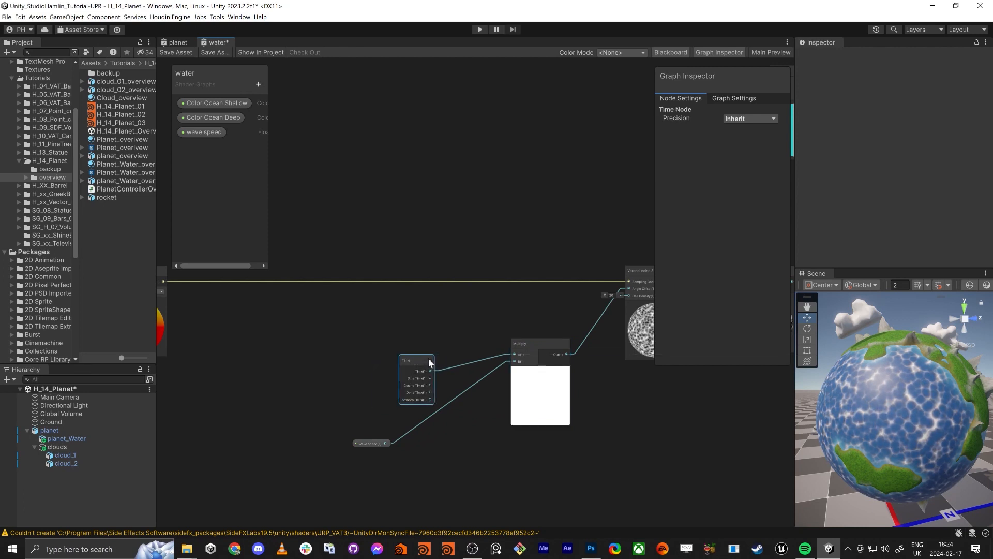
pyautogui.click(427, 361)
pyautogui.moveTo(376, 443); pyautogui.dragTo(537, 388)
pyautogui.click(407, 362)
pyautogui.keyDown('ctrl'); pyautogui.click(410, 384); pyautogui.keyUp('ctrl')
pyautogui.click(539, 367)
pyautogui.moveTo(524, 349); pyautogui.dragTo(559, 330)
pyautogui.scroll(5, 592, 322)
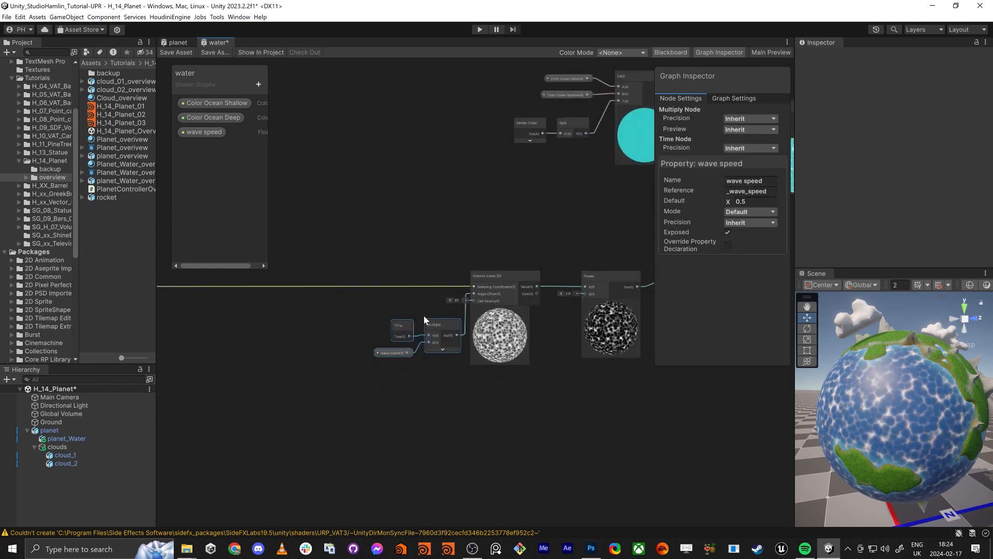
# Set the Voronoi node's Cell Density to 10 and save the graph
pyautogui.moveTo(439, 292); pyautogui.dragTo(376, 294)
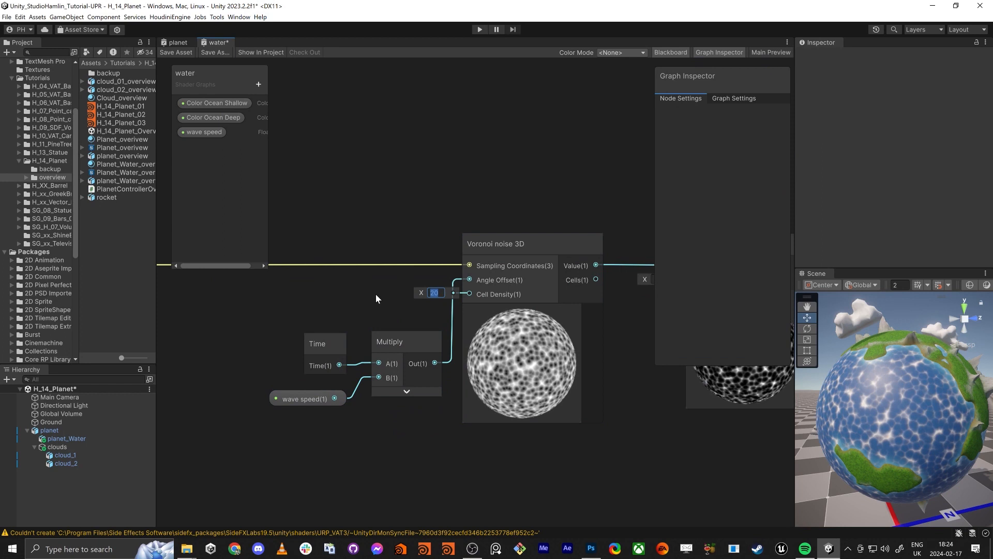
pyautogui.press('BackSpace')
pyautogui.write('2')
pyautogui.press('BackSpace')
pyautogui.write('10')
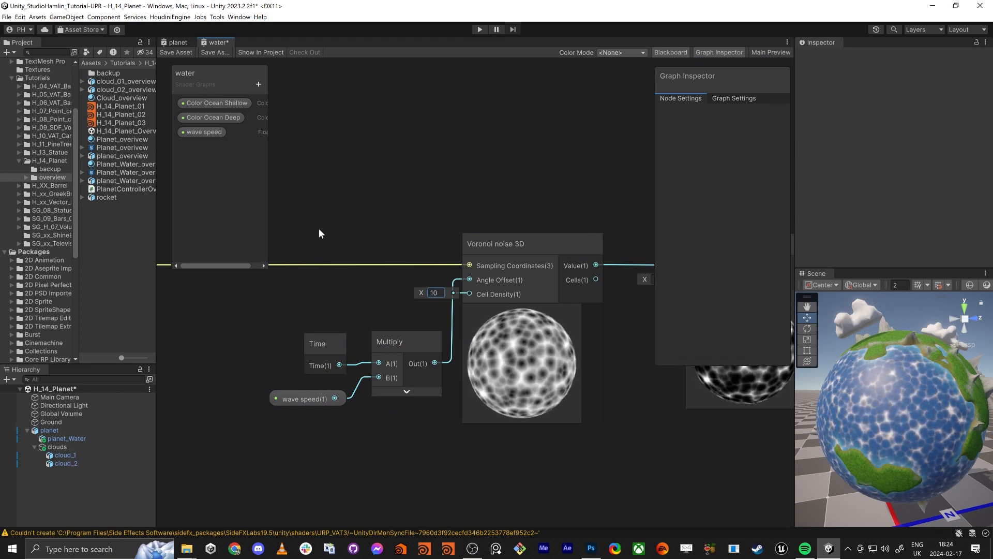
pyautogui.click(176, 52)
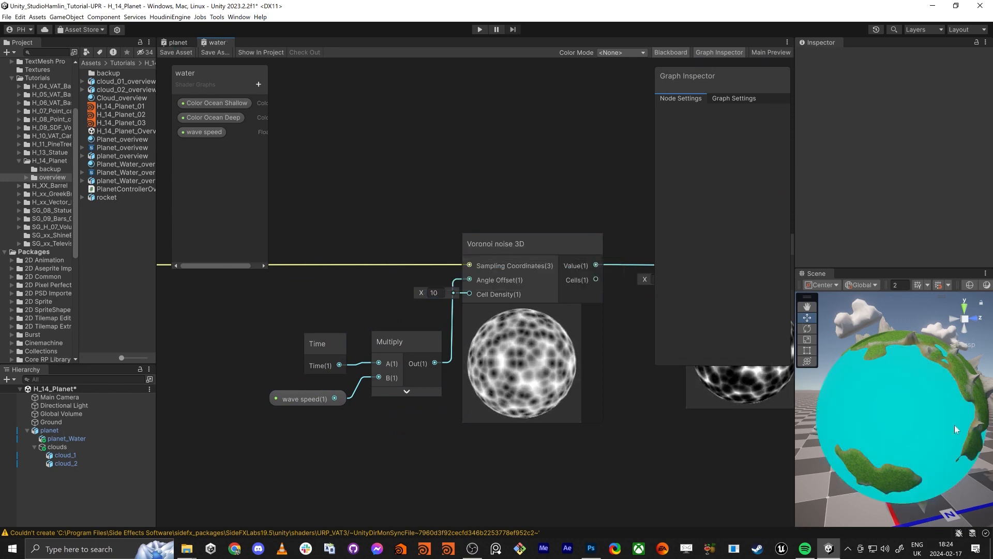
# Examine the animated foam pattern on the planet up close and the Position node's connection to the Voronoi node
pyautogui.scroll(5, 884, 411)
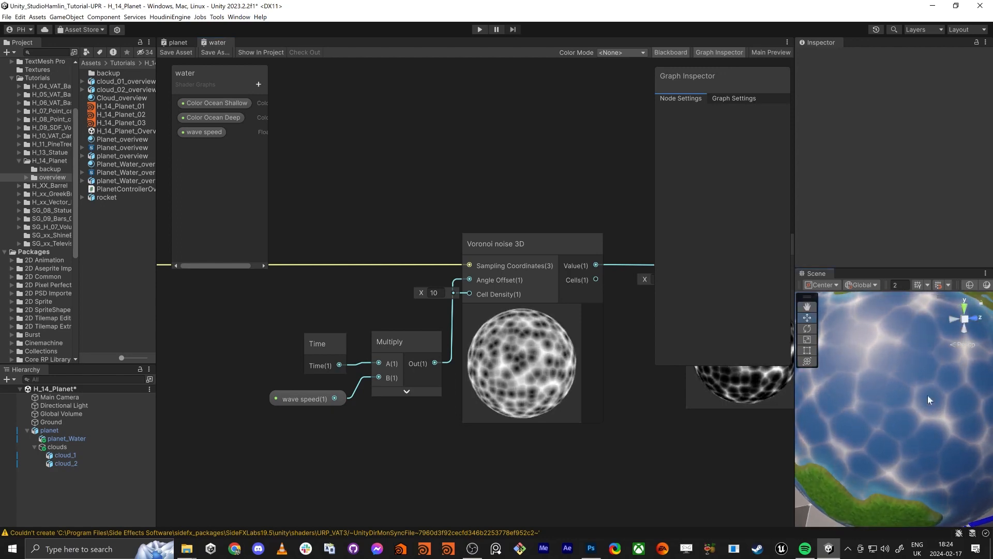
pyautogui.moveTo(936, 405); pyautogui.dragTo(894, 435, button='right')
pyautogui.press('s')
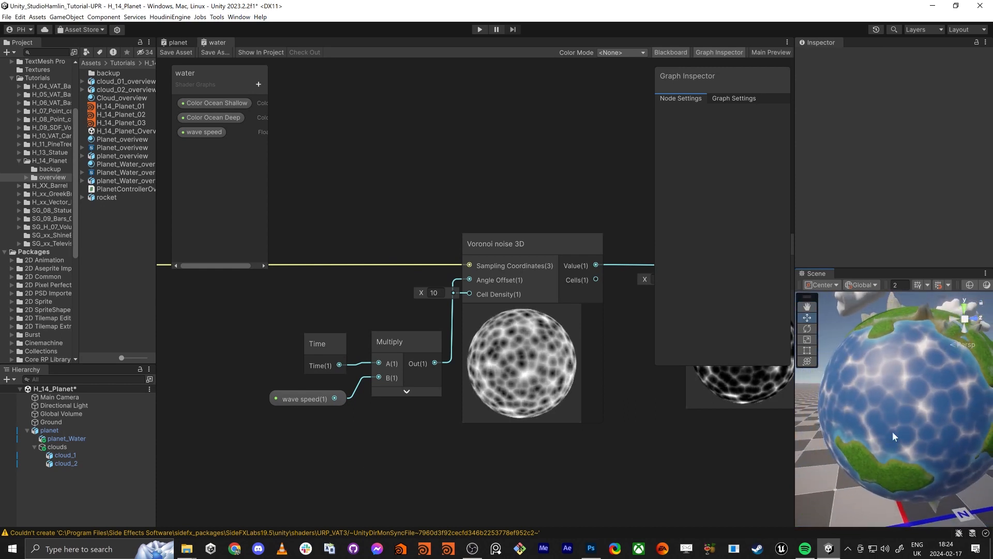
pyautogui.moveTo(397, 427); pyautogui.dragTo(460, 411, button='middle')
pyautogui.scroll(-4, 460, 412)
pyautogui.moveTo(265, 405); pyautogui.dragTo(521, 371, button='middle')
pyautogui.scroll(-2, 286, 390)
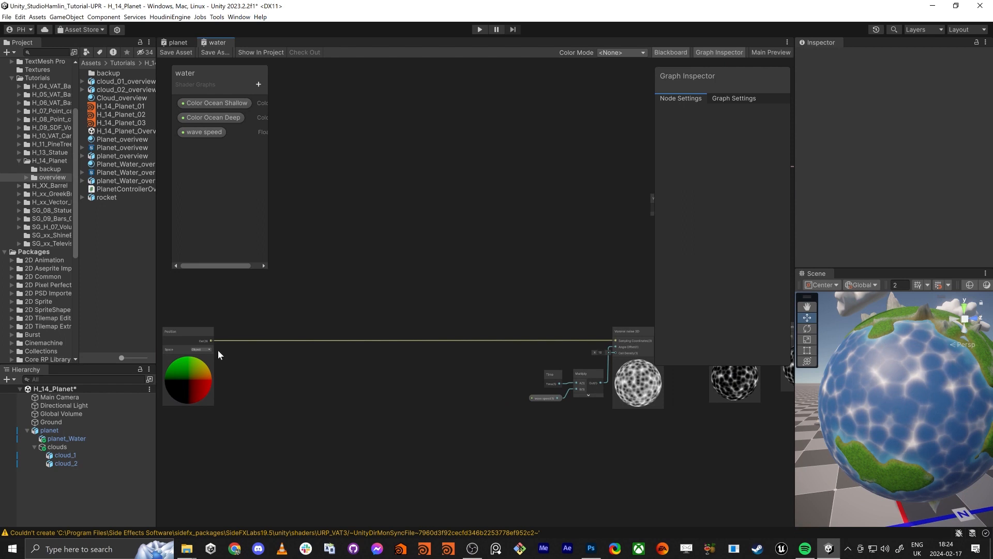
pyautogui.scroll(3, 196, 352)
pyautogui.moveTo(408, 432); pyautogui.dragTo(414, 405, button='middle')
pyautogui.scroll(-2, 372, 378)
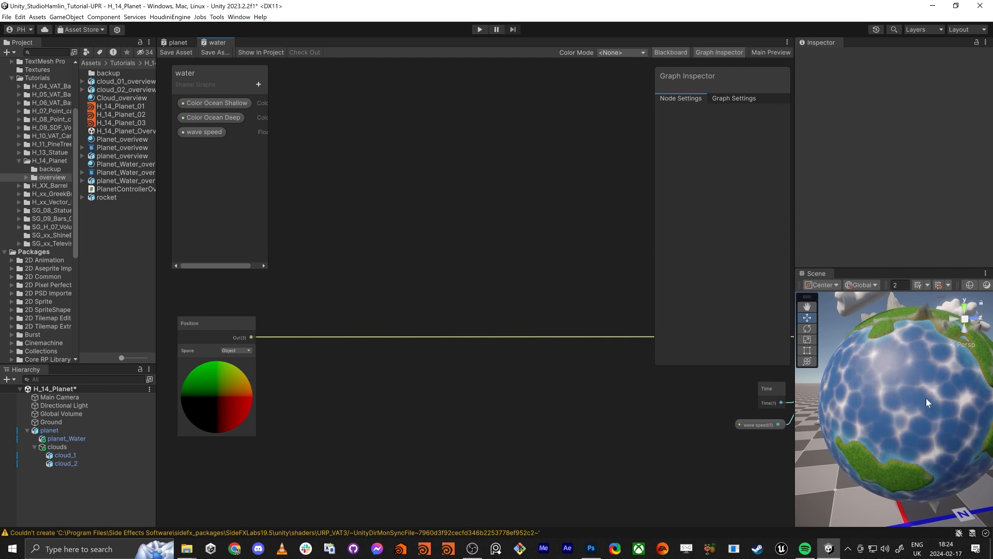
pyautogui.hotkey('alt', 'Tab')
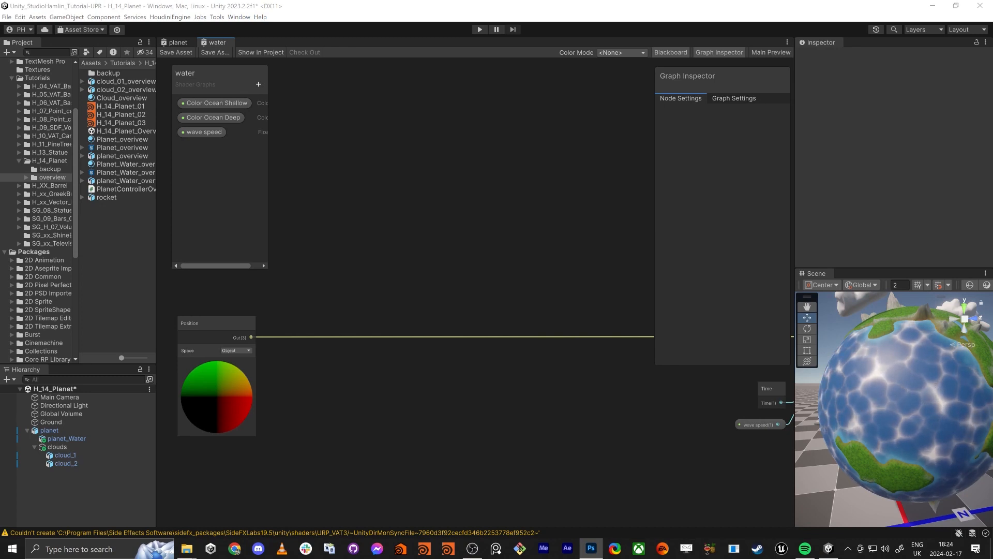
pyautogui.click(349, 408)
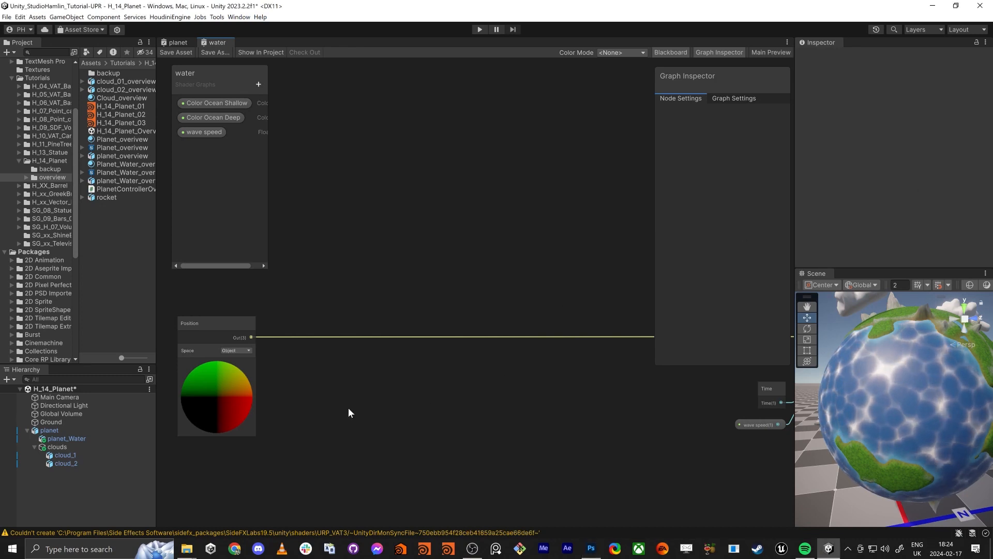
# Add a Simplex noise 3D node between the Position and Time nodes, and connect Position's output to its Sampling Coordinates
pyautogui.press('space')
pyautogui.write('s')
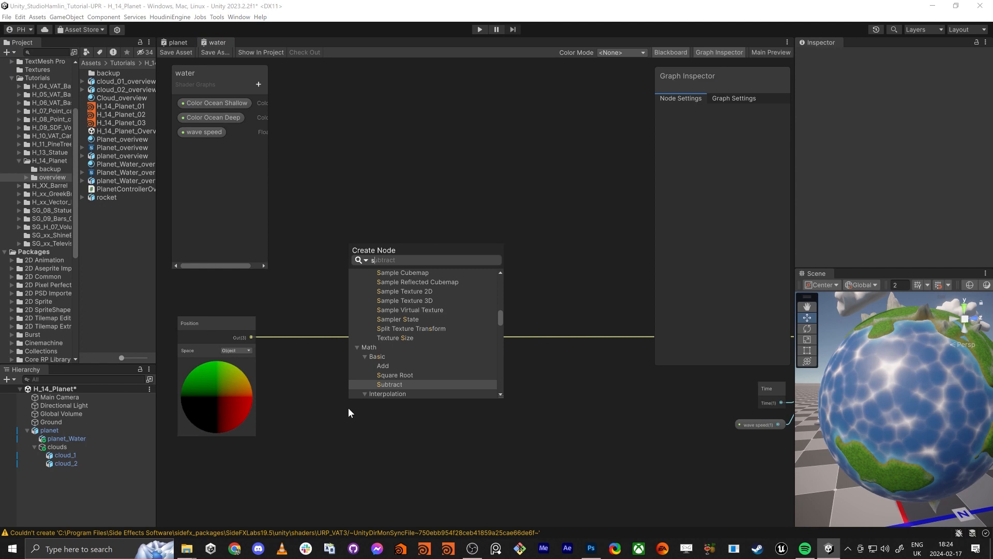
pyautogui.write('imple')
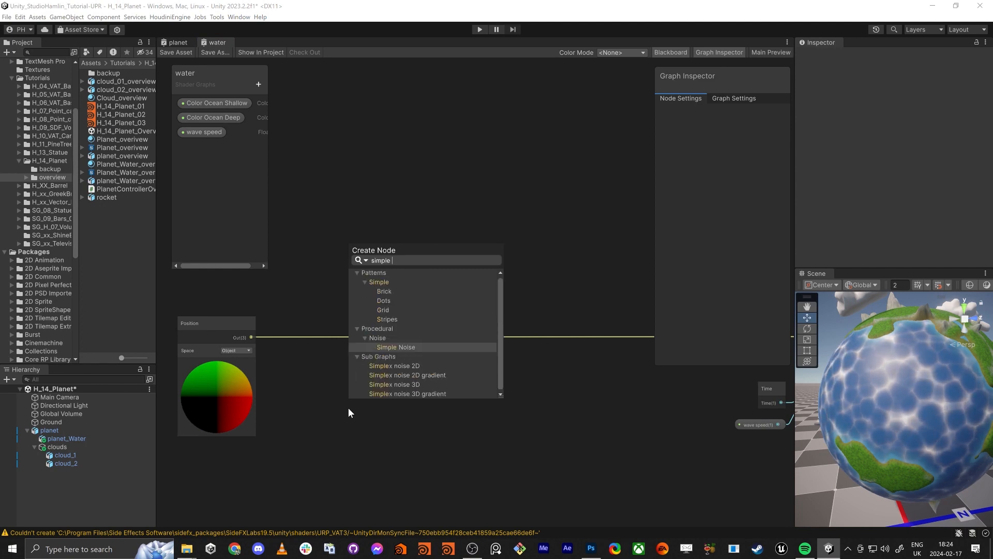
pyautogui.write(' noi')
pyautogui.scroll(-1, 444, 415)
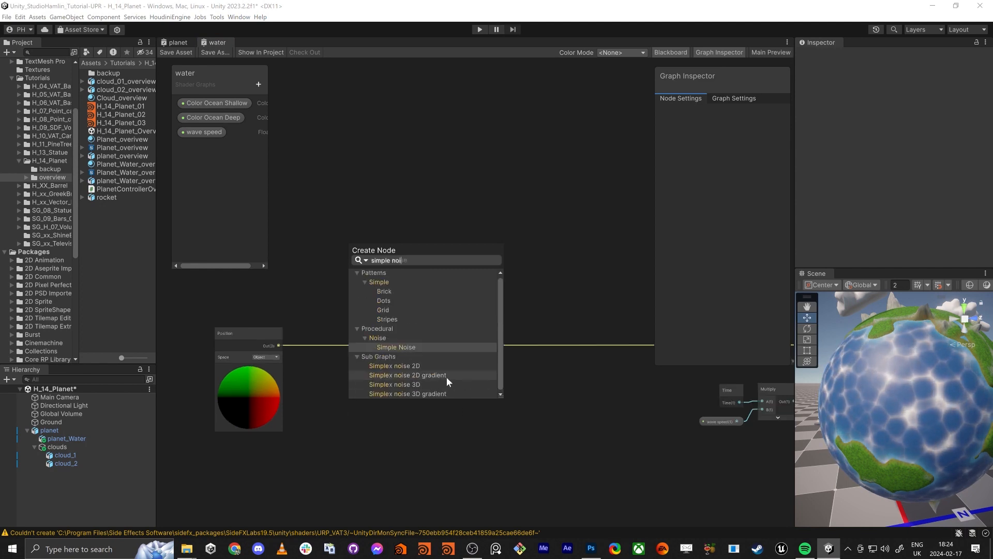
pyautogui.click(407, 385)
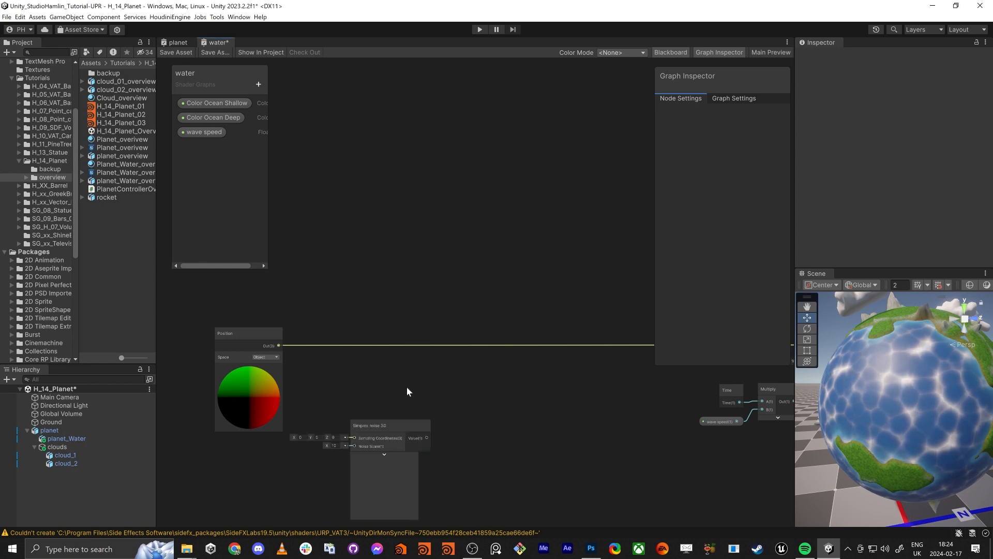
pyautogui.moveTo(404, 424); pyautogui.dragTo(485, 379)
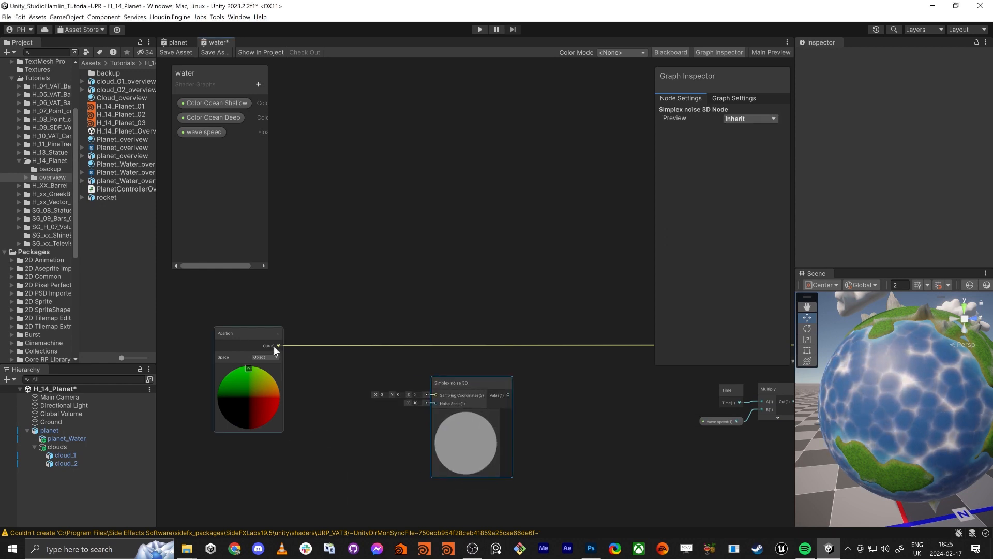
pyautogui.moveTo(279, 345); pyautogui.dragTo(420, 407)
pyautogui.scroll(3, 467, 451)
pyautogui.moveTo(549, 468); pyautogui.dragTo(560, 320, button='middle')
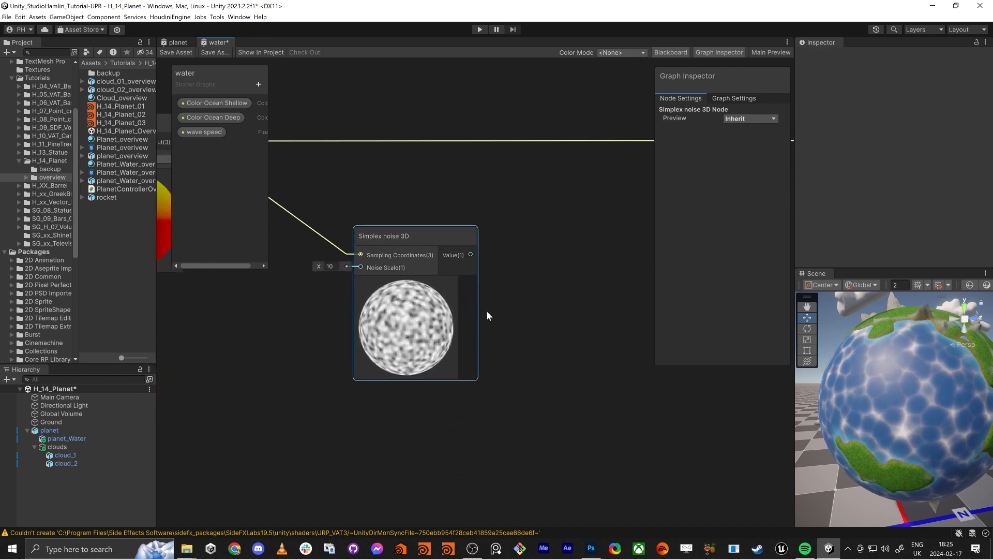
pyautogui.scroll(-2, 324, 312)
pyautogui.moveTo(324, 313); pyautogui.dragTo(336, 357, button='middle')
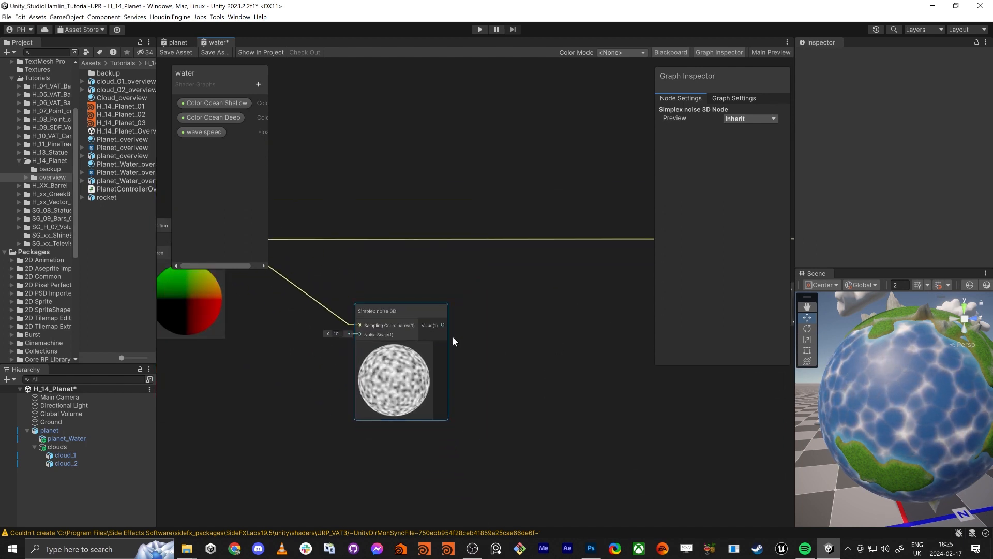
# Create an Add node after the Simplex noise, connecting Position's output to A and the noise Value to B
pyautogui.click(585, 330)
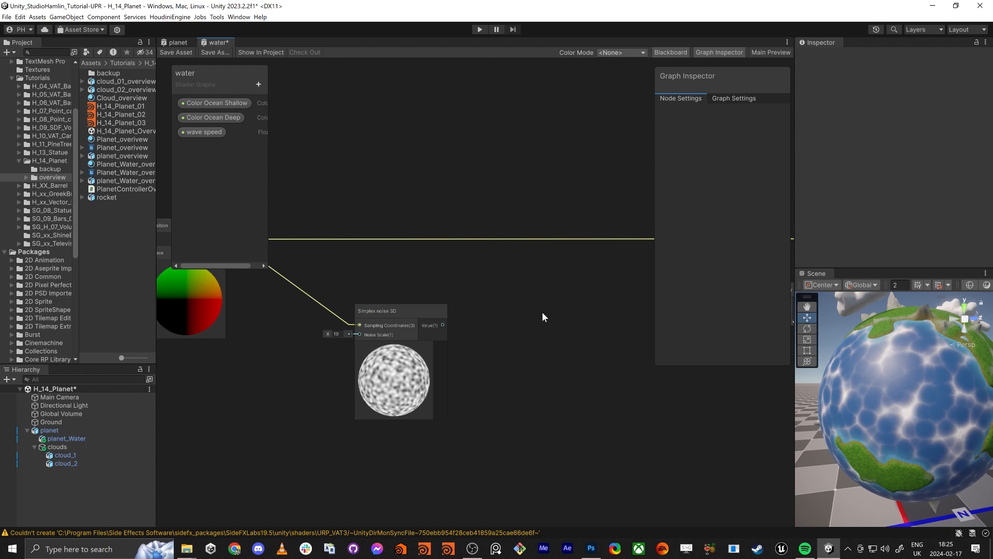
pyautogui.press('space')
pyautogui.write('add')
pyautogui.press('Return')
pyautogui.scroll(-3, 493, 295)
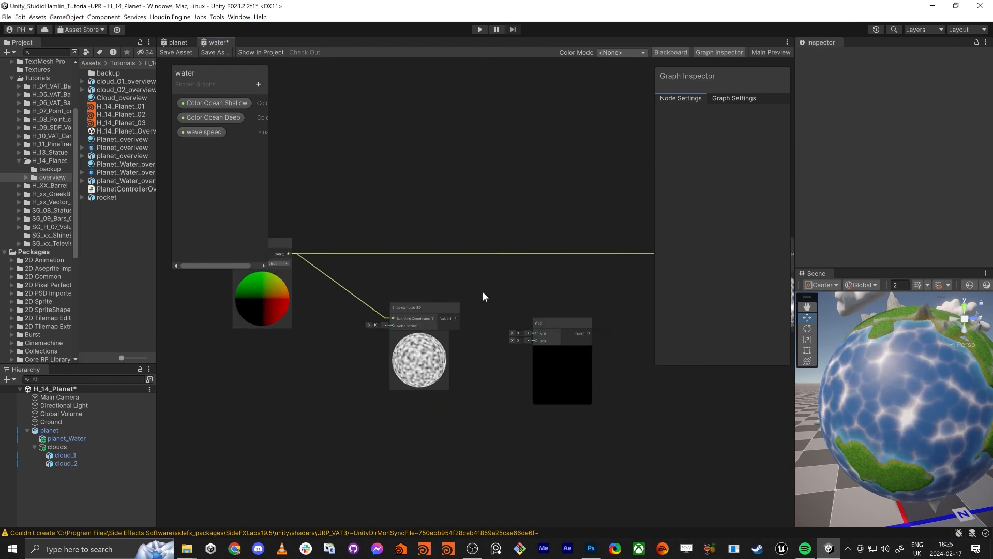
pyautogui.moveTo(396, 271); pyautogui.dragTo(340, 317, button='middle')
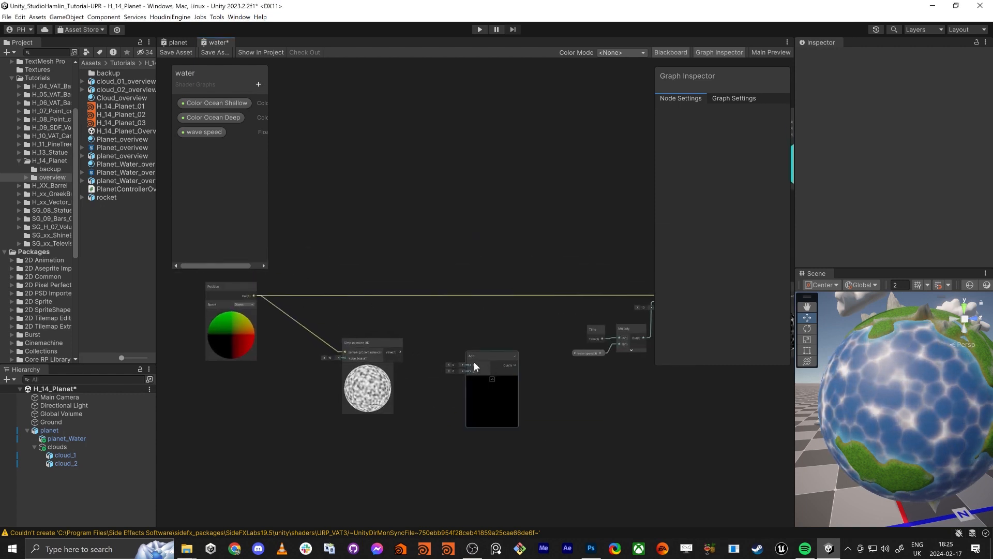
pyautogui.moveTo(473, 360); pyautogui.dragTo(478, 328)
pyautogui.moveTo(256, 296); pyautogui.dragTo(475, 333)
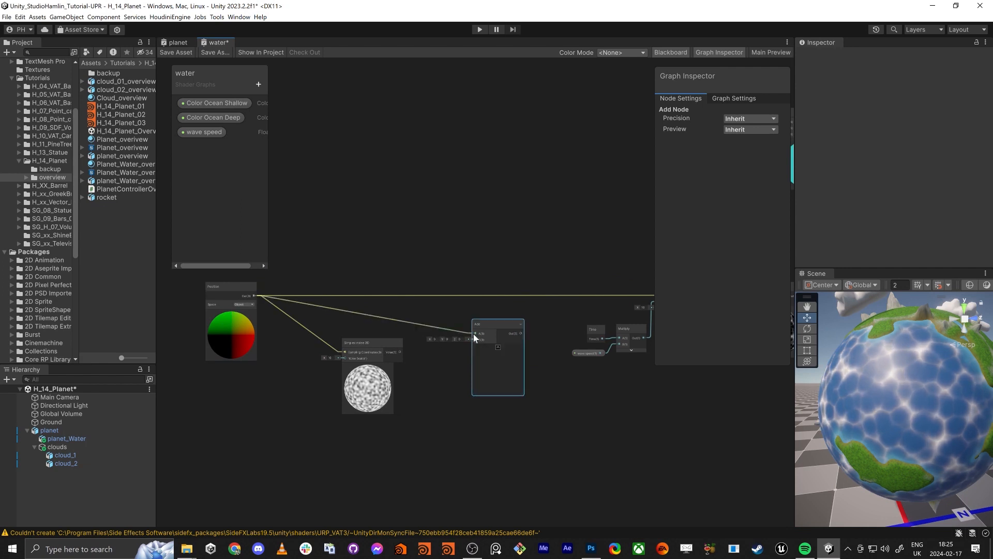
pyautogui.moveTo(399, 352); pyautogui.dragTo(474, 339)
# Connect the Add node's output to the Voronoi node's Sampling Coordinates, replacing the direct Position connection
pyautogui.moveTo(616, 309); pyautogui.dragTo(575, 309, button='middle')
pyautogui.moveTo(616, 296); pyautogui.dragTo(449, 297)
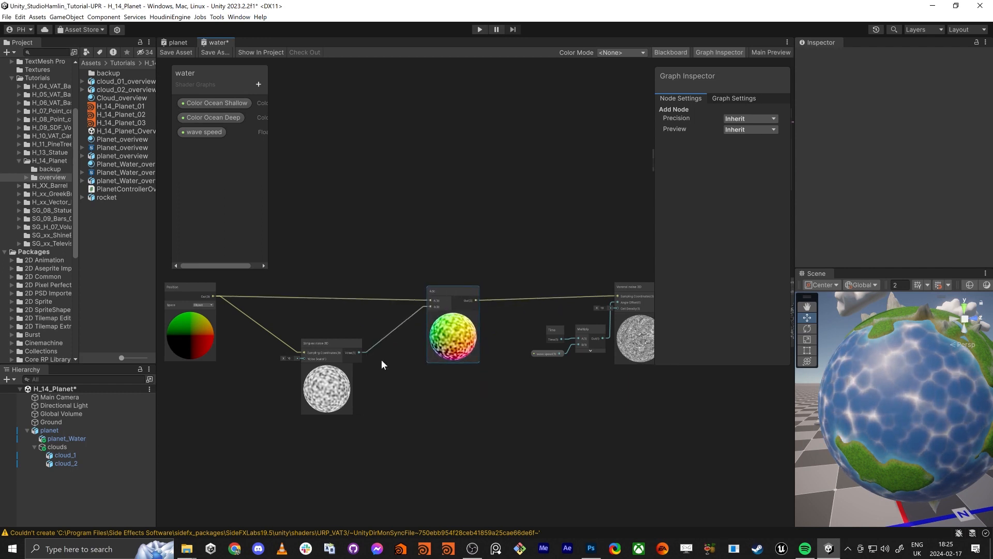
pyautogui.moveTo(362, 355); pyautogui.dragTo(443, 327, button='middle')
pyautogui.moveTo(332, 381); pyautogui.dragTo(387, 391, button='middle')
pyautogui.scroll(1, 386, 346)
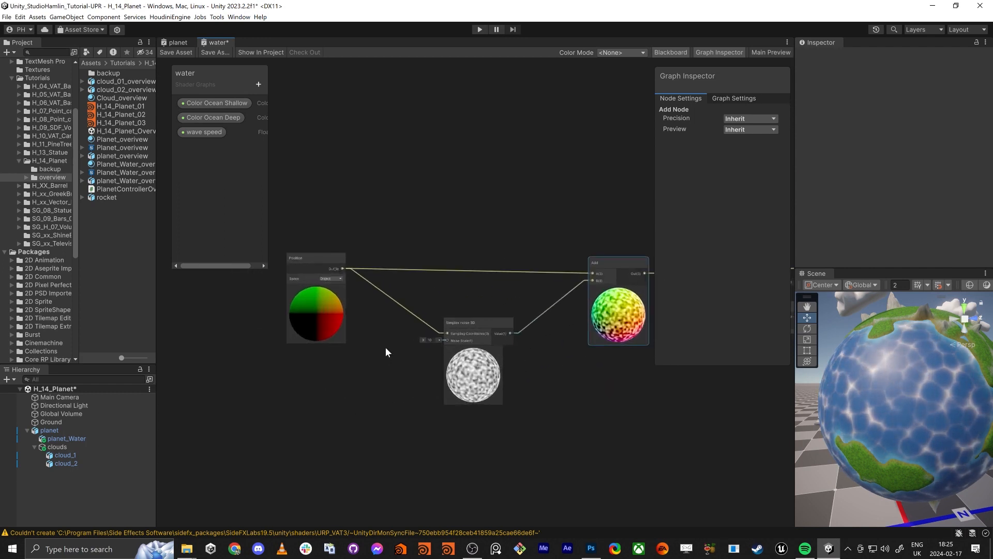
# Insert a Remap node between the Simplex noise 3D node's Value output and the Add node's B input
pyautogui.moveTo(393, 335); pyautogui.dragTo(380, 334, button='middle')
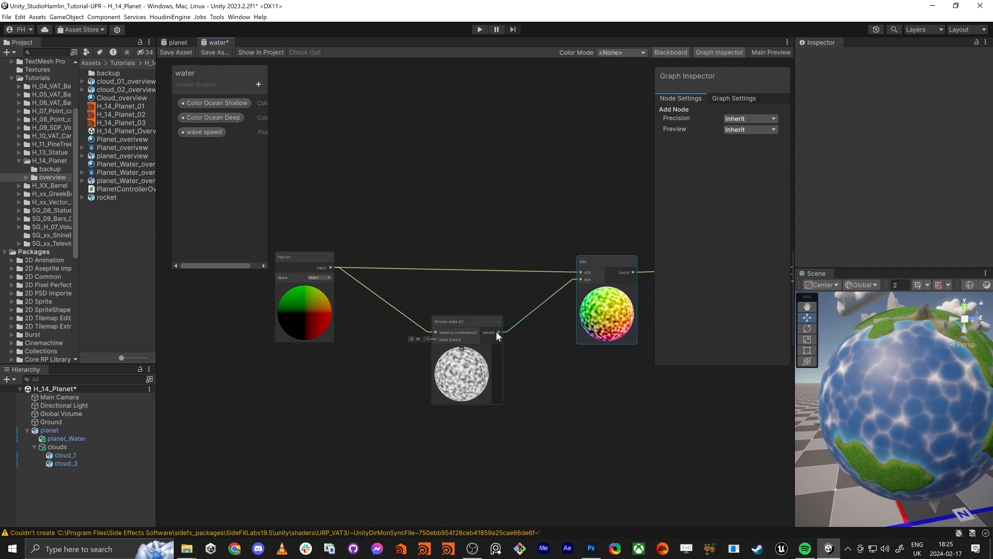
pyautogui.moveTo(474, 327); pyautogui.dragTo(459, 327)
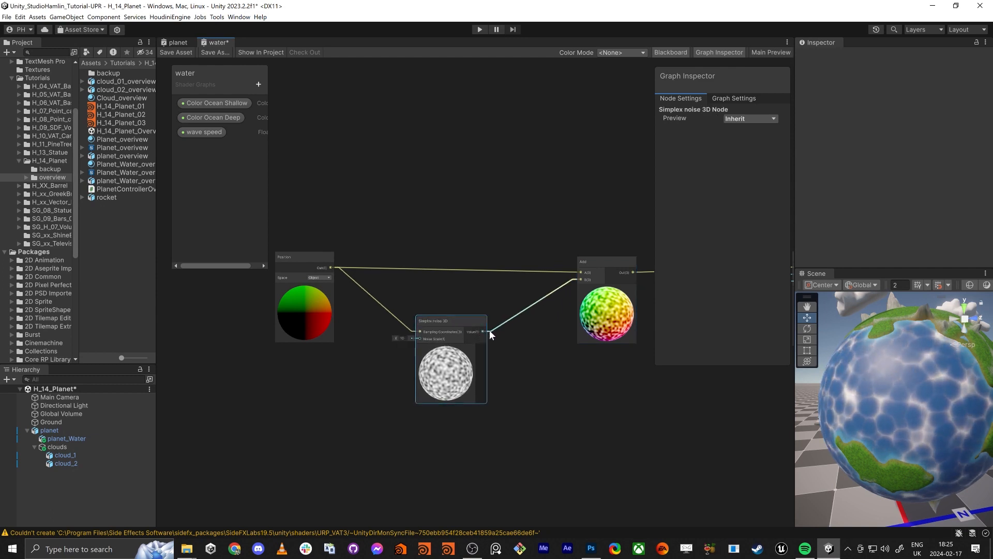
pyautogui.click(425, 446)
pyautogui.press('space')
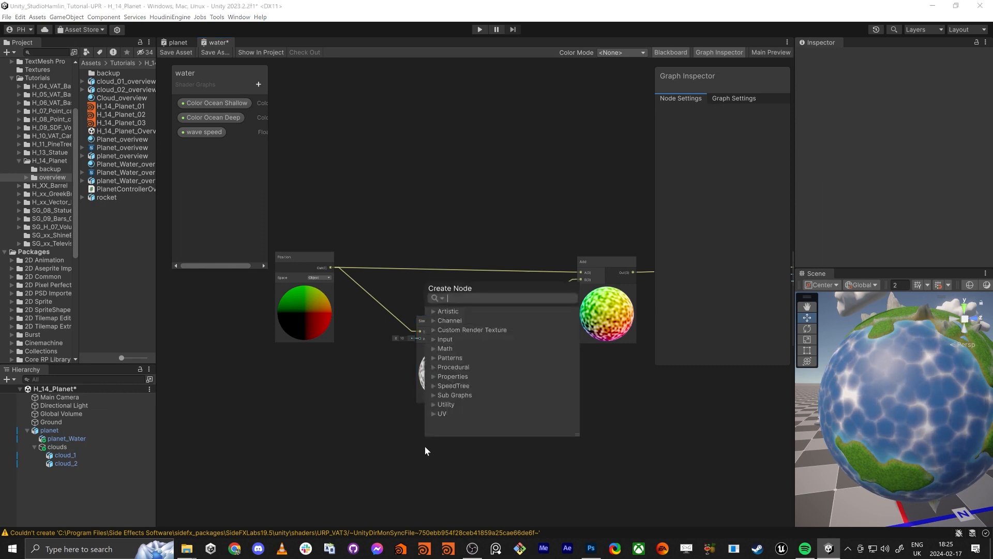
pyautogui.write('remap')
pyautogui.press('Return')
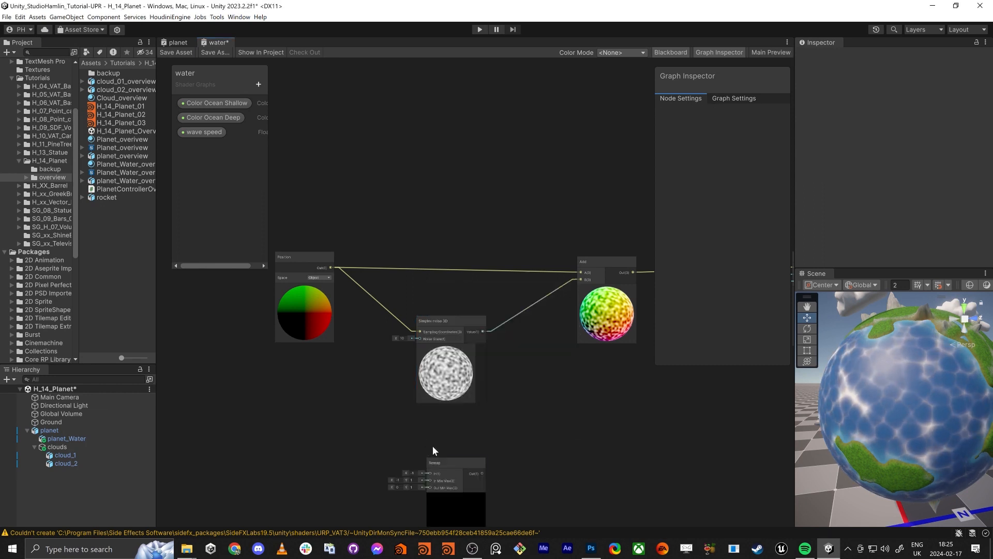
pyautogui.moveTo(440, 462); pyautogui.dragTo(546, 409)
pyautogui.moveTo(484, 331); pyautogui.dragTo(581, 279)
pyautogui.moveTo(553, 410); pyautogui.dragTo(530, 403)
pyautogui.click(487, 423)
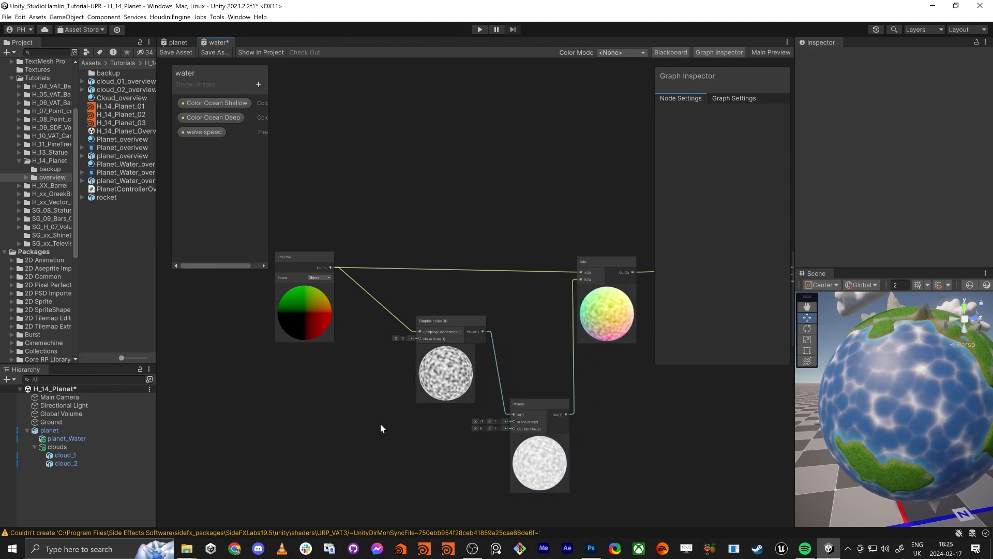
# Set the Remap node's In Min Max X to 0 and its Out Min Max X to -1
pyautogui.scroll(4, 443, 402)
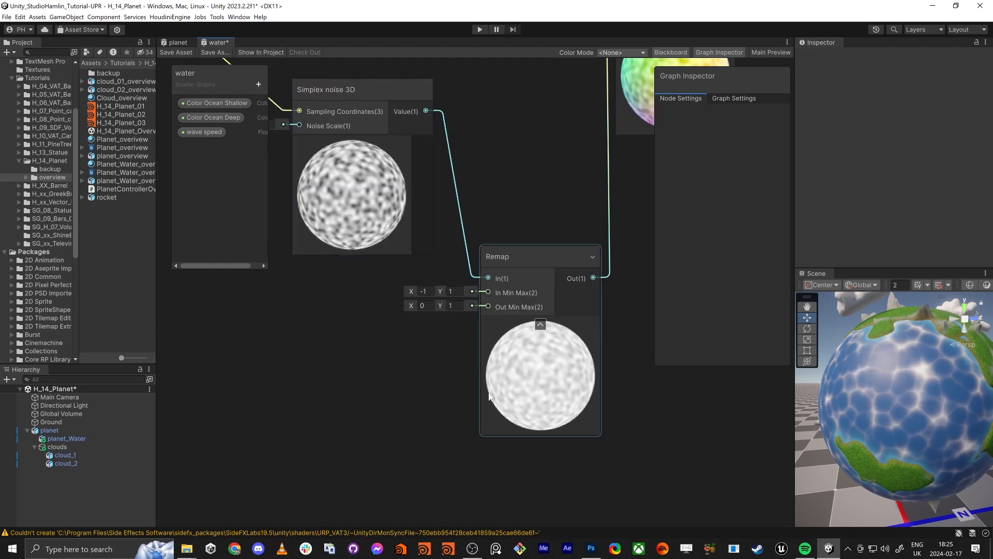
pyautogui.click(423, 292)
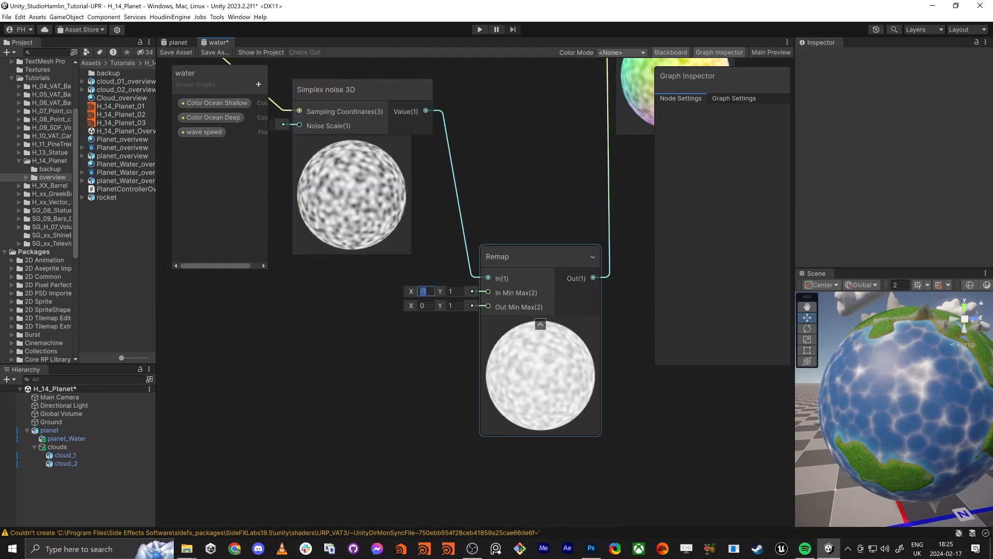
pyautogui.write('0')
pyautogui.press('Tab')
pyautogui.click(423, 306)
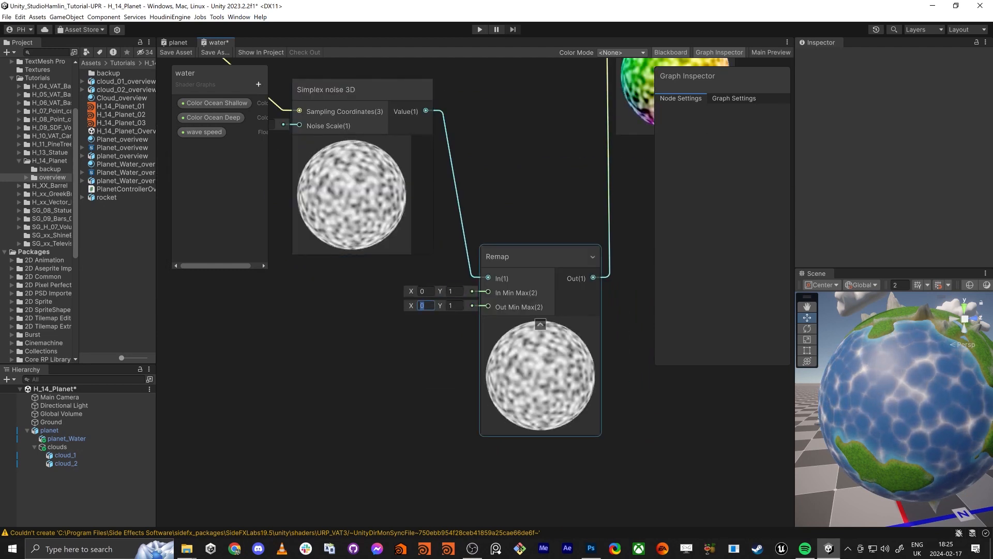
pyautogui.write('-1')
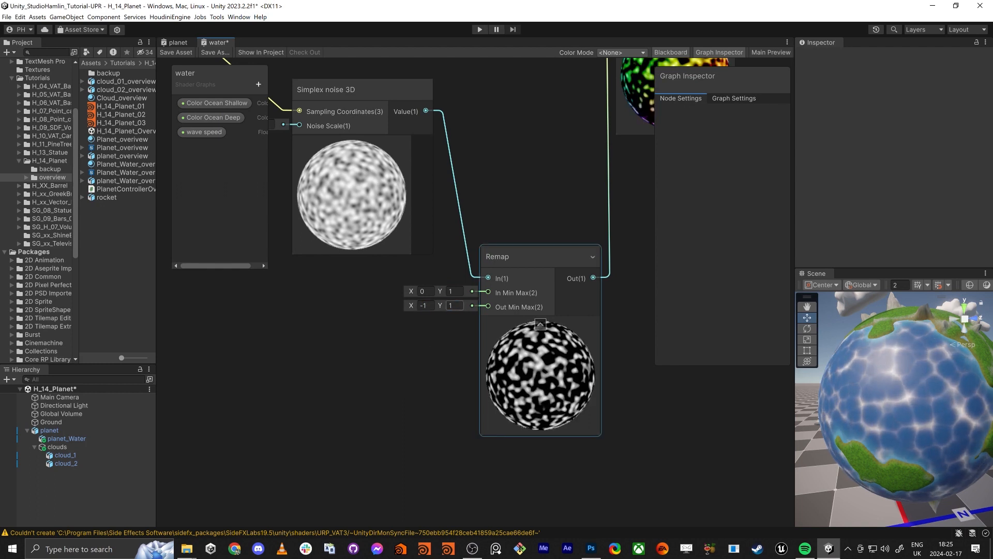
pyautogui.click(447, 327)
pyautogui.scroll(-3, 447, 327)
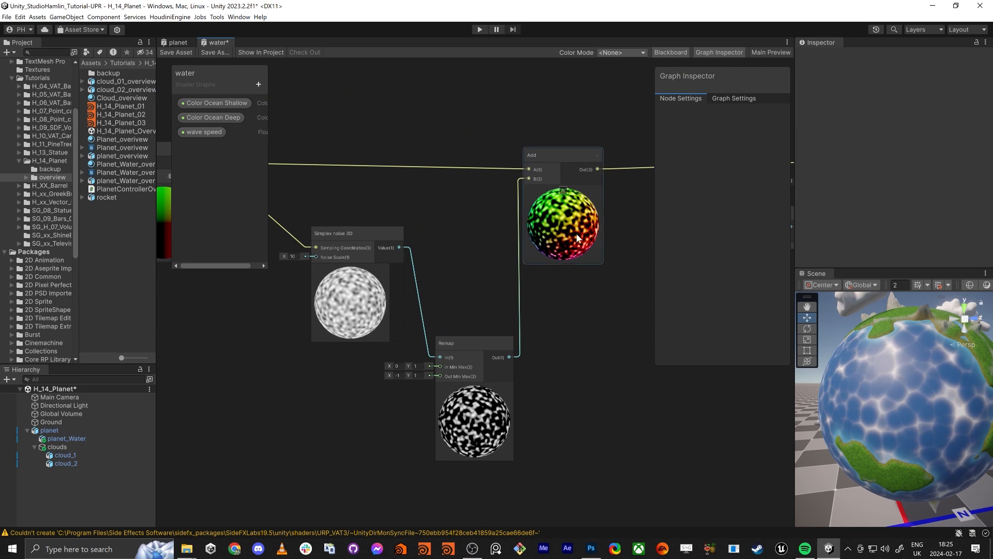
# Line up the Simplex noise 3D and Remap nodes side by side before the Add node and collapse both previews
pyautogui.moveTo(430, 277); pyautogui.dragTo(470, 284, button='middle')
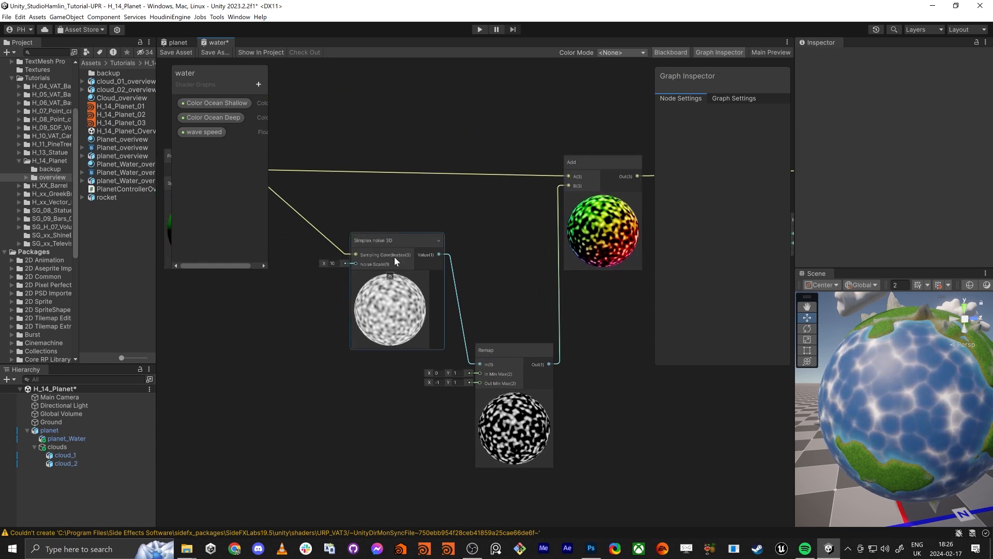
pyautogui.moveTo(394, 246); pyautogui.dragTo(362, 252)
pyautogui.moveTo(513, 348); pyautogui.dragTo(498, 244)
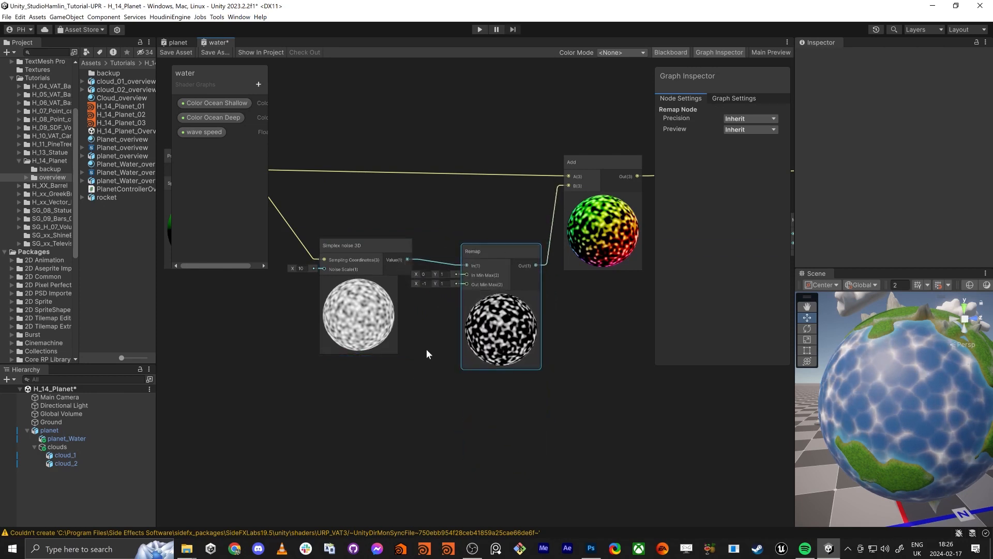
pyautogui.moveTo(426, 349); pyautogui.dragTo(472, 379, button='middle')
pyautogui.moveTo(424, 278); pyautogui.dragTo(398, 275)
pyautogui.moveTo(535, 287); pyautogui.dragTo(517, 280)
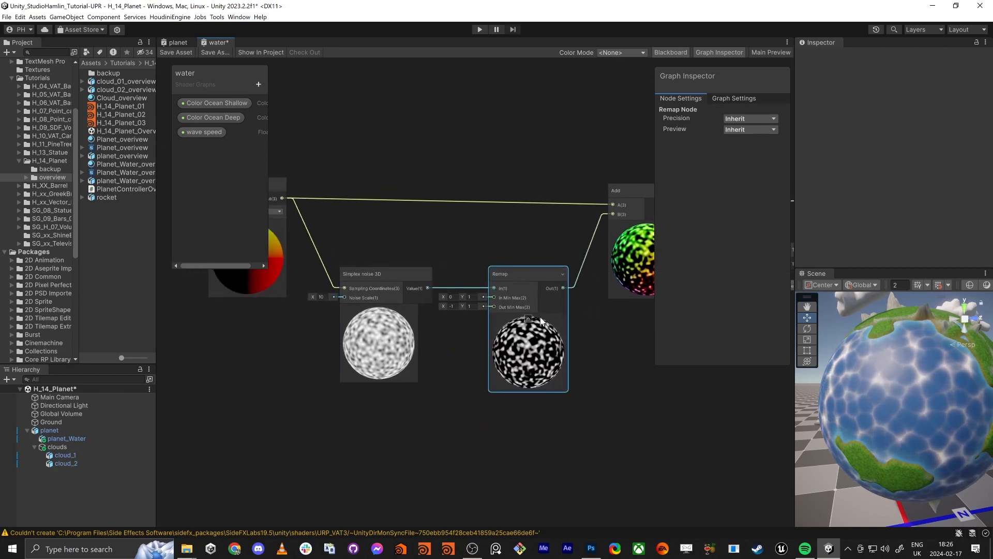
pyautogui.moveTo(551, 312); pyautogui.dragTo(528, 321, button='middle')
pyautogui.click(506, 327)
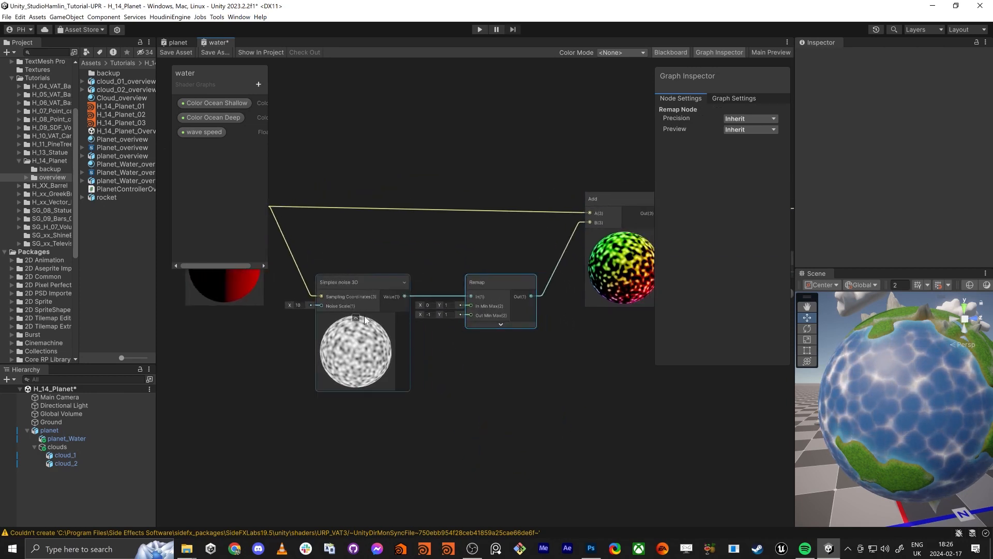
pyautogui.click(356, 325)
pyautogui.click(358, 318)
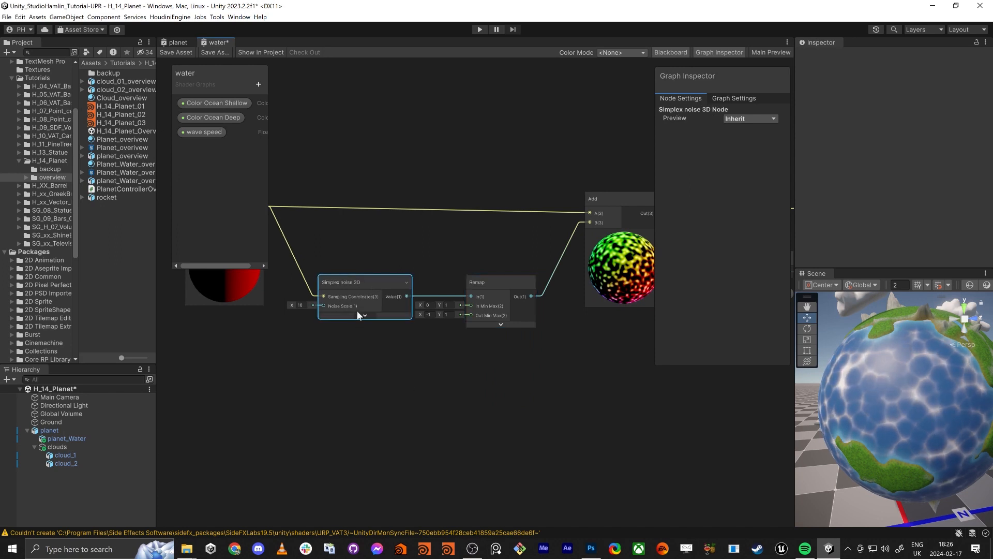
# Save the shader graph and examine the distorted foam pattern on the planet up close
pyautogui.click(176, 53)
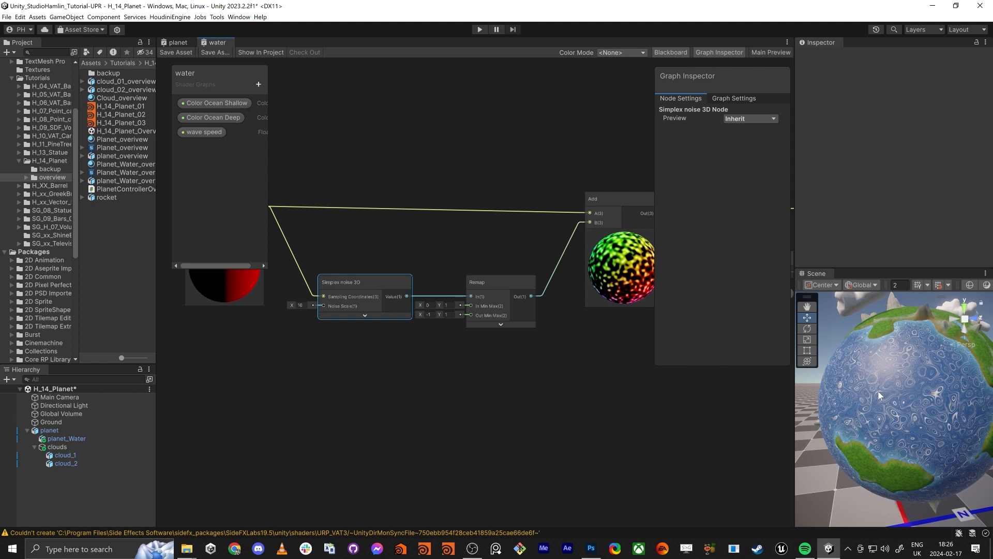
pyautogui.keyDown('alt'); pyautogui.moveTo(878, 390); pyautogui.dragTo(867, 396); pyautogui.keyUp('alt')
pyautogui.scroll(5, 867, 396)
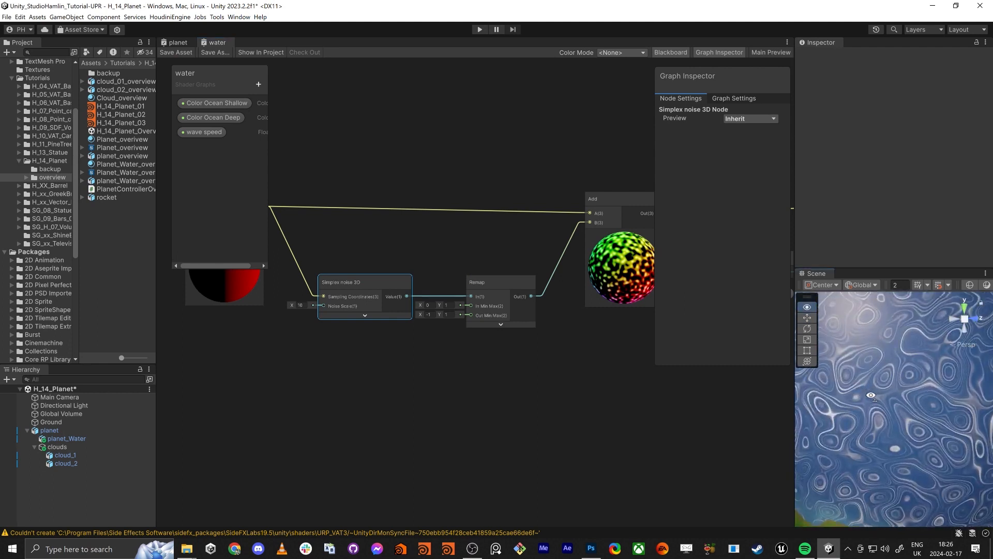
pyautogui.moveTo(898, 371); pyautogui.dragTo(888, 383, button='middle')
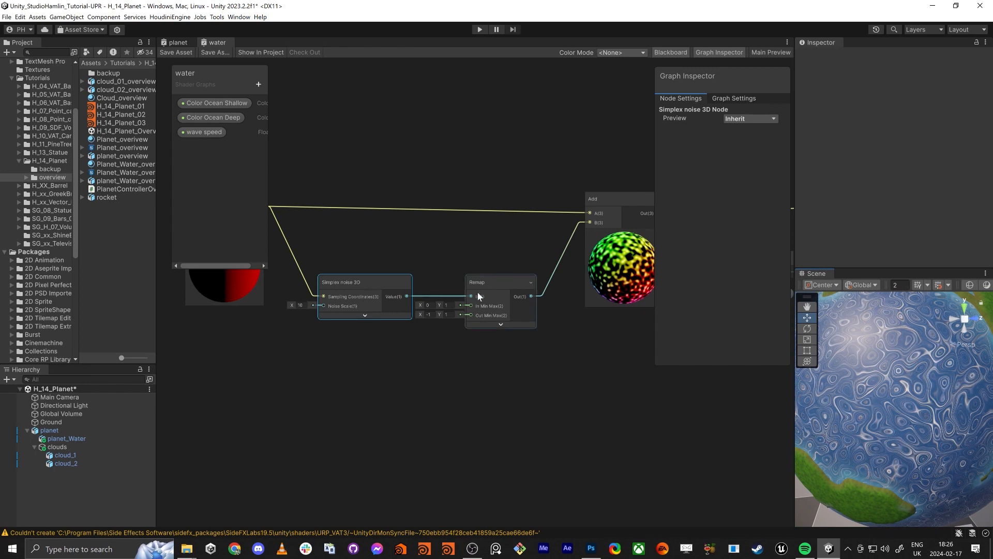
# Shift the Position, Simplex noise 3D and Remap nodes away from the Add node to make room between Remap and Add
pyautogui.moveTo(477, 296)
pyautogui.mouseDown()
pyautogui.moveTo(447, 303)
pyautogui.moveTo(459, 296)
pyautogui.mouseUp()
pyautogui.scroll(-3, 365, 300)
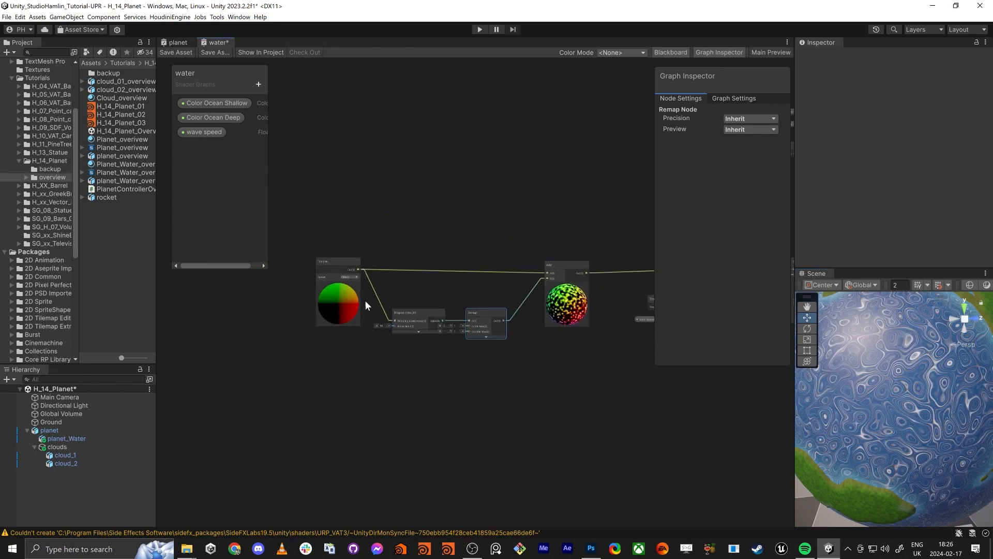
pyautogui.moveTo(342, 261); pyautogui.dragTo(275, 259)
pyautogui.moveTo(396, 305); pyautogui.dragTo(529, 344)
pyautogui.moveTo(489, 316); pyautogui.dragTo(436, 318)
pyautogui.moveTo(526, 367); pyautogui.dragTo(539, 374, button='middle')
pyautogui.scroll(2, 887, 448)
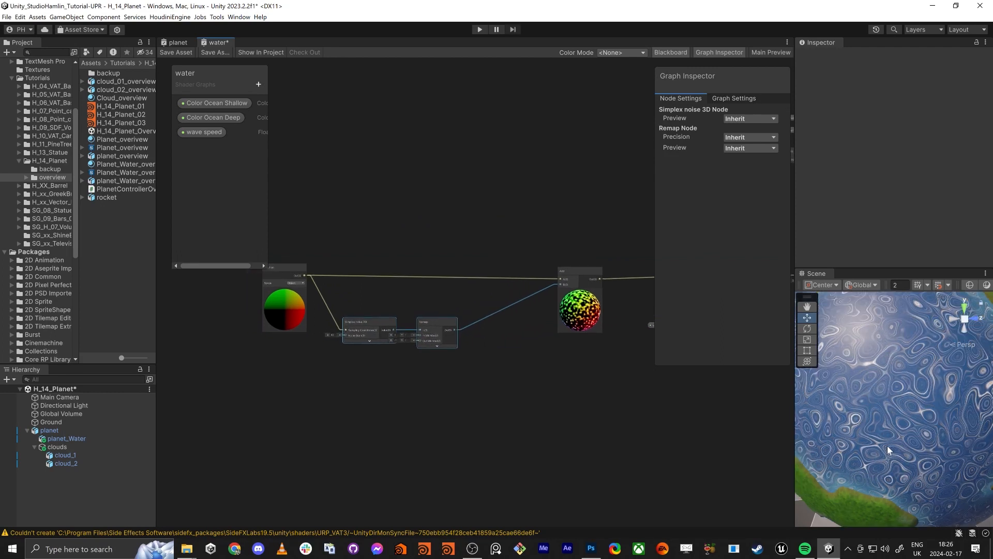
# Insert a Multiply node between Remap's output and Add's B input with B set to 0.01, and save the graph
pyautogui.scroll(3, 477, 361)
pyautogui.click(468, 364)
pyautogui.press('space')
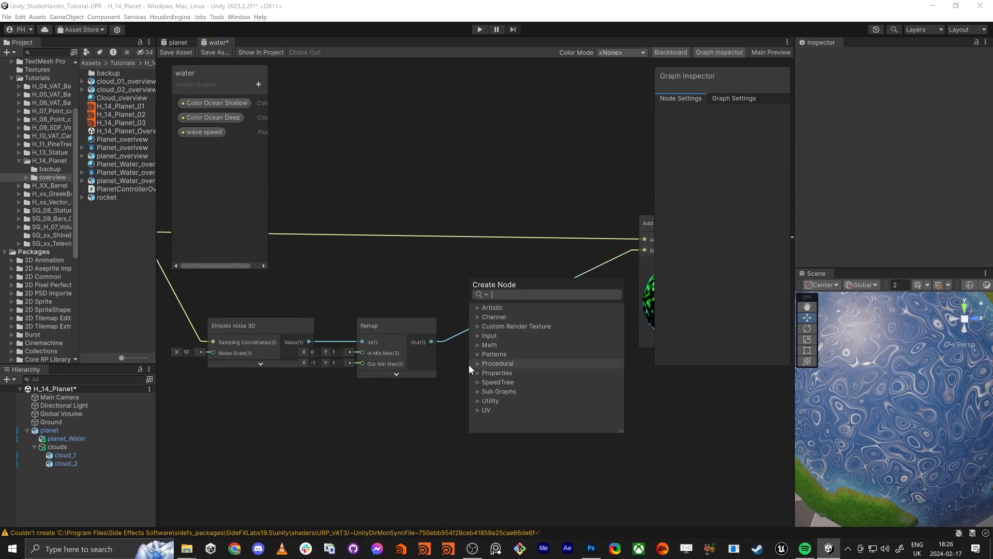
pyautogui.write('mul')
pyautogui.press('Return')
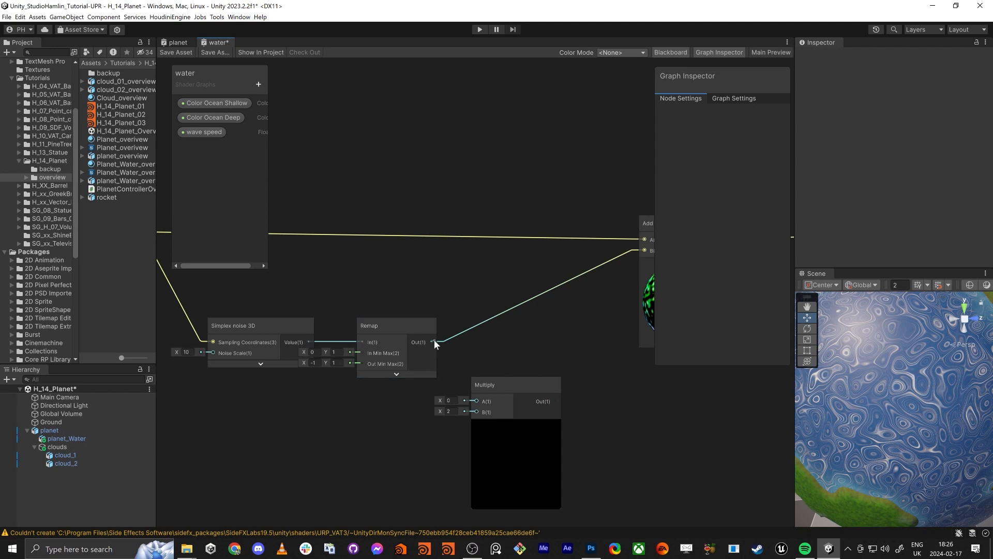
pyautogui.moveTo(433, 340); pyautogui.dragTo(479, 402)
pyautogui.moveTo(555, 401); pyautogui.dragTo(643, 250)
pyautogui.moveTo(522, 388); pyautogui.dragTo(547, 353)
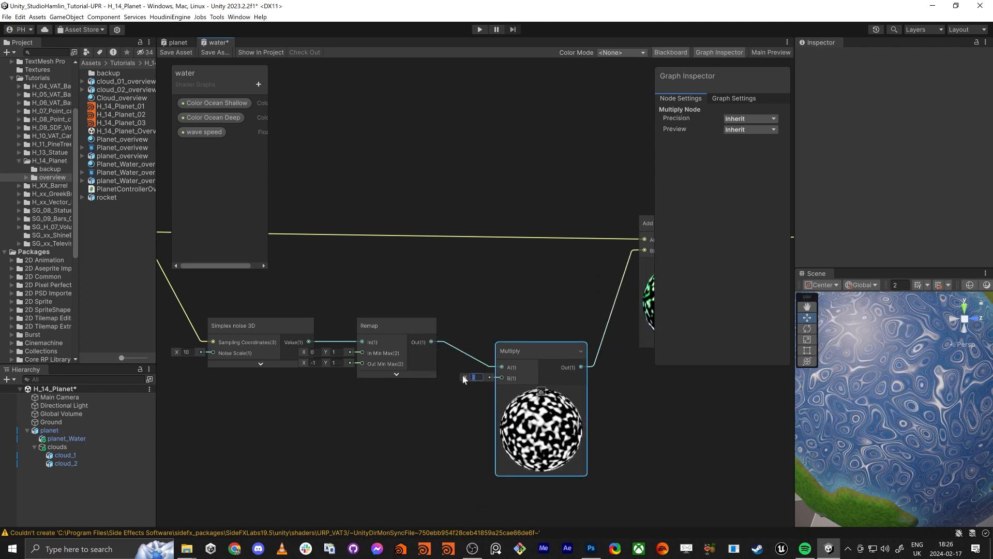
pyautogui.write('0.01')
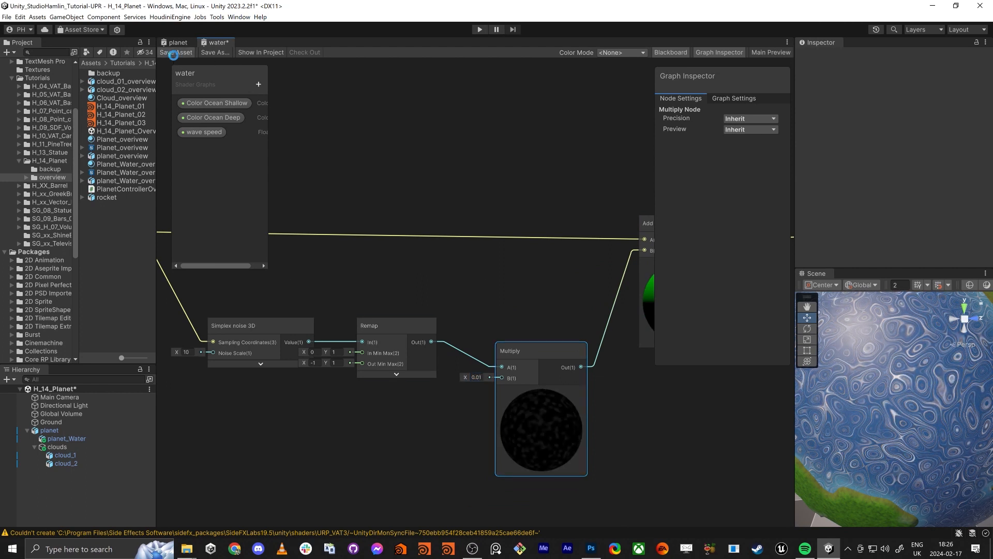
pyautogui.click(174, 55)
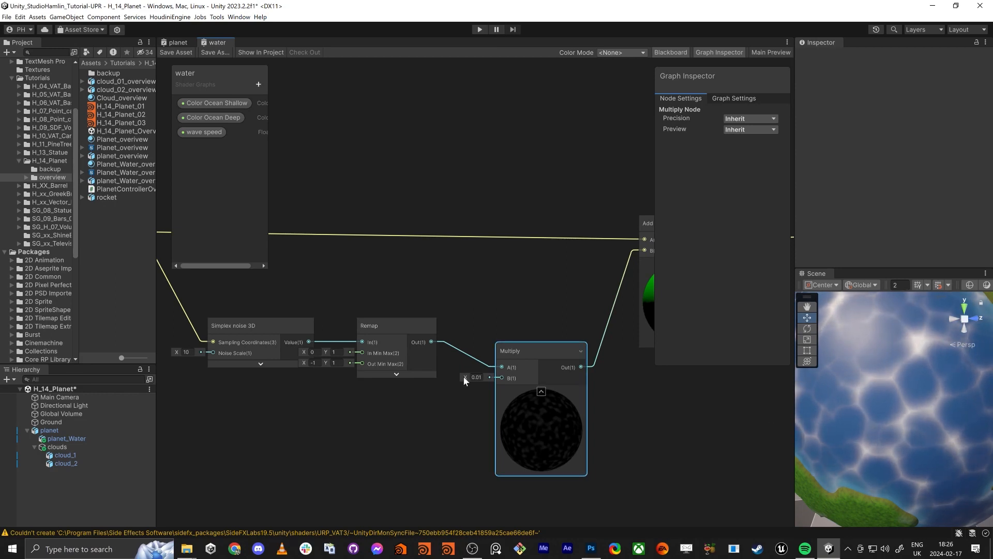
# Create a Float property named "noise offset" and connect it to the Multiply node's B input
pyautogui.click(258, 84)
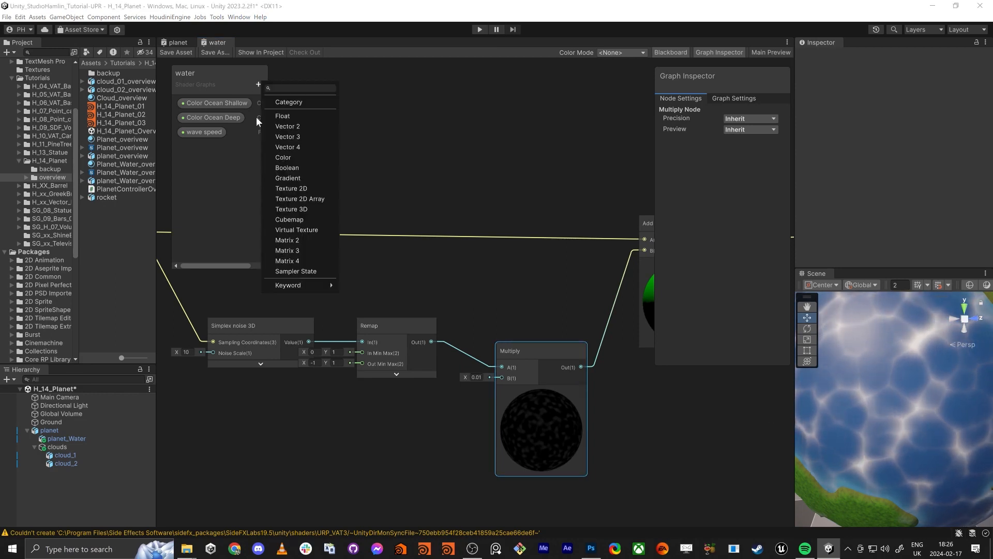
pyautogui.click(296, 114)
pyautogui.write('noise iff')
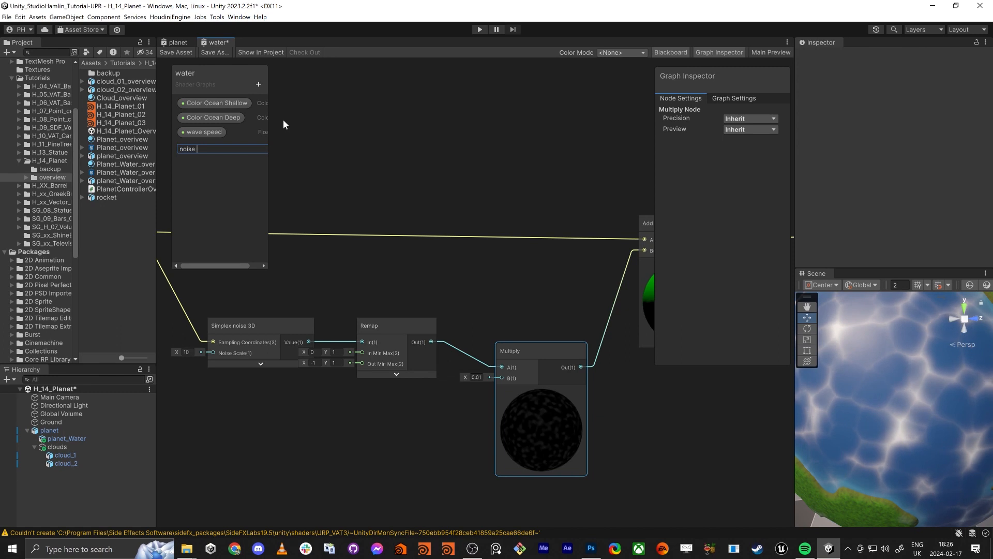
pyautogui.press('BackSpace')
pyautogui.press('BackSpace')
pyautogui.press('BackSpace')
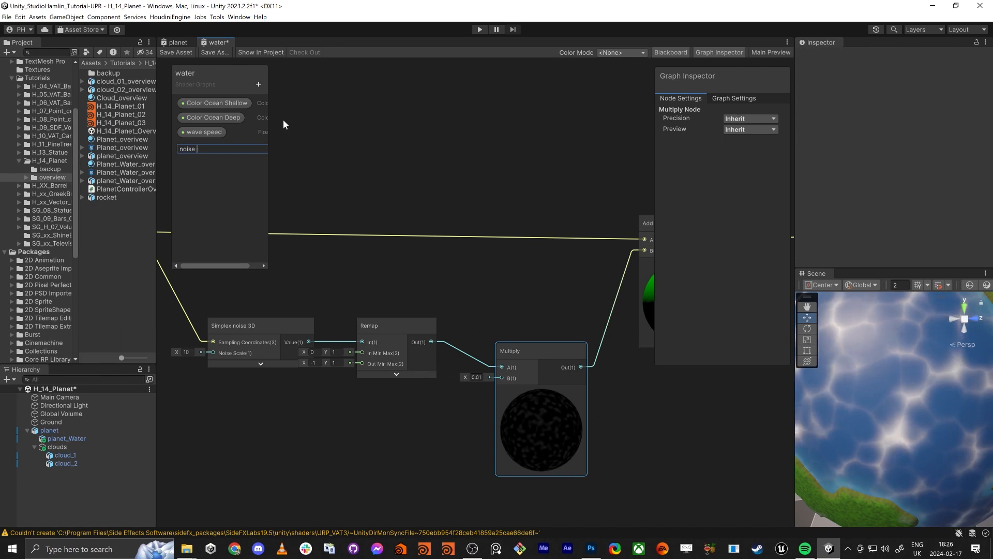
pyautogui.write('offset')
pyautogui.press('Return')
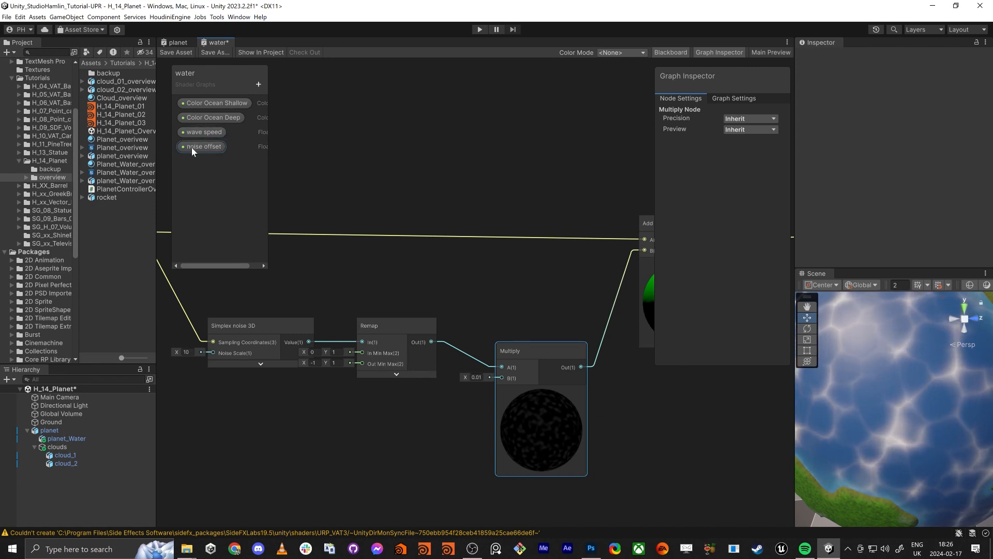
pyautogui.moveTo(191, 147); pyautogui.dragTo(501, 377)
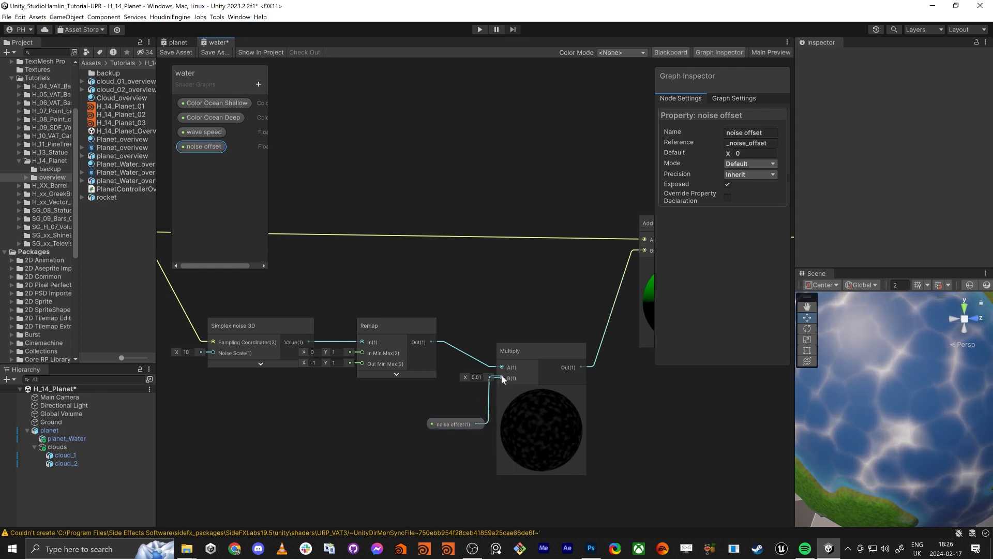
# Save the graph and set noise offset to 0.02 in the water material of the planet_Water object
pyautogui.hotkey('ctrl', 's')
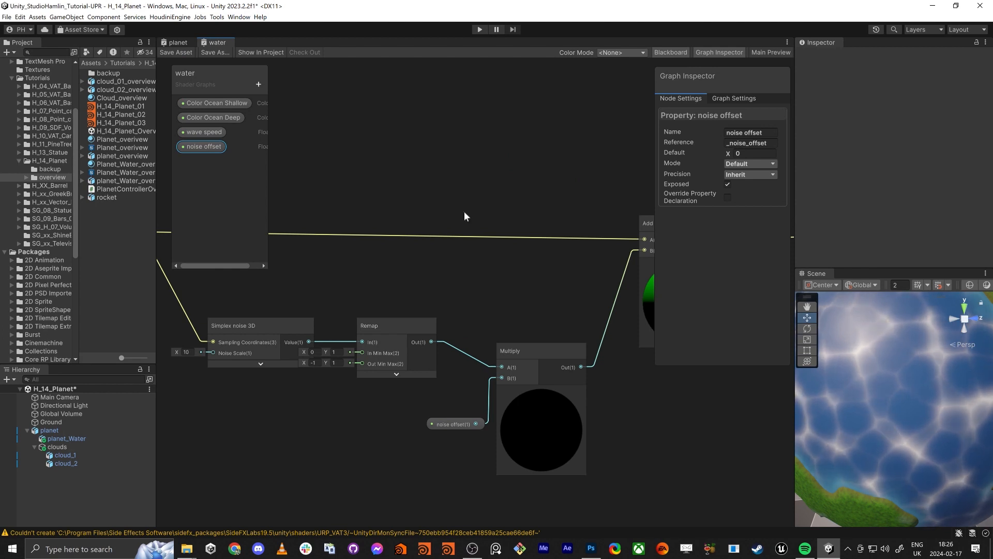
pyautogui.click(871, 354)
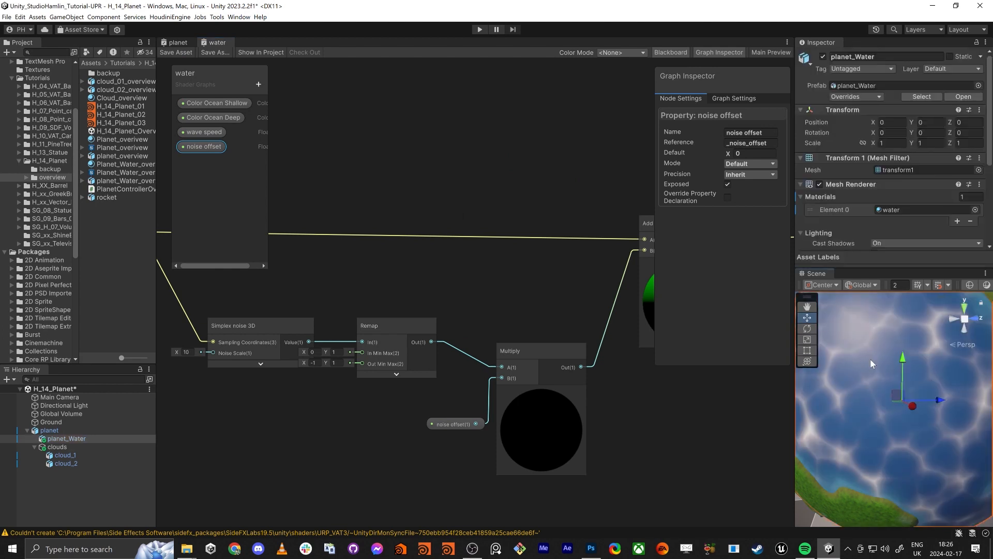
pyautogui.scroll(-5, 843, 229)
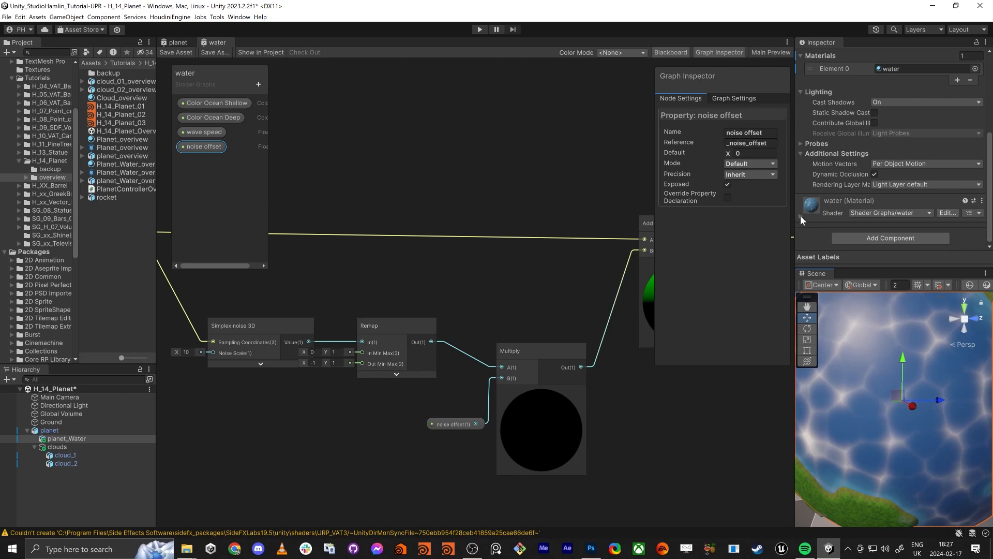
pyautogui.click(799, 215)
pyautogui.scroll(-3, 842, 234)
pyautogui.moveTo(824, 202); pyautogui.dragTo(824, 204)
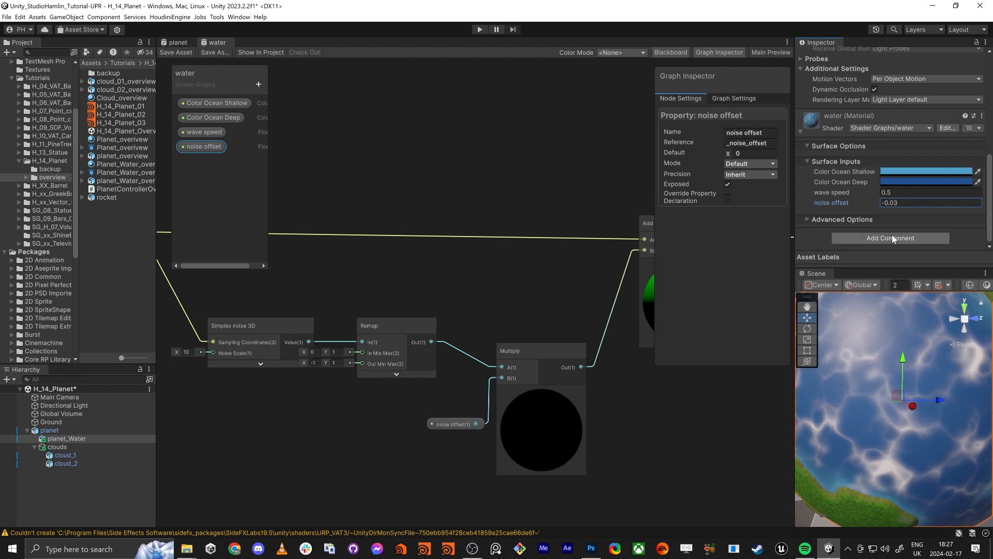
pyautogui.click(896, 203)
pyautogui.write('0.02')
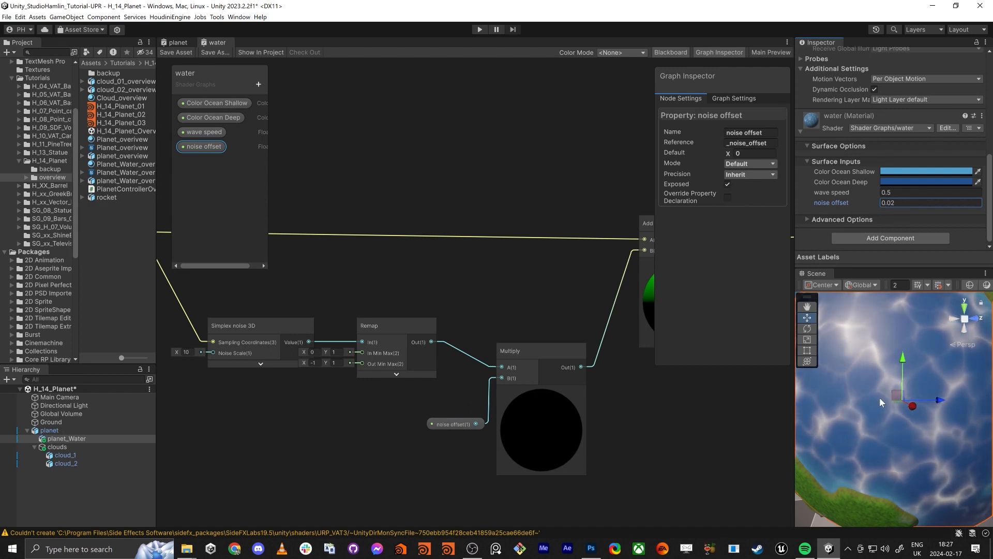
# Set the Voronoi noise 3D node's Cell Density to 20, save the graph and inspect the water on the planet
pyautogui.scroll(-5, 874, 386)
pyautogui.keyDown('alt'); pyautogui.moveTo(875, 376); pyautogui.dragTo(876, 377); pyautogui.keyUp('alt')
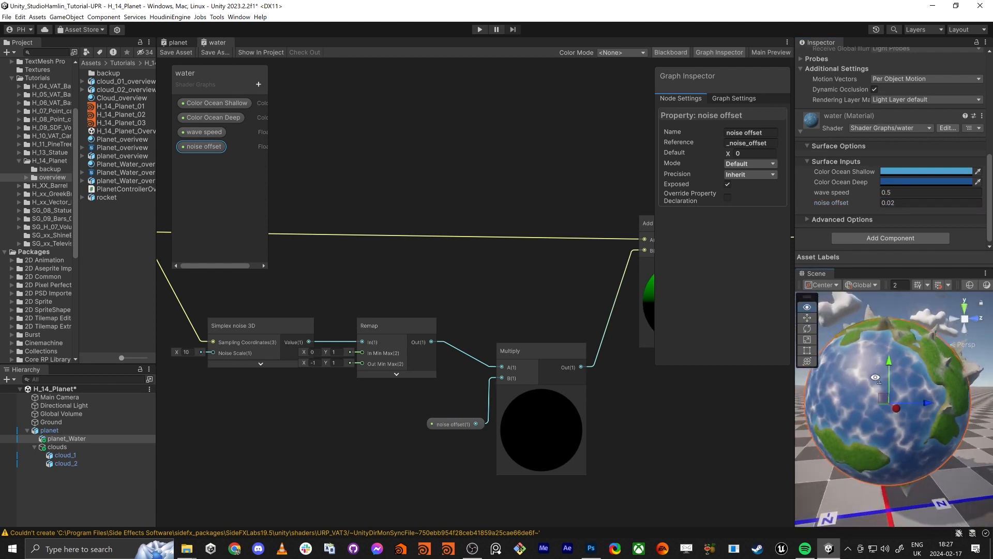
pyautogui.moveTo(611, 348); pyautogui.dragTo(451, 346, button='middle')
pyautogui.moveTo(647, 340); pyautogui.dragTo(533, 377, button='middle')
pyautogui.scroll(-4, 533, 378)
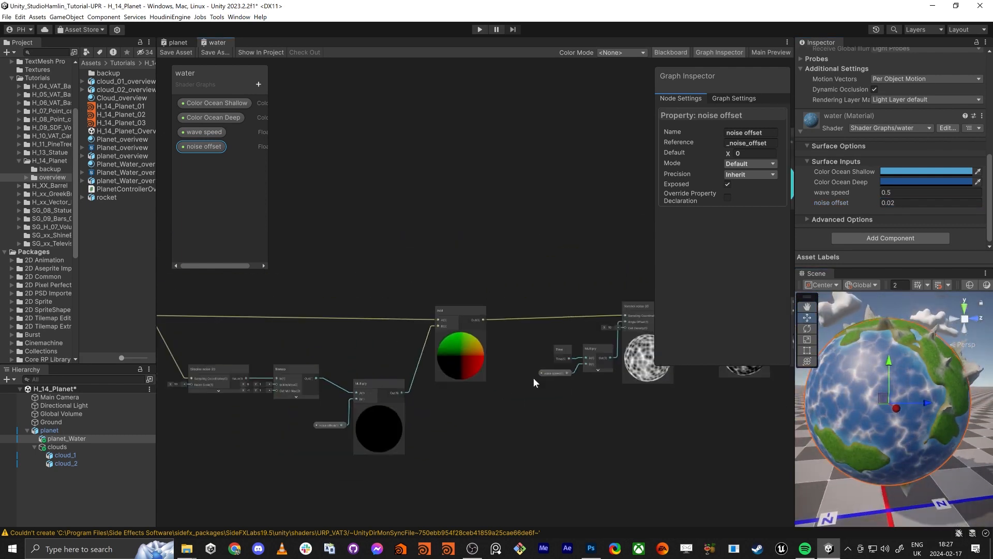
pyautogui.moveTo(644, 361); pyautogui.dragTo(538, 351, button='middle')
pyautogui.scroll(4, 538, 350)
pyautogui.scroll(3, 458, 296)
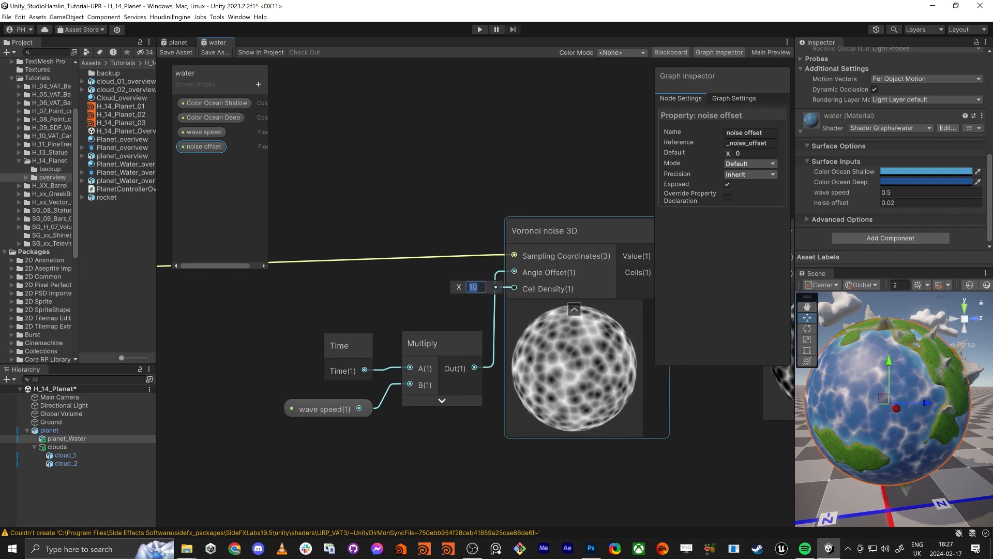
pyautogui.click(468, 290)
pyautogui.write('20')
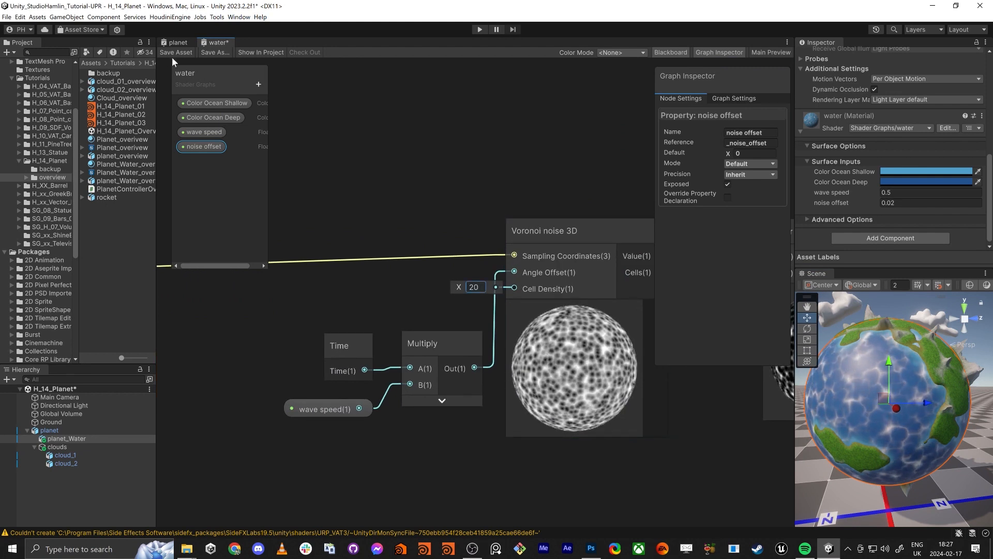
pyautogui.click(170, 49)
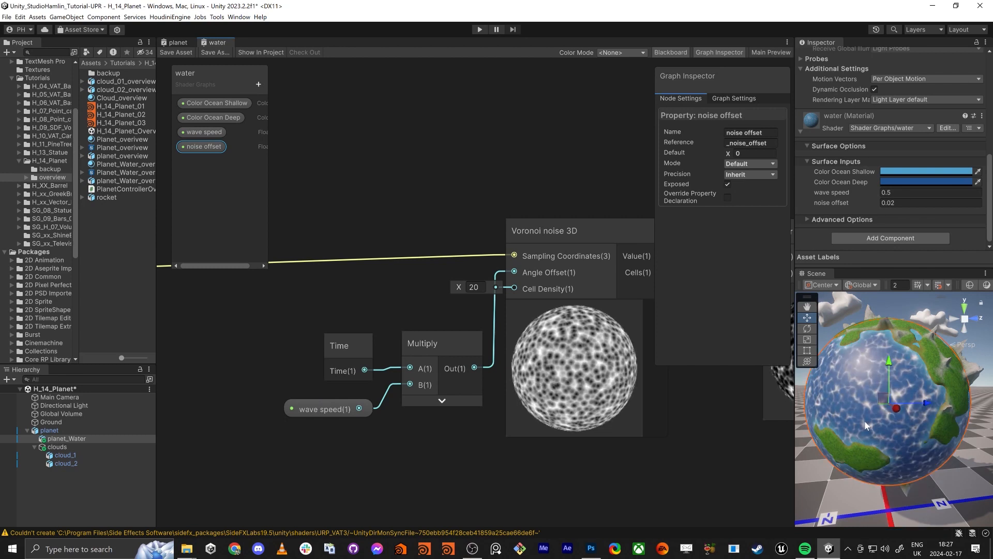
pyautogui.keyDown('alt'); pyautogui.moveTo(867, 426); pyautogui.dragTo(889, 418); pyautogui.keyUp('alt')
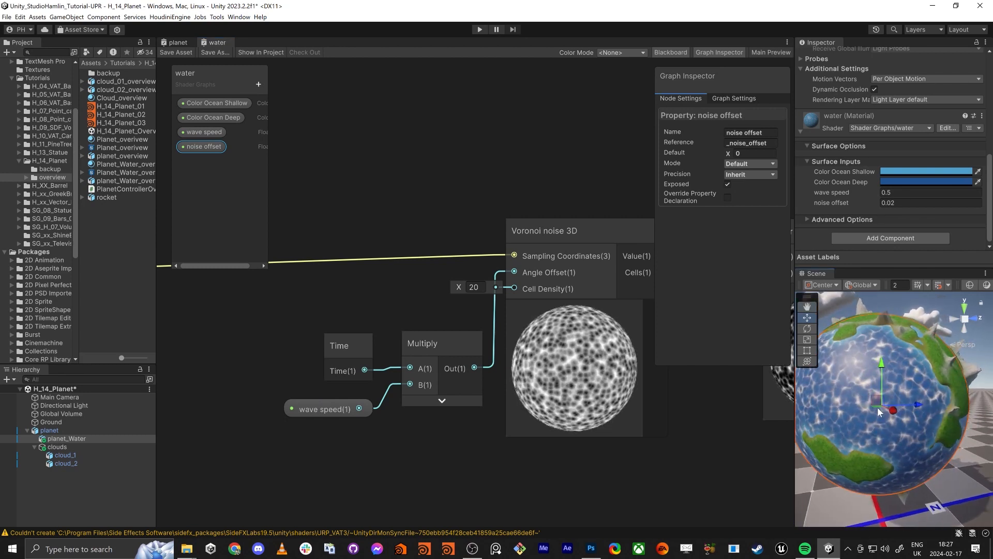
# Shift the Add node slightly toward the Voronoi noise 3D node and maximise the graph window
pyautogui.scroll(-6, 399, 342)
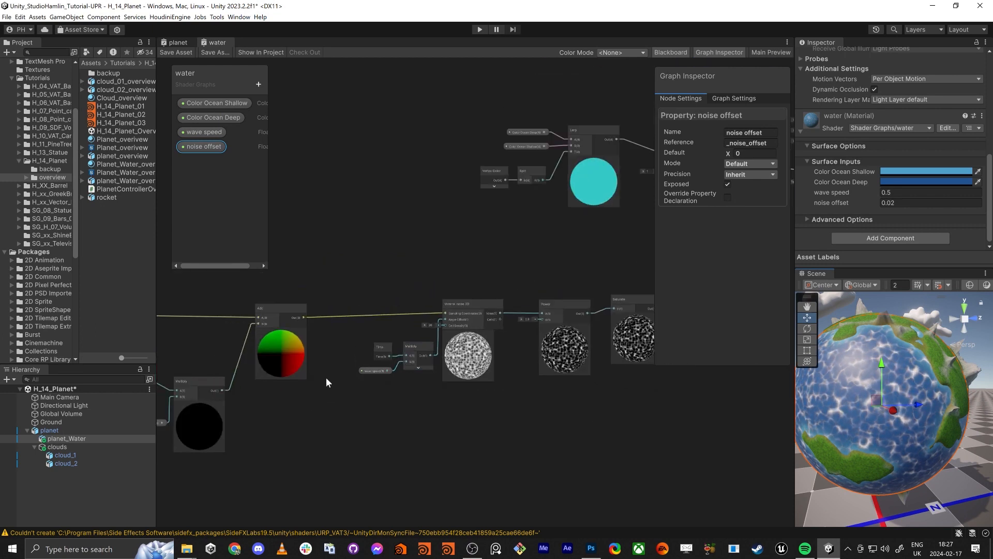
pyautogui.moveTo(326, 382); pyautogui.dragTo(444, 385, button='middle')
pyautogui.scroll(-3, 354, 382)
pyautogui.moveTo(279, 313); pyautogui.dragTo(333, 322, button='middle')
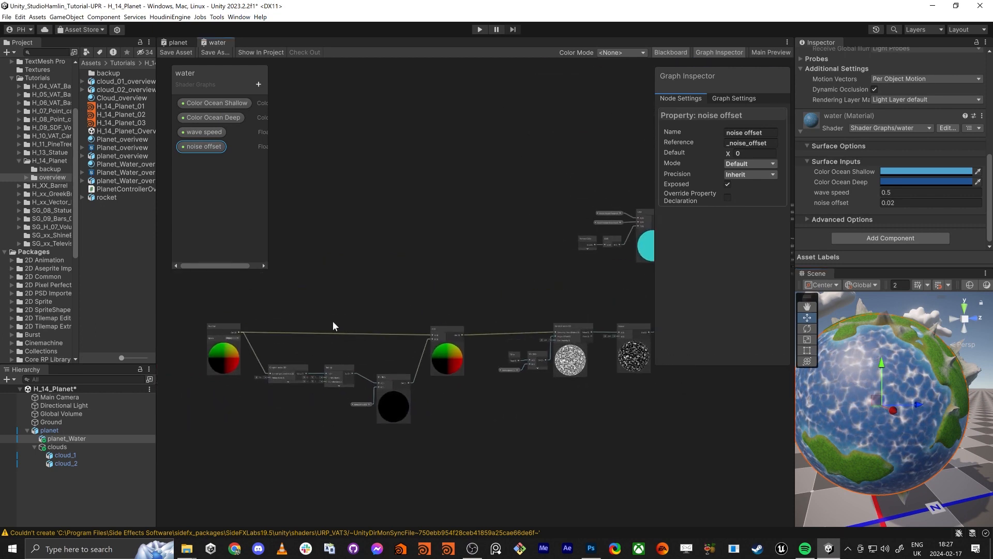
pyautogui.moveTo(650, 415); pyautogui.dragTo(601, 406, button='middle')
pyautogui.moveTo(402, 330); pyautogui.dragTo(422, 323)
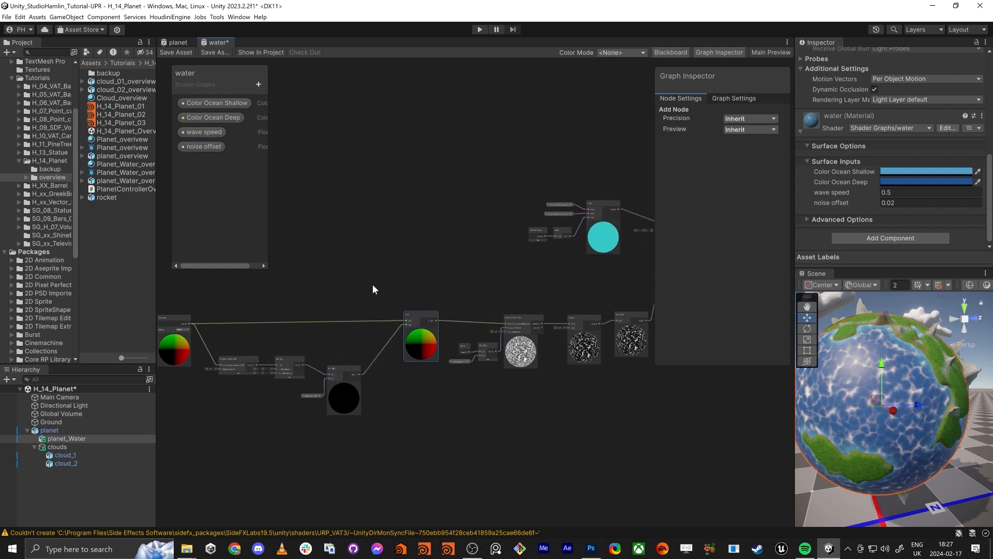
pyautogui.click(380, 282)
pyautogui.hotkey('shift', 'space')
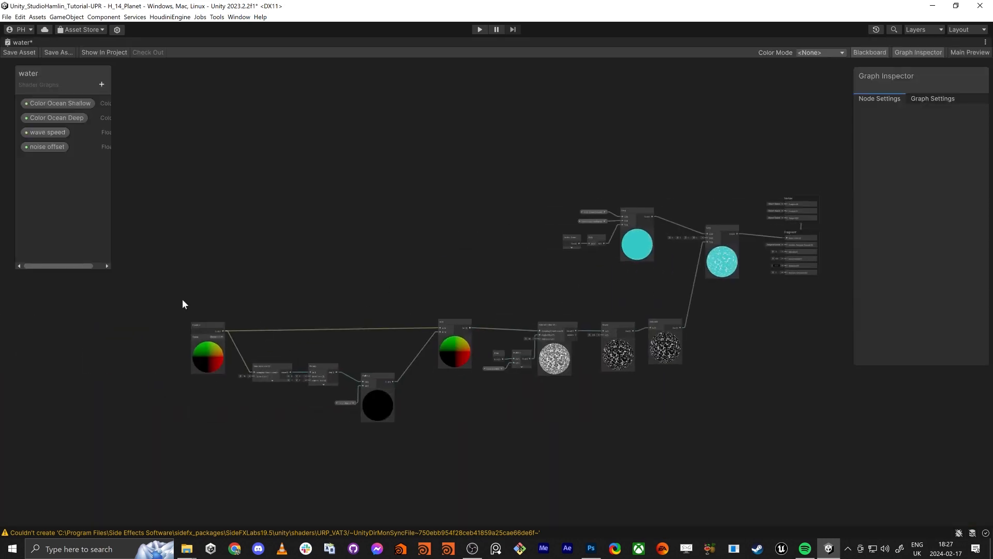
# Collapse the preview of the Multiply node after Remap and move it and the noise offset property closer to the Add node
pyautogui.moveTo(195, 324); pyautogui.dragTo(202, 313)
pyautogui.scroll(5, 392, 384)
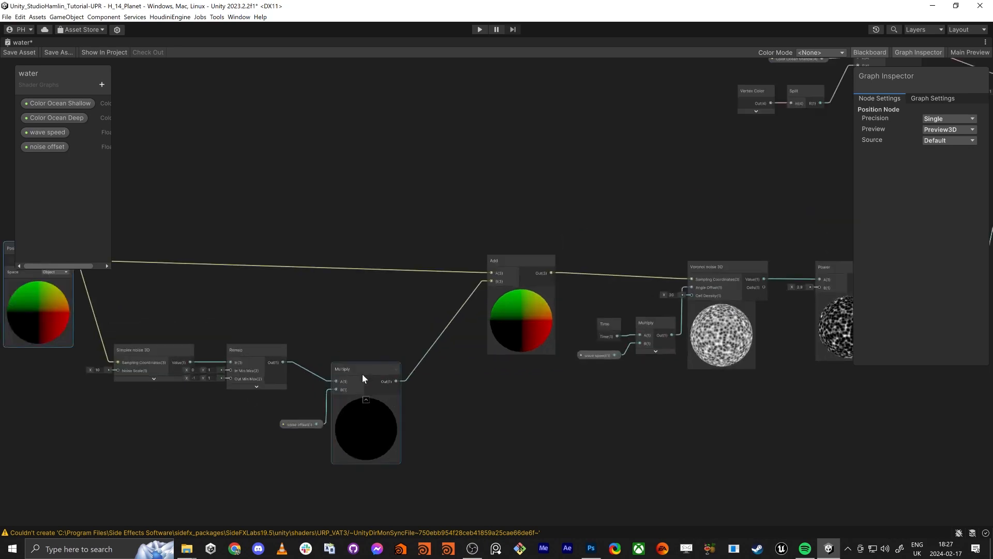
pyautogui.click(365, 401)
pyautogui.moveTo(356, 369); pyautogui.dragTo(444, 336)
pyautogui.moveTo(308, 423); pyautogui.dragTo(402, 421)
# Move the Position, Simplex noise 3D and Remap nodes closer to the Multiply node, with the noise and Remap nodes raised clear of noise offset
pyautogui.moveTo(282, 412); pyautogui.dragTo(446, 445, button='middle')
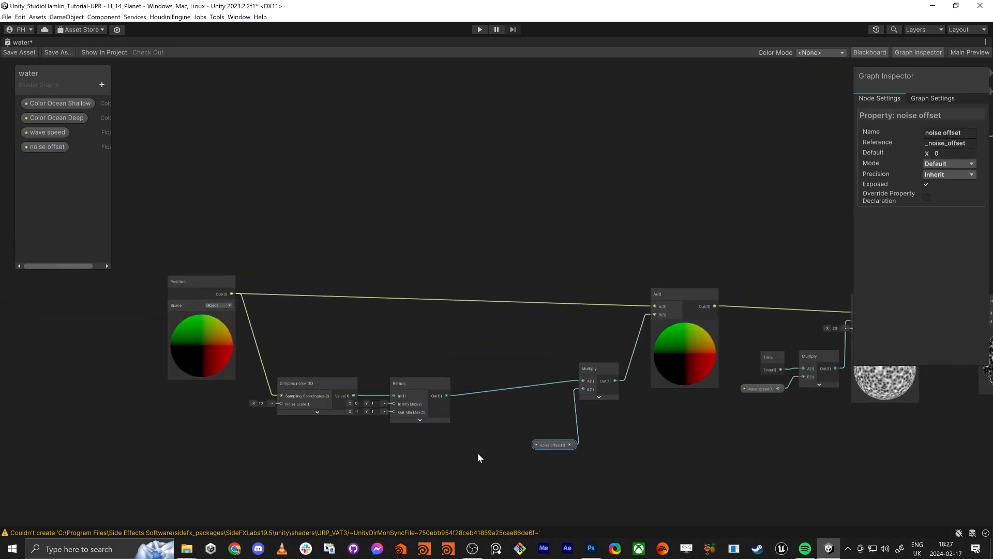
pyautogui.moveTo(476, 452); pyautogui.dragTo(294, 306)
pyautogui.click(477, 361)
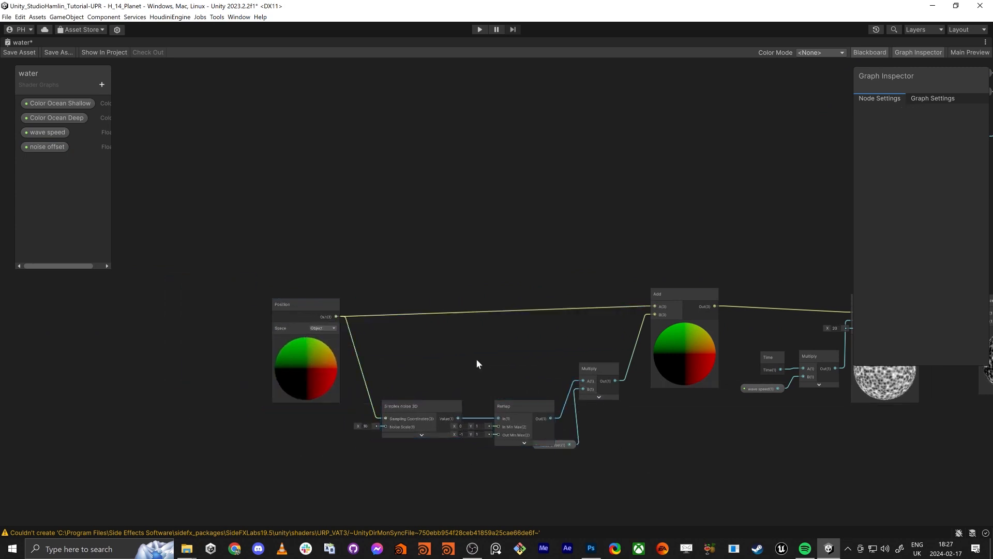
pyautogui.moveTo(519, 420); pyautogui.dragTo(522, 424)
pyautogui.moveTo(526, 405); pyautogui.dragTo(531, 341)
# Review the vertex-colour Lerp branch with the two ocean colours and the noise branch that starts at the Position node
pyautogui.moveTo(721, 434); pyautogui.dragTo(539, 432, button='middle')
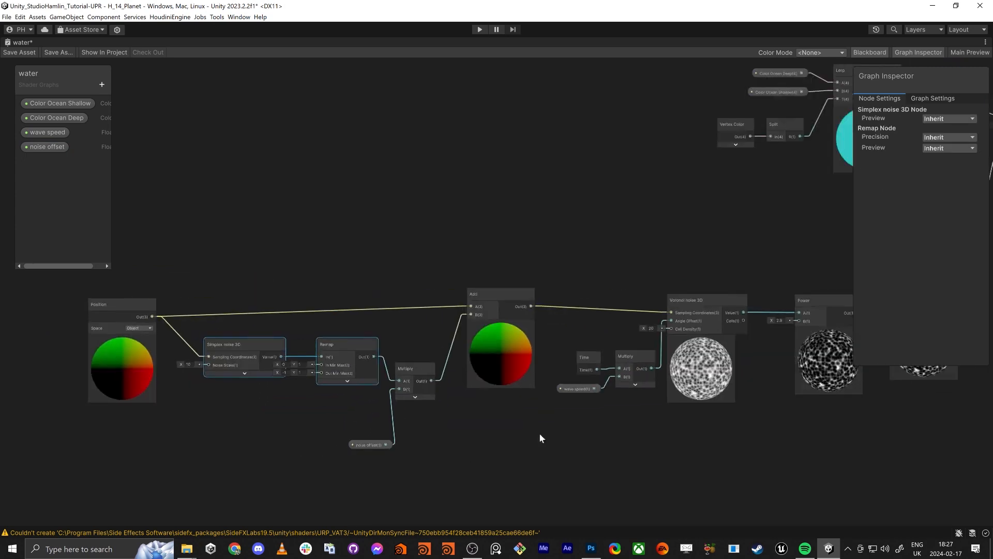
pyautogui.scroll(-2, 539, 432)
pyautogui.moveTo(640, 424); pyautogui.dragTo(369, 512, button='middle')
pyautogui.moveTo(322, 349); pyautogui.dragTo(536, 199)
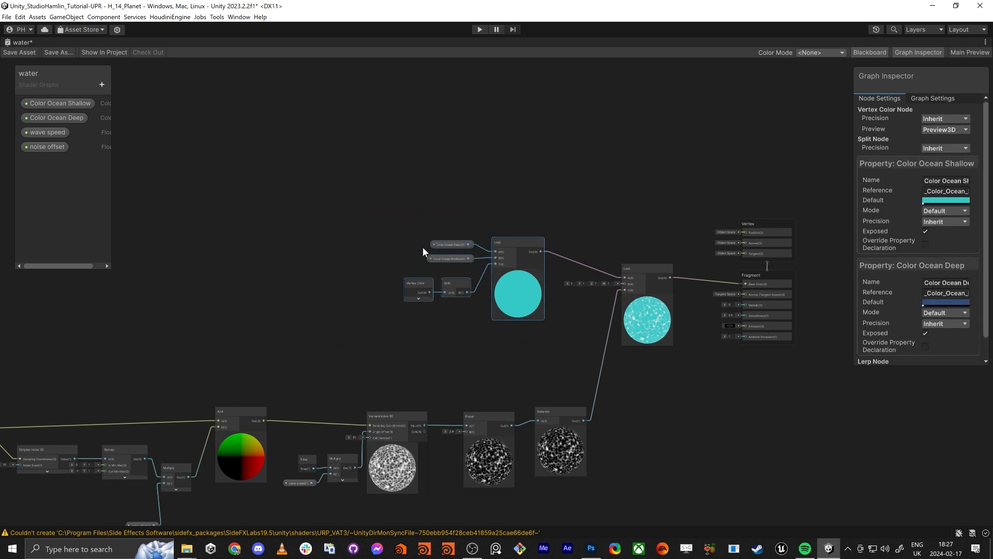
pyautogui.press('f')
pyautogui.scroll(-2, 538, 300)
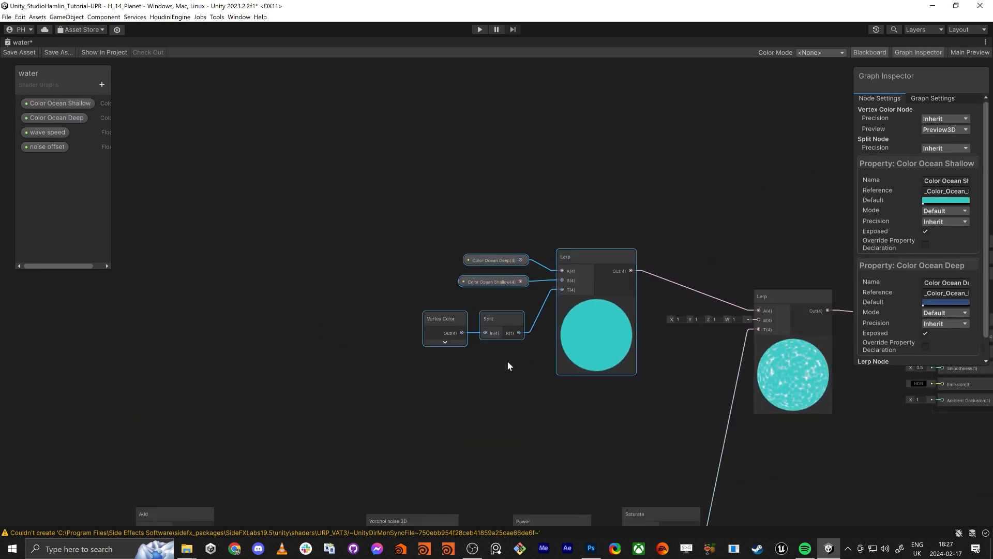
pyautogui.moveTo(507, 361); pyautogui.dragTo(479, 339, button='middle')
pyautogui.moveTo(610, 405); pyautogui.dragTo(729, 298, button='middle')
pyautogui.scroll(-2, 729, 298)
pyautogui.moveTo(671, 338); pyautogui.dragTo(715, 315, button='middle')
pyautogui.scroll(-1, 715, 315)
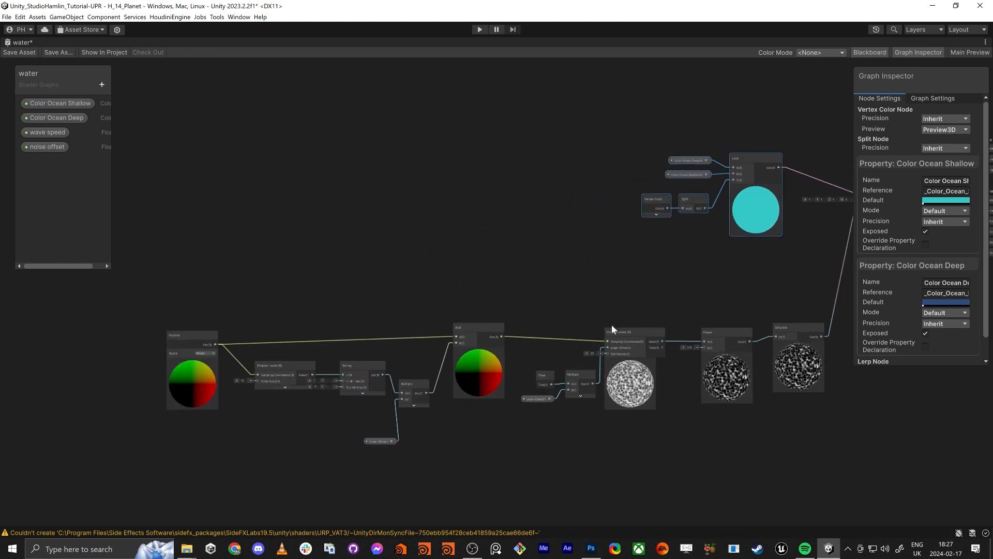
# Nudge the Position node up and away from the noise chain and move the Simplex noise 3D node closer to it
pyautogui.moveTo(187, 337); pyautogui.dragTo(188, 337)
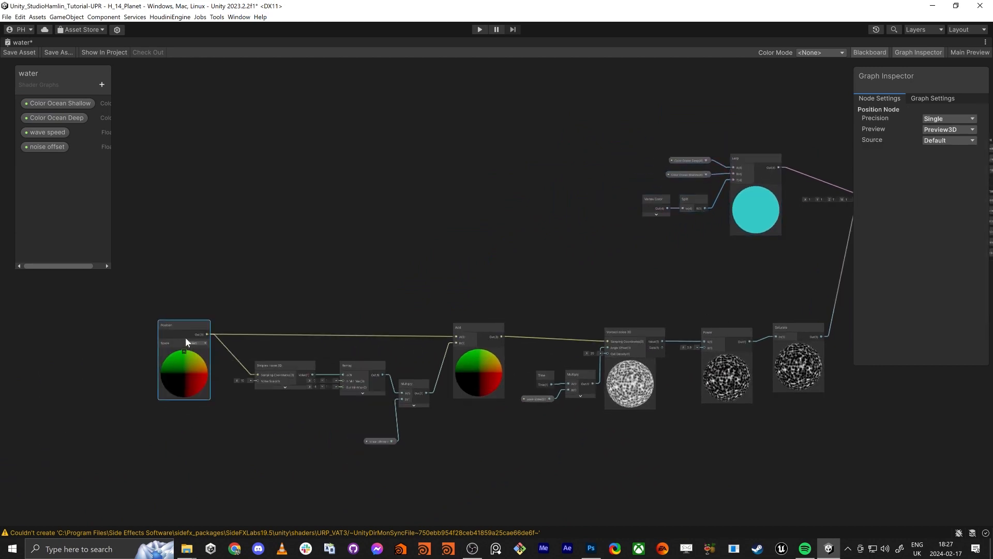
pyautogui.moveTo(283, 363); pyautogui.dragTo(247, 364)
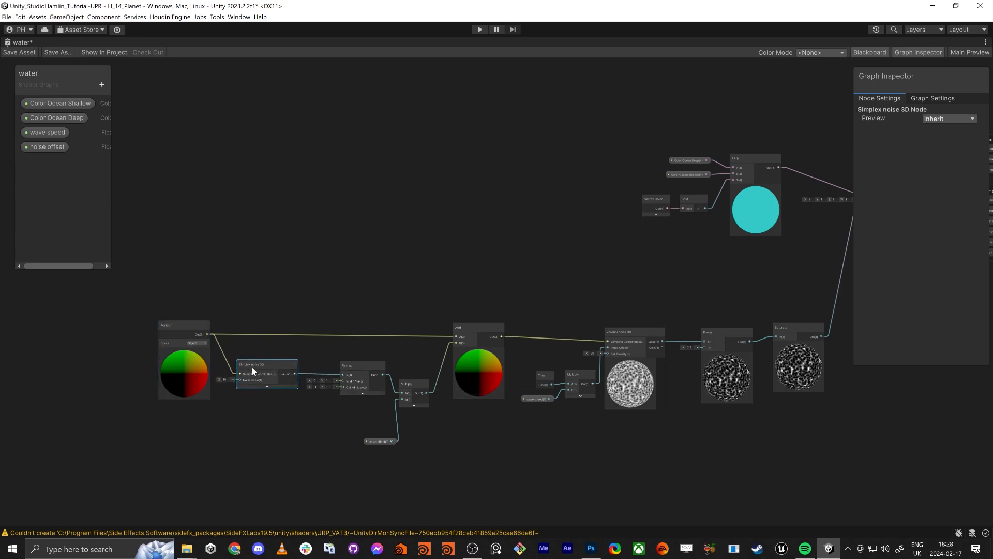
pyautogui.click(360, 368)
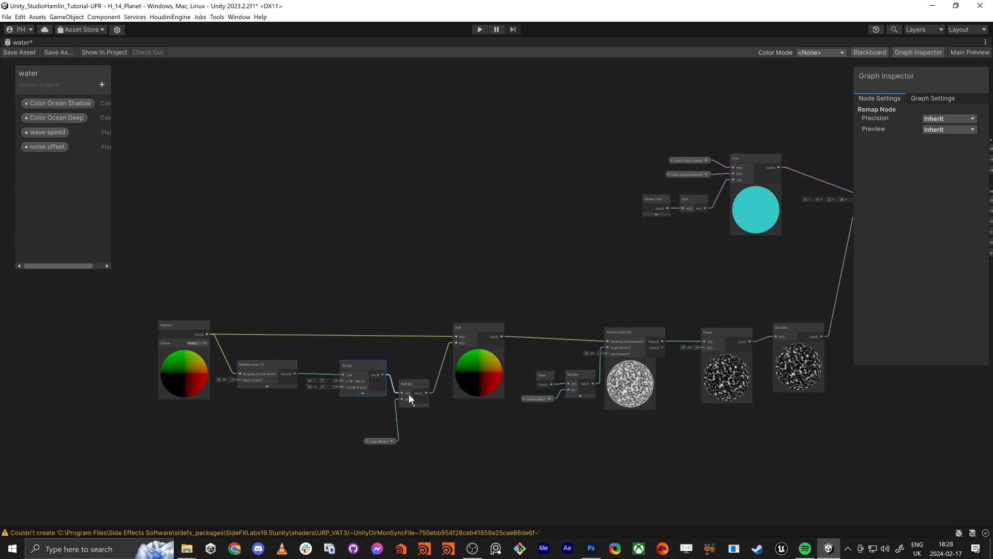
pyautogui.click(374, 441)
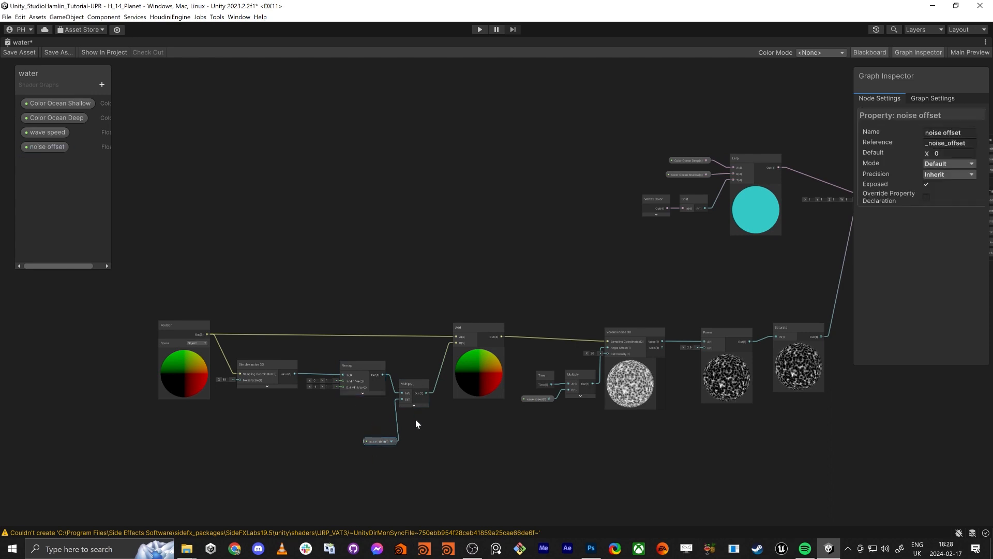
# Examine the foam chain through the Add, Voronoi noise 3D, Power and Saturate nodes up to the final Lerp
pyautogui.scroll(2, 458, 339)
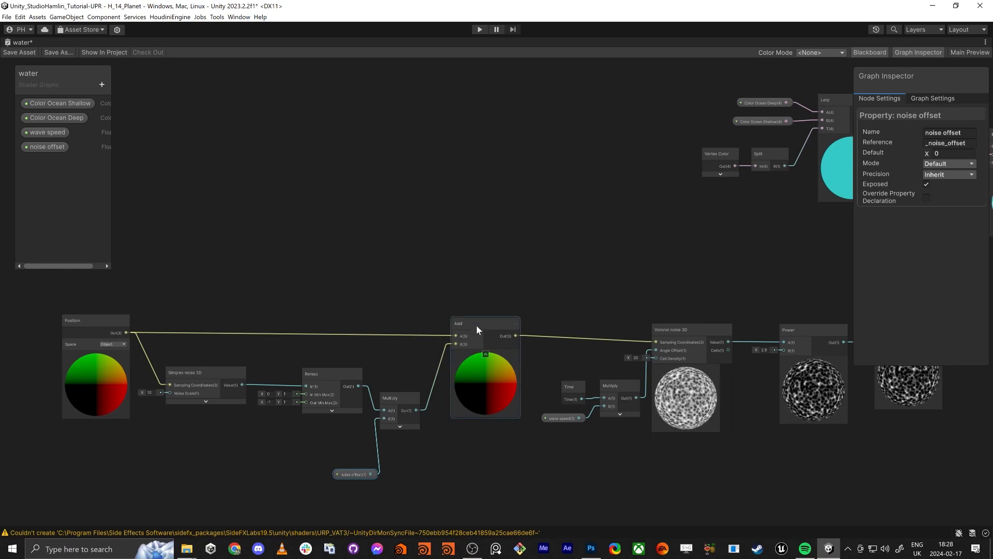
pyautogui.moveTo(617, 310); pyautogui.dragTo(417, 305, button='middle')
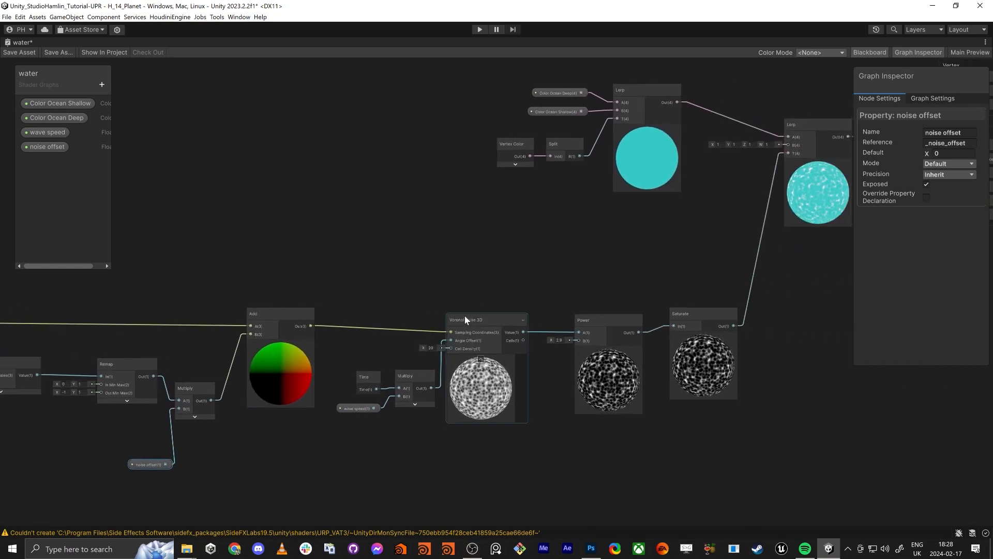
pyautogui.scroll(10, 611, 370)
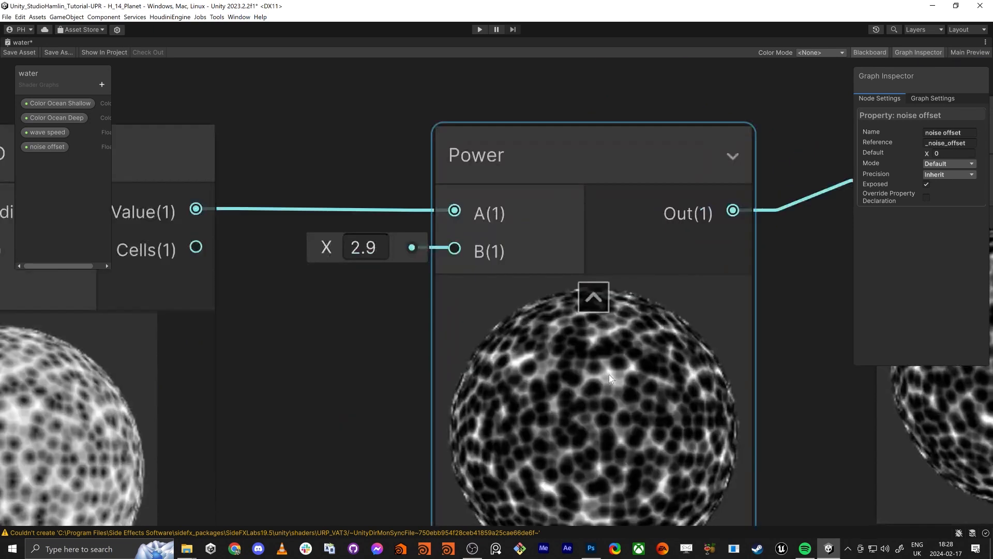
pyautogui.moveTo(596, 368); pyautogui.dragTo(542, 262, button='middle')
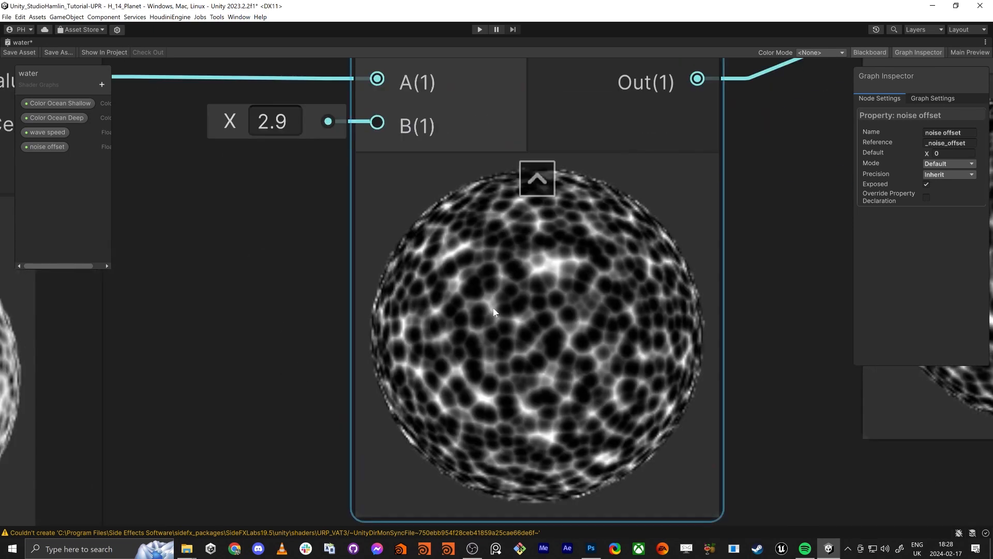
pyautogui.scroll(-3, 541, 318)
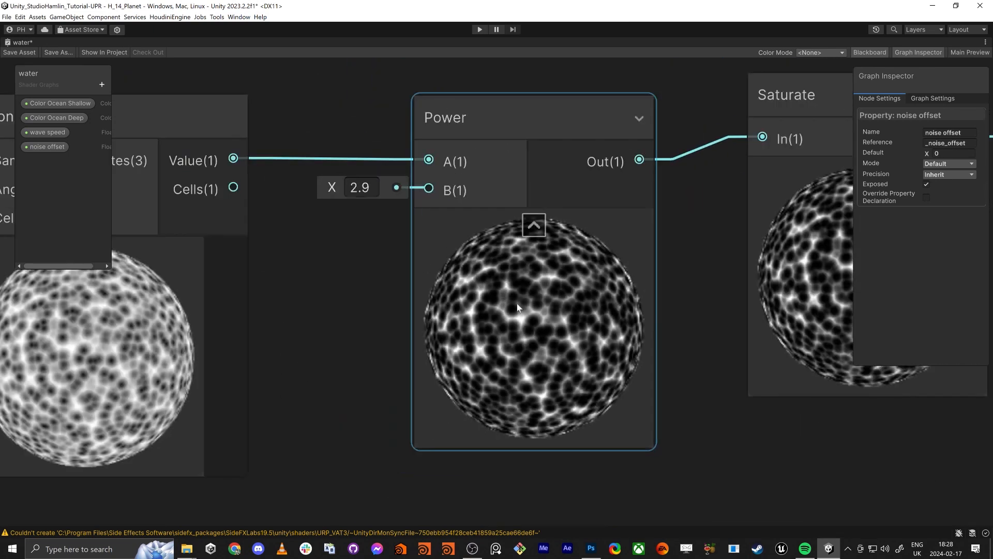
pyautogui.moveTo(740, 421); pyautogui.dragTo(573, 465, button='middle')
pyautogui.scroll(-2, 572, 465)
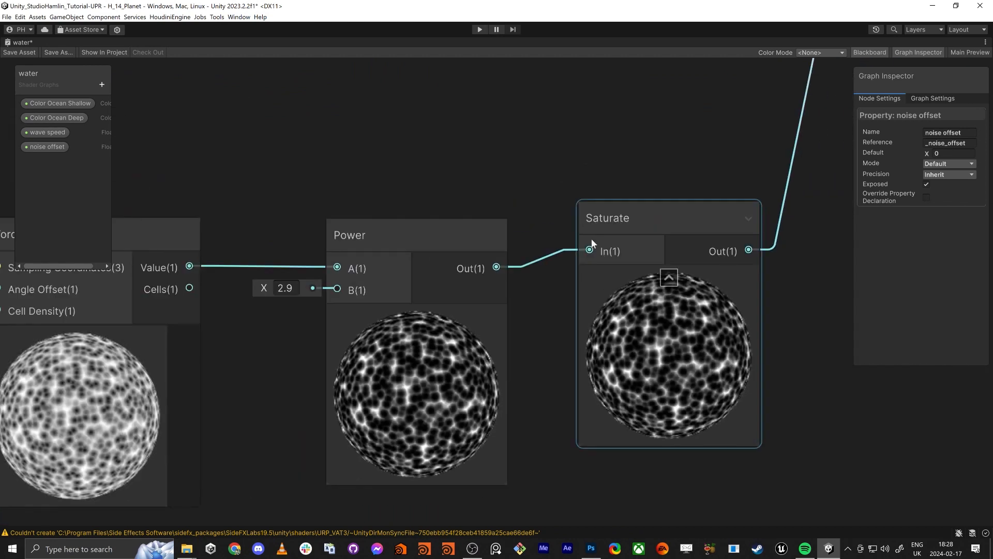
pyautogui.scroll(-2, 615, 246)
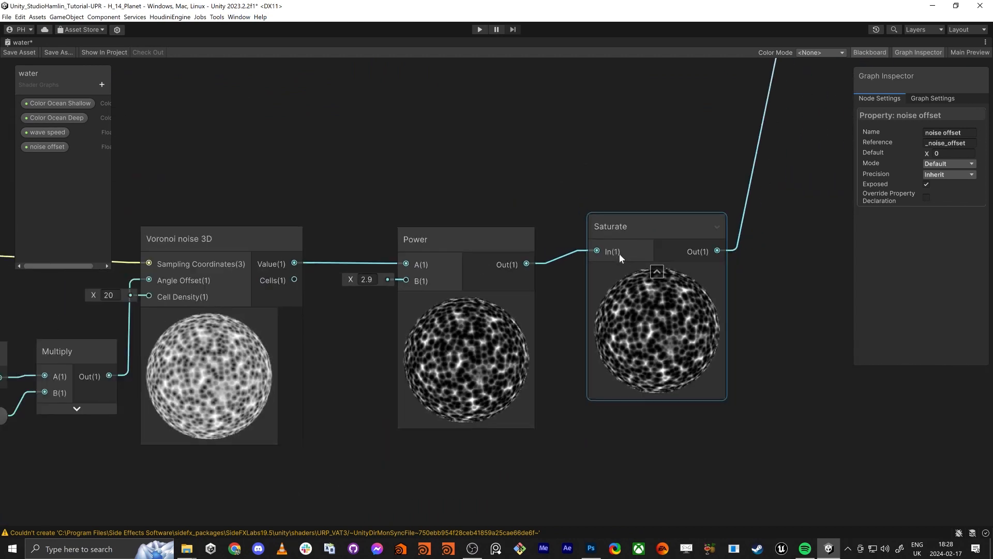
pyautogui.scroll(-2, 627, 307)
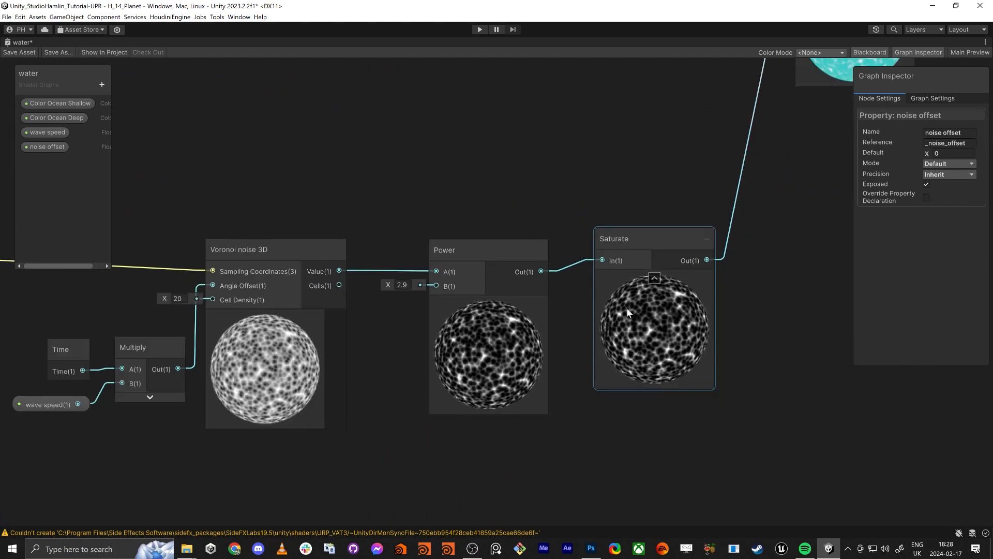
pyautogui.moveTo(774, 107); pyautogui.dragTo(519, 350, button='middle')
pyautogui.scroll(2, 518, 349)
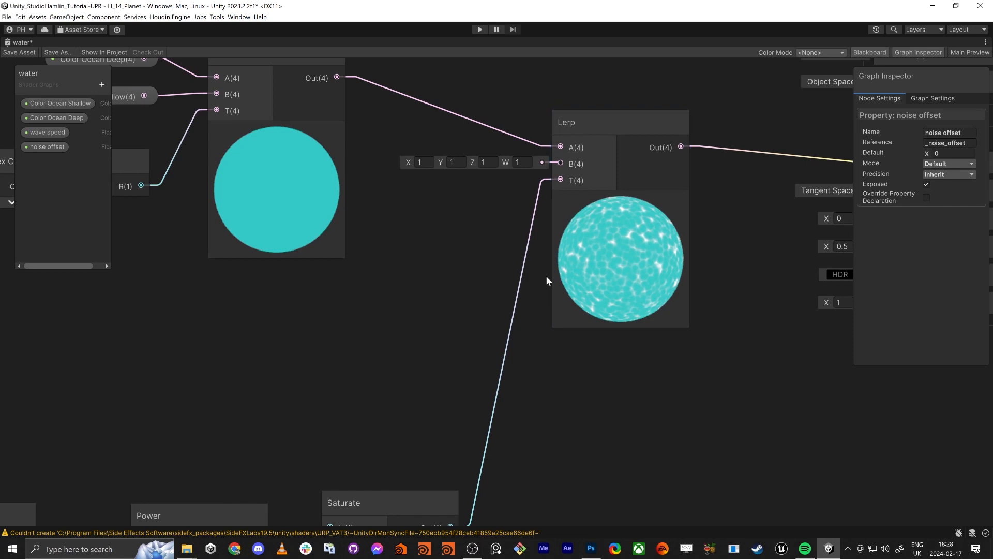
pyautogui.moveTo(546, 276); pyautogui.dragTo(513, 252, button='middle')
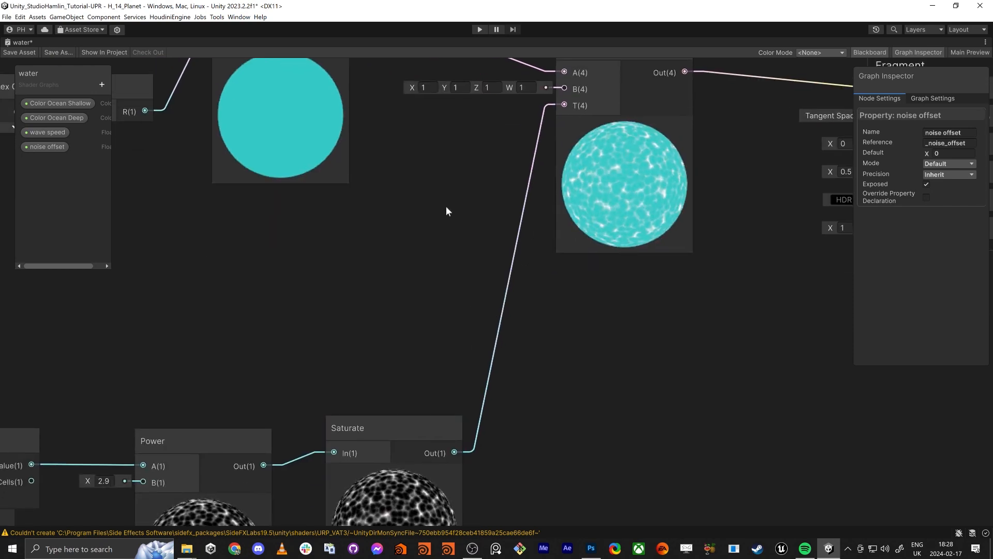
# Try a red foam colour in the final Lerp's B input by setting its Y and Z to 0
pyautogui.moveTo(390, 81); pyautogui.dragTo(379, 226, button='middle')
pyautogui.click(414, 232)
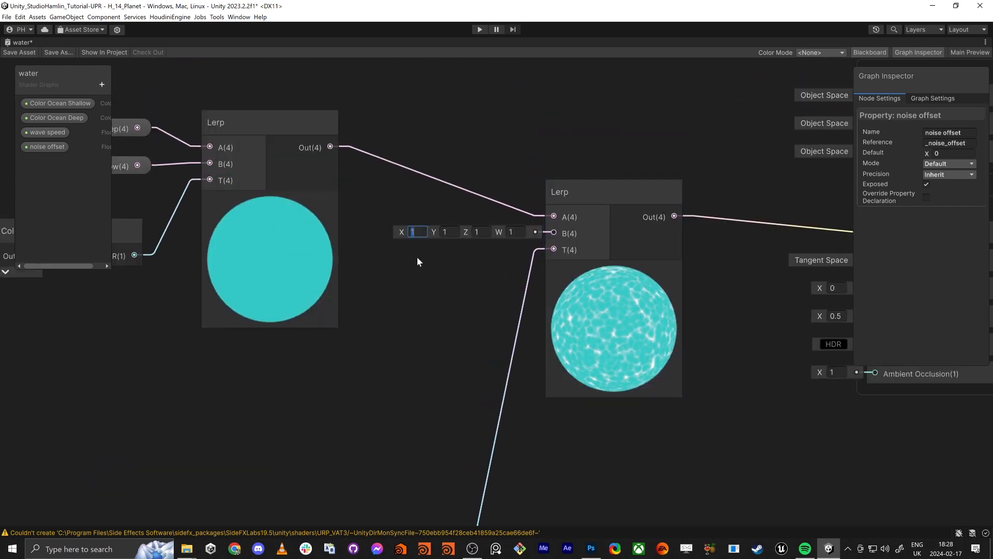
pyautogui.press('Tab')
pyautogui.write('0')
pyautogui.press('Tab')
pyautogui.write('0')
pyautogui.press('Tab')
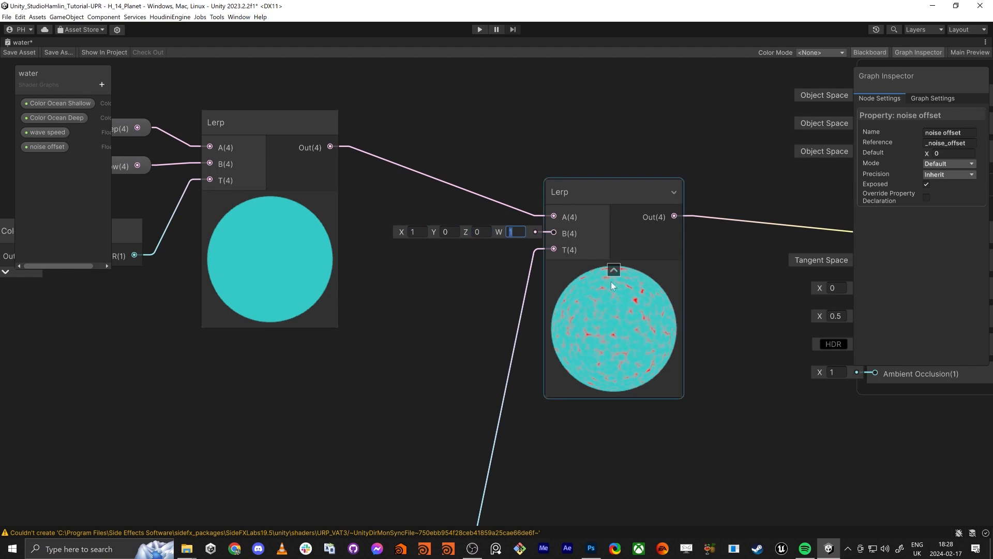
# Restore the white foam colour by setting Y and Z of the final Lerp's B input to 1
pyautogui.click(451, 232)
pyautogui.write('1')
pyautogui.press('Tab')
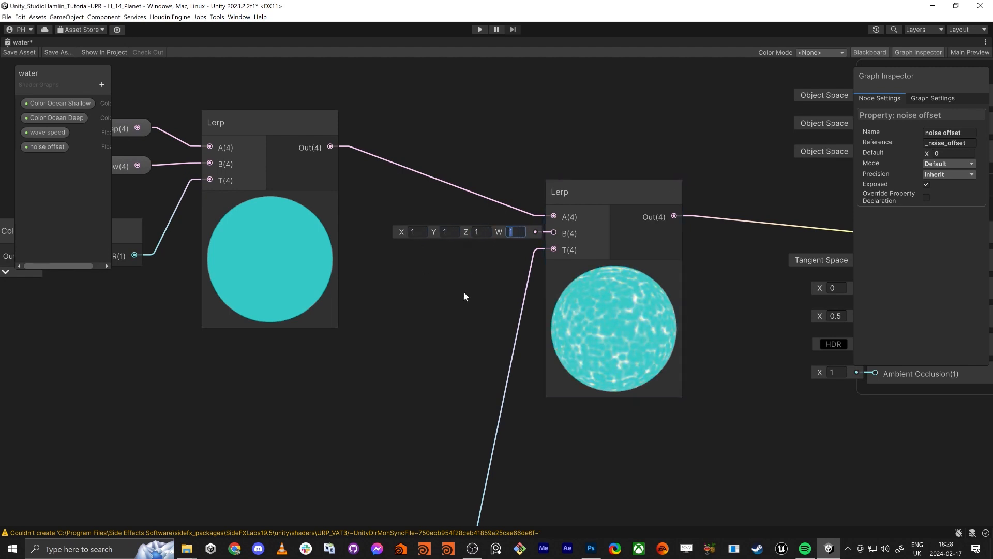
pyautogui.click(464, 296)
pyautogui.scroll(-5, 303, 362)
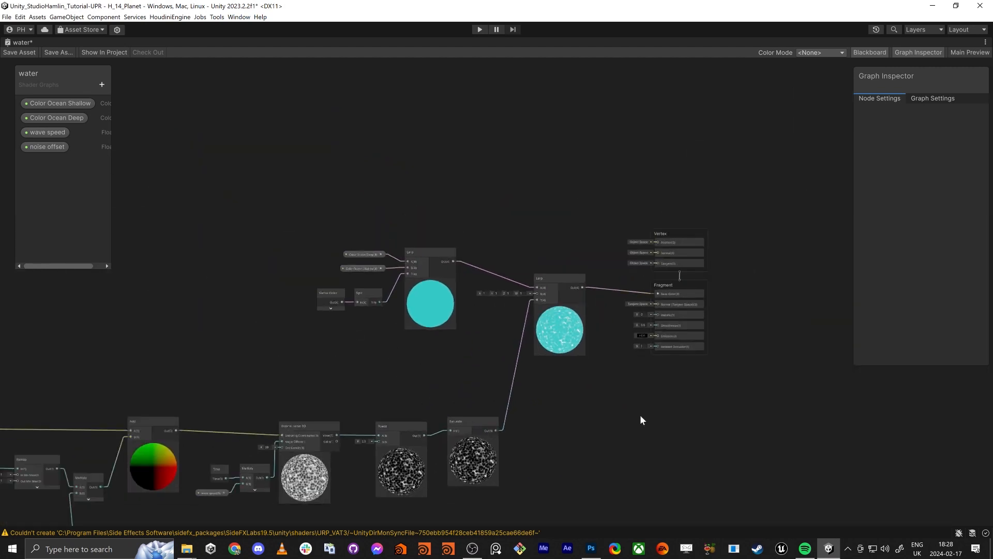
# Restore the full editor layout and examine the animated foam on the planet's water up close in the Scene view
pyautogui.hotkey('shift', 'space')
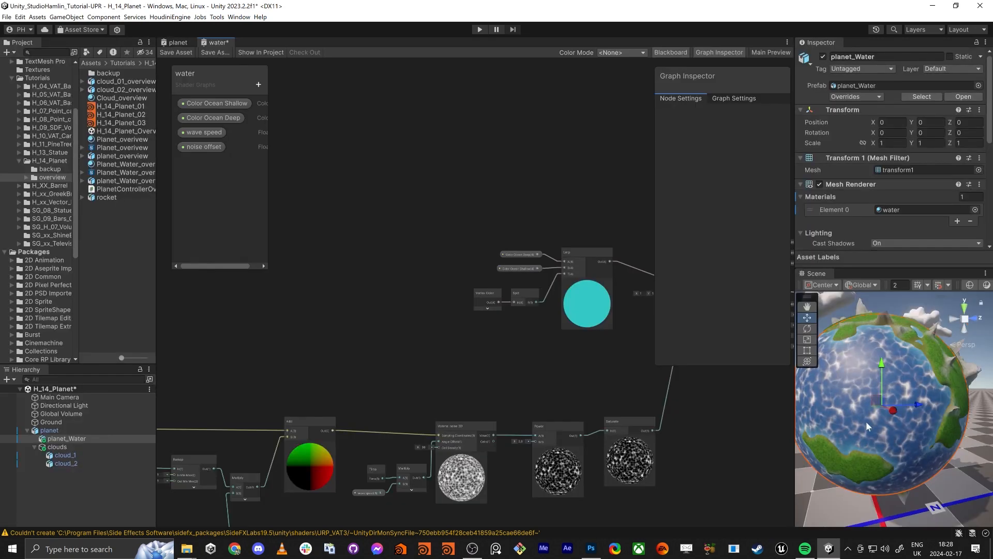
pyautogui.moveTo(867, 425); pyautogui.dragTo(892, 429, button='right')
pyautogui.press('w')
pyautogui.press('s')
pyautogui.press('d')
pyautogui.press('w')
pyautogui.press('s')
pyautogui.press('w')
pyautogui.press('s')
# Set the Voronoi noise 3D node's Cell Density to 40 and save the shader asset
pyautogui.moveTo(355, 518); pyautogui.dragTo(423, 358, button='middle')
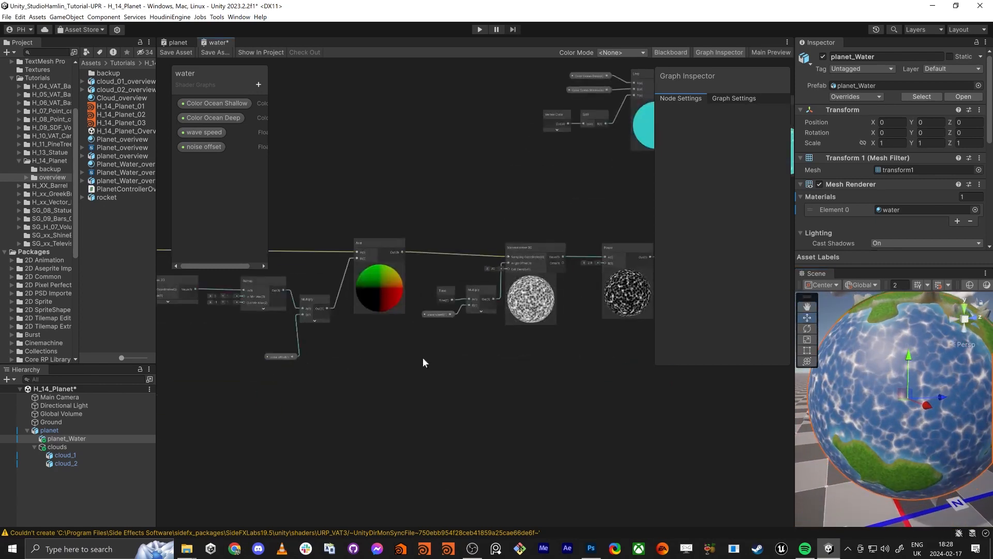
pyautogui.scroll(3, 423, 358)
pyautogui.scroll(1, 321, 321)
pyautogui.moveTo(574, 366); pyautogui.dragTo(265, 380, button='middle')
pyautogui.moveTo(504, 351); pyautogui.dragTo(471, 377, button='middle')
pyautogui.click(471, 238)
pyautogui.write('40')
pyautogui.press('Return')
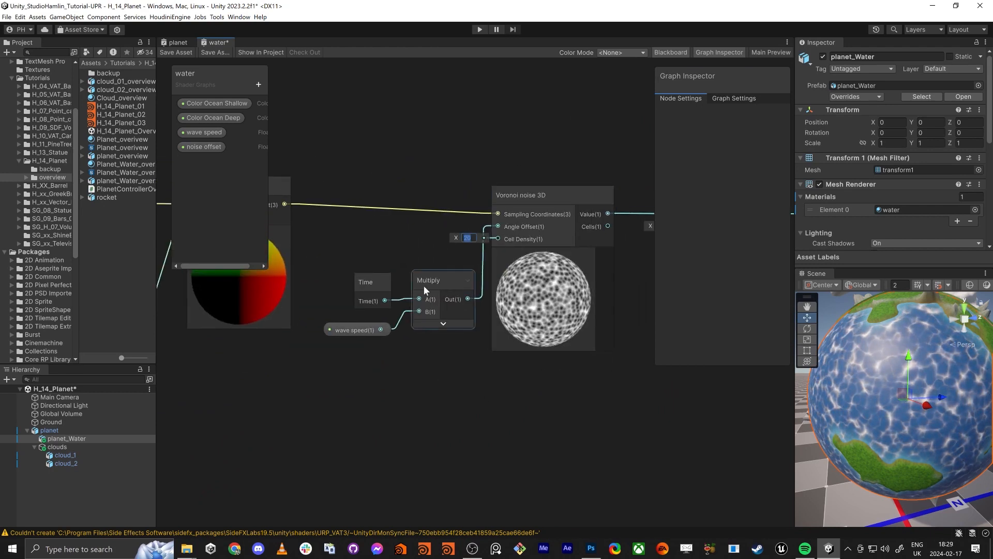
pyautogui.click(169, 52)
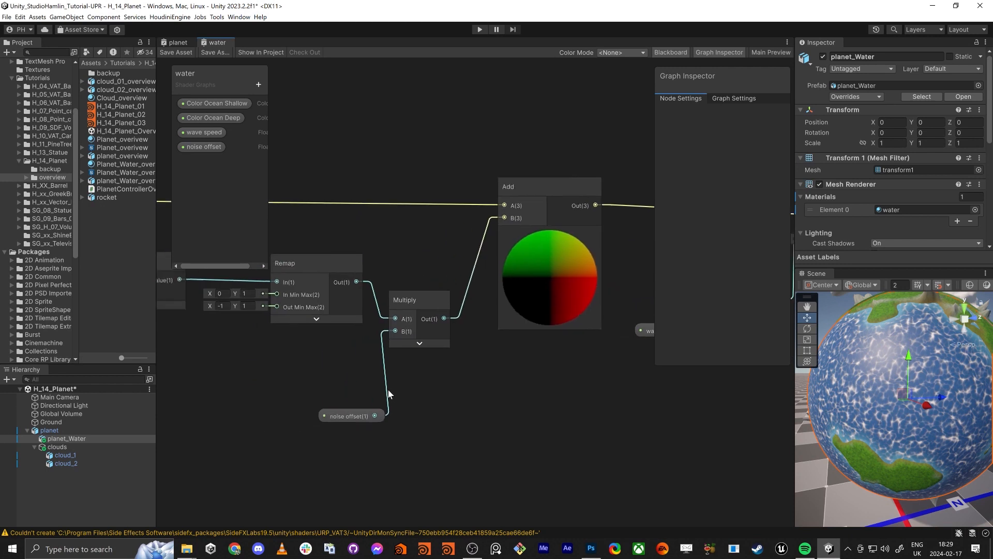
# Set the water material's noise offset to 0.01 for the planet_Water object
pyautogui.moveTo(273, 382); pyautogui.dragTo(336, 410, button='middle')
pyautogui.scroll(-5, 818, 226)
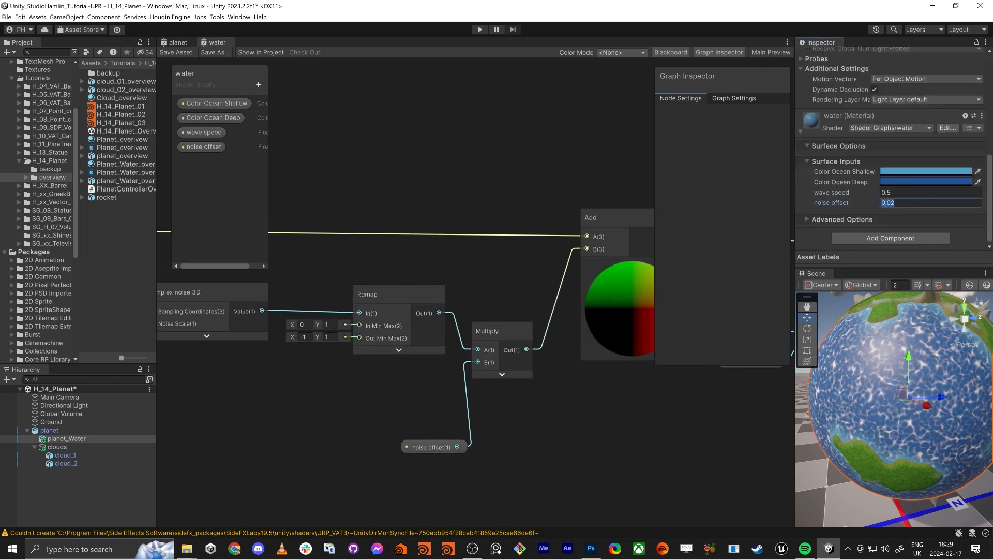
pyautogui.press('BackSpace')
pyautogui.write('1')
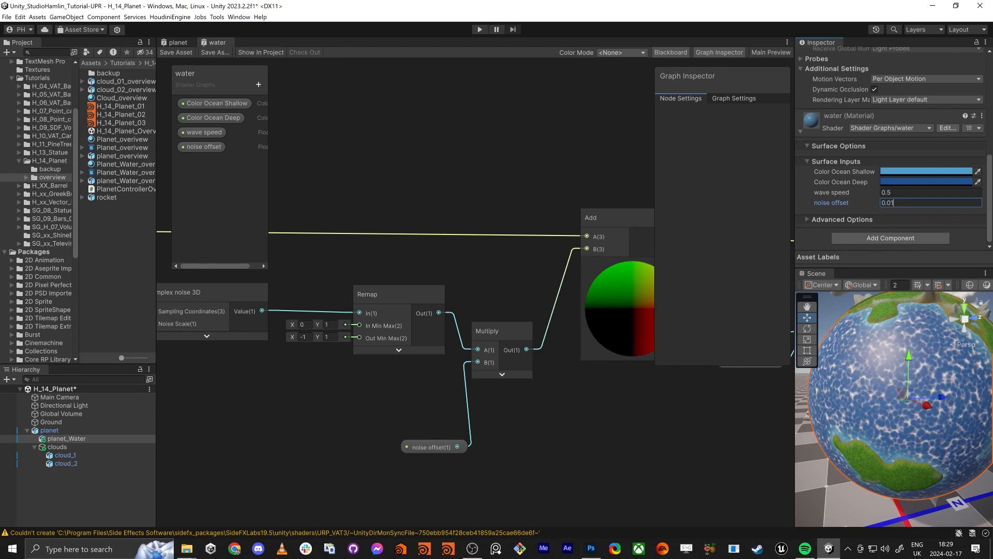
pyautogui.click(663, 458)
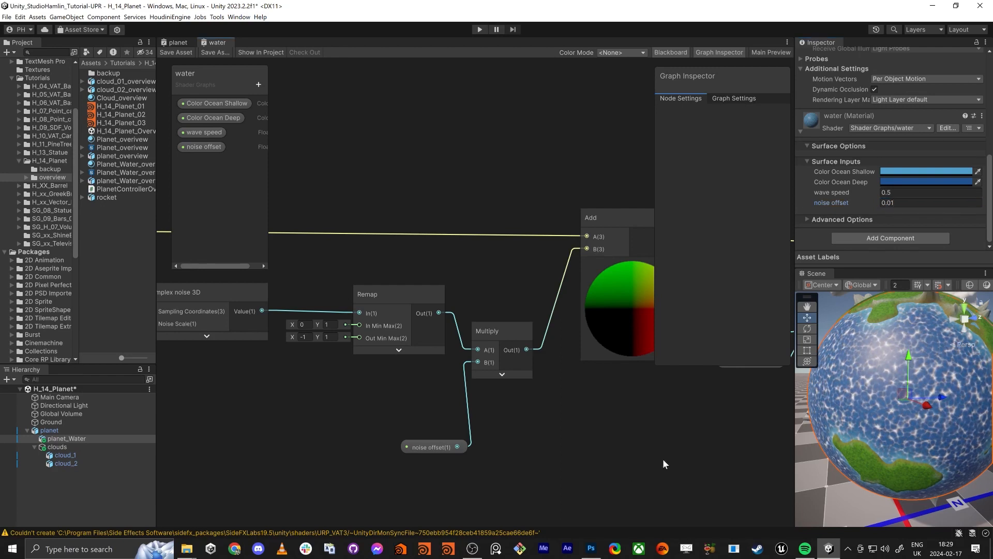
# Set the Power node's B input to 5 and save the shader asset
pyautogui.moveTo(646, 400); pyautogui.dragTo(519, 392, button='middle')
pyautogui.scroll(-3, 472, 368)
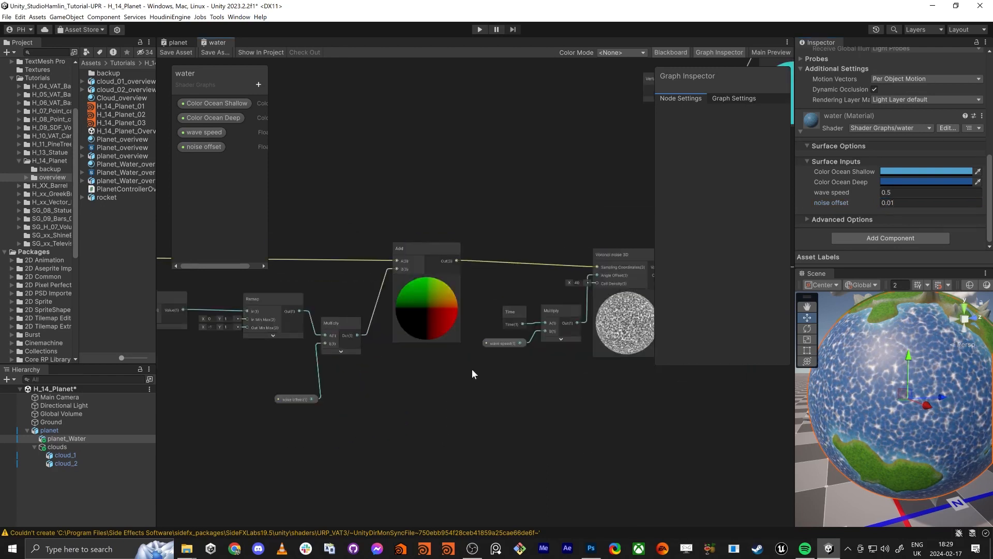
pyautogui.scroll(1, 531, 367)
pyautogui.scroll(-1, 612, 394)
pyautogui.scroll(3, 479, 321)
pyautogui.click(489, 257)
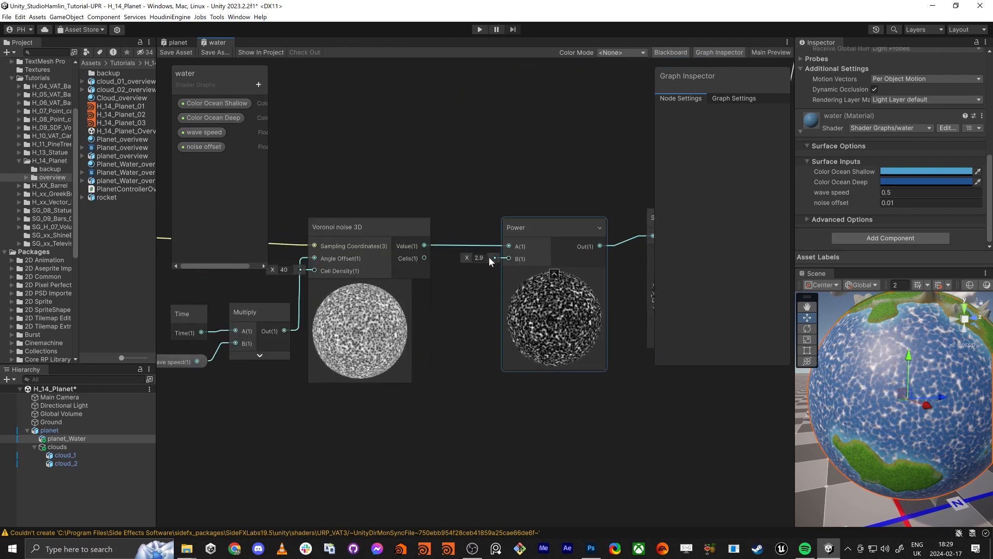
pyautogui.click(480, 257)
pyautogui.write('5')
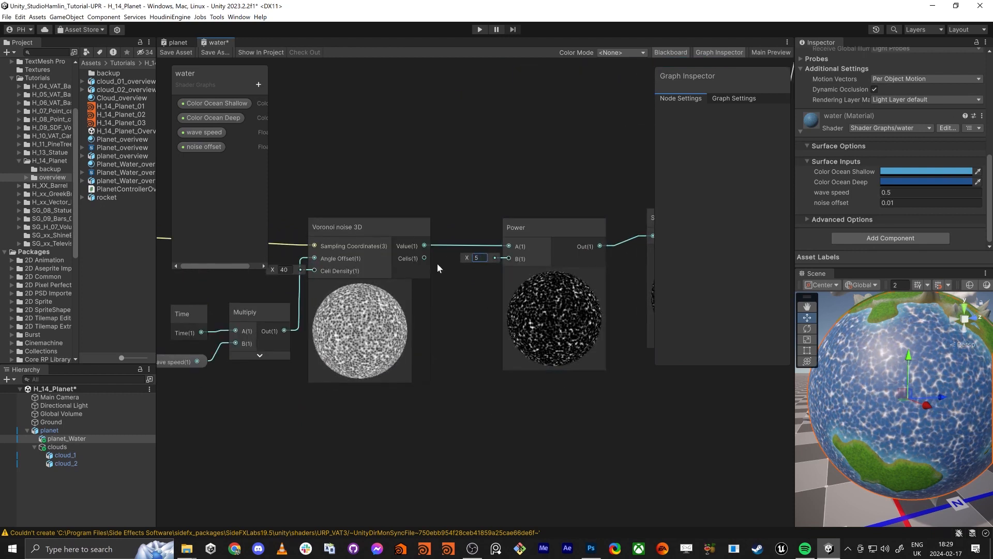
pyautogui.click(174, 52)
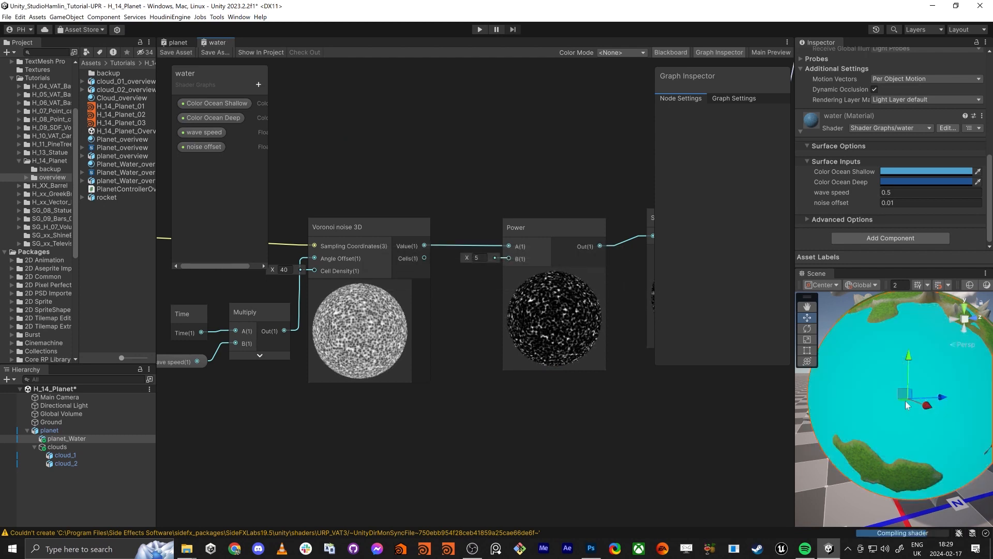
# Examine the foam pattern on the planet's water surface from several angles and at close range
pyautogui.keyDown('alt'); pyautogui.moveTo(901, 404); pyautogui.dragTo(893, 378); pyautogui.keyUp('alt')
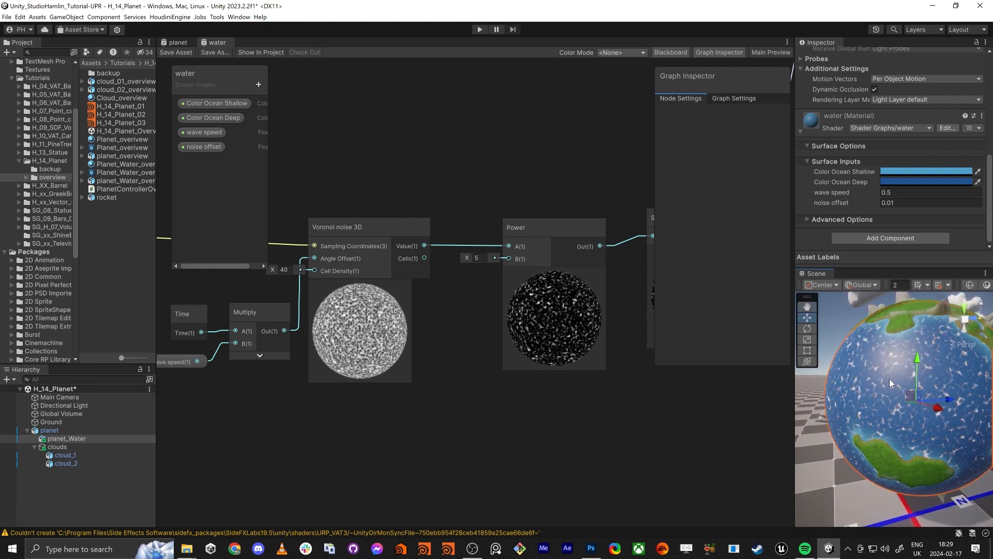
pyautogui.scroll(5, 886, 379)
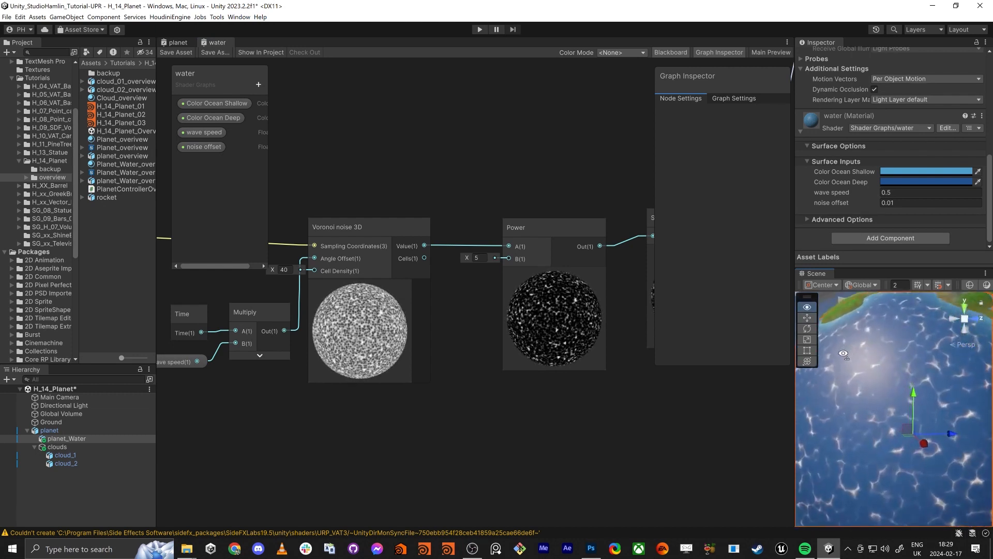
pyautogui.keyDown('alt'); pyautogui.moveTo(940, 409); pyautogui.dragTo(907, 392); pyautogui.keyUp('alt')
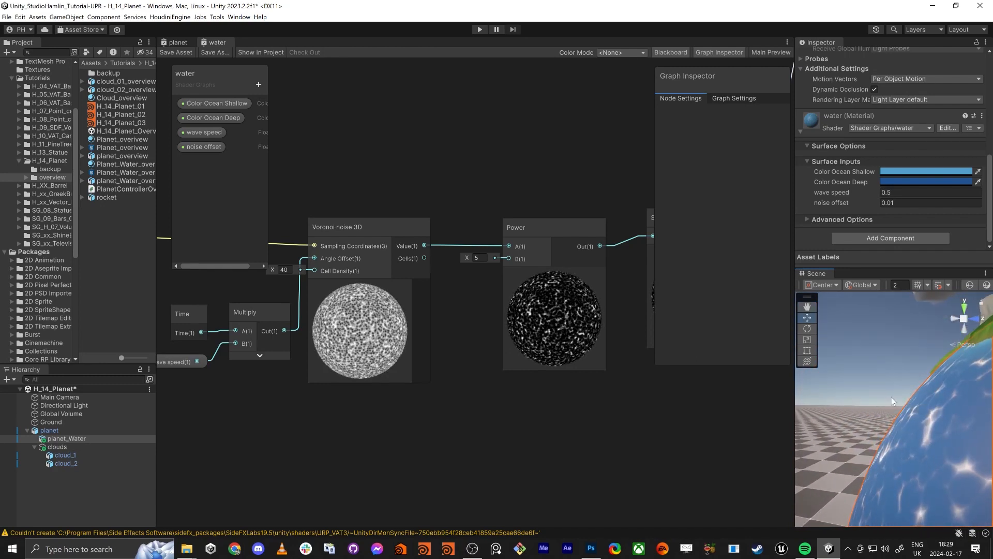
pyautogui.keyDown('alt'); pyautogui.moveTo(889, 460); pyautogui.dragTo(646, 403); pyautogui.keyUp('alt')
# Maximise the shader graph and move the Vertex block well above the Fragment block
pyautogui.moveTo(646, 402); pyautogui.dragTo(620, 430, button='middle')
pyautogui.hotkey('shift', 'space')
pyautogui.scroll(-5, 542, 377)
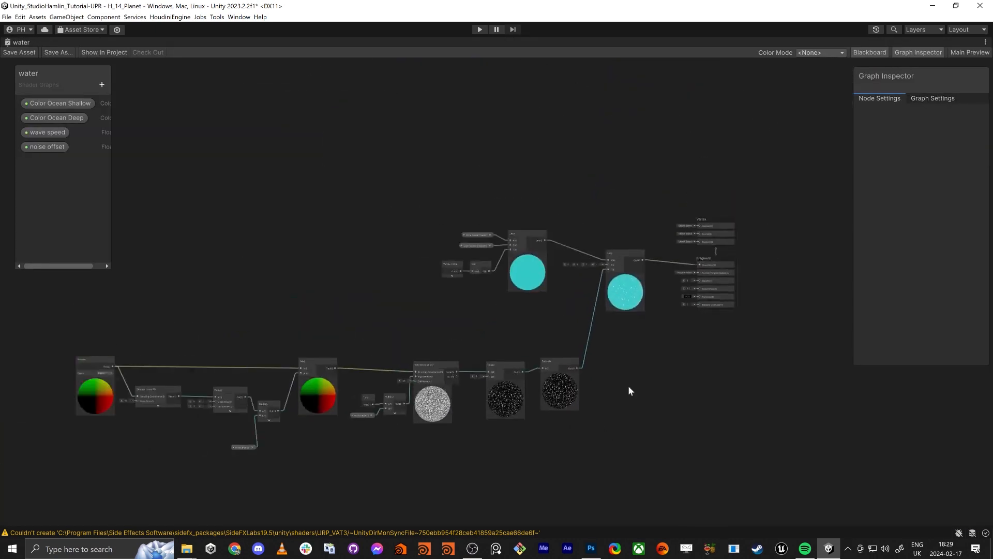
pyautogui.scroll(2, 705, 343)
pyautogui.scroll(2, 706, 349)
pyautogui.moveTo(697, 238); pyautogui.dragTo(705, 80)
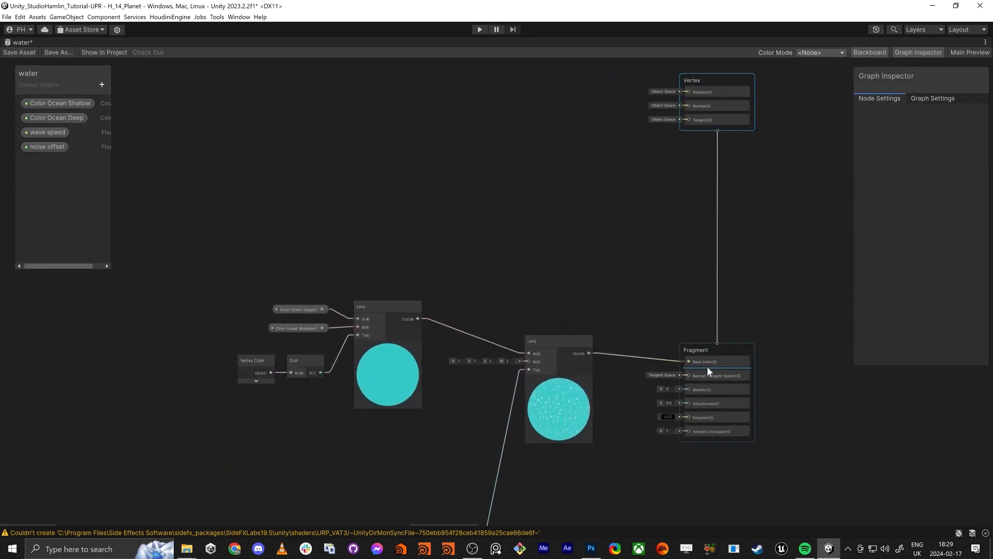
# Adjust the vertical spacing between the Vertex and Fragment blocks, leaving free space beside Vertex for new nodes
pyautogui.scroll(2, 706, 352)
pyautogui.scroll(1, 588, 268)
pyautogui.moveTo(572, 288); pyautogui.dragTo(771, 484)
pyautogui.moveTo(683, 357); pyautogui.dragTo(694, 386)
pyautogui.moveTo(617, 140); pyautogui.dragTo(635, 442, button='middle')
pyautogui.scroll(-2, 635, 442)
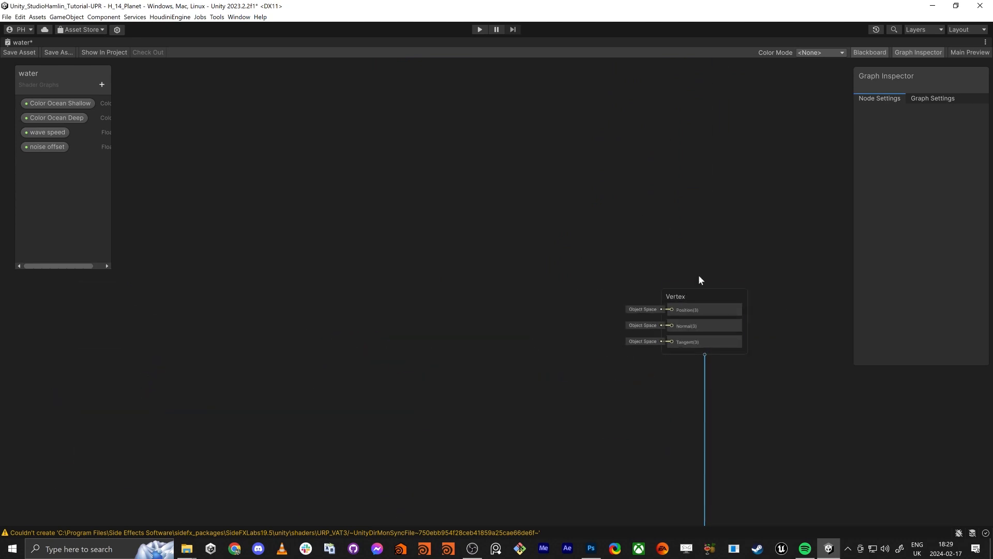
pyautogui.click(682, 300)
pyautogui.moveTo(628, 389); pyautogui.dragTo(681, 299, button='middle')
pyautogui.scroll(-4, 681, 299)
pyautogui.moveTo(706, 252)
pyautogui.mouseDown()
pyautogui.moveTo(710, 286)
pyautogui.moveTo(709, 270)
pyautogui.mouseUp()
pyautogui.scroll(3, 681, 296)
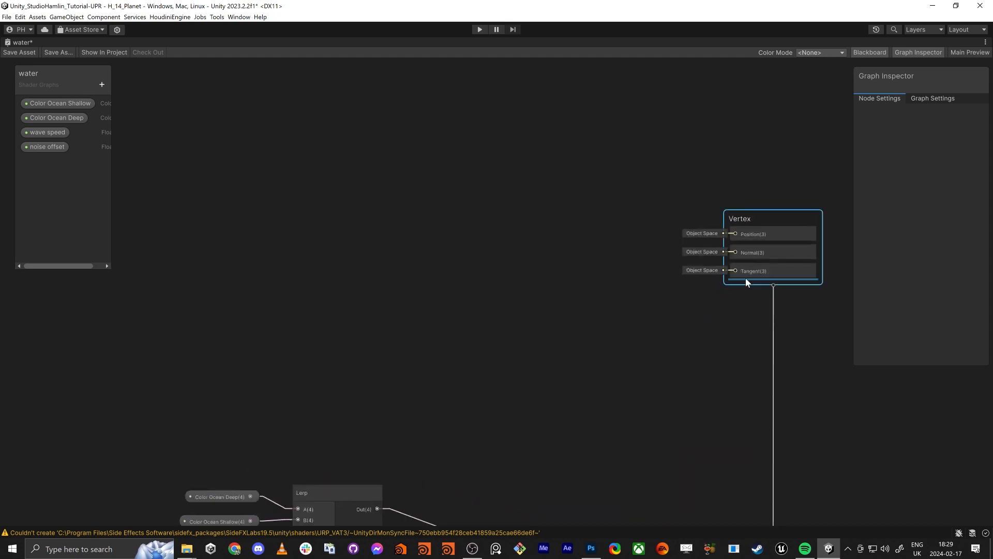
pyautogui.moveTo(746, 278); pyautogui.dragTo(612, 296, button='middle')
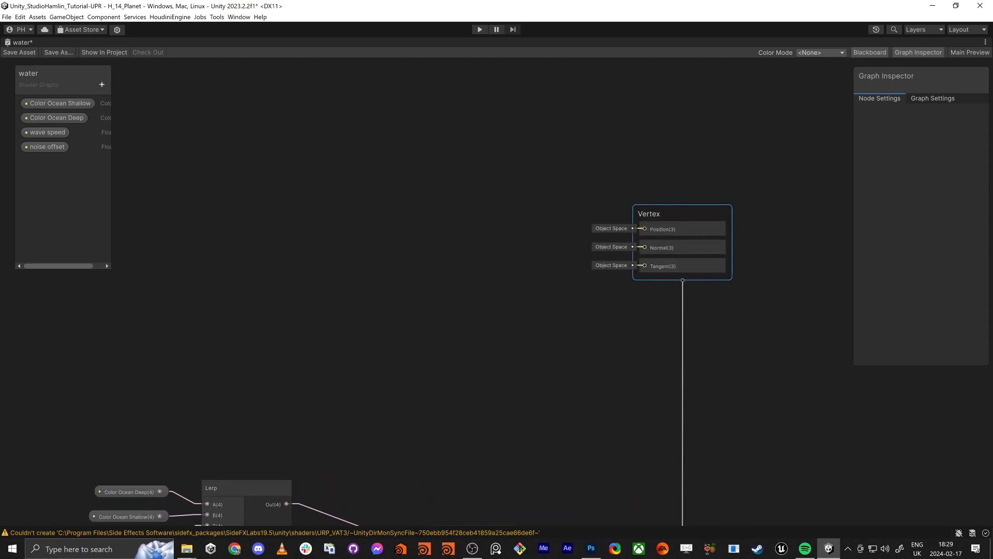
# Add a Normal Vector node and place it in the empty space before the Vertex block
pyautogui.hotkey('alt', 'Tab')
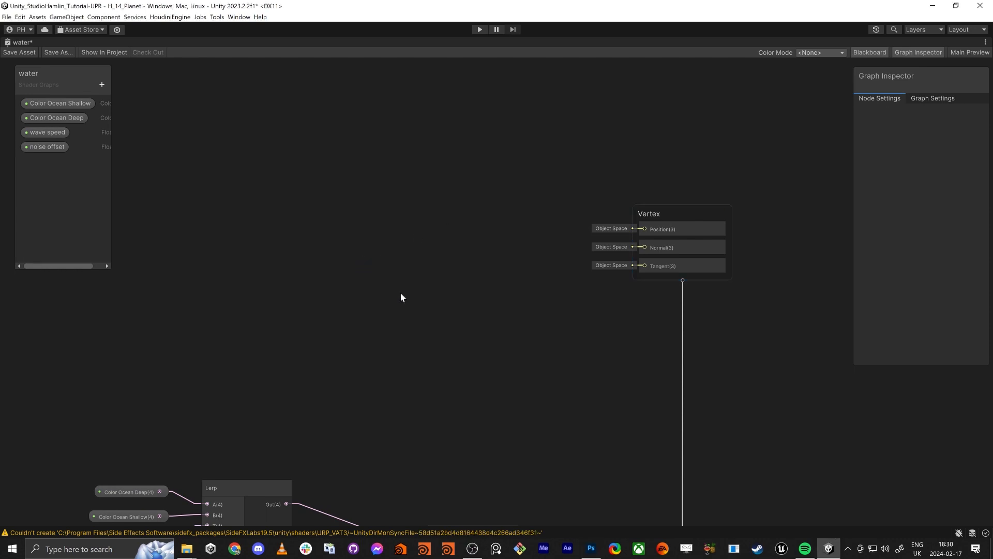
pyautogui.press('space')
pyautogui.write('normal ve')
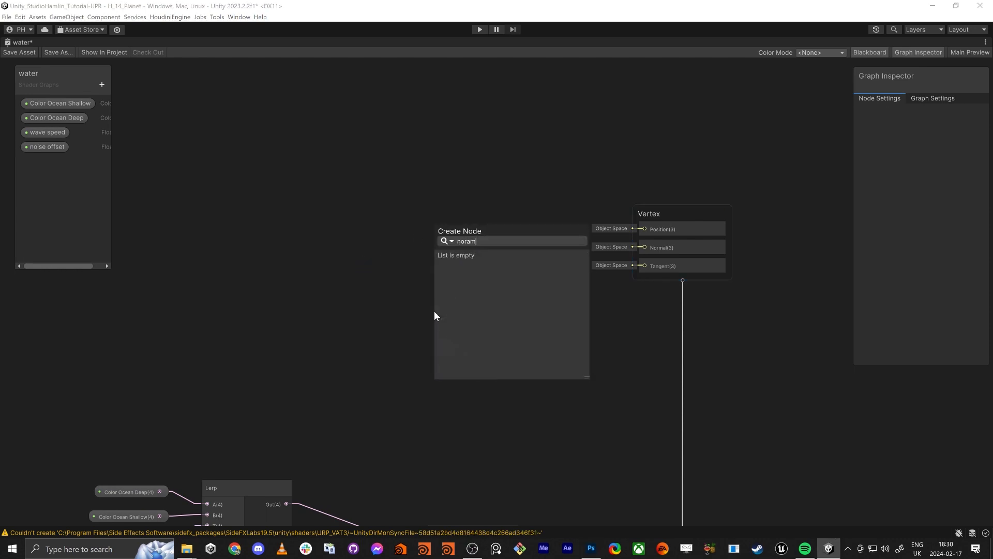
pyautogui.write('c')
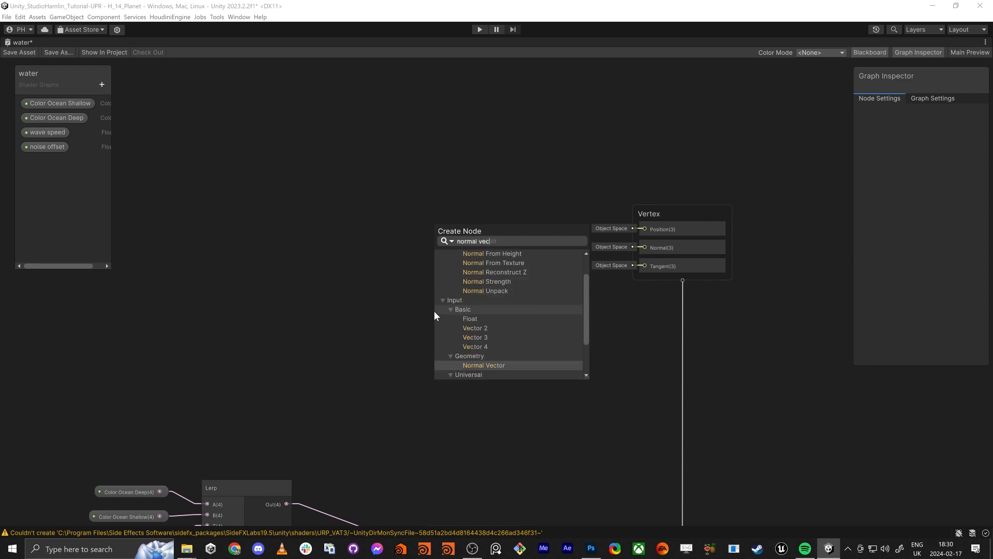
pyautogui.press('Return')
pyautogui.moveTo(494, 335); pyautogui.dragTo(371, 253)
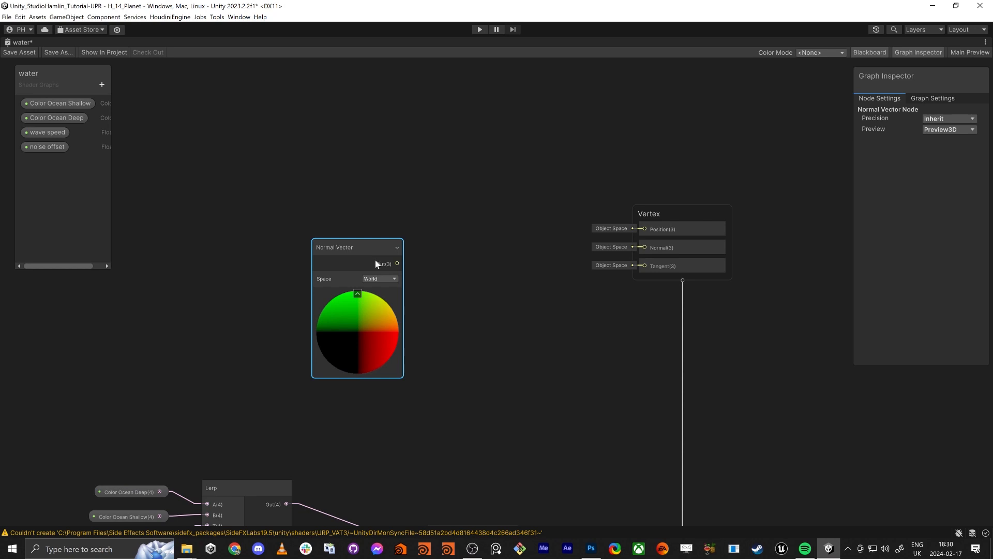
pyautogui.moveTo(320, 246); pyautogui.dragTo(302, 237)
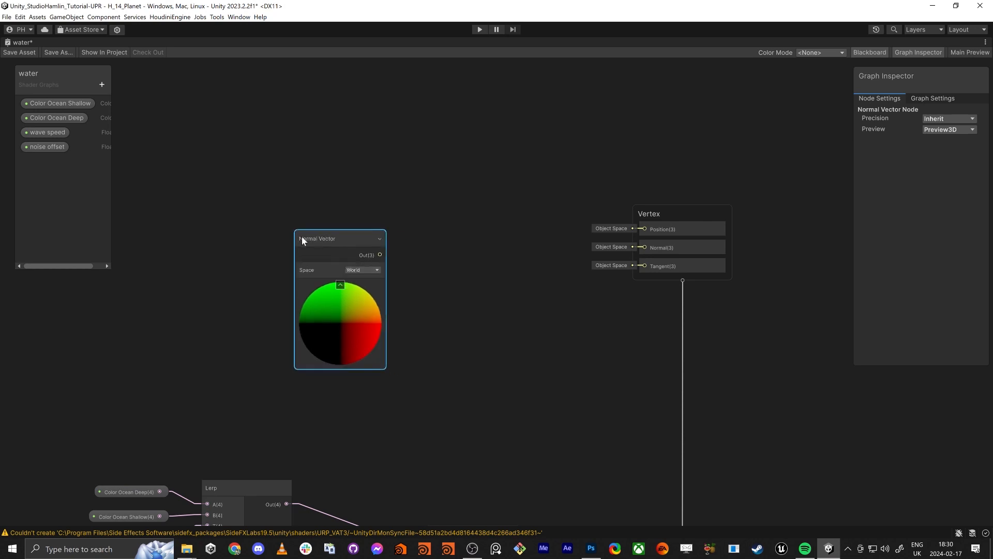
# Set the Normal Vector node's Space to Object and reposition the node above the ocean colour Lerp
pyautogui.click(354, 270)
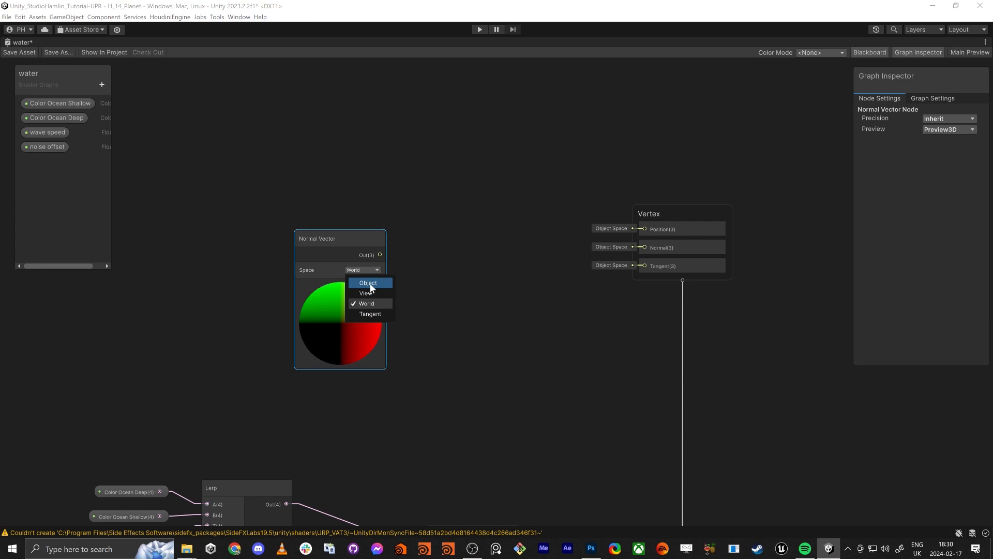
pyautogui.click(370, 284)
pyautogui.moveTo(359, 232); pyautogui.dragTo(288, 178)
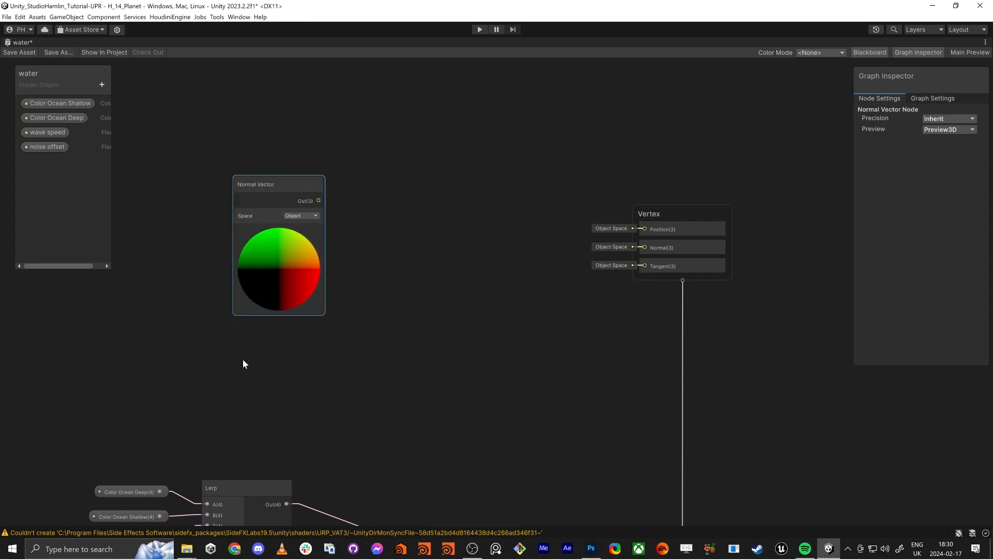
pyautogui.moveTo(243, 359); pyautogui.dragTo(322, 339, button='middle')
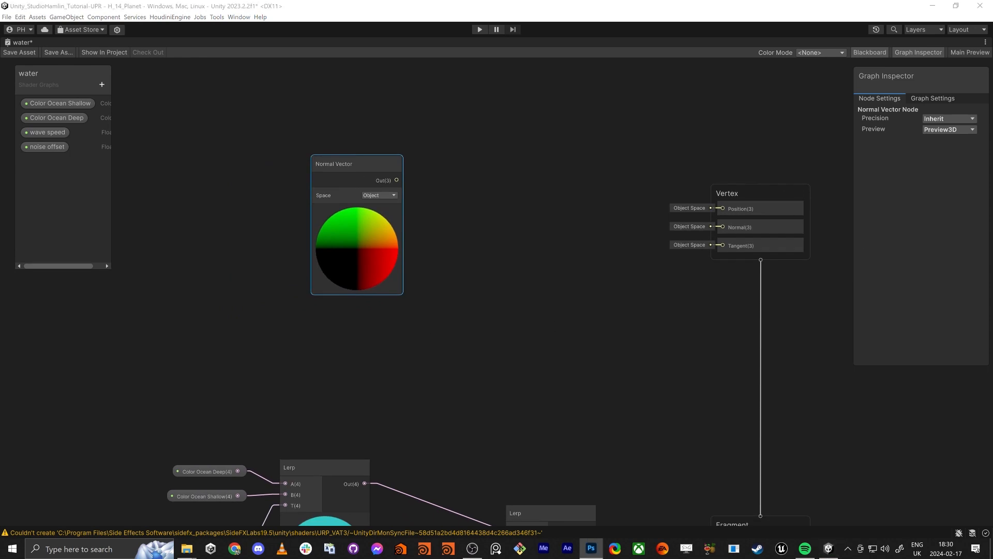
pyautogui.click(197, 335)
pyautogui.moveTo(196, 333); pyautogui.dragTo(379, 346, button='middle')
pyautogui.moveTo(533, 184); pyautogui.dragTo(659, 162)
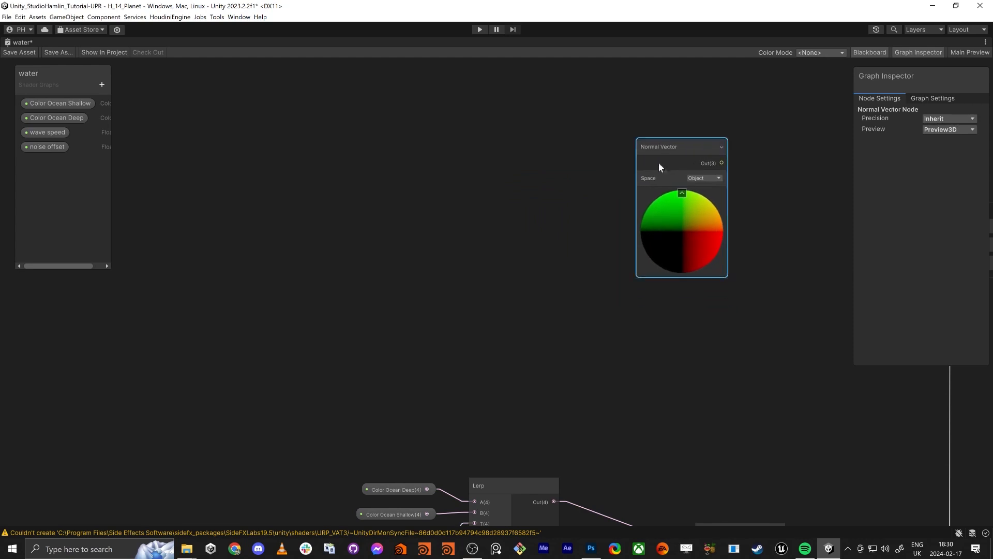
pyautogui.moveTo(722, 247); pyautogui.dragTo(543, 265, button='middle')
# Add a Position node in the empty area before the Normal Vector node
pyautogui.click(275, 252)
pyautogui.press('space')
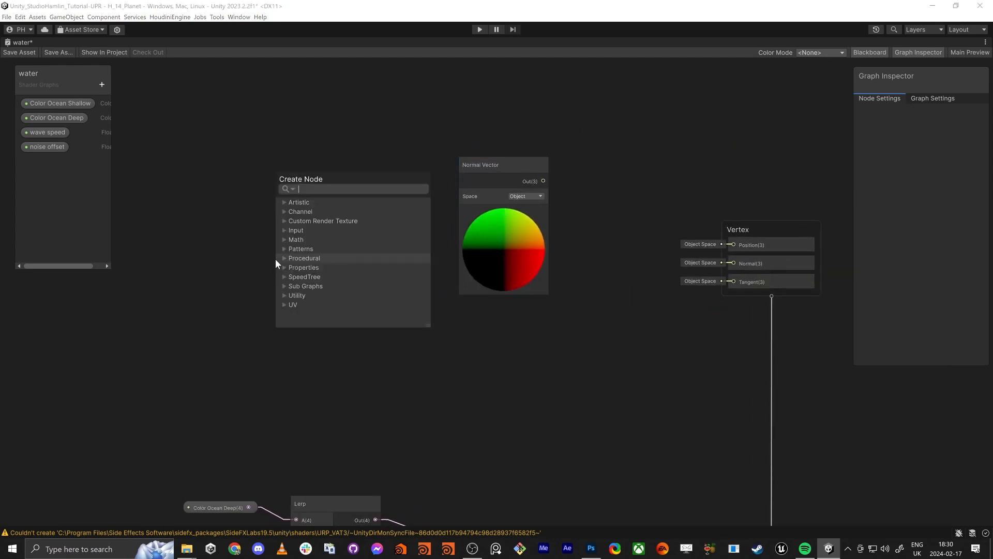
pyautogui.write('position')
pyautogui.press('Return')
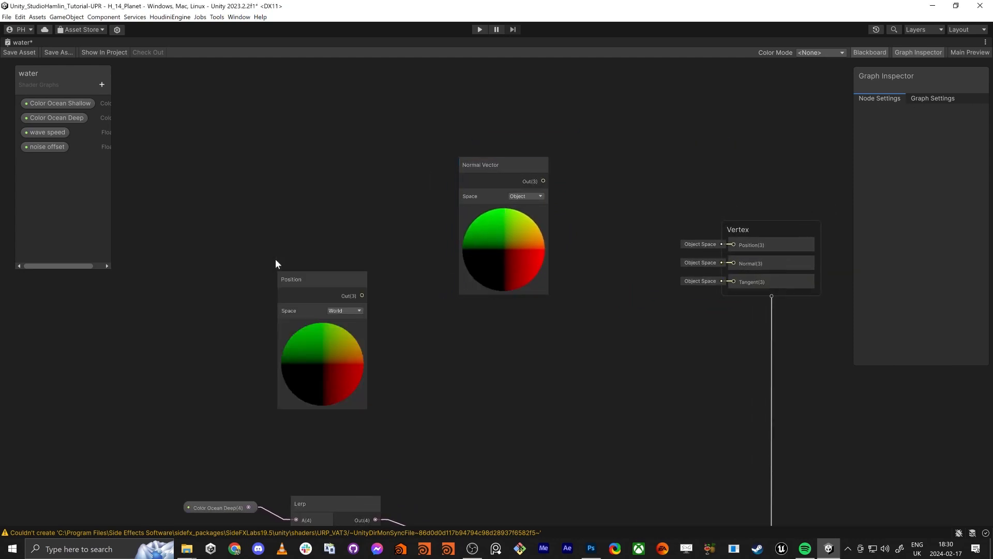
pyautogui.hotkey('alt', 'Tab')
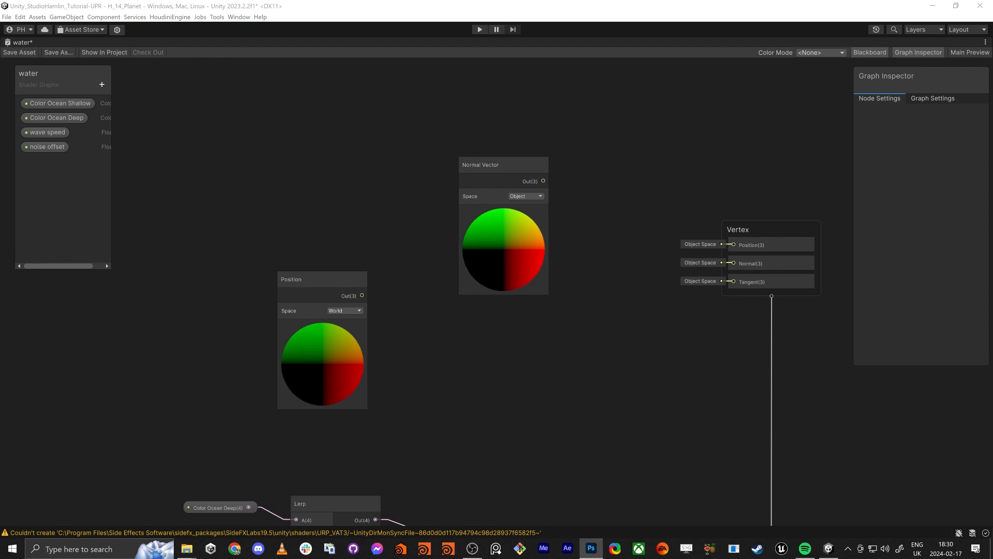
# Set the new Position node's Space to Object and move it farther away from the Normal Vector node
pyautogui.click(321, 282)
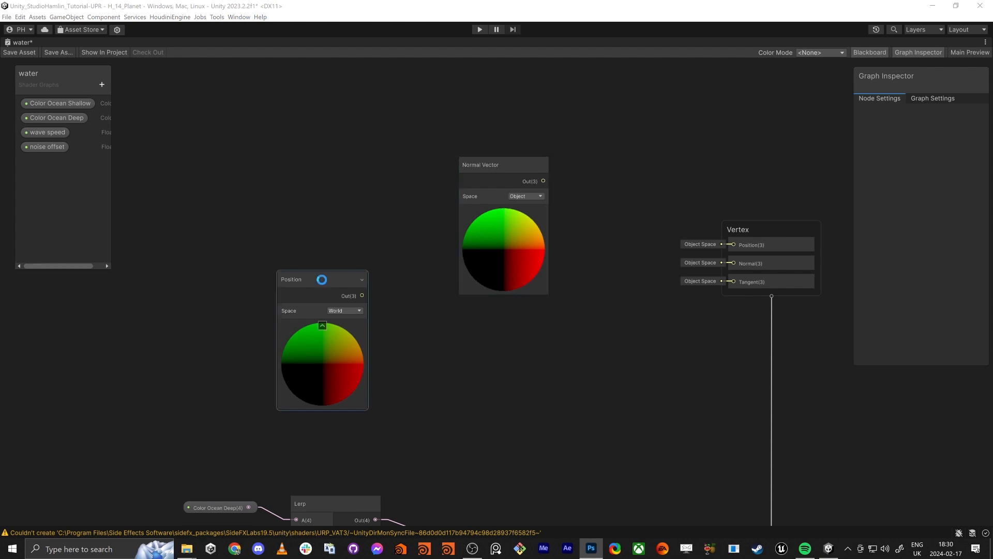
pyautogui.moveTo(320, 282); pyautogui.dragTo(183, 261)
pyautogui.click(203, 289)
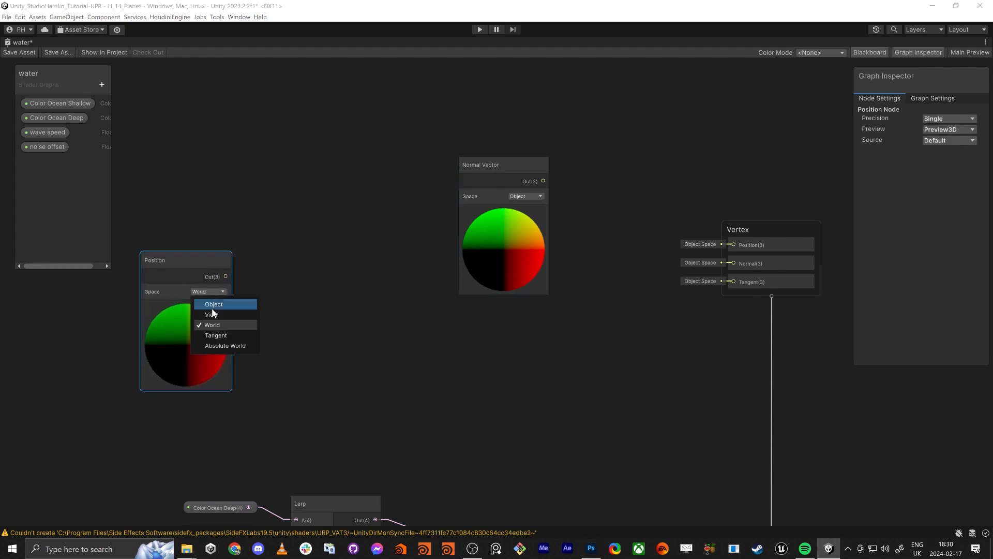
pyautogui.click(212, 305)
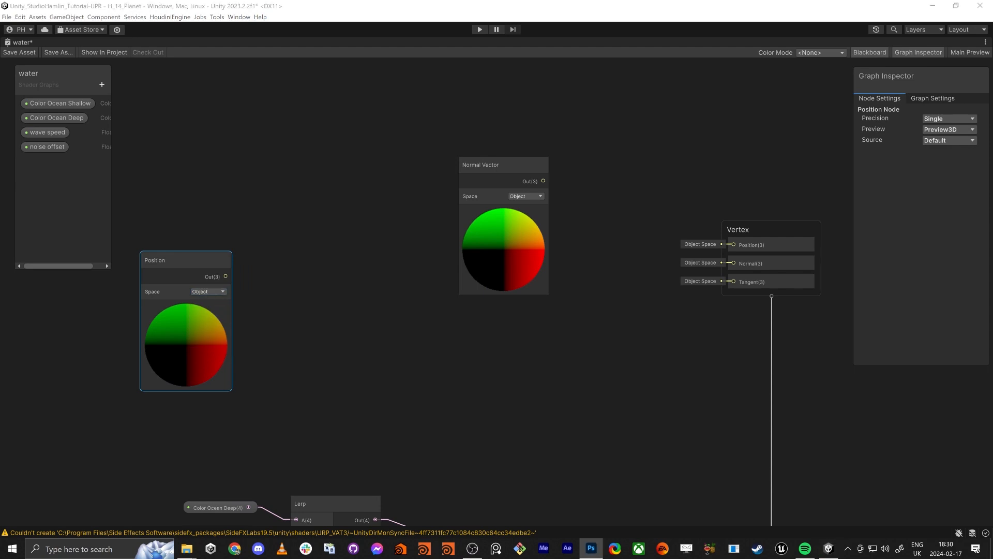
pyautogui.moveTo(206, 256); pyautogui.dragTo(291, 319)
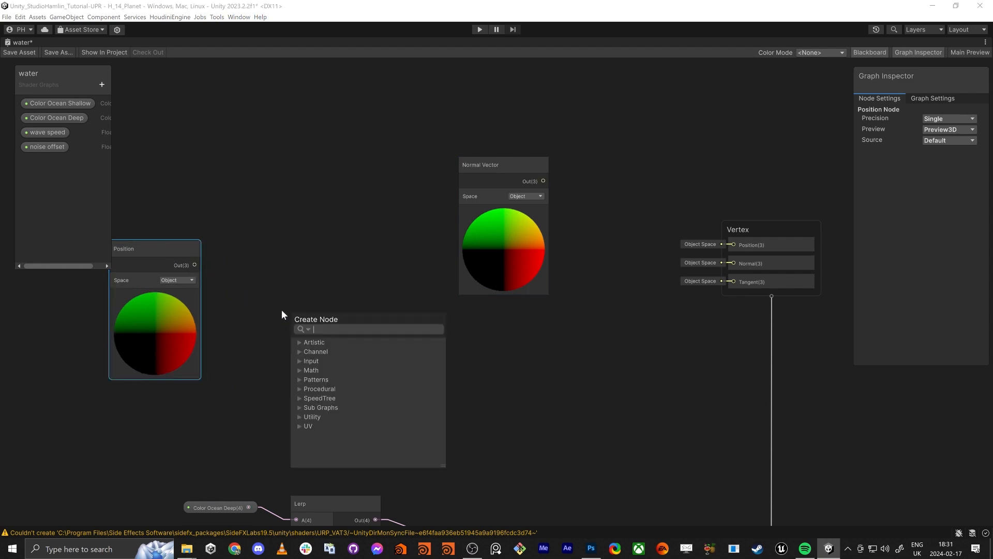
# Add a Perlin noise 3D node with Position feeding its Sampling Coordinates, and reposition it and the Normal Vector node
pyautogui.write('pe')
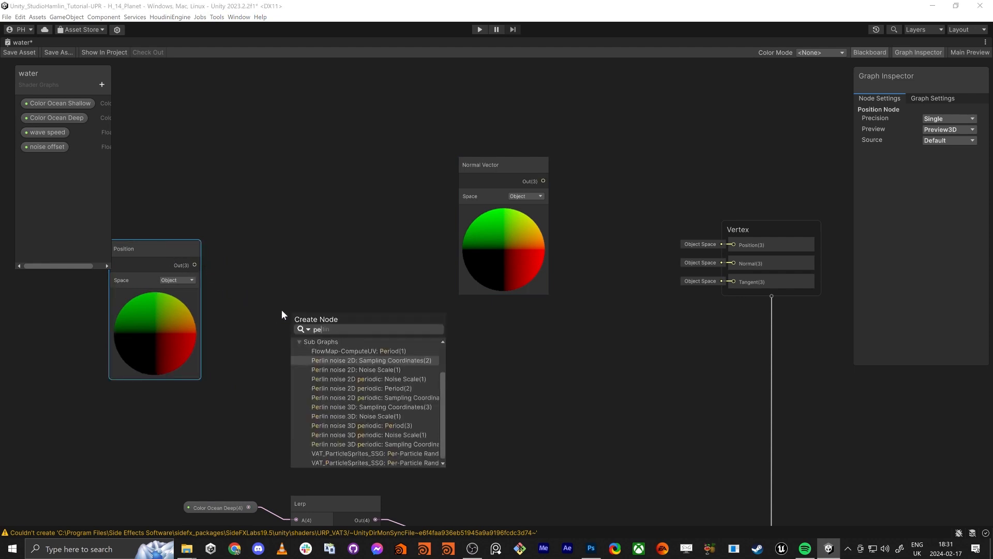
pyautogui.write('rlin noise')
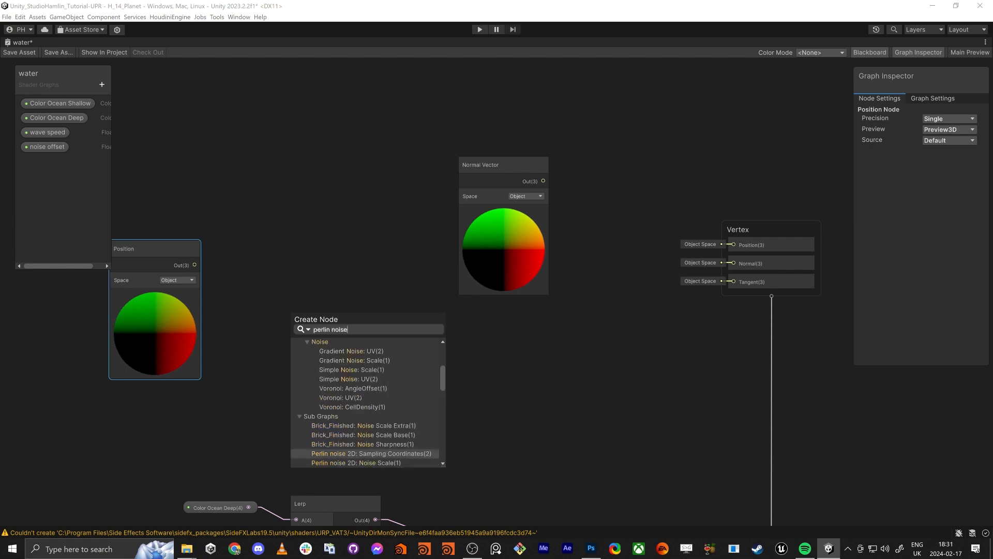
pyautogui.scroll(-3, 342, 368)
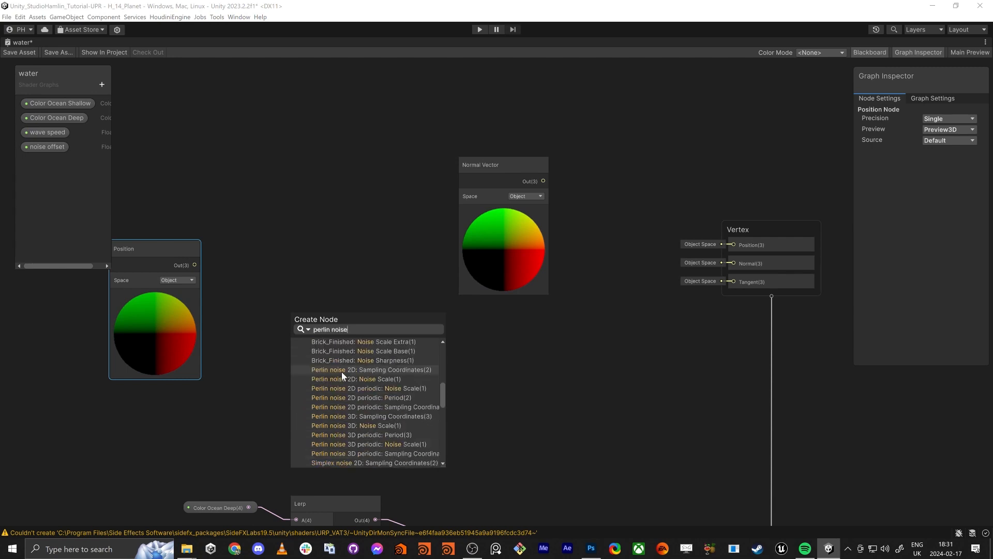
pyautogui.click(366, 416)
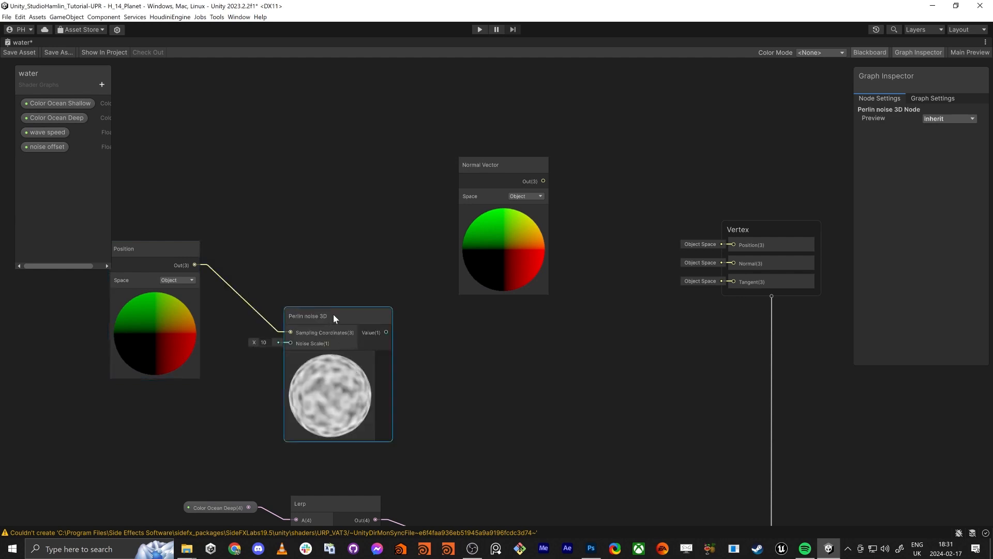
pyautogui.moveTo(333, 314); pyautogui.dragTo(353, 288)
pyautogui.moveTo(507, 160); pyautogui.dragTo(477, 121)
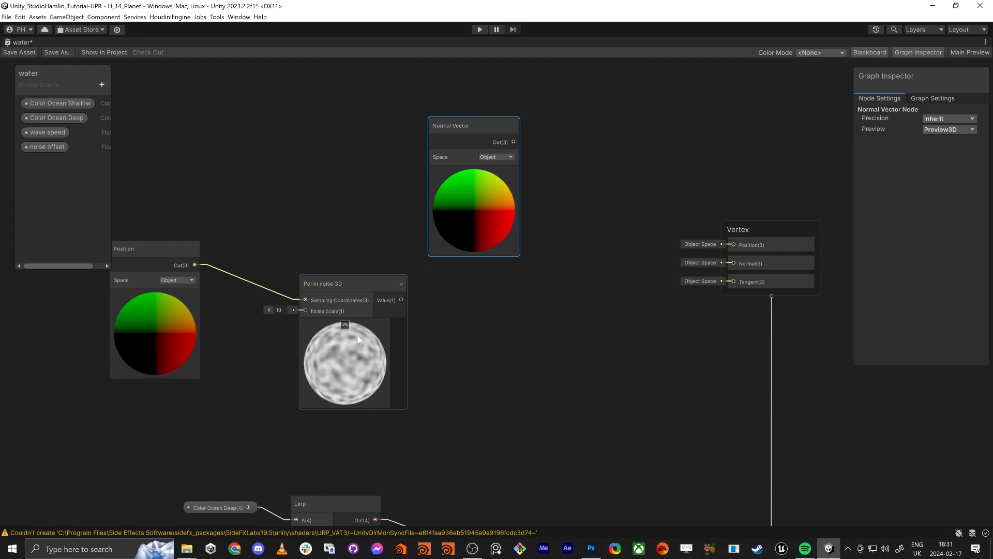
# Set the Perlin noise 3D node's Noise Scale to 20 and move the Normal Vector node above the noise node
pyautogui.click(282, 309)
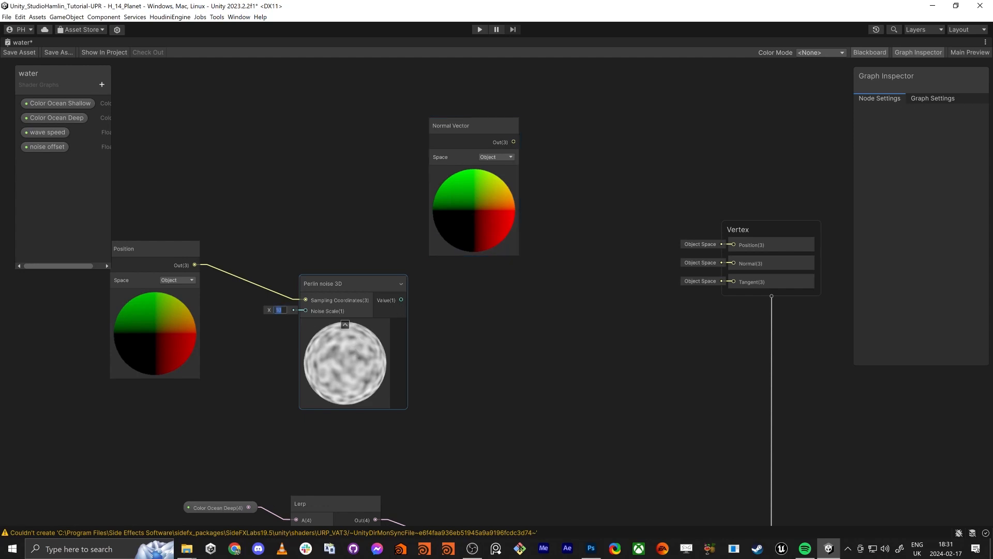
pyautogui.write('20')
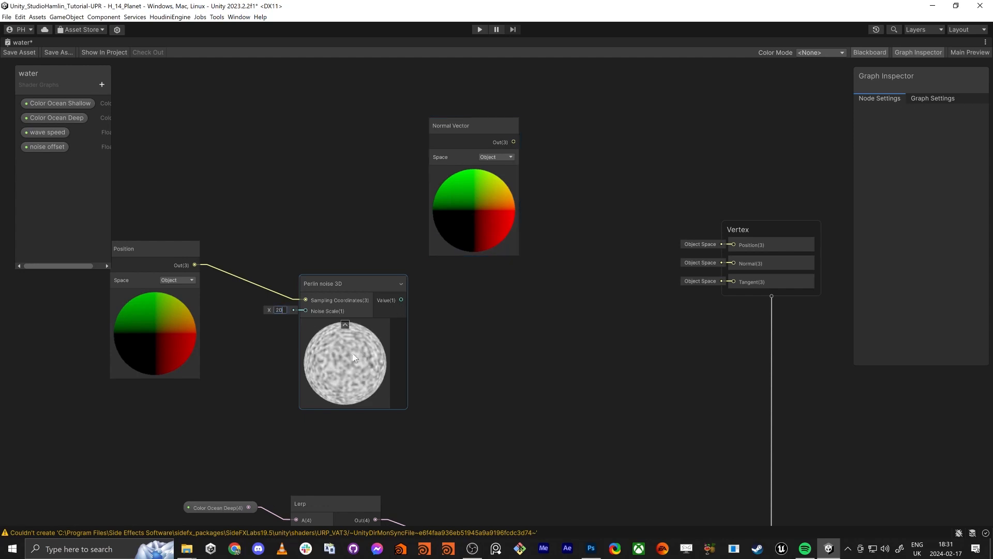
pyautogui.click(496, 309)
pyautogui.press('space')
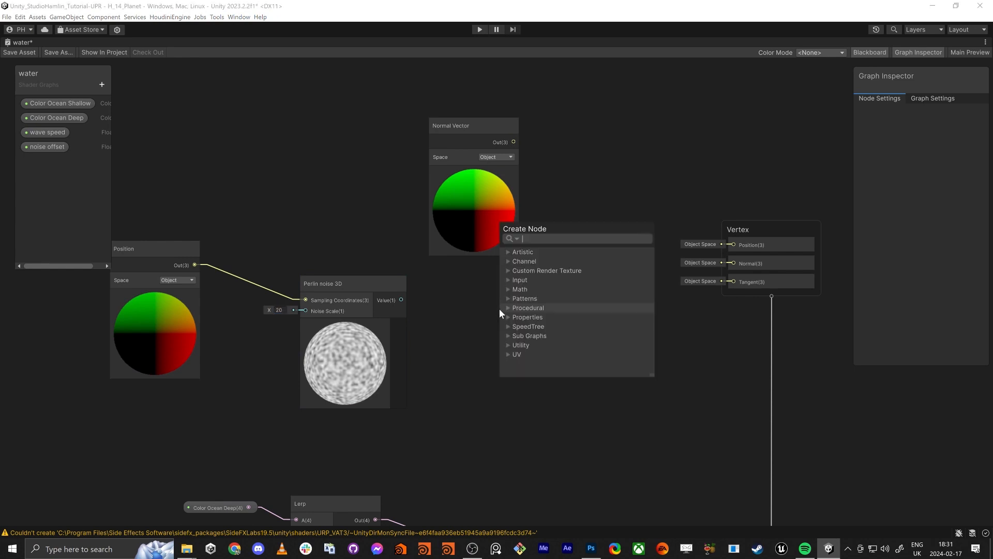
pyautogui.click(473, 371)
pyautogui.moveTo(474, 120); pyautogui.dragTo(353, 105)
# Add a Multiply node and place it between the Perlin noise 3D node and the Vertex block
pyautogui.click(548, 372)
pyautogui.press('space')
pyautogui.write('mul')
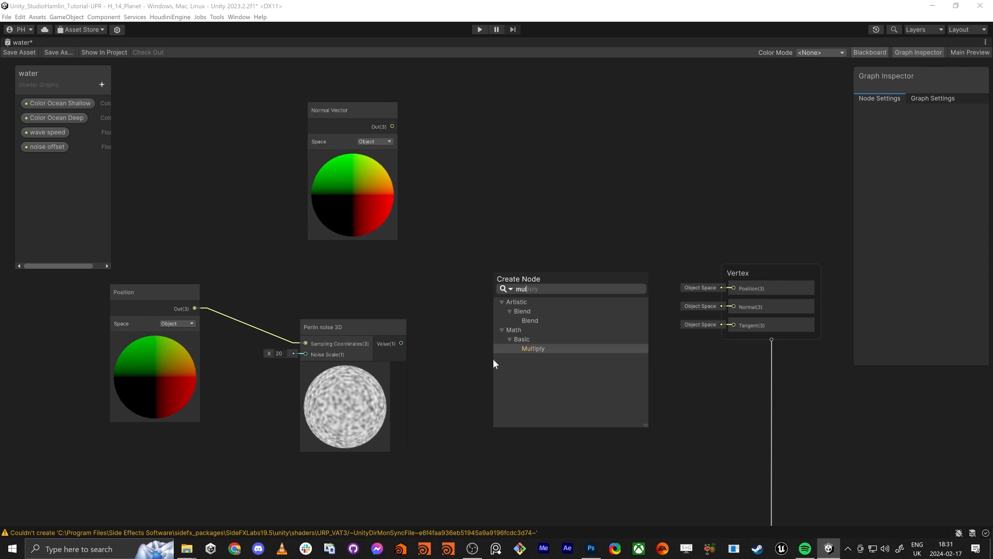
pyautogui.press('Return')
pyautogui.click(510, 379)
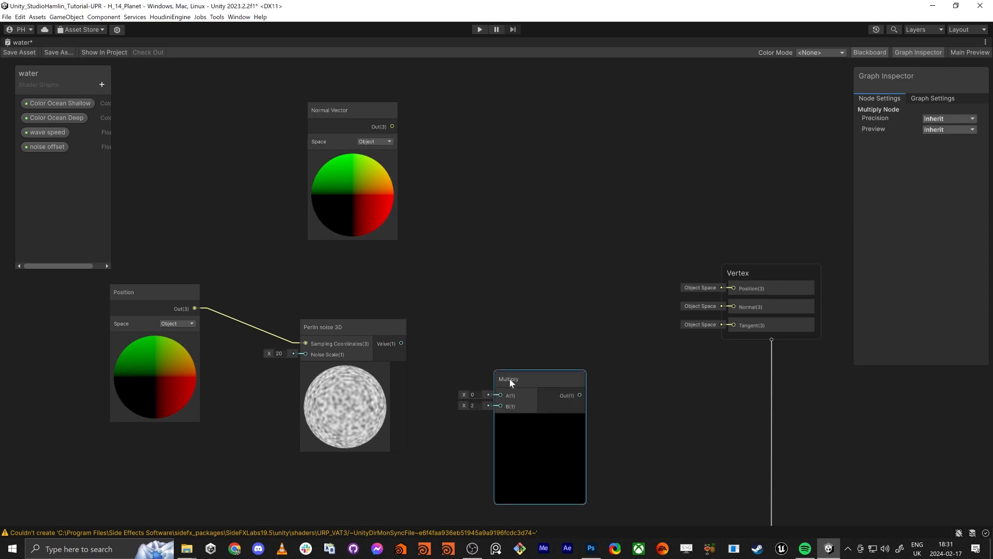
pyautogui.moveTo(510, 379); pyautogui.dragTo(495, 308)
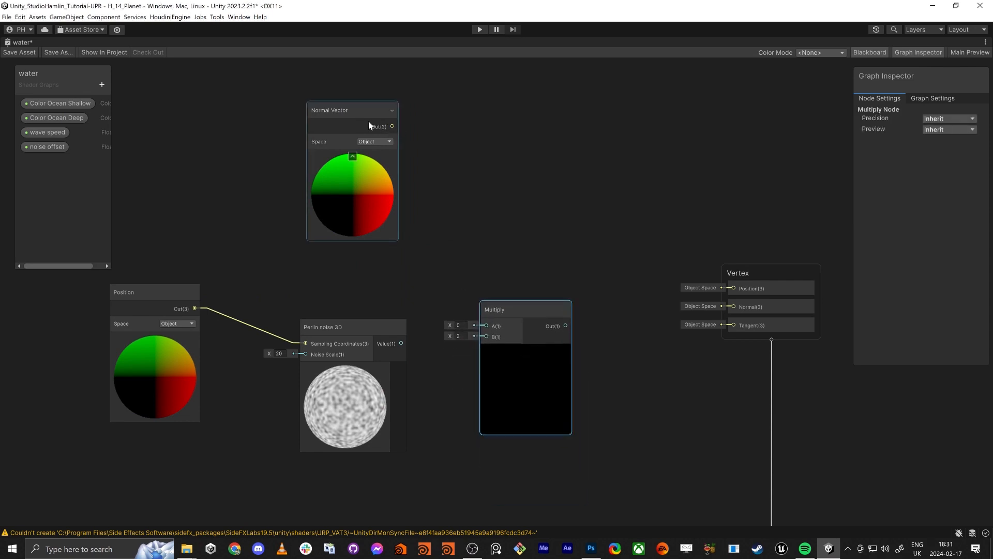
# Connect the Normal Vector output to Multiply's A and the Perlin noise value to B, and move Multiply closer to the noise node
pyautogui.moveTo(392, 126); pyautogui.dragTo(486, 326)
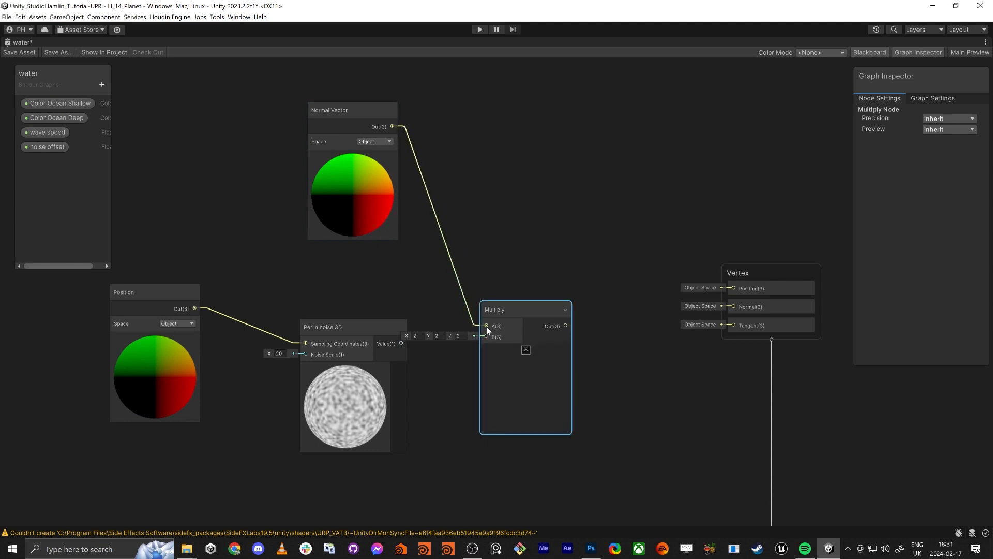
pyautogui.moveTo(403, 346); pyautogui.dragTo(401, 343)
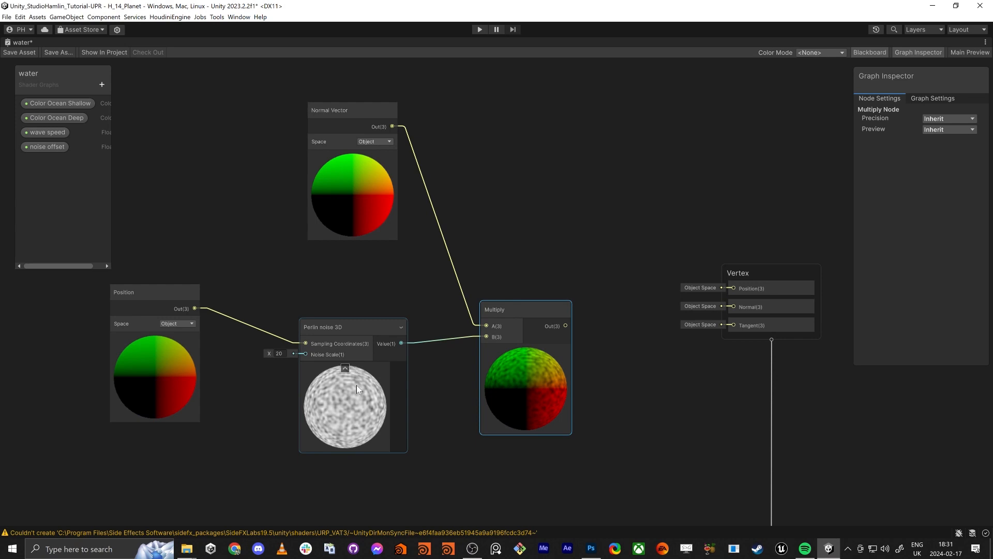
pyautogui.moveTo(511, 312); pyautogui.dragTo(487, 312)
# Add a second Position node, set its Space to Object, and place it above and beyond the Multiply node
pyautogui.click(561, 200)
pyautogui.press('space')
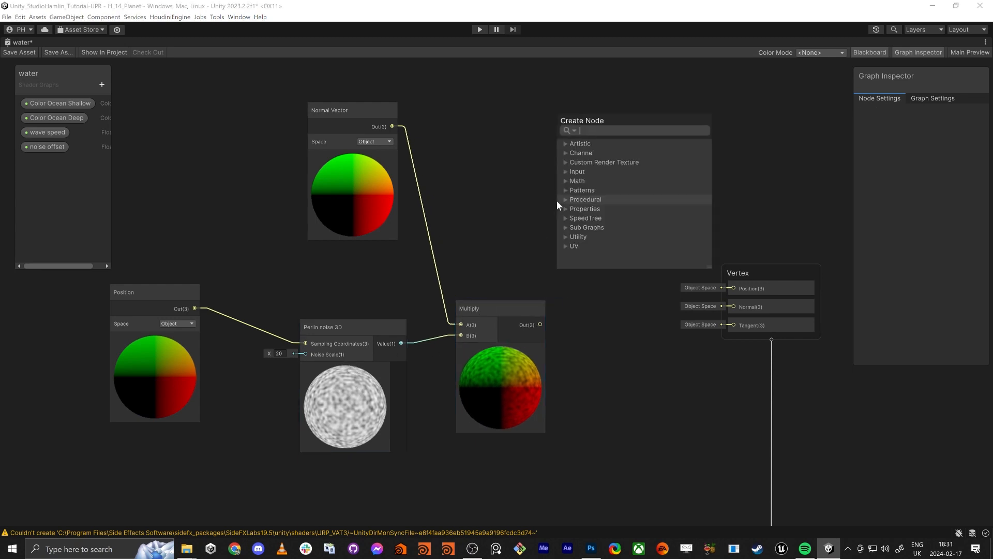
pyautogui.write('position')
pyautogui.press('Return')
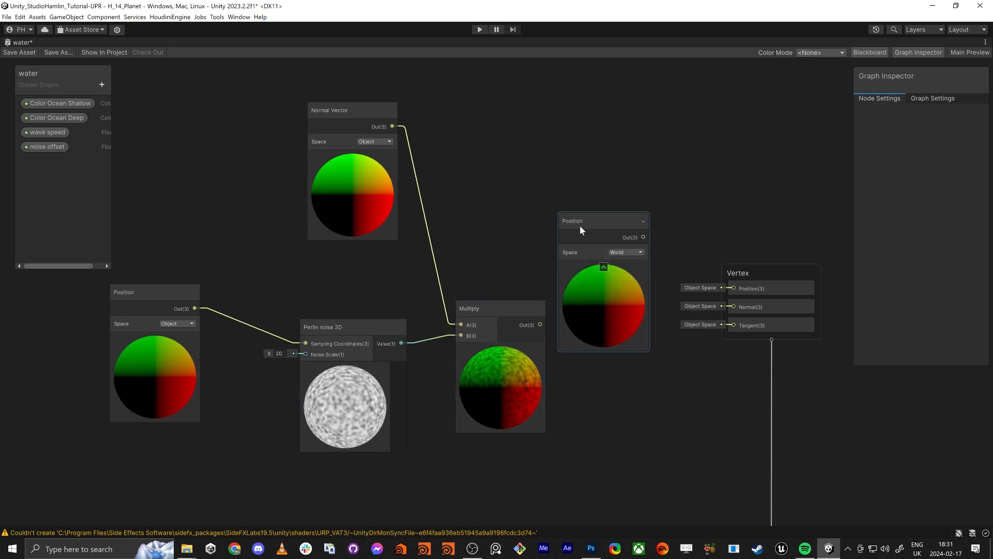
pyautogui.click(624, 252)
pyautogui.click(628, 277)
pyautogui.moveTo(607, 214); pyautogui.dragTo(581, 86)
# Create an Add node that sums the second Position node (A) and the Multiply output (B), and feed it into the Vertex Position
pyautogui.click(588, 253)
pyautogui.press('space')
pyautogui.write('add')
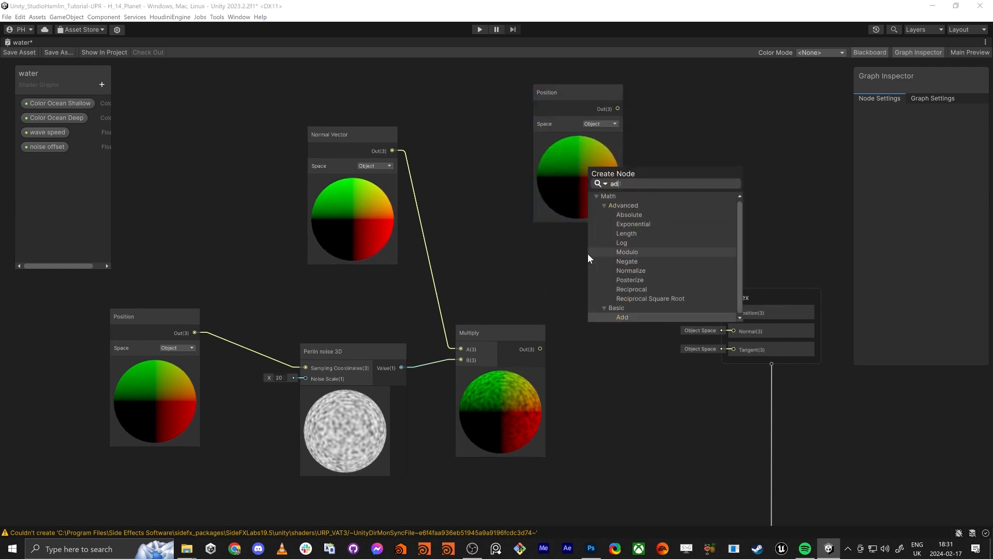
pyautogui.press('Return')
pyautogui.moveTo(598, 290); pyautogui.dragTo(618, 109)
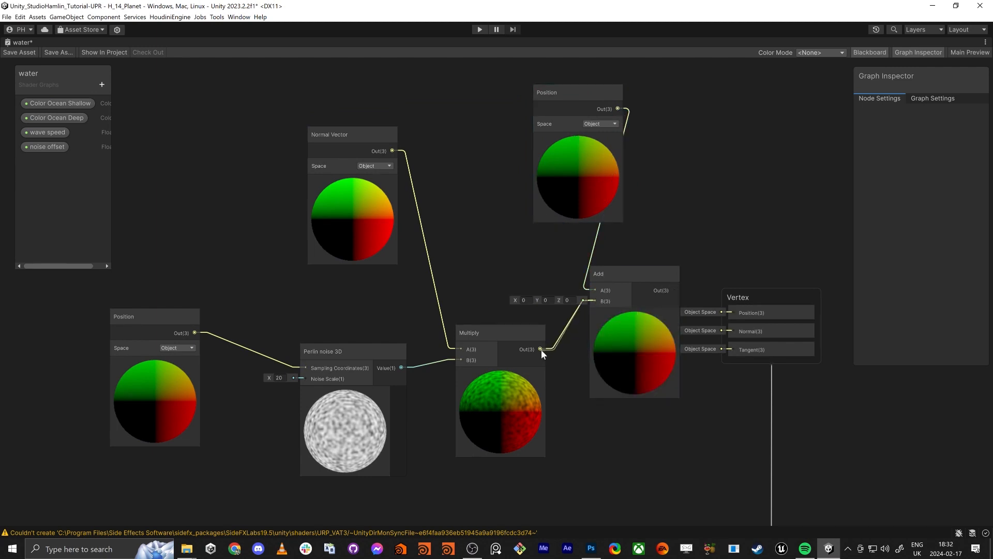
pyautogui.moveTo(541, 349); pyautogui.dragTo(541, 349)
pyautogui.moveTo(621, 275); pyautogui.dragTo(588, 292)
pyautogui.moveTo(643, 307); pyautogui.dragTo(733, 312)
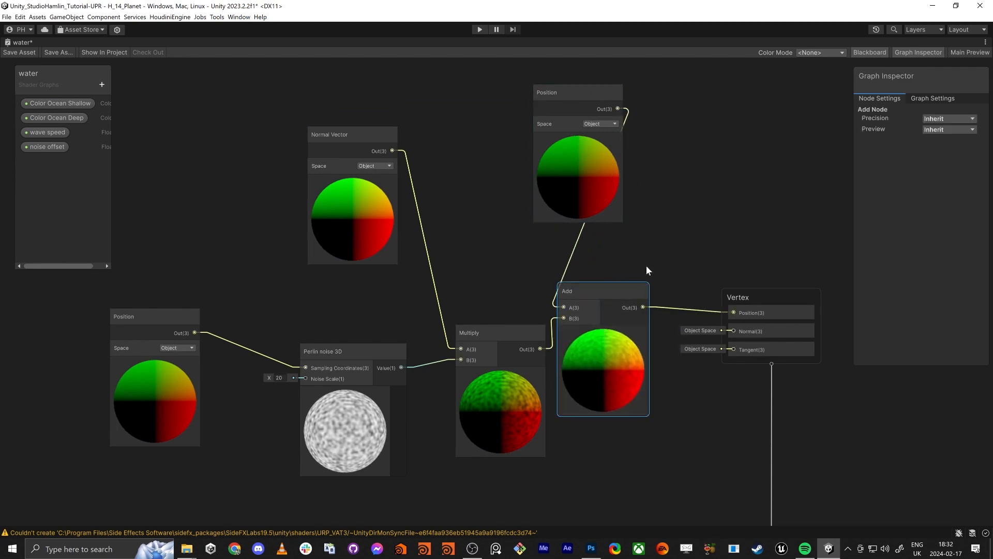
# Line up the noise Position, Perlin noise 3D and Multiply nodes in a row before Add, repositioning the nodes above them too
pyautogui.moveTo(647, 265); pyautogui.dragTo(800, 270, button='middle')
pyautogui.scroll(-1, 799, 269)
pyautogui.moveTo(758, 122); pyautogui.dragTo(674, 125)
pyautogui.moveTo(531, 161); pyautogui.dragTo(463, 154)
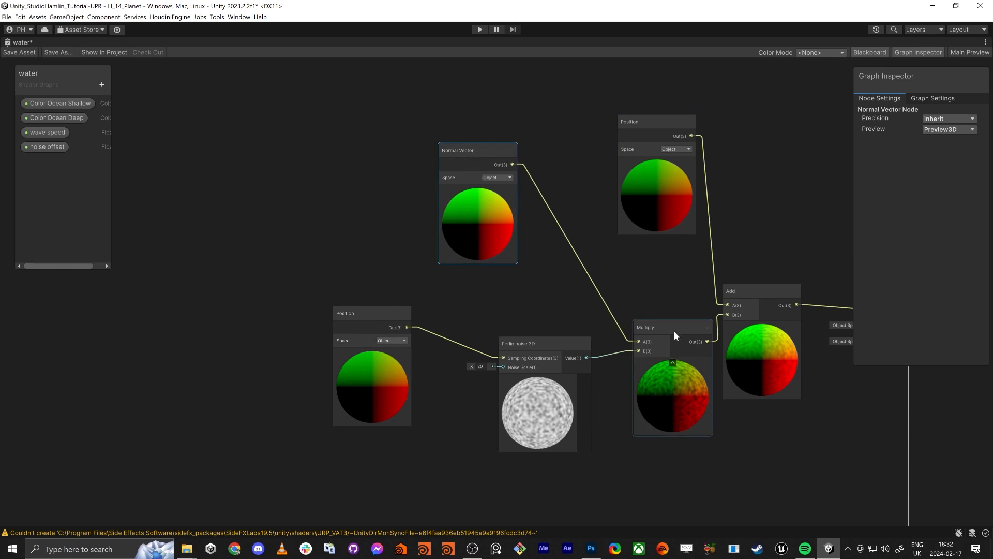
pyautogui.moveTo(674, 336); pyautogui.dragTo(636, 305)
pyautogui.moveTo(572, 343); pyautogui.dragTo(520, 304)
pyautogui.moveTo(365, 324); pyautogui.dragTo(352, 314)
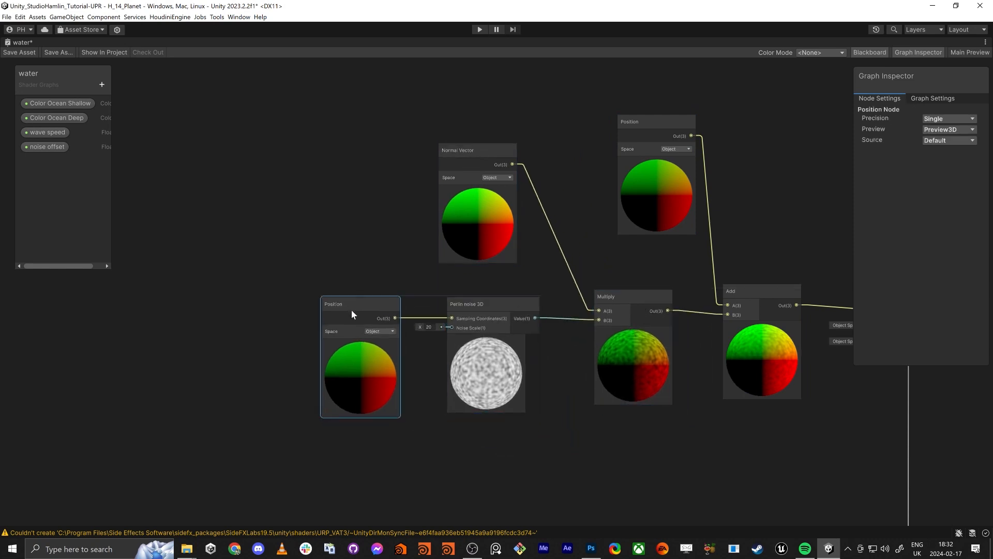
# Shift the noise Position, Perlin noise 3D and Multiply nodes together away from Add, and rearrange Normal Vector, second Position and Add to match
pyautogui.moveTo(283, 292); pyautogui.dragTo(671, 373)
pyautogui.moveTo(626, 296); pyautogui.dragTo(567, 295)
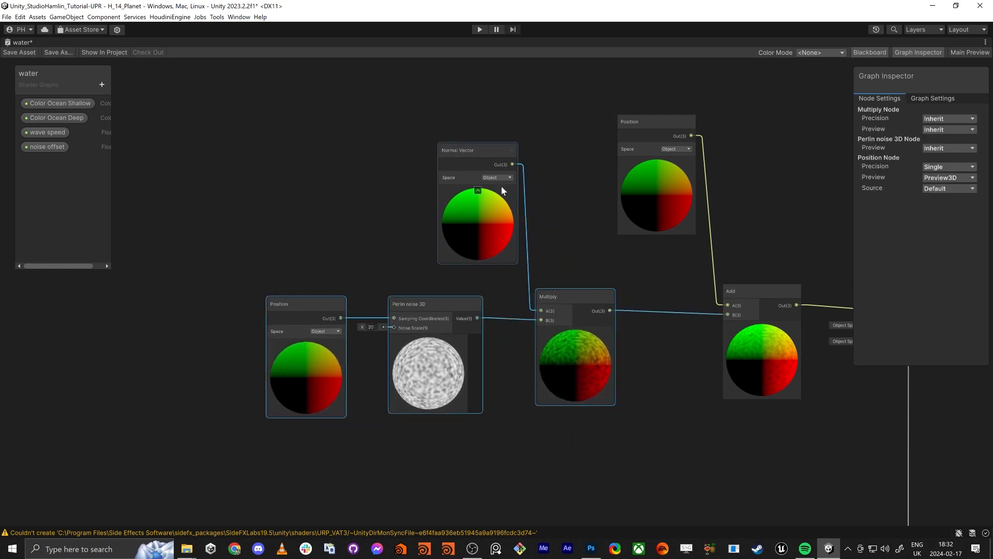
pyautogui.click(483, 150)
pyautogui.moveTo(483, 150); pyautogui.dragTo(422, 148)
pyautogui.moveTo(630, 141); pyautogui.dragTo(585, 148)
pyautogui.moveTo(766, 300); pyautogui.dragTo(734, 295)
pyautogui.click(758, 205)
pyautogui.moveTo(693, 172); pyautogui.dragTo(540, 193, button='middle')
pyautogui.moveTo(453, 152); pyautogui.dragTo(457, 155)
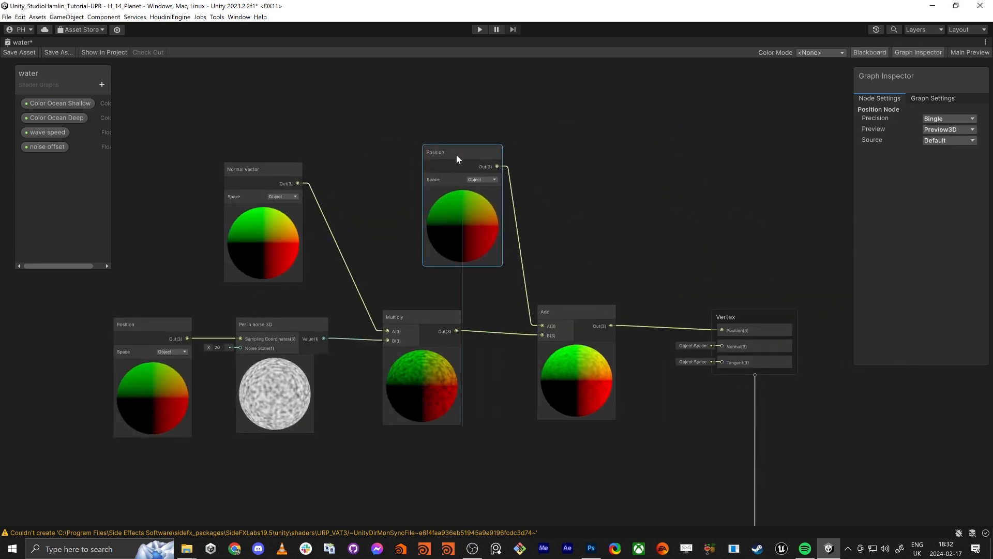
# Move the Normal Vector and noise chain nodes slightly farther from Add, and place Normal Vector directly above Perlin noise 3D
pyautogui.click(563, 315)
pyautogui.press('a')
pyautogui.click(426, 468)
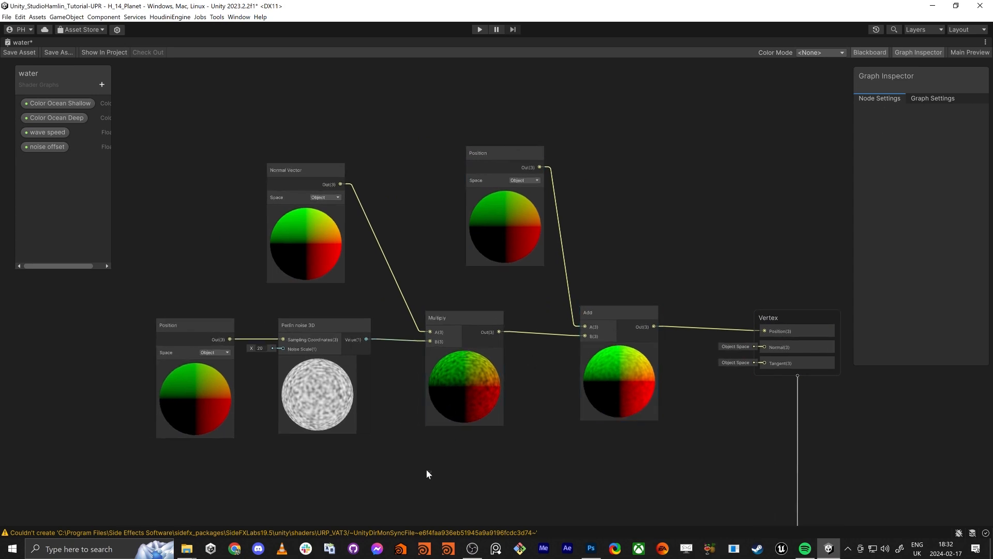
pyautogui.moveTo(426, 469); pyautogui.dragTo(239, 176)
pyautogui.moveTo(299, 171)
pyautogui.mouseDown()
pyautogui.moveTo(296, 237)
pyautogui.moveTo(302, 177)
pyautogui.moveTo(283, 182)
pyautogui.mouseUp()
pyautogui.press('a')
pyautogui.click(464, 206)
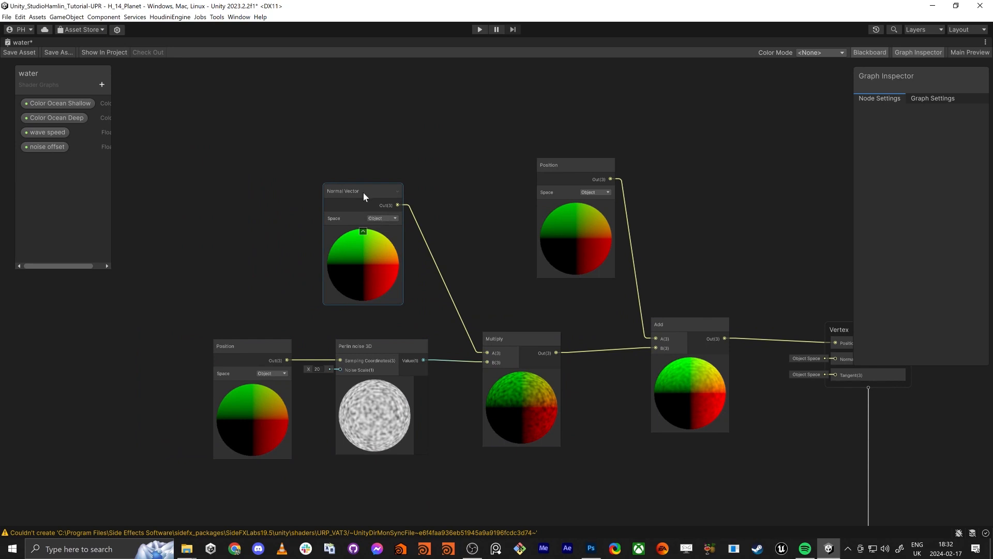
pyautogui.moveTo(363, 193); pyautogui.dragTo(389, 183)
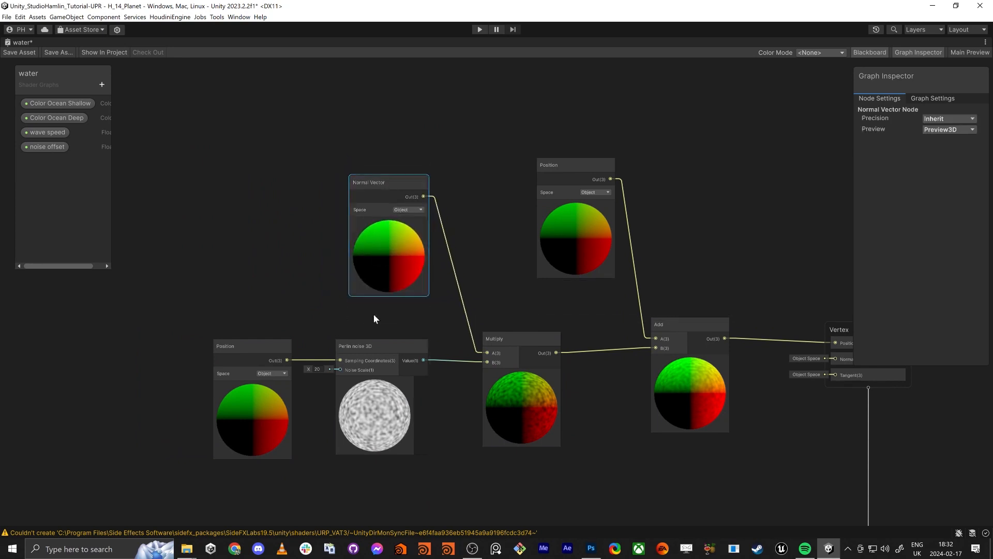
pyautogui.click(387, 342)
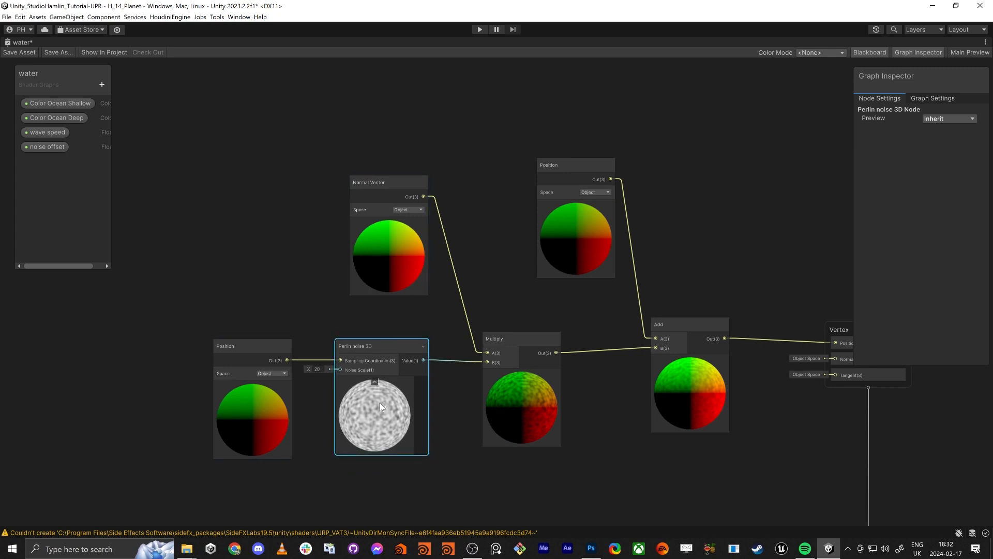
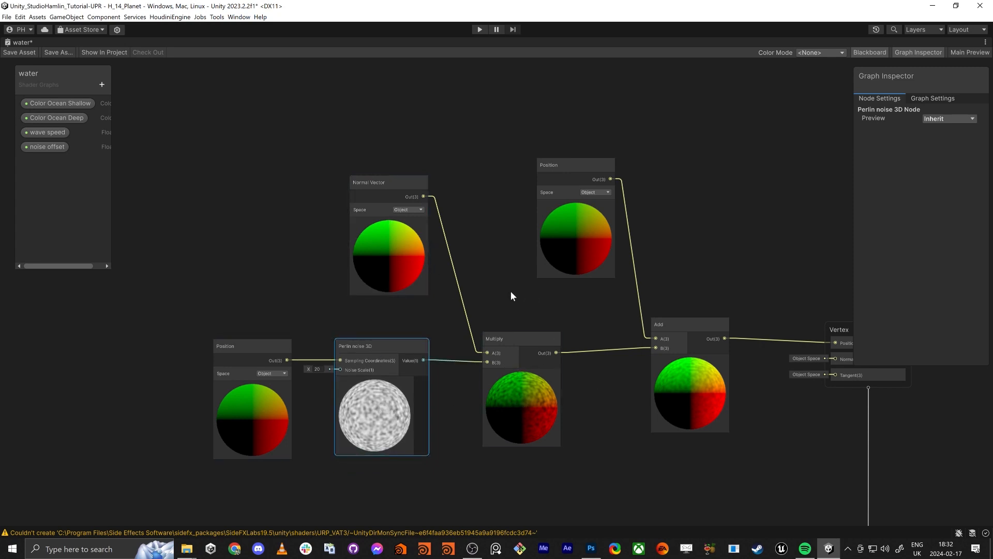
# Save the water graph, restore the multi-panel layout, and inspect the displaced planet water surface in the scene
pyautogui.click(20, 52)
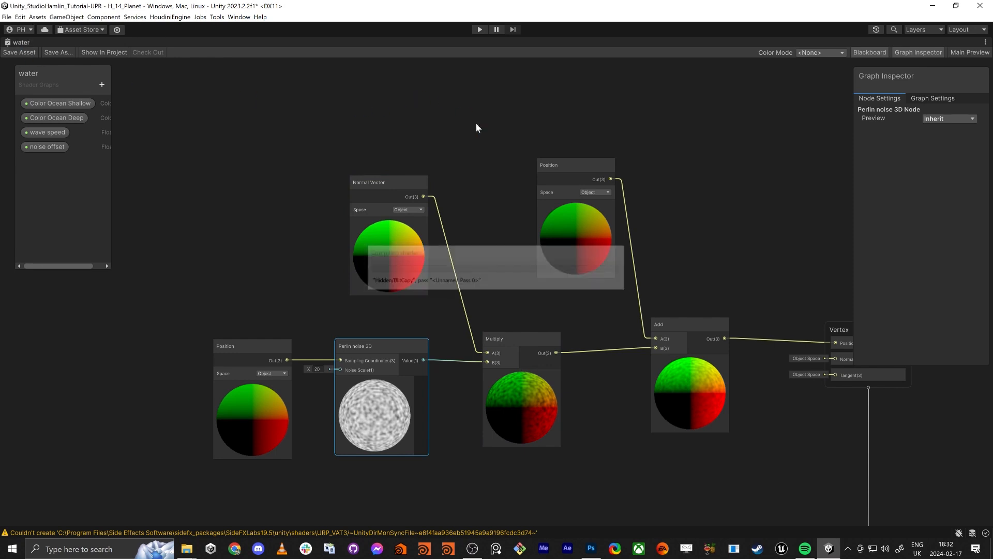
pyautogui.hotkey('shift', 'space')
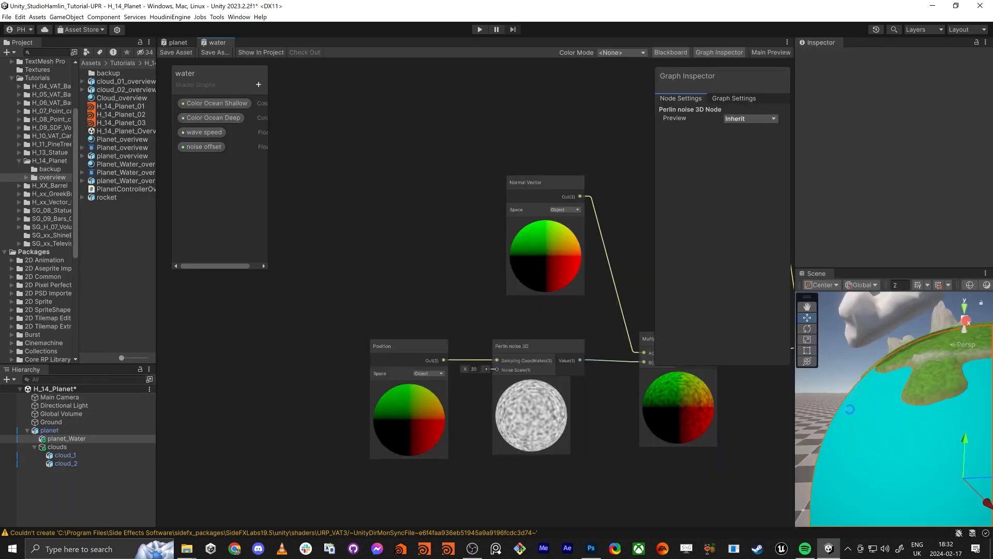
pyautogui.scroll(5, 863, 420)
pyautogui.scroll(-5, 865, 419)
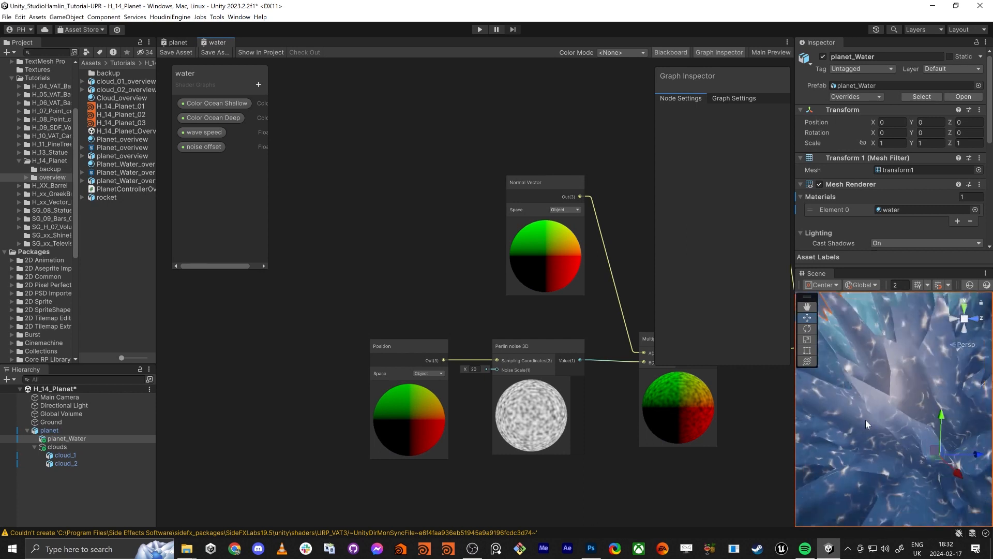
pyautogui.scroll(-3, 866, 424)
pyautogui.press('w')
pyautogui.moveTo(865, 426); pyautogui.dragTo(854, 408, button='right')
pyautogui.press('s')
pyautogui.press('w')
# Move the noise Position node far away from Perlin noise 3D, leaving a wide gap between them for more nodes
pyautogui.moveTo(311, 439); pyautogui.dragTo(349, 417, button='middle')
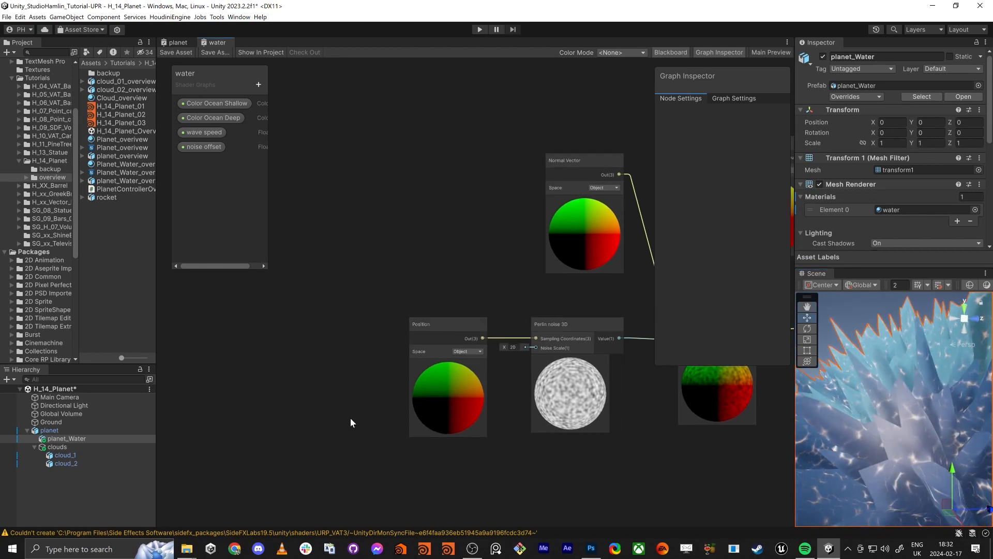
pyautogui.moveTo(439, 335); pyautogui.dragTo(208, 338)
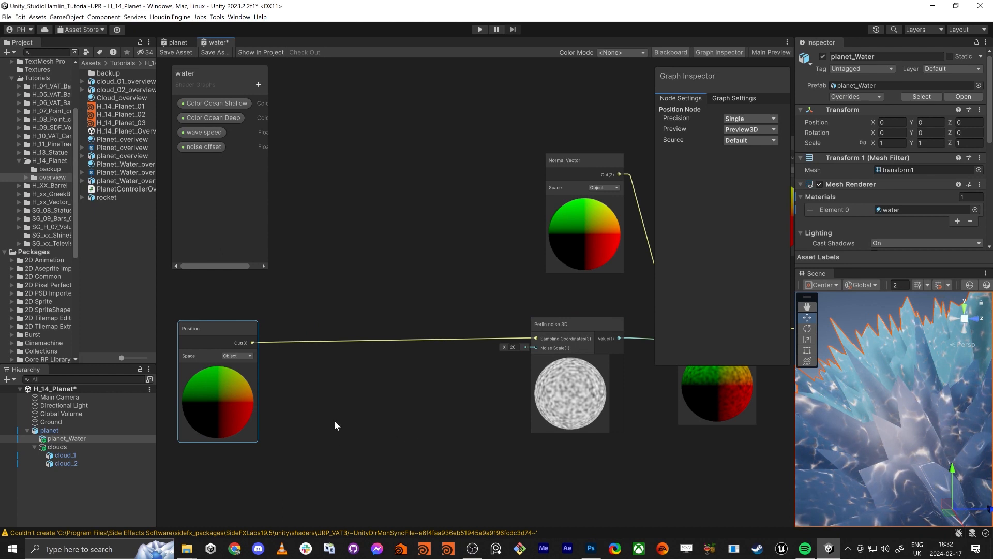
pyautogui.moveTo(293, 457); pyautogui.dragTo(392, 414, button='middle')
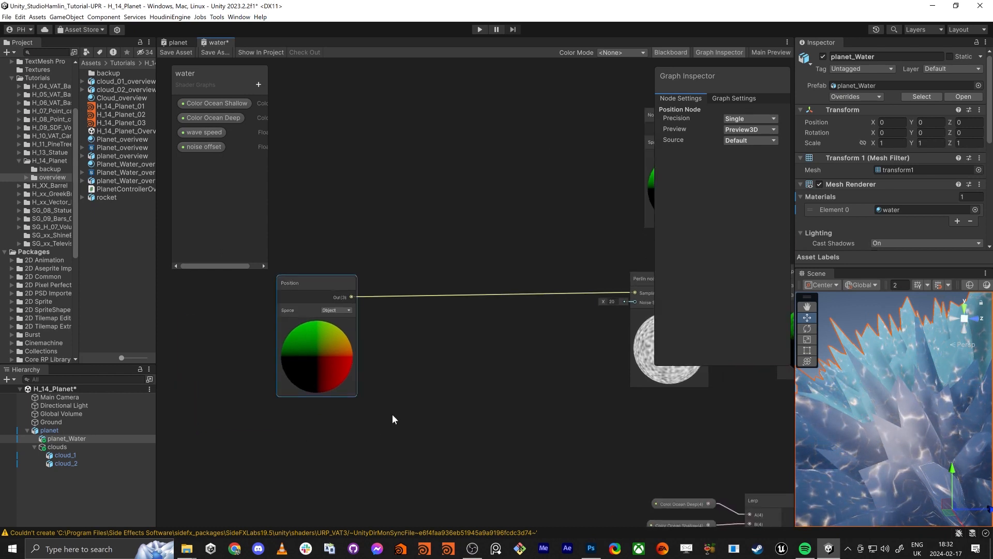
pyautogui.click(339, 442)
# Look over the whole vertex displacement node chain and switch to Photoshop
pyautogui.moveTo(573, 403); pyautogui.dragTo(507, 408, button='middle')
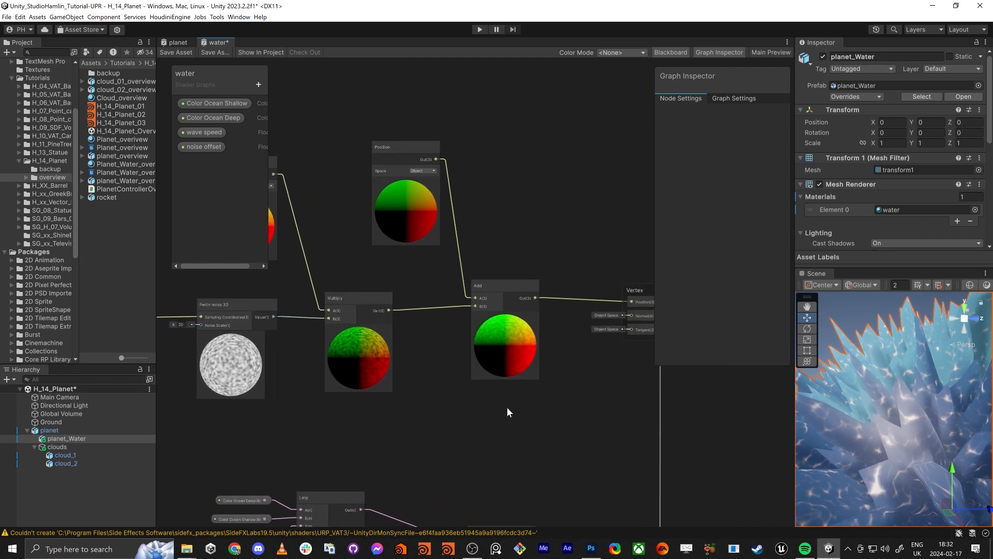
pyautogui.moveTo(377, 321); pyautogui.dragTo(562, 341, button='middle')
pyautogui.scroll(-3, 562, 346)
pyautogui.hotkey('alt', 'Tab')
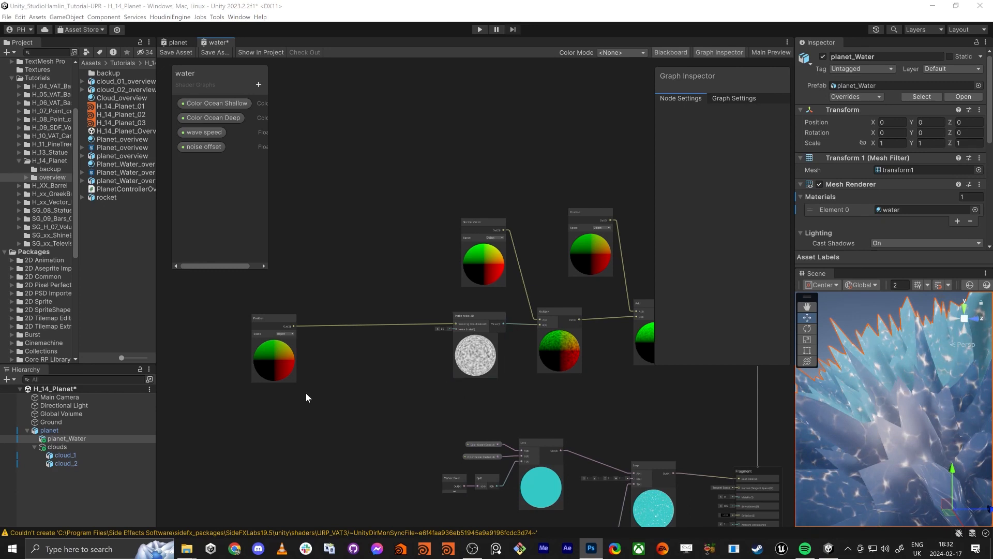
# Move the noise chain with Normal Vector and Multiply farther from Add, and lower the ocean colour Lerp group slightly
pyautogui.moveTo(299, 395); pyautogui.dragTo(546, 206)
pyautogui.moveTo(559, 309); pyautogui.dragTo(459, 305)
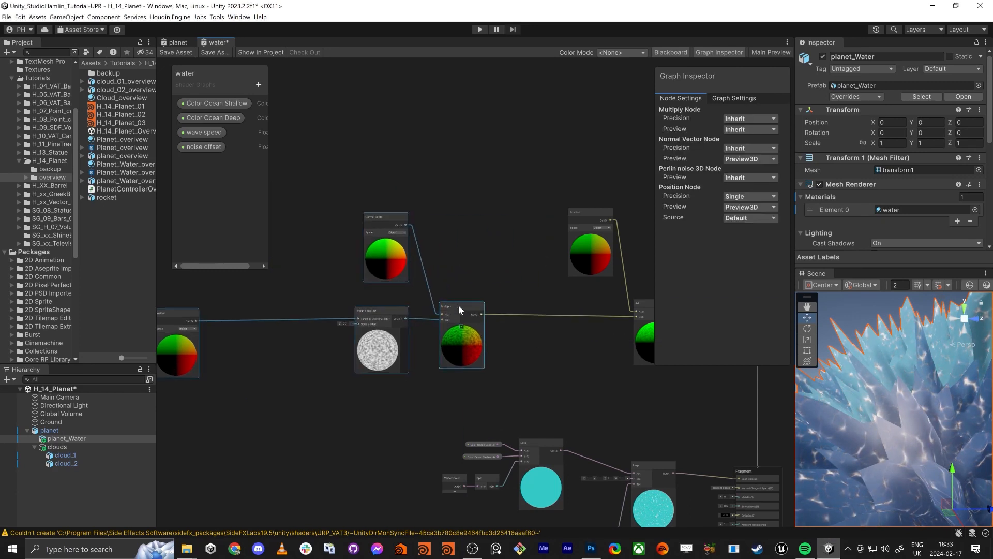
pyautogui.click(548, 377)
pyautogui.moveTo(469, 415); pyautogui.dragTo(435, 342, button='middle')
pyautogui.moveTo(381, 357); pyautogui.dragTo(523, 429)
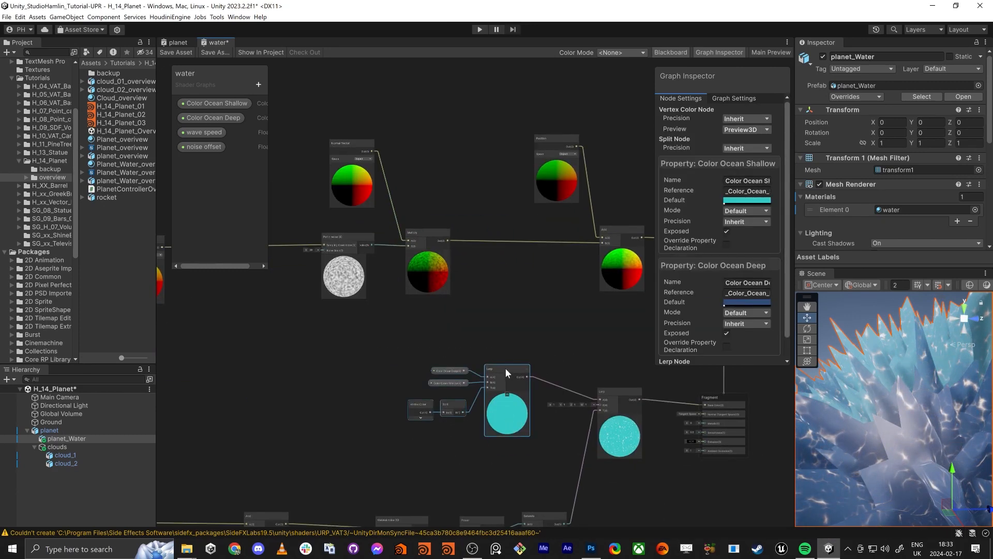
pyautogui.moveTo(505, 368); pyautogui.dragTo(490, 401)
pyautogui.click(473, 344)
# Maximise the graph view and add a Vertex Color node below Perlin noise 3D
pyautogui.hotkey('shift', 'space')
pyautogui.moveTo(424, 344); pyautogui.dragTo(535, 355, button='middle')
pyautogui.scroll(3, 502, 314)
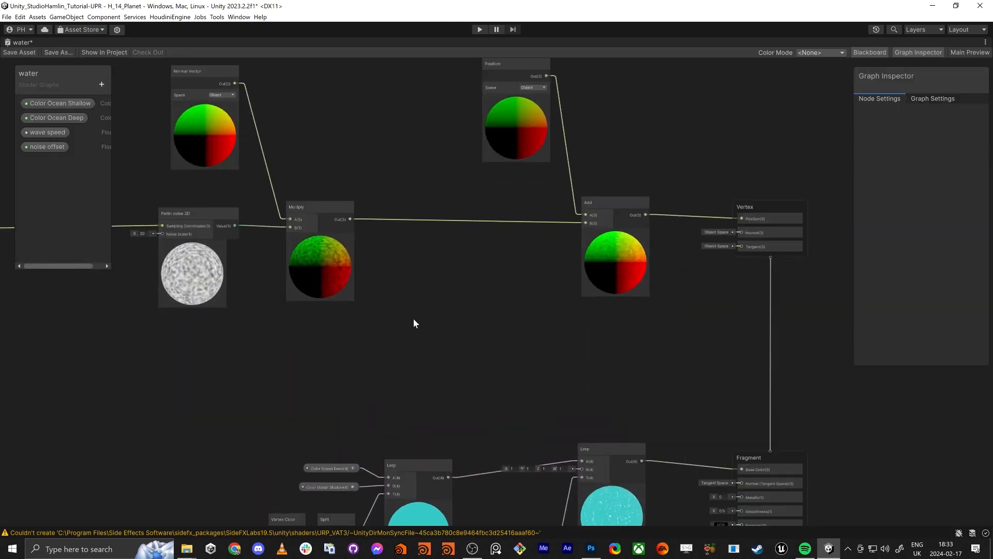
pyautogui.moveTo(413, 318); pyautogui.dragTo(546, 355, button='middle')
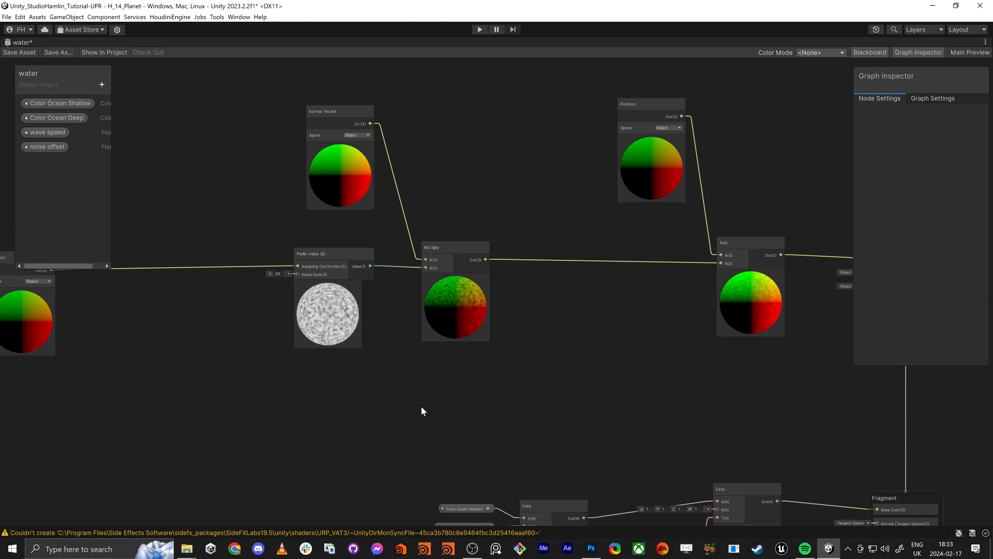
pyautogui.press('space')
pyautogui.write('vertex col')
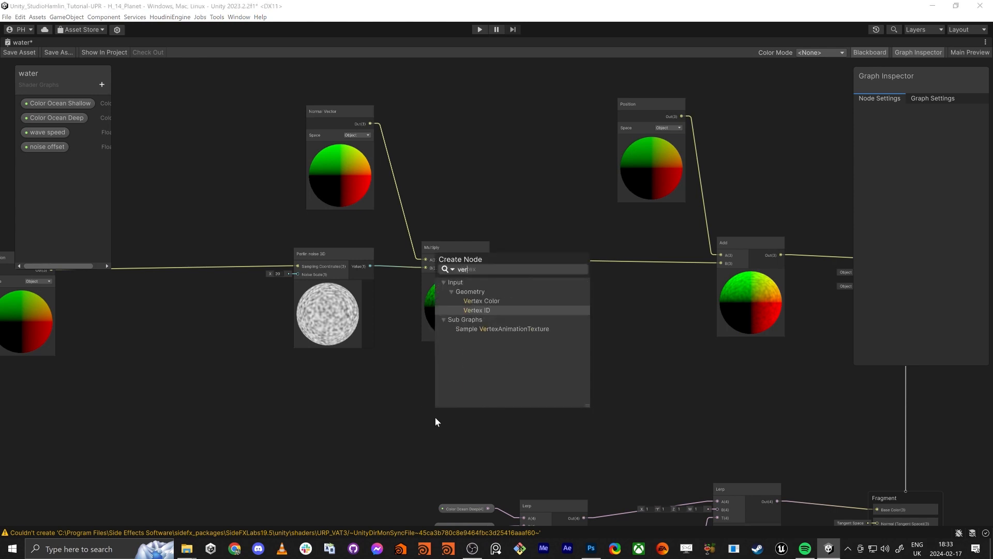
pyautogui.press('Return')
pyautogui.moveTo(473, 434); pyautogui.dragTo(312, 391)
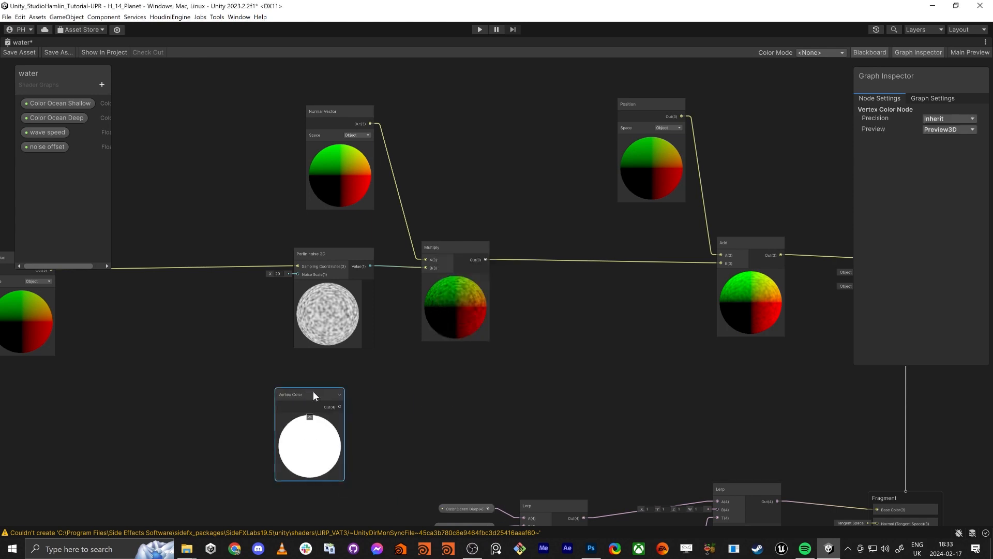
# Add a Split node fed by the new Vertex Color output
pyautogui.scroll(-2, 369, 418)
pyautogui.moveTo(368, 417); pyautogui.dragTo(309, 346, button='middle')
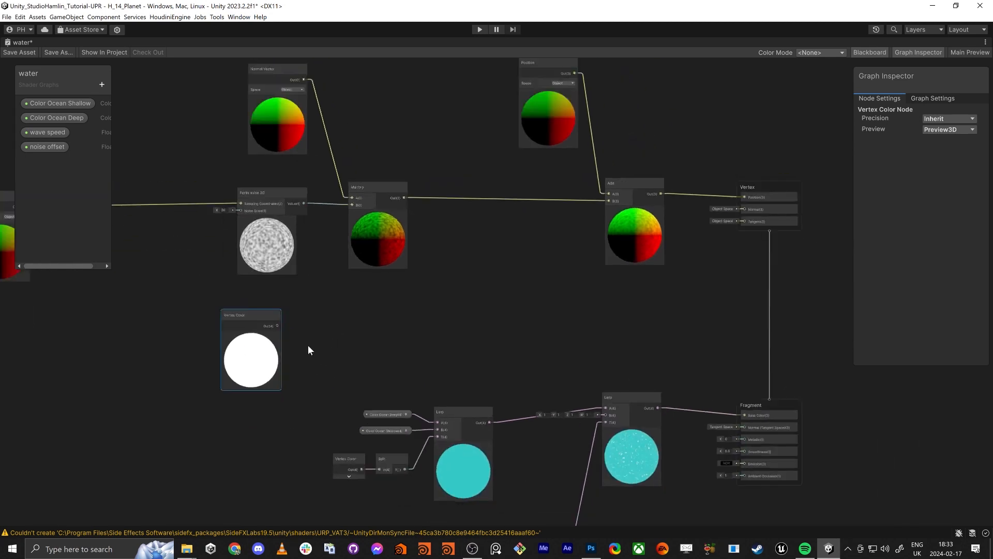
pyautogui.moveTo(274, 324); pyautogui.dragTo(301, 331)
pyautogui.write('split')
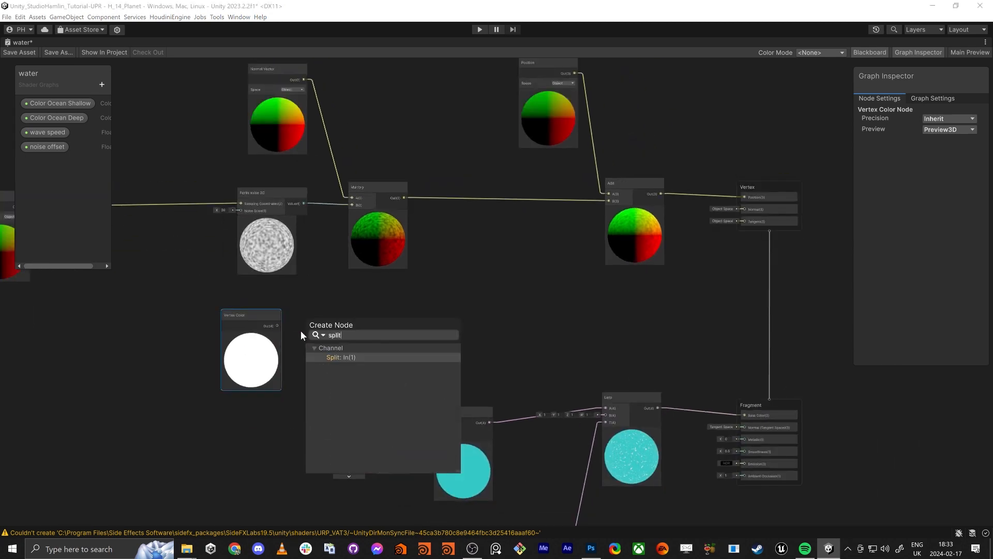
pyautogui.press('Return')
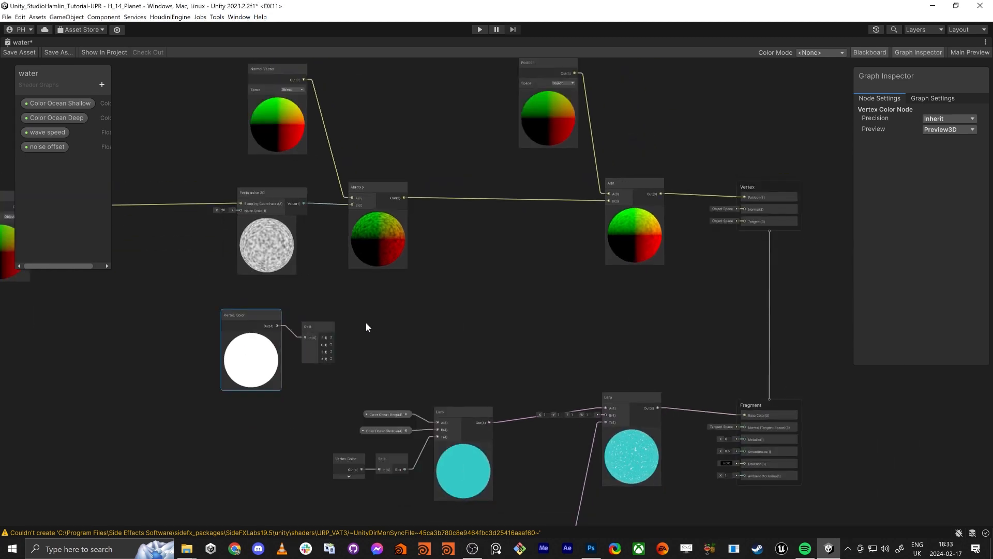
# Preview the vertex colour's red channel on the planet by routing Split R to Base Color, disconnecting vertex Position and saving
pyautogui.moveTo(332, 338); pyautogui.dragTo(744, 415)
pyautogui.moveTo(713, 304); pyautogui.dragTo(700, 281)
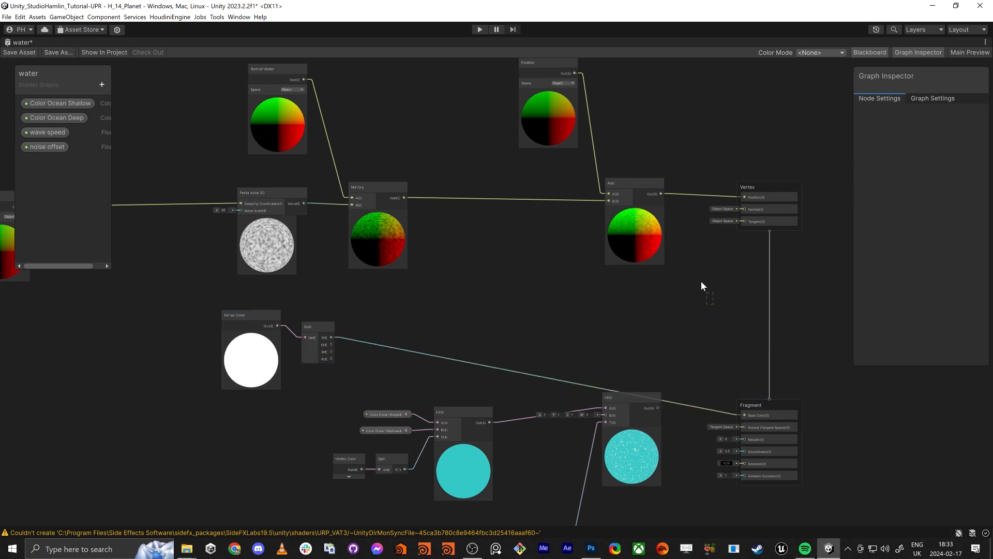
pyautogui.click(681, 195)
pyautogui.press('Delete')
pyautogui.click(16, 51)
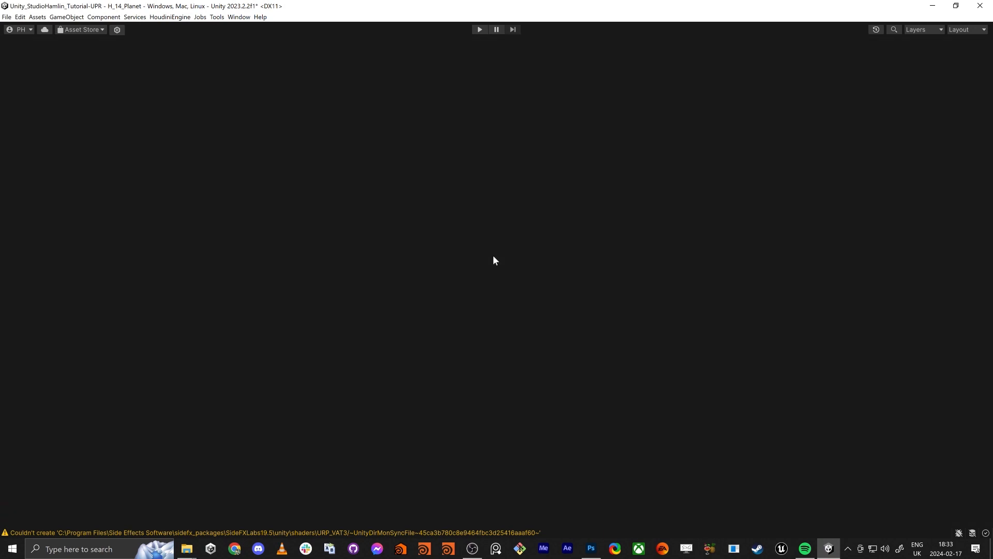
pyautogui.scroll(3, 870, 415)
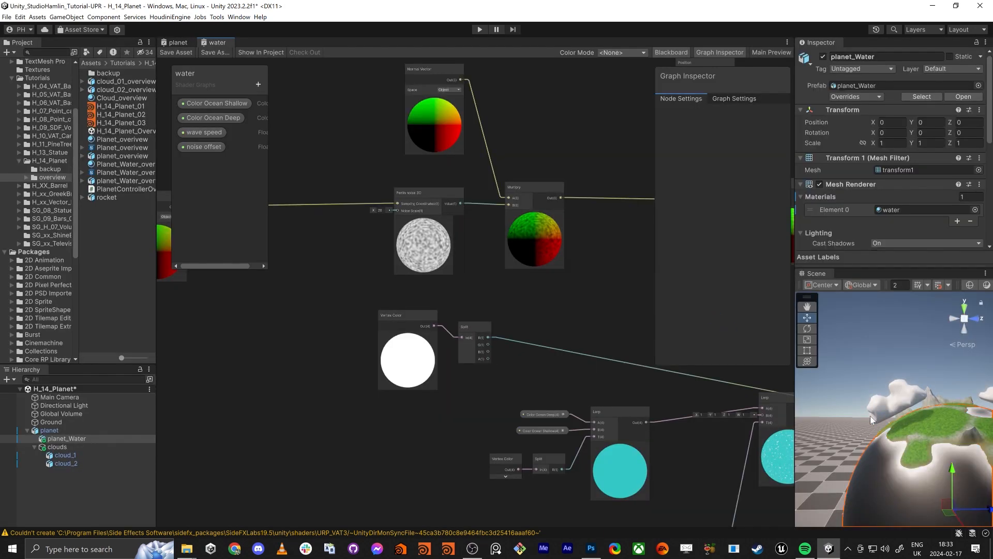
pyautogui.keyDown('alt'); pyautogui.moveTo(870, 415); pyautogui.dragTo(856, 446); pyautogui.keyUp('alt')
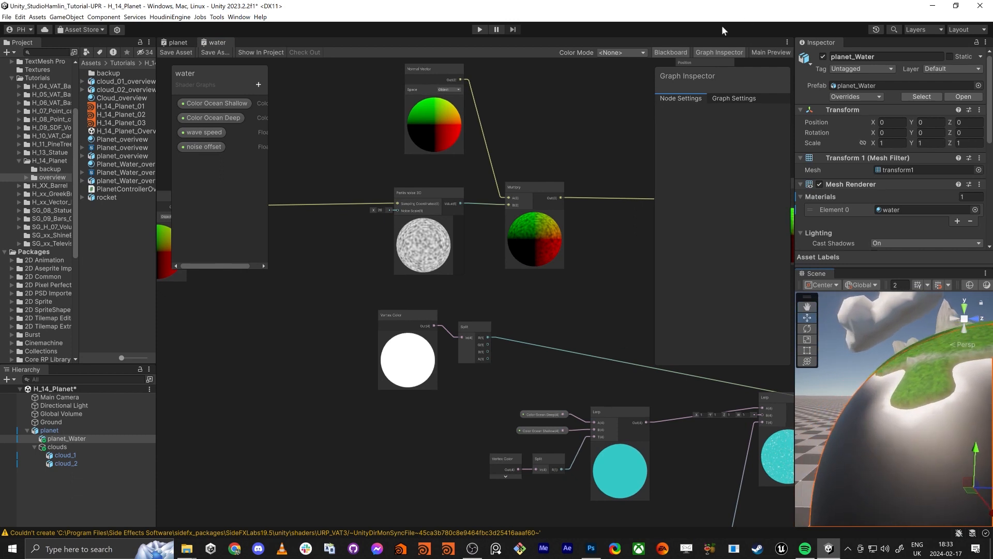
# Hide the Graph Inspector and Blackboard, and reconnect the final Lerp to Base Color and Add to vertex Position
pyautogui.click(704, 52)
pyautogui.click(670, 52)
pyautogui.scroll(-5, 621, 240)
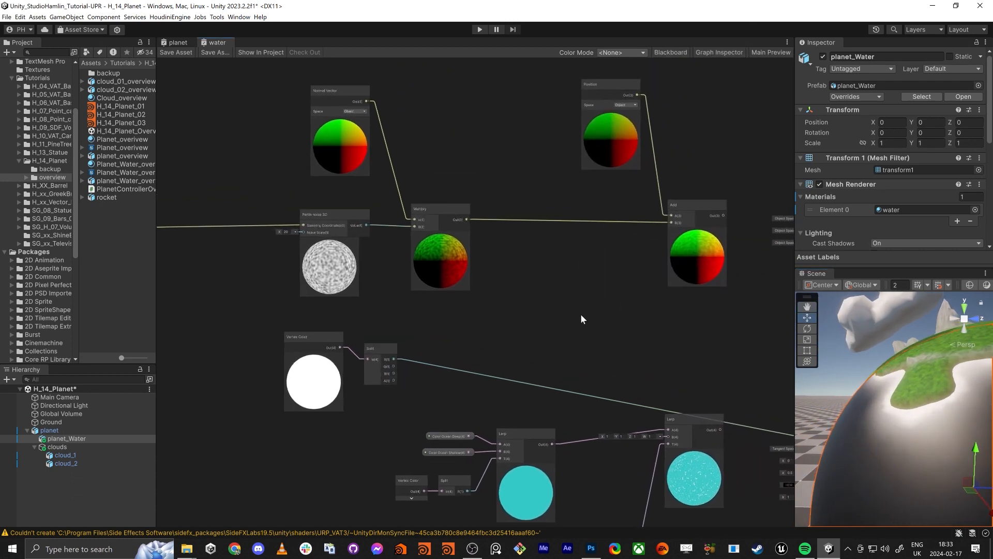
pyautogui.scroll(5, 731, 317)
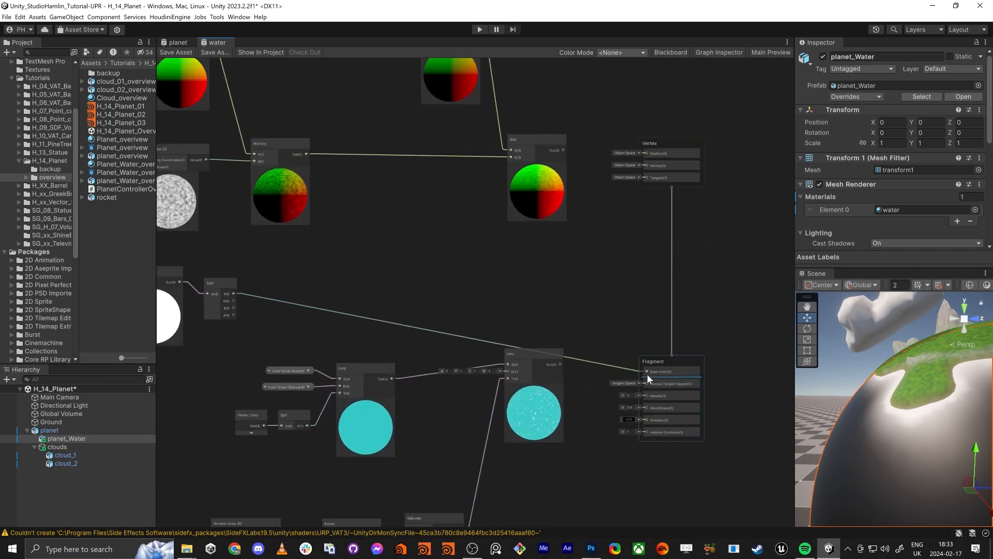
pyautogui.moveTo(615, 364); pyautogui.dragTo(560, 364)
pyautogui.moveTo(560, 152); pyautogui.dragTo(646, 153)
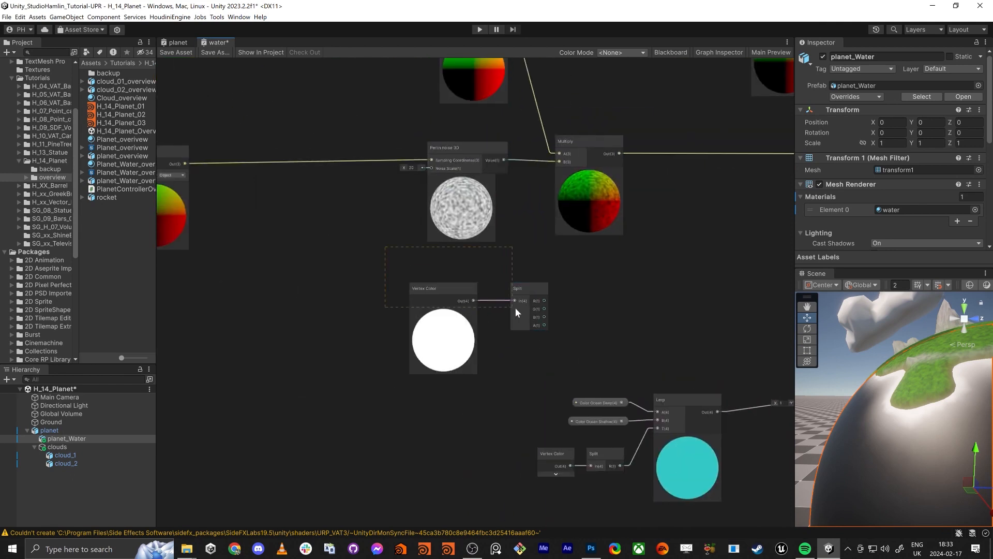
# Shift Vertex Color and Split aside and add a One Minus node fed by Split's R output
pyautogui.moveTo(517, 300); pyautogui.dragTo(421, 296)
pyautogui.click(447, 305)
pyautogui.press('space')
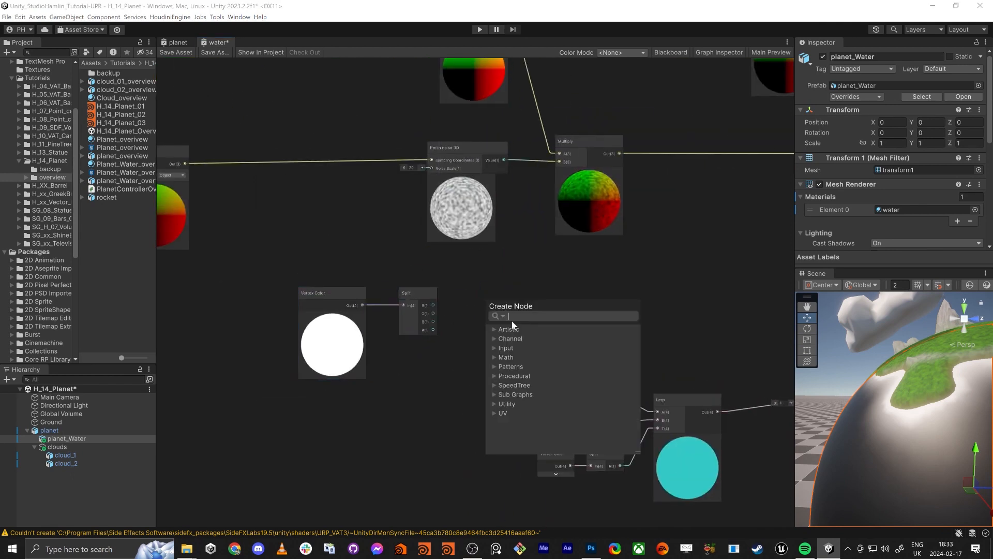
pyautogui.write('one min')
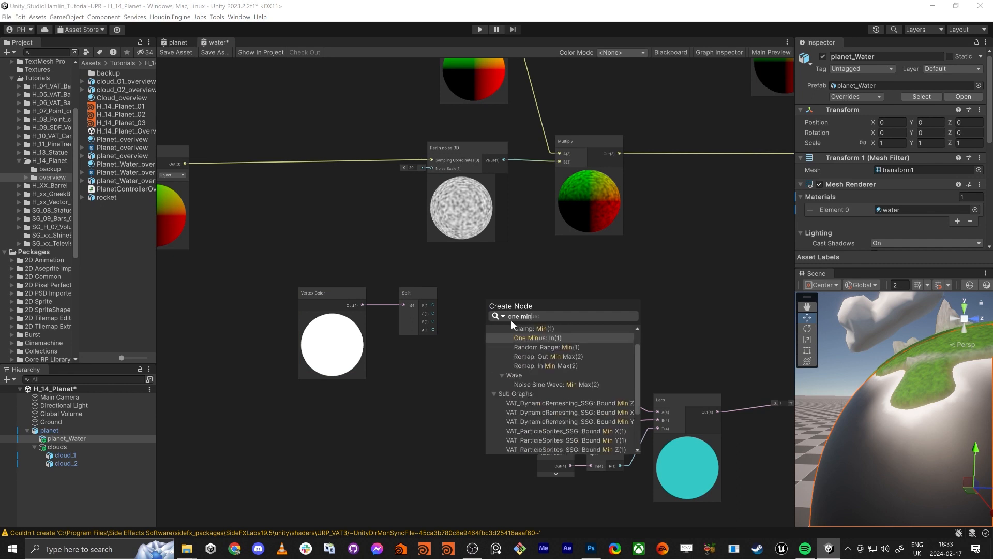
pyautogui.press('Return')
pyautogui.moveTo(534, 307); pyautogui.dragTo(517, 297)
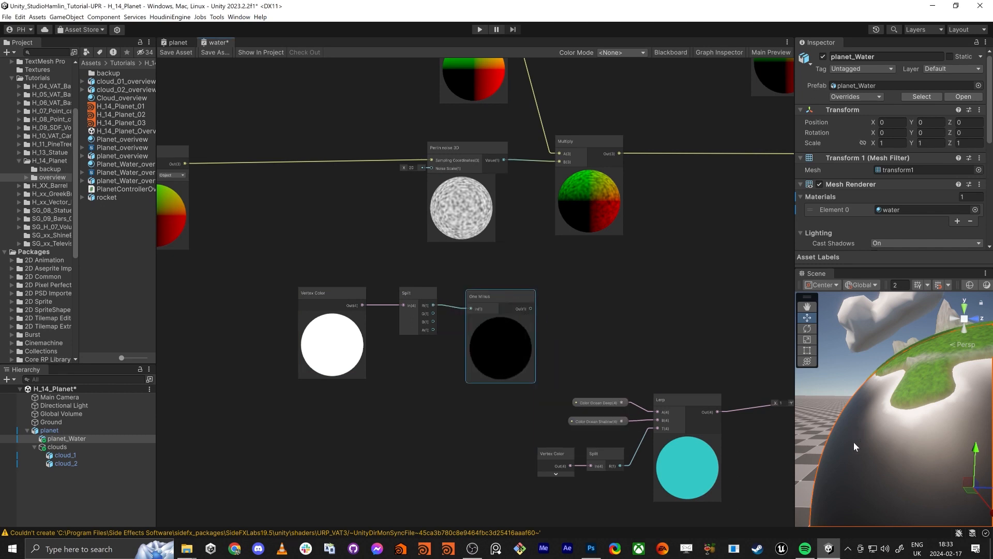
# Add a Multiply node combining the displacement Multiply with One Minus, and feed its result into Add's B input
pyautogui.moveTo(674, 305); pyautogui.dragTo(542, 306, button='middle')
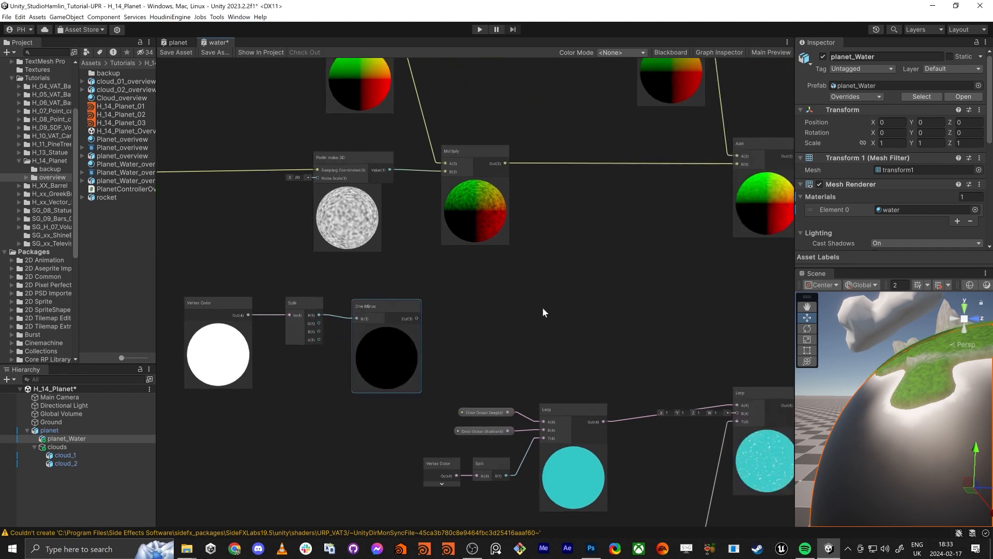
pyautogui.press('space')
pyautogui.write('mult')
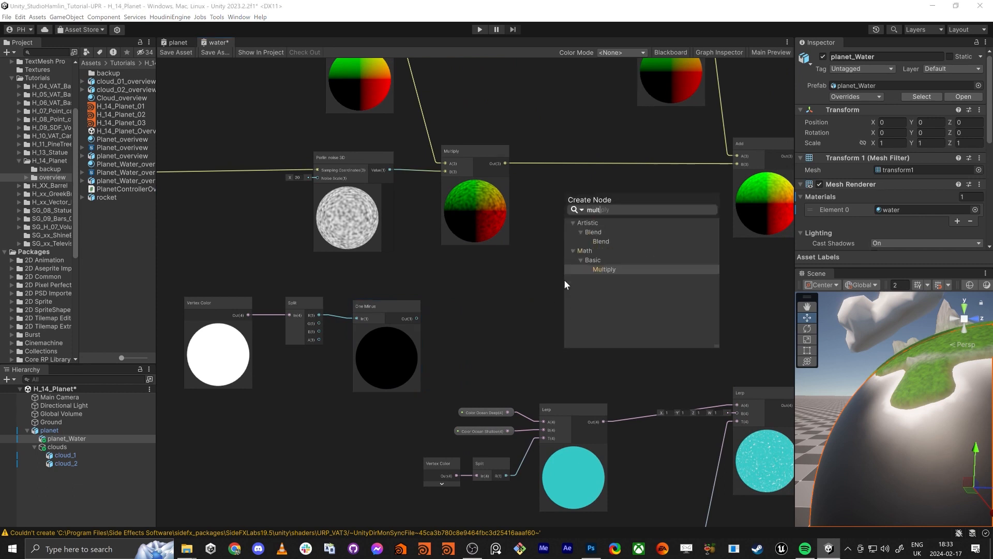
pyautogui.press('Return')
pyautogui.moveTo(507, 164); pyautogui.dragTo(569, 309)
pyautogui.moveTo(569, 317); pyautogui.dragTo(495, 317)
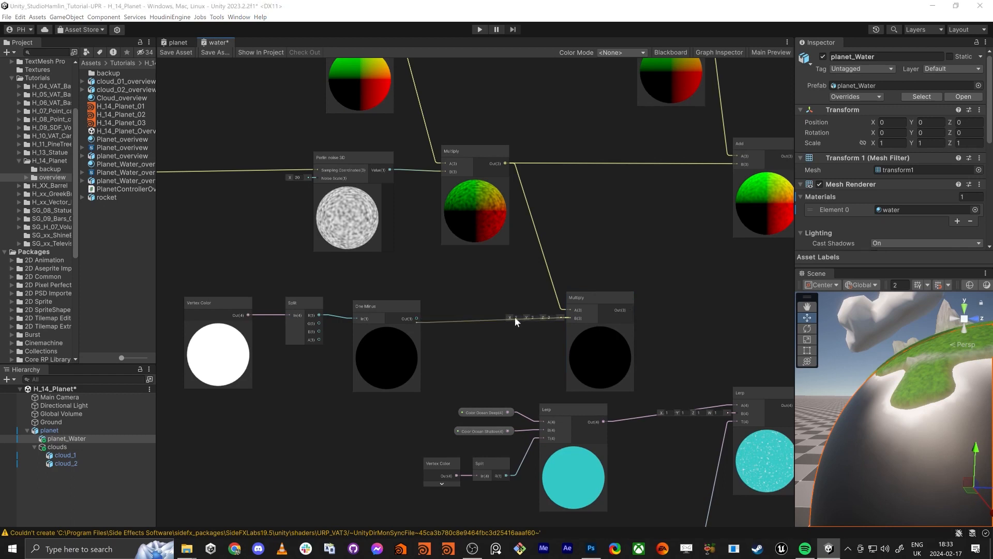
pyautogui.moveTo(628, 309); pyautogui.dragTo(738, 161)
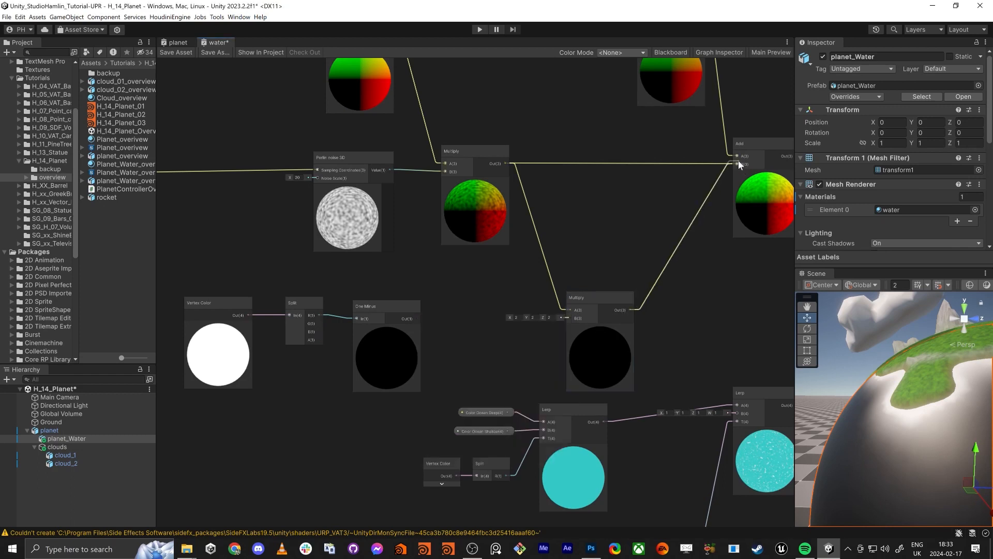
pyautogui.moveTo(568, 317); pyautogui.dragTo(417, 319)
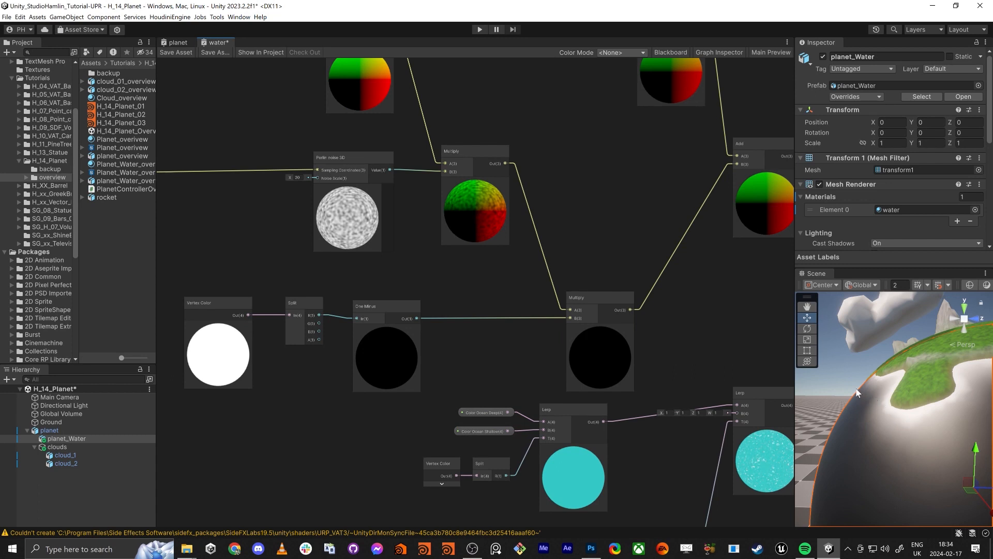
# Move the Vertex Color, Split and One Minus nodes farther from the new Multiply node
pyautogui.moveTo(435, 331); pyautogui.dragTo(481, 319, button='middle')
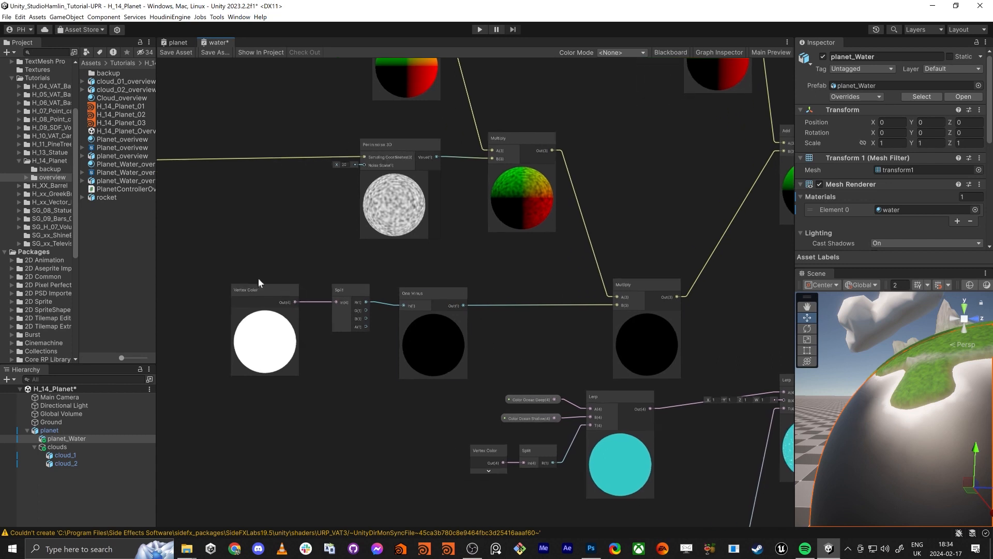
pyautogui.moveTo(394, 324); pyautogui.dragTo(417, 327)
pyautogui.moveTo(445, 293); pyautogui.dragTo(285, 296)
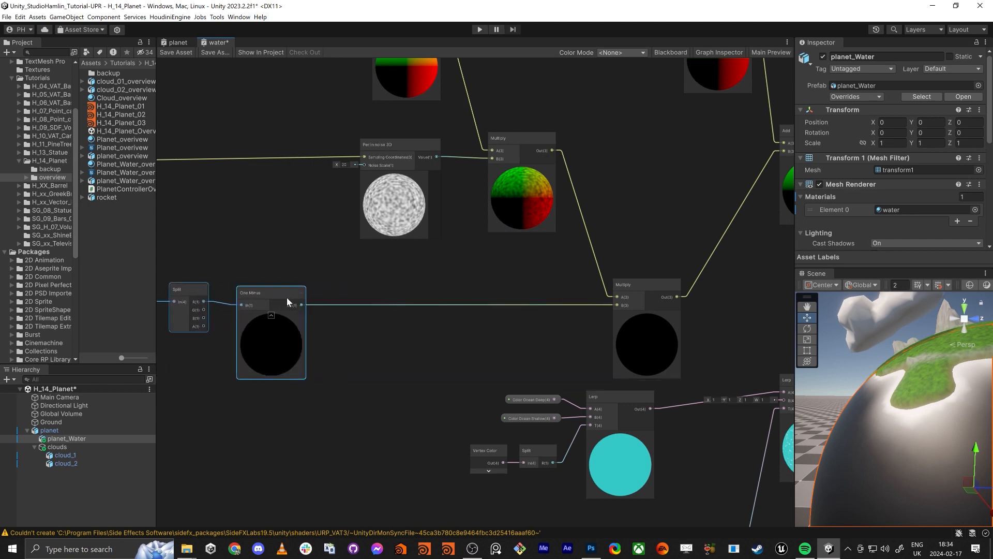
pyautogui.moveTo(384, 350); pyautogui.dragTo(408, 337, button='middle')
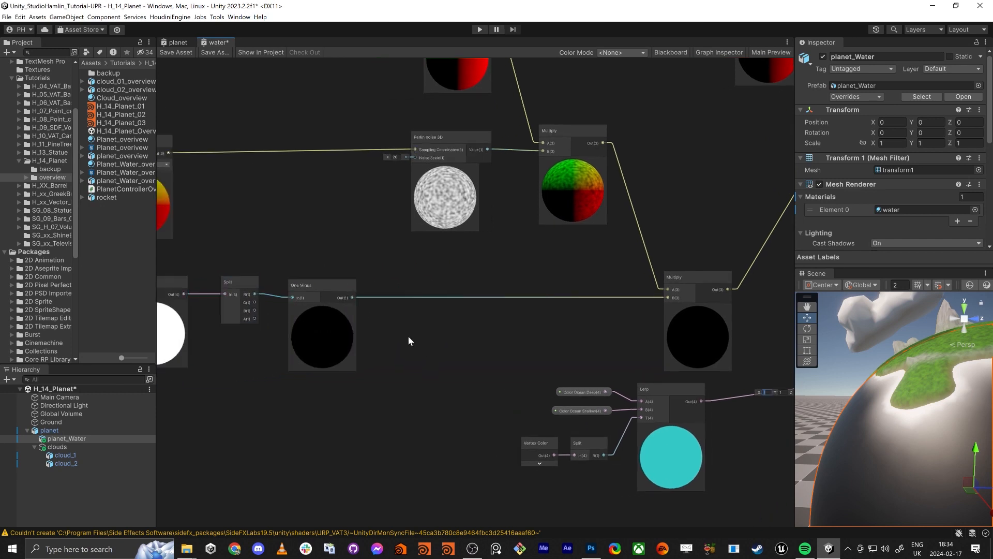
# Add a Remap node fed by One Minus and set its In Min Max X to 0
pyautogui.press('space')
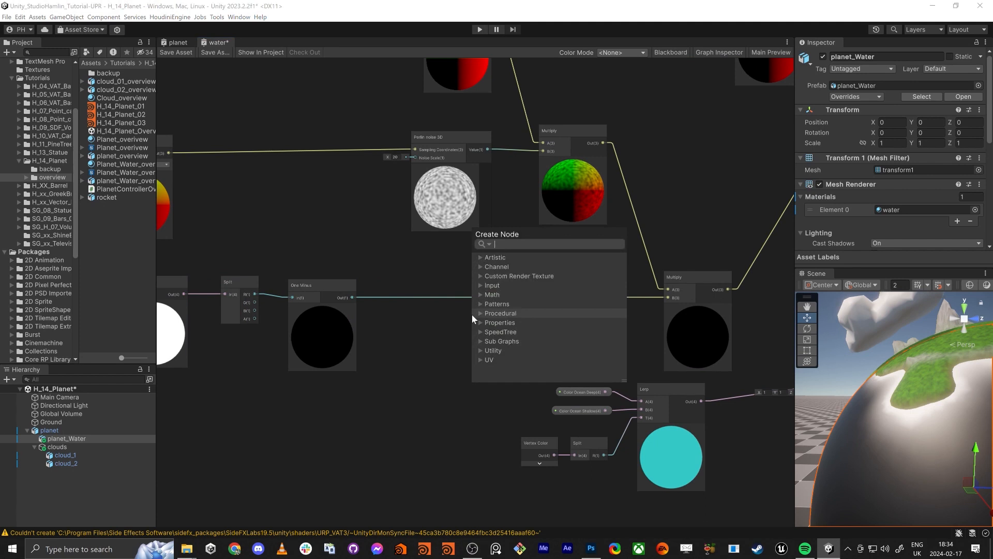
pyautogui.write('remap')
pyautogui.press('Return')
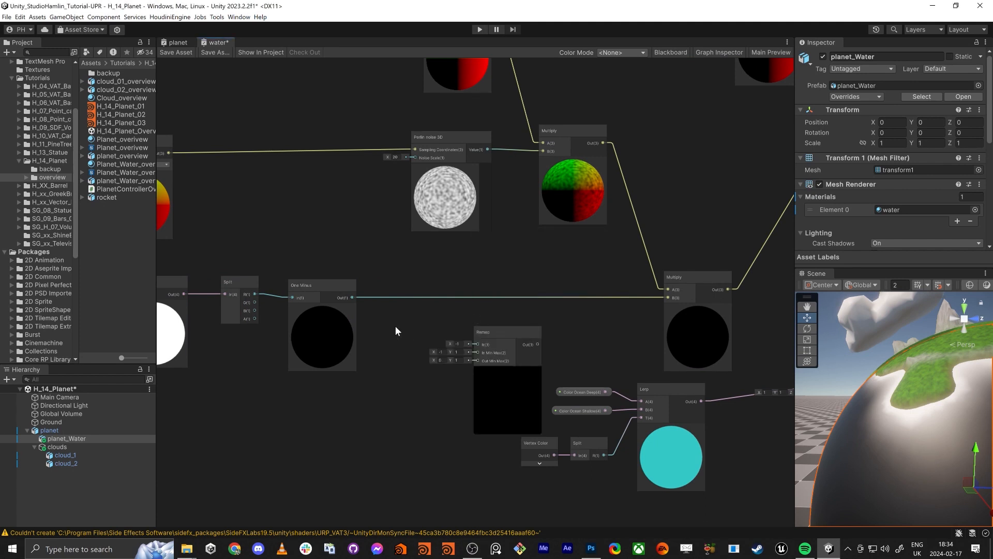
pyautogui.scroll(3, 396, 326)
pyautogui.moveTo(342, 291); pyautogui.dragTo(514, 322)
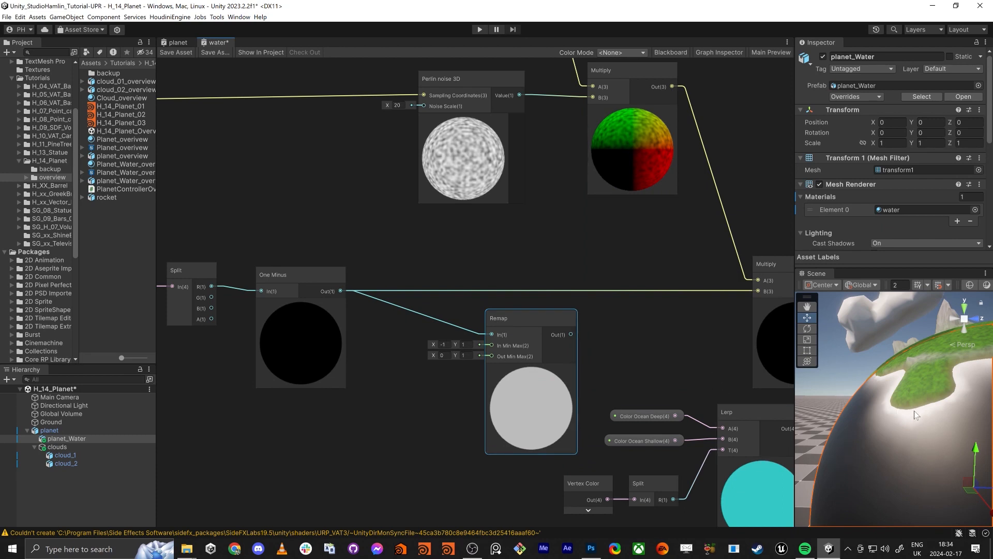
pyautogui.moveTo(429, 372); pyautogui.dragTo(411, 368, button='middle')
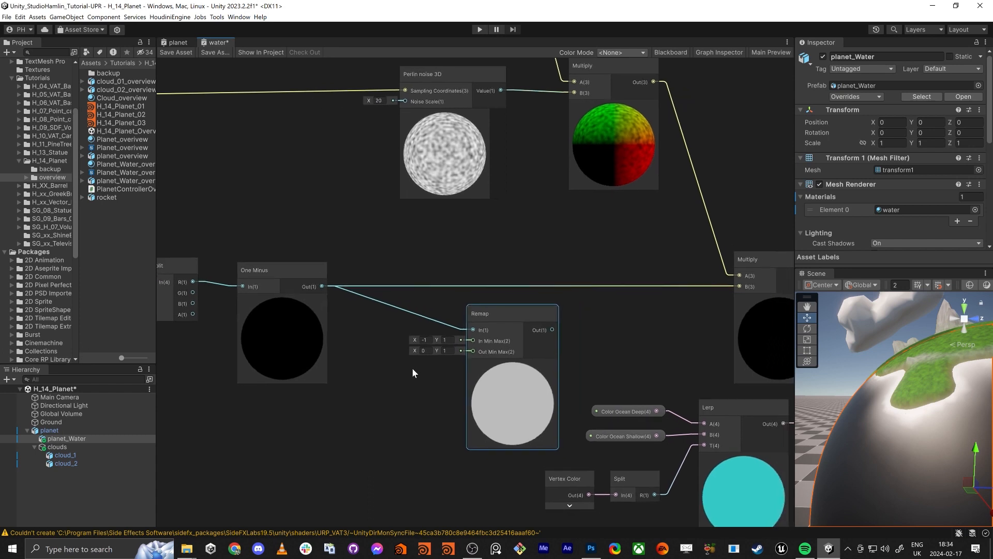
pyautogui.click(428, 340)
pyautogui.write('0')
pyautogui.press('Tab')
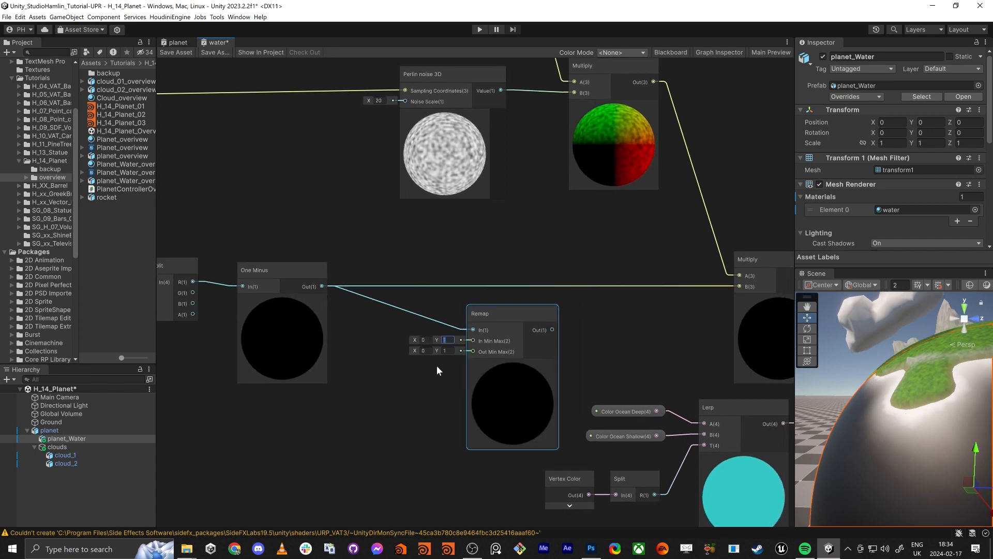
# Detach Remap from One Minus, try it between Perlin noise 3D and Multiply, and delete it
pyautogui.moveTo(417, 376); pyautogui.dragTo(318, 402, button='middle')
pyautogui.scroll(-1, 319, 402)
pyautogui.moveTo(378, 352); pyautogui.dragTo(659, 125)
pyautogui.click(423, 272)
pyautogui.press('Delete')
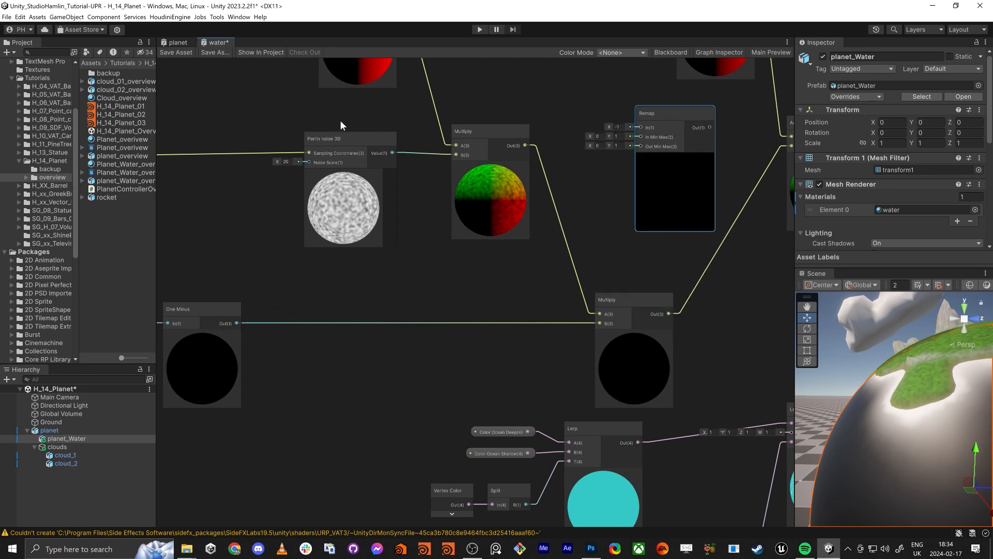
pyautogui.moveTo(340, 120); pyautogui.dragTo(432, 141, button='middle')
pyautogui.moveTo(440, 154); pyautogui.dragTo(283, 160)
pyautogui.moveTo(751, 133); pyautogui.dragTo(446, 213)
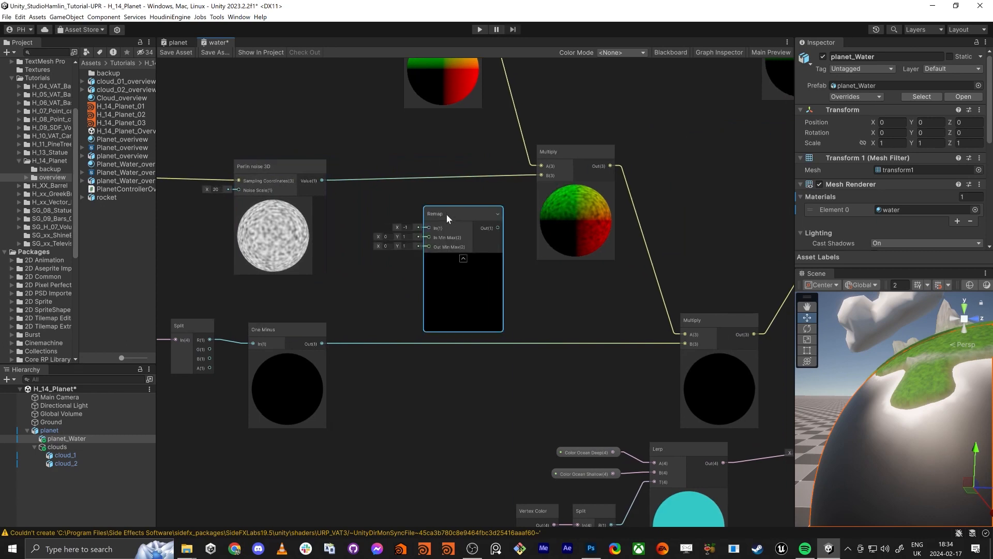
pyautogui.press('Delete')
# Move the Position and Perlin noise 3D nodes together closer to the first Multiply node
pyautogui.scroll(-2, 440, 218)
pyautogui.moveTo(439, 218); pyautogui.dragTo(563, 297, button='middle')
pyautogui.scroll(-3, 563, 297)
pyautogui.moveTo(333, 257); pyautogui.dragTo(517, 322)
pyautogui.moveTo(491, 263); pyautogui.dragTo(568, 262)
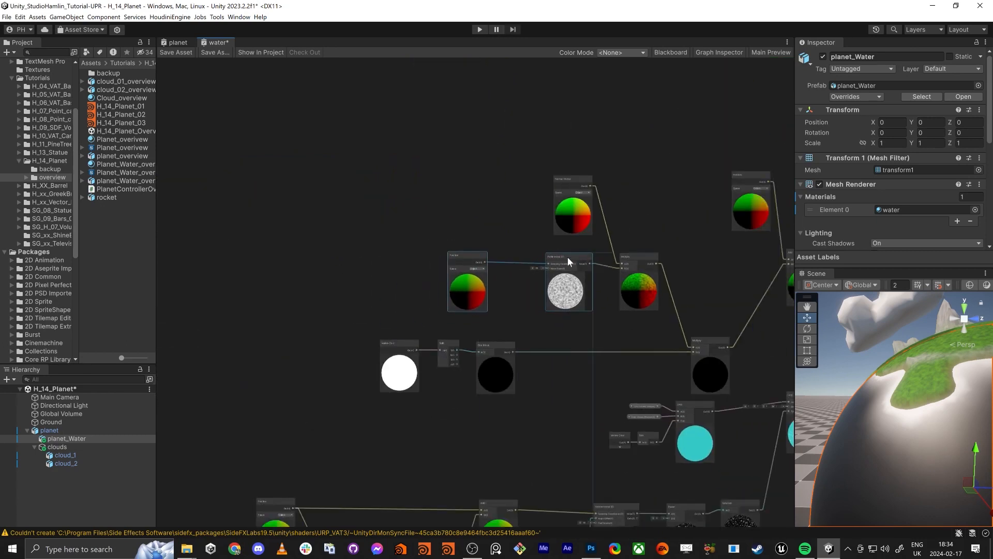
# Place the second Multiply between the first Multiply and Add, and move Vertex Color, Split and One Minus close below it
pyautogui.moveTo(707, 337); pyautogui.dragTo(551, 333, button='middle')
pyautogui.moveTo(551, 336); pyautogui.dragTo(574, 256)
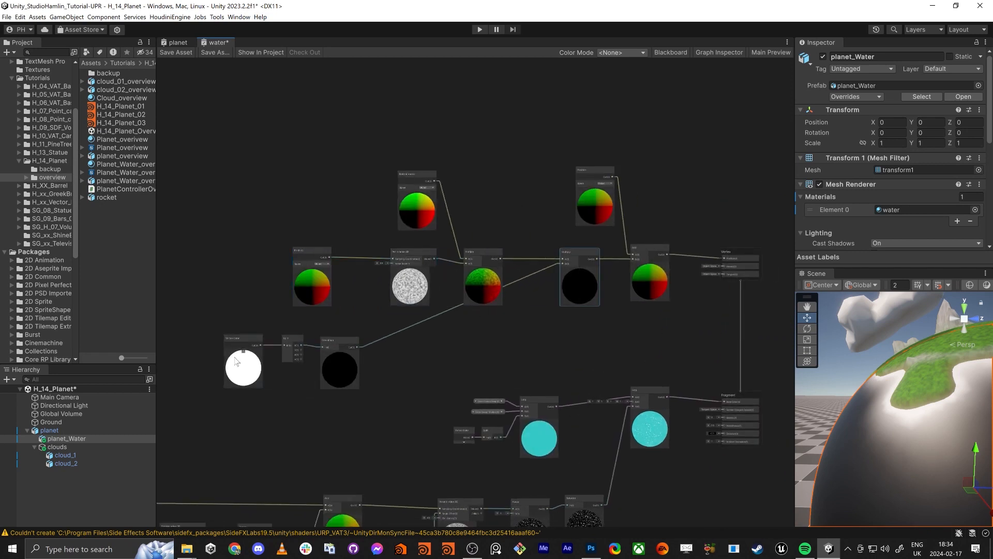
pyautogui.moveTo(195, 328); pyautogui.dragTo(400, 394)
pyautogui.moveTo(339, 348); pyautogui.dragTo(523, 333)
# Move all the vertex displacement nodes together with the Vertex block upward, away from the Fragment nodes
pyautogui.moveTo(281, 151); pyautogui.dragTo(731, 344)
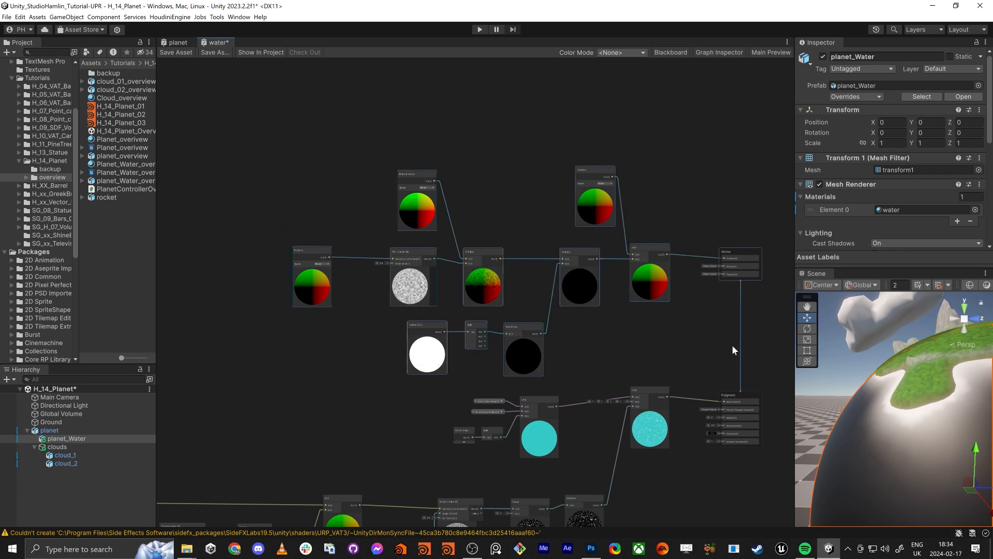
pyautogui.click(733, 217)
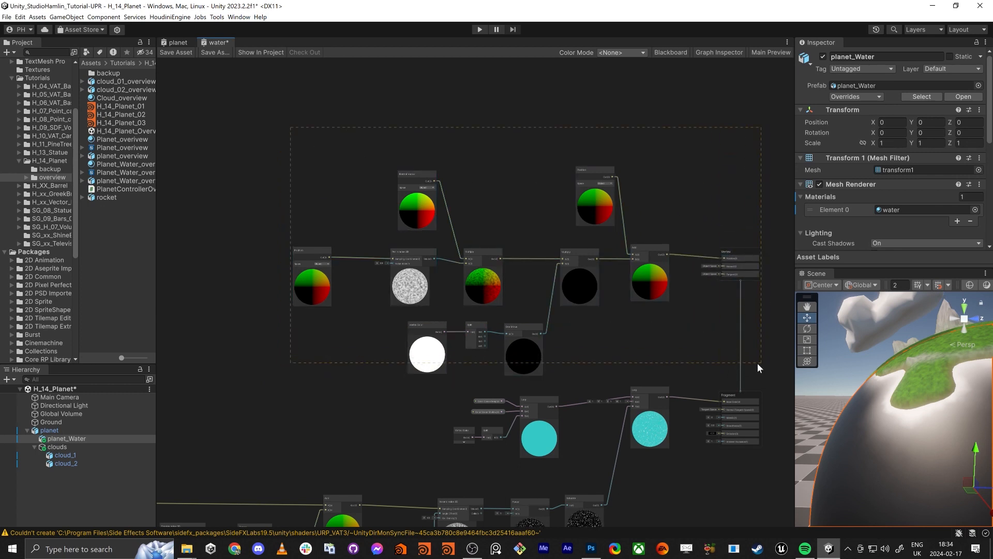
pyautogui.moveTo(757, 363); pyautogui.dragTo(756, 364)
pyautogui.moveTo(649, 248); pyautogui.dragTo(647, 85)
pyautogui.moveTo(622, 216); pyautogui.dragTo(626, 408, button='middle')
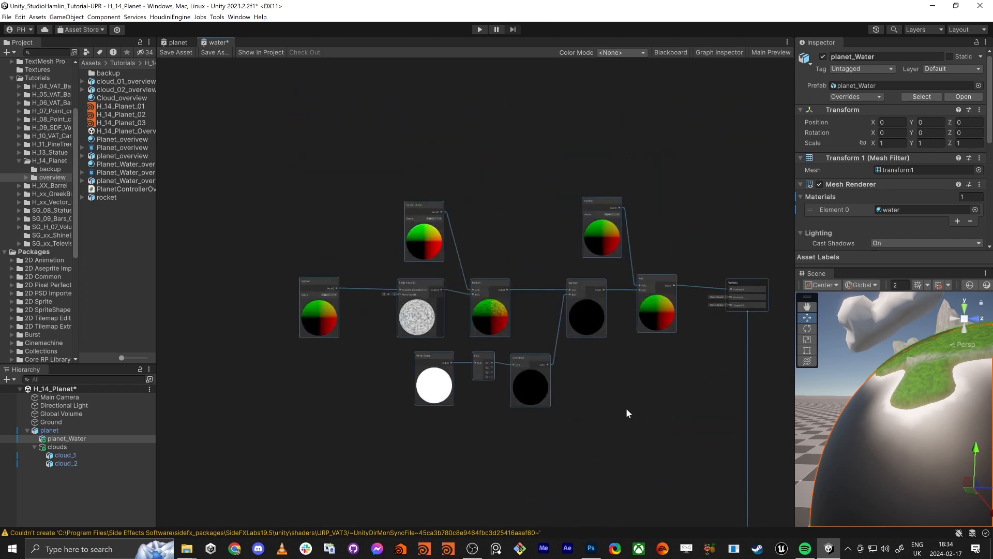
pyautogui.scroll(1, 667, 384)
pyautogui.moveTo(668, 383); pyautogui.dragTo(641, 387, button='middle')
pyautogui.click(641, 387)
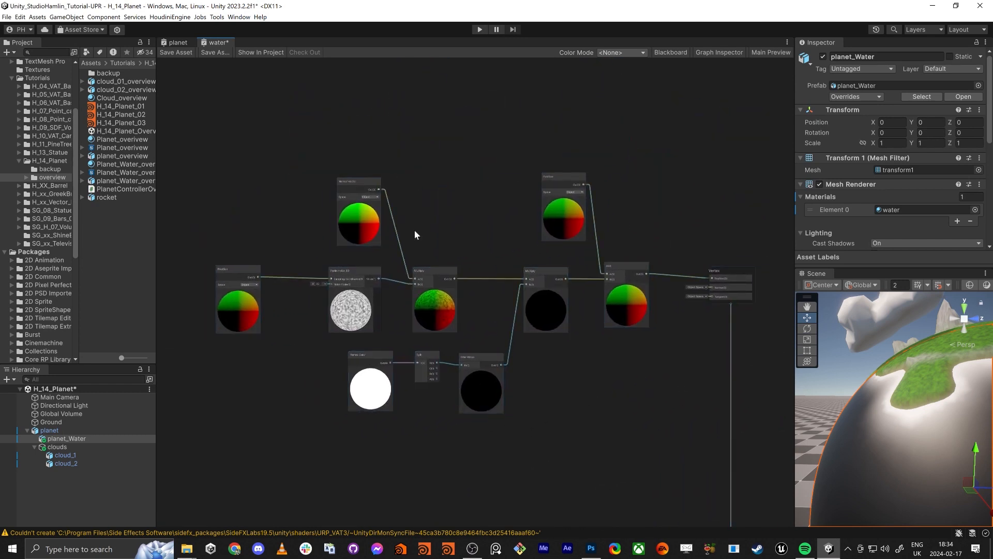
# Save the water shader graph and inspect the displaced water around the planet's land in the scene
pyautogui.click(181, 52)
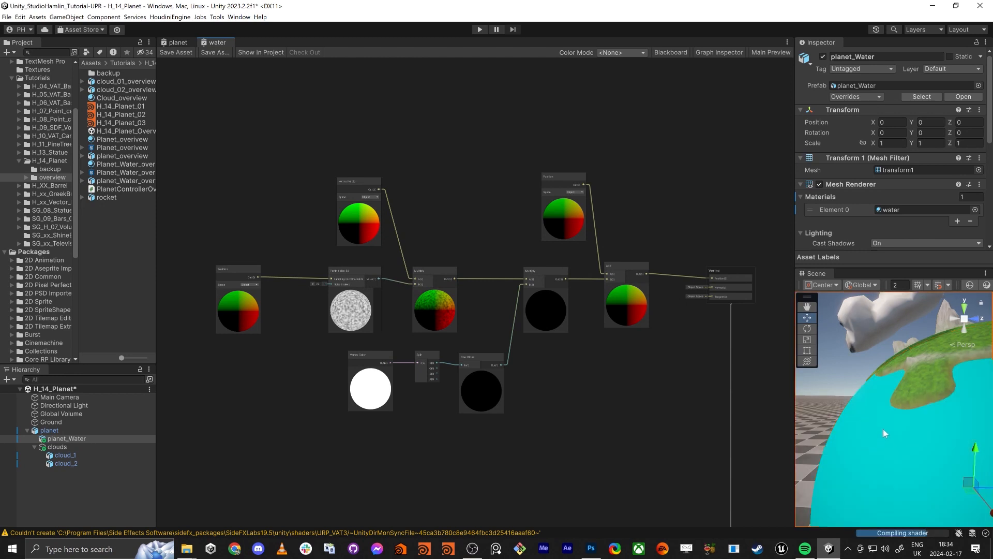
pyautogui.keyDown('alt'); pyautogui.moveTo(893, 407); pyautogui.dragTo(906, 449); pyautogui.keyUp('alt')
pyautogui.scroll(-5, 906, 449)
pyautogui.moveTo(906, 449); pyautogui.dragTo(919, 459, button='middle')
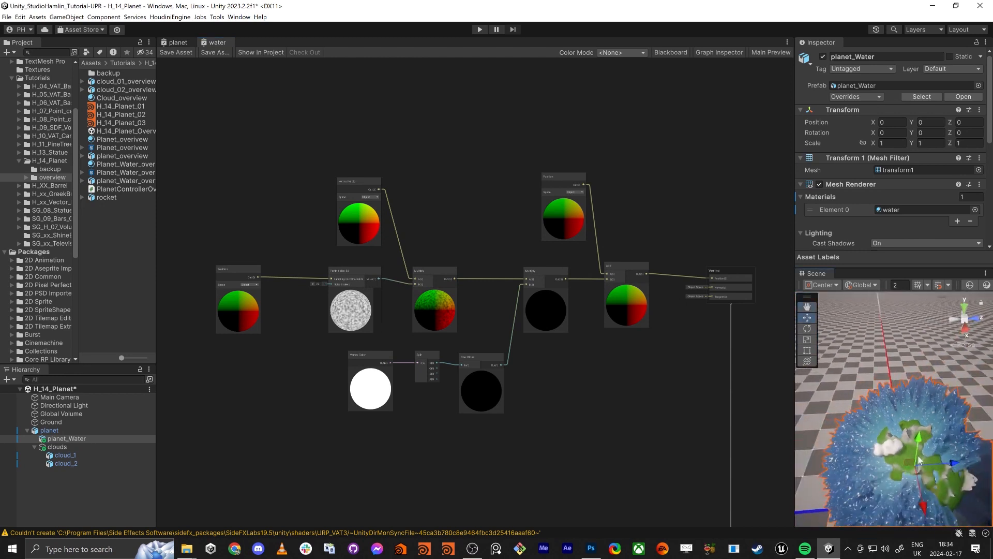
pyautogui.keyDown('alt'); pyautogui.moveTo(918, 460); pyautogui.dragTo(856, 467); pyautogui.keyUp('alt')
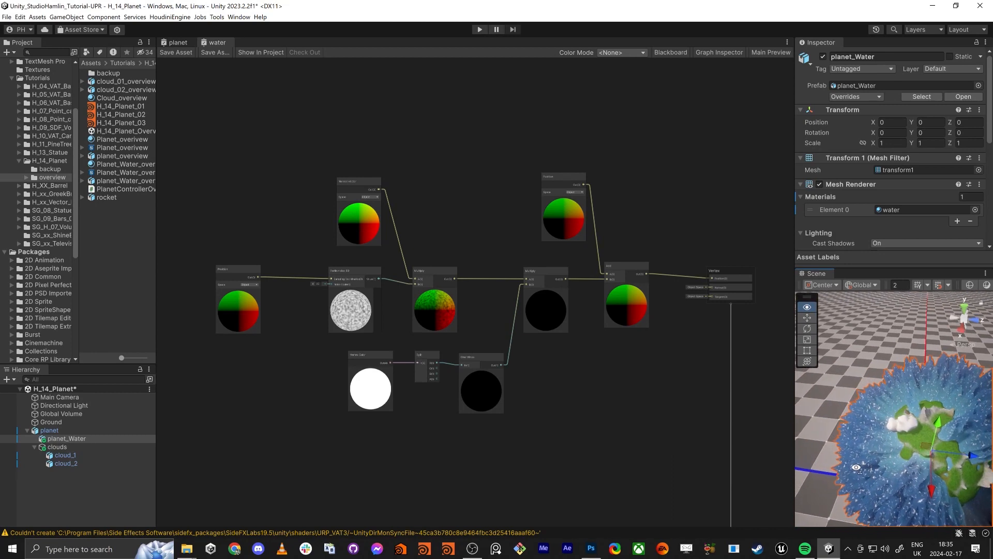
pyautogui.press('w')
pyautogui.moveTo(857, 467); pyautogui.dragTo(871, 406, button='right')
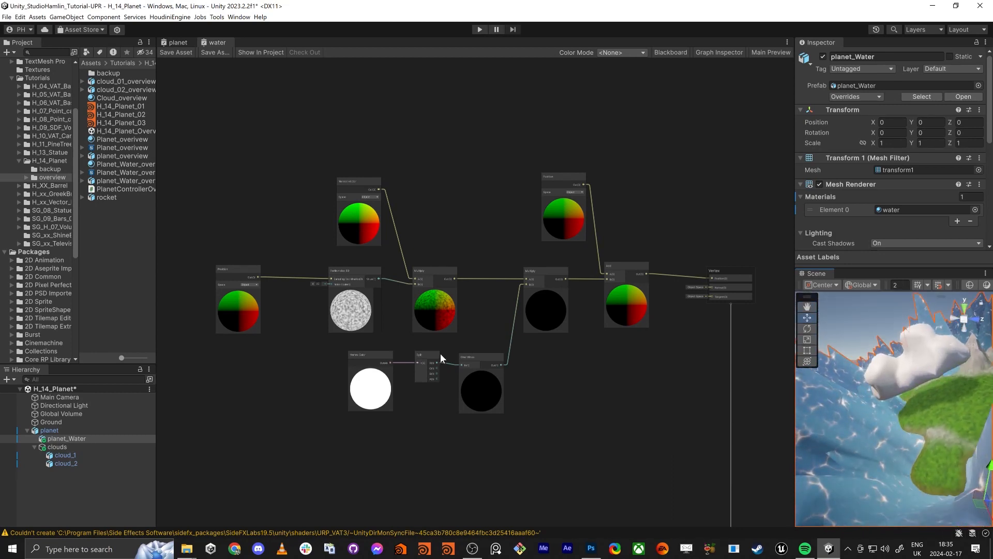
pyautogui.moveTo(806, 432)
pyautogui.keyDown('alt'); pyautogui.mouseDown()
pyautogui.moveTo(852, 461)
pyautogui.moveTo(943, 465)
pyautogui.moveTo(821, 455)
pyautogui.moveTo(810, 433)
pyautogui.mouseUp(); pyautogui.keyUp('alt')
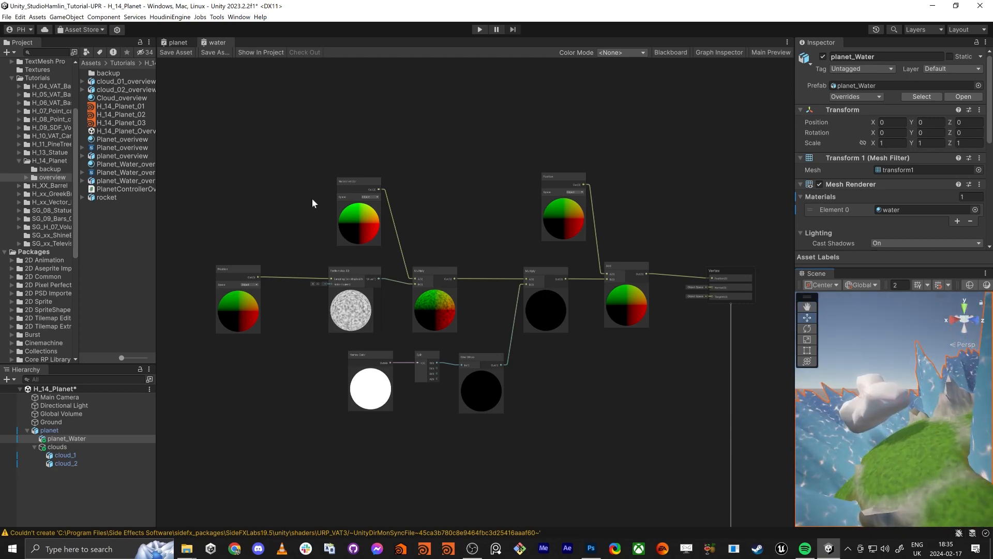
# Rearrange Normal Vector, Position, Perlin noise 3D and the first Multiply to open a gap between the noise and Multiply
pyautogui.moveTo(221, 126); pyautogui.dragTo(464, 275)
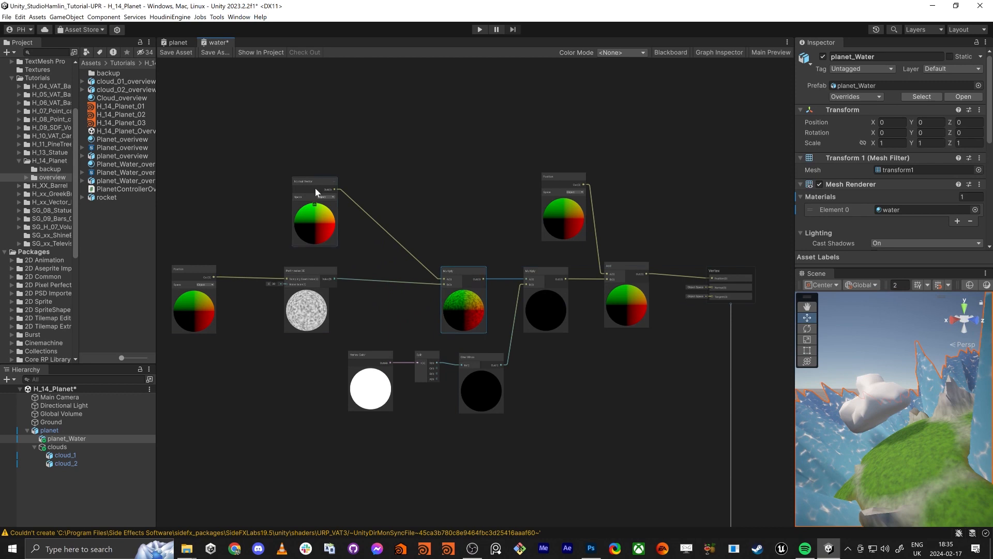
pyautogui.moveTo(315, 188); pyautogui.dragTo(410, 192)
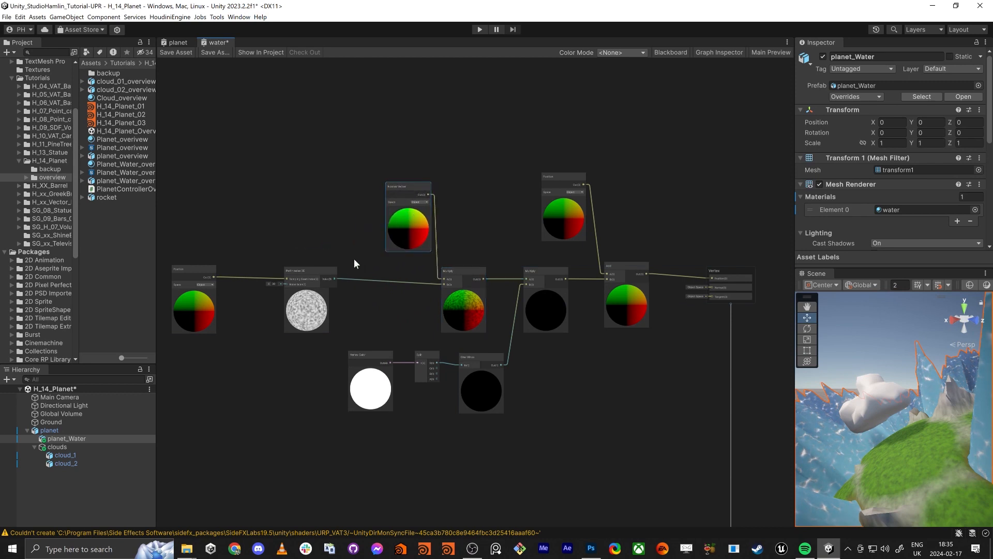
pyautogui.scroll(3, 315, 298)
pyautogui.moveTo(315, 299); pyautogui.dragTo(526, 317, button='middle')
pyautogui.moveTo(516, 283); pyautogui.dragTo(461, 279)
pyautogui.moveTo(307, 222); pyautogui.dragTo(331, 265)
# Add a Remap node and wire it between Perlin noise 3D's output and the first Multiply's B input
pyautogui.press('space')
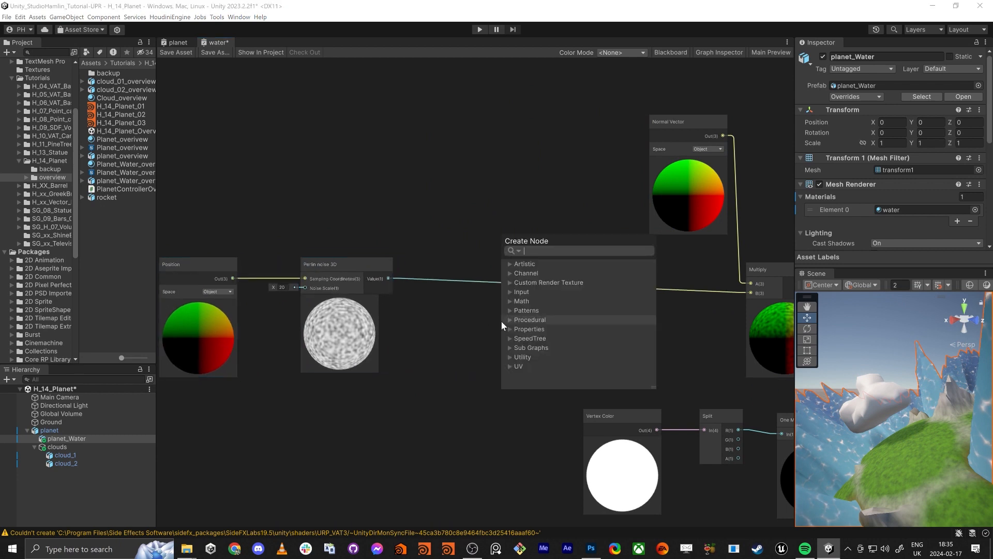
pyautogui.write('remap')
pyautogui.press('Return')
pyautogui.scroll(1, 496, 325)
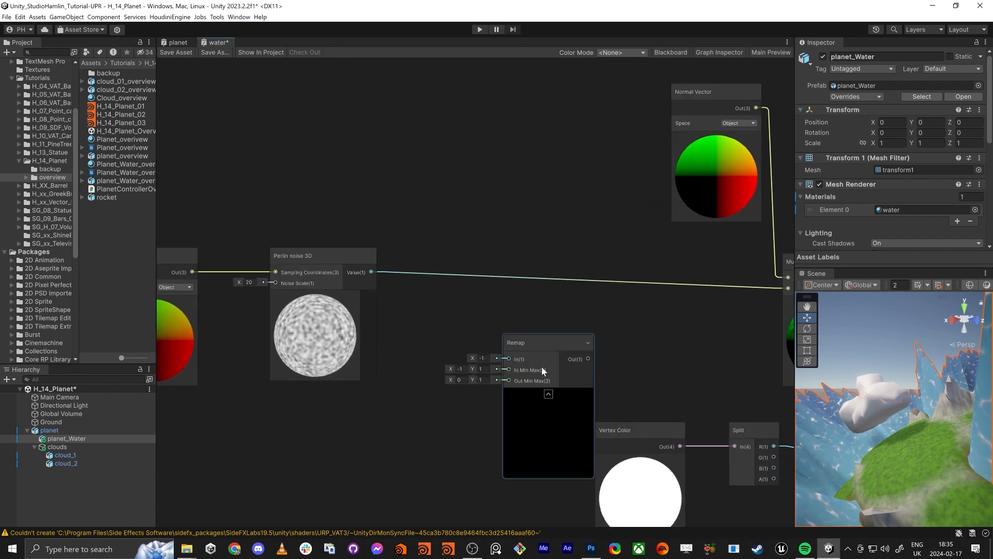
pyautogui.moveTo(509, 359); pyautogui.dragTo(375, 276)
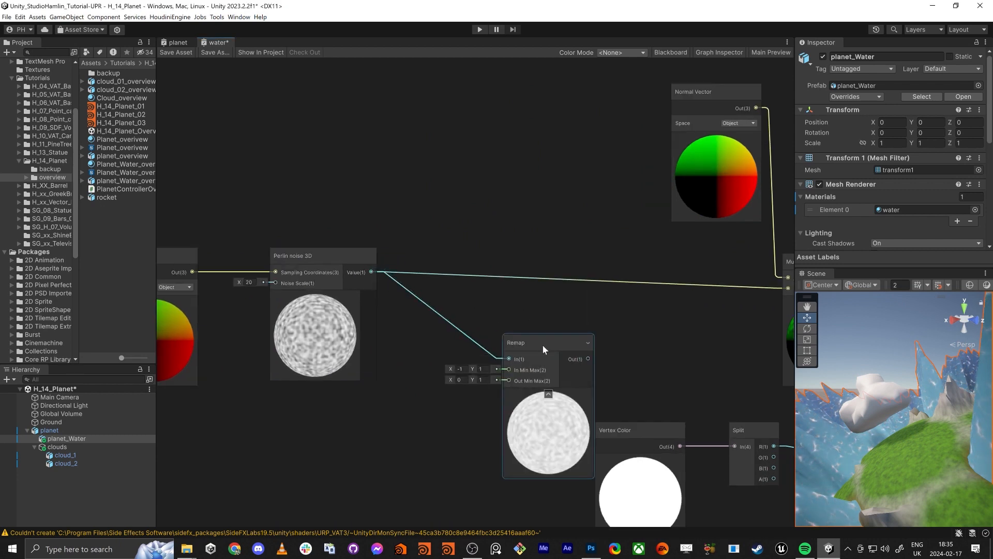
pyautogui.moveTo(552, 338); pyautogui.dragTo(703, 289)
pyautogui.moveTo(451, 299); pyautogui.dragTo(467, 264)
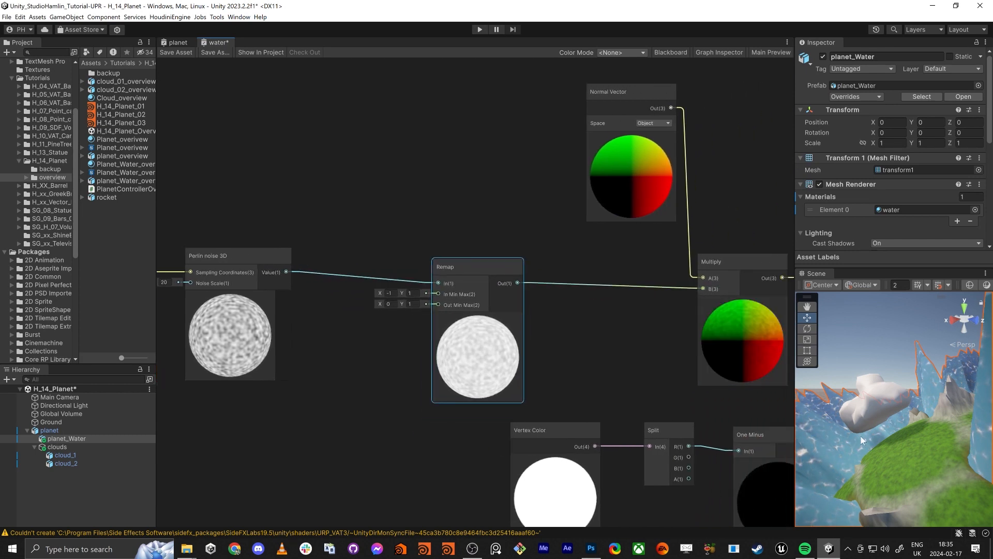
# Set the Remap node's In Min Max X to 0 and its Out Min Max X to 0
pyautogui.moveTo(411, 370); pyautogui.dragTo(477, 382, button='middle')
pyautogui.click(284, 338)
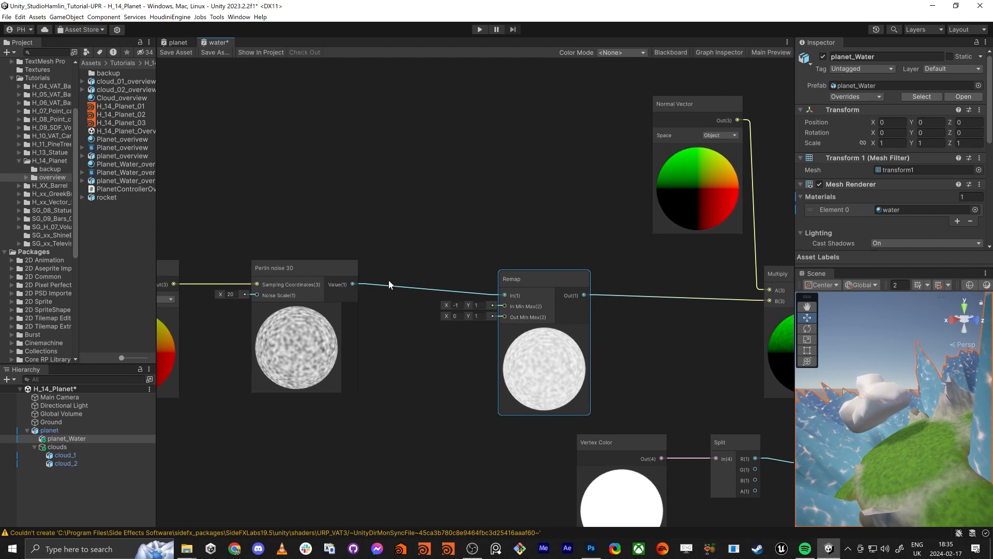
pyautogui.click(457, 306)
pyautogui.write('0')
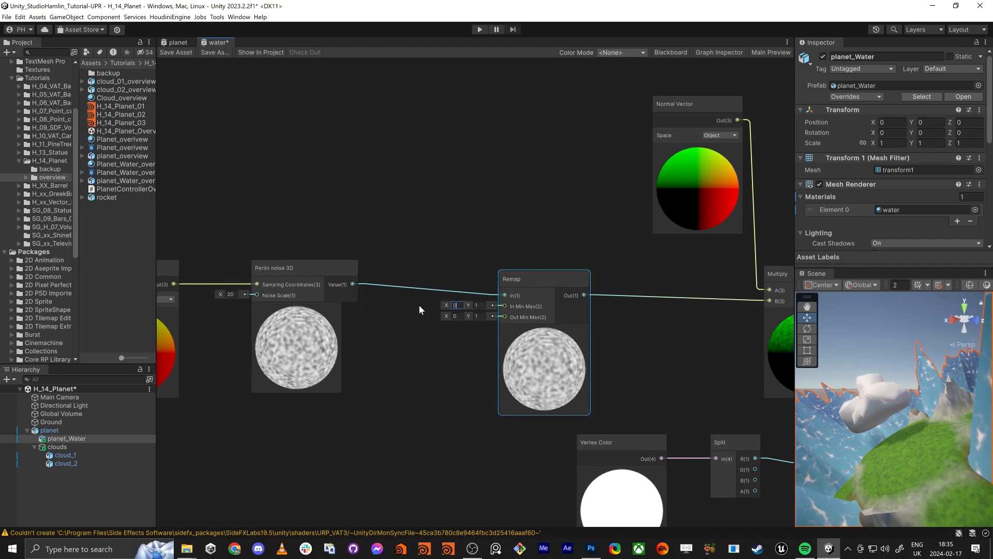
pyautogui.press('Tab')
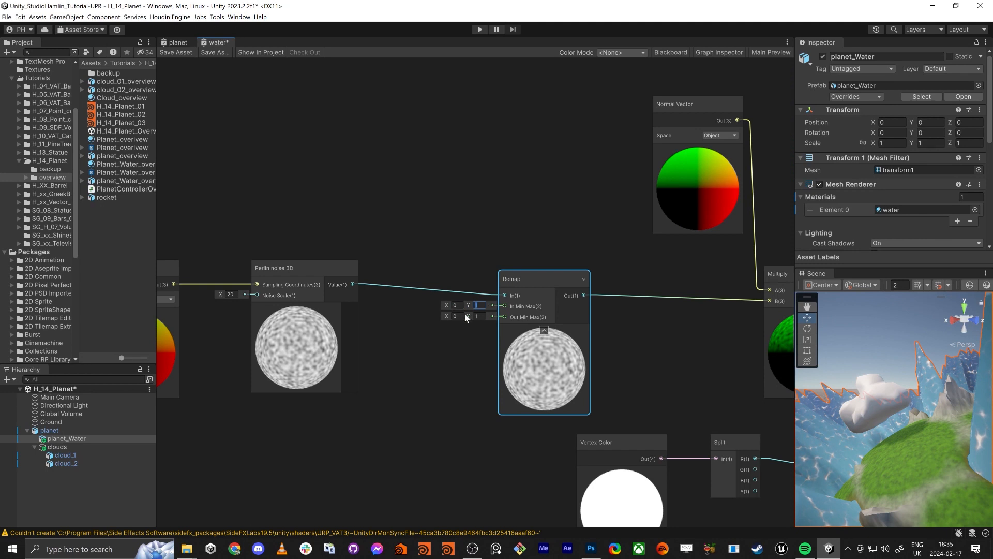
pyautogui.click(394, 398)
pyautogui.moveTo(396, 397); pyautogui.dragTo(447, 366, button='middle')
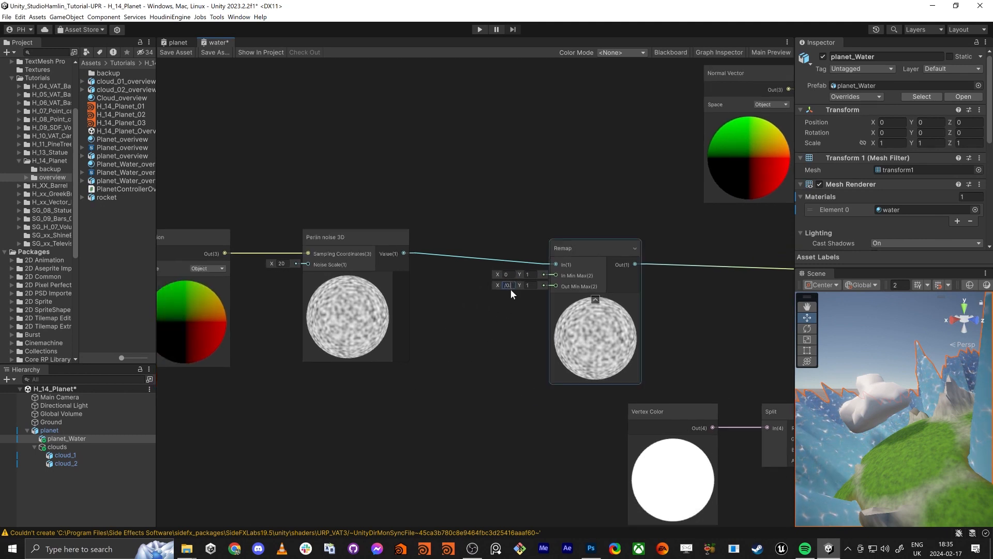
pyautogui.write('0')
pyautogui.click(410, 430)
# Add a Float node below the Perlin noise 3D node
pyautogui.press('space')
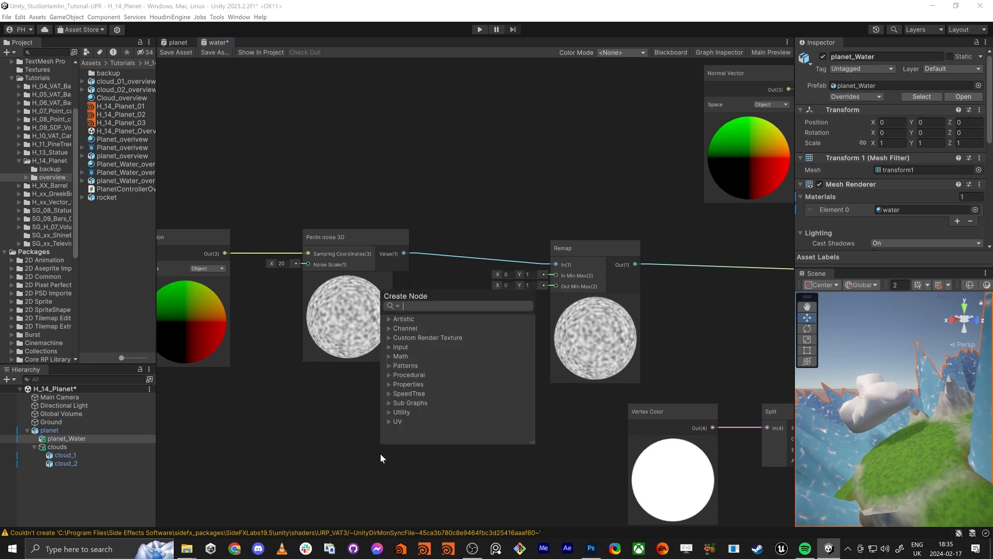
pyautogui.write('float')
pyautogui.press('Return')
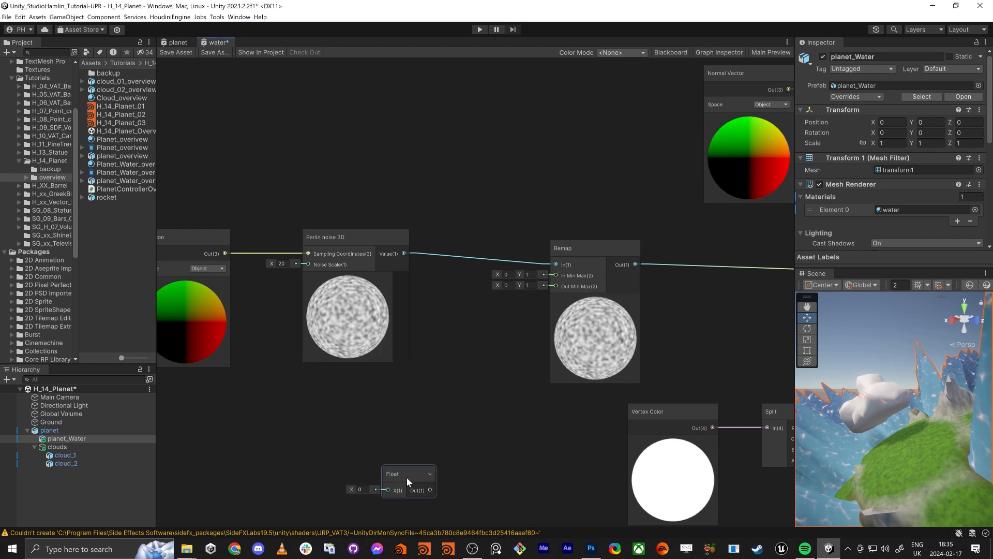
pyautogui.moveTo(406, 479); pyautogui.dragTo(327, 439)
# Add a Negate node fed by Float, collapse its preview and arrange the two nodes side by side
pyautogui.moveTo(327, 442); pyautogui.dragTo(427, 380, button='middle')
pyautogui.press('space')
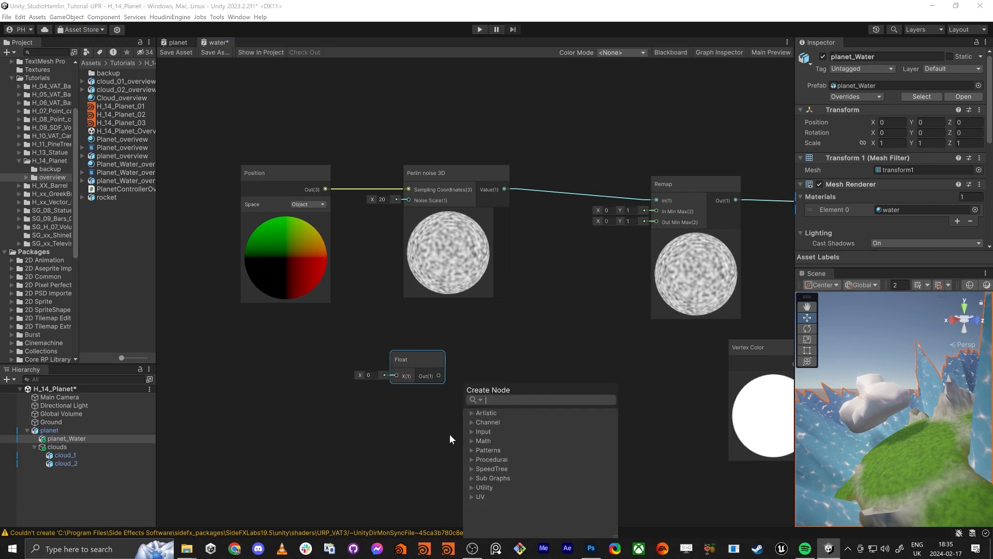
pyautogui.write('nega')
pyautogui.press('Return')
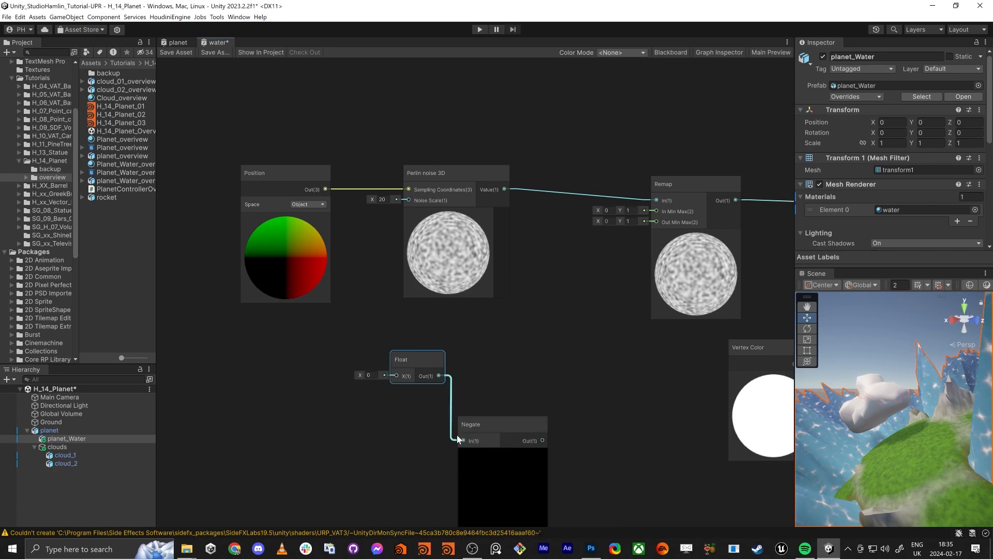
pyautogui.click(504, 455)
pyautogui.moveTo(483, 420); pyautogui.dragTo(467, 390)
pyautogui.moveTo(401, 357); pyautogui.dragTo(378, 357)
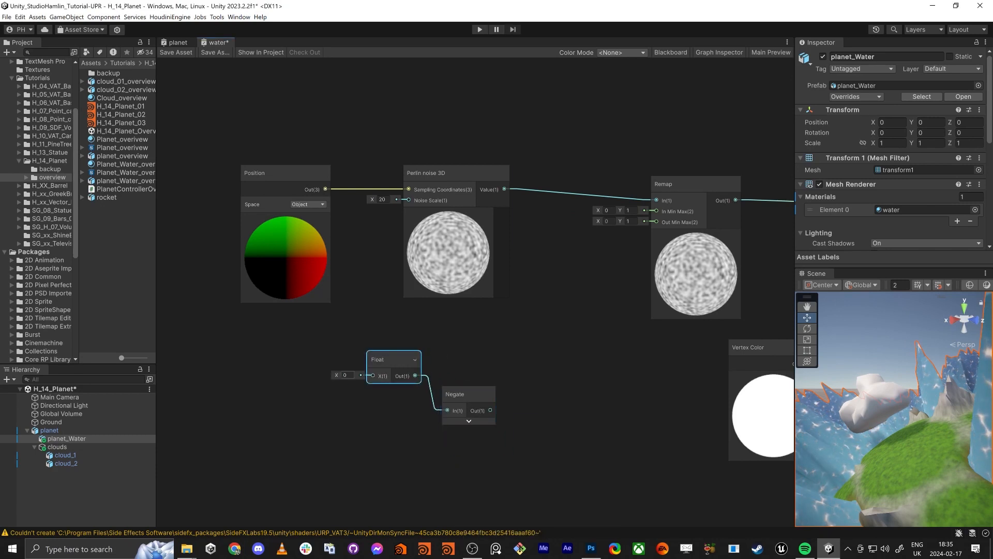
# Set the Float node's X value to 0.1
pyautogui.click(345, 375)
pyautogui.write('1')
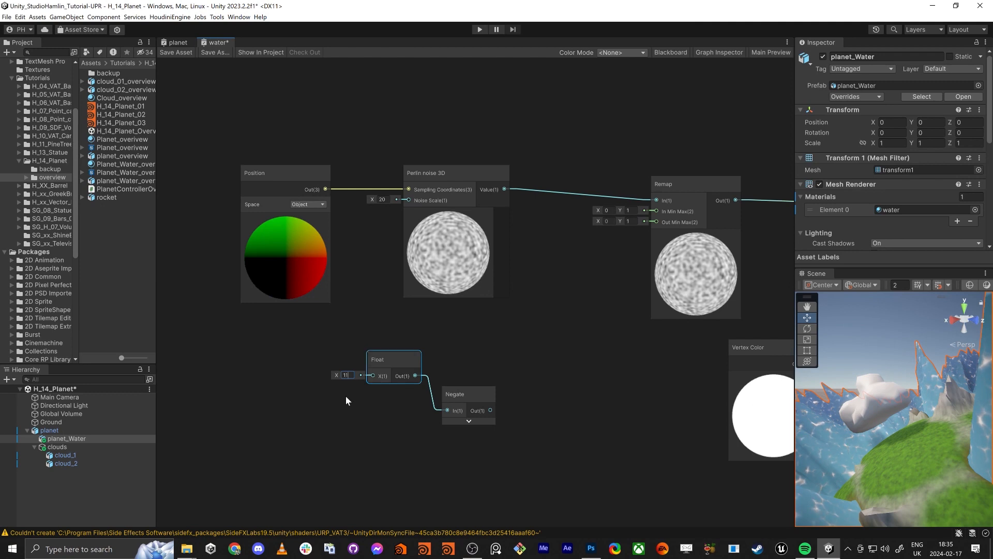
pyautogui.press('BackSpace')
pyautogui.write('9.1')
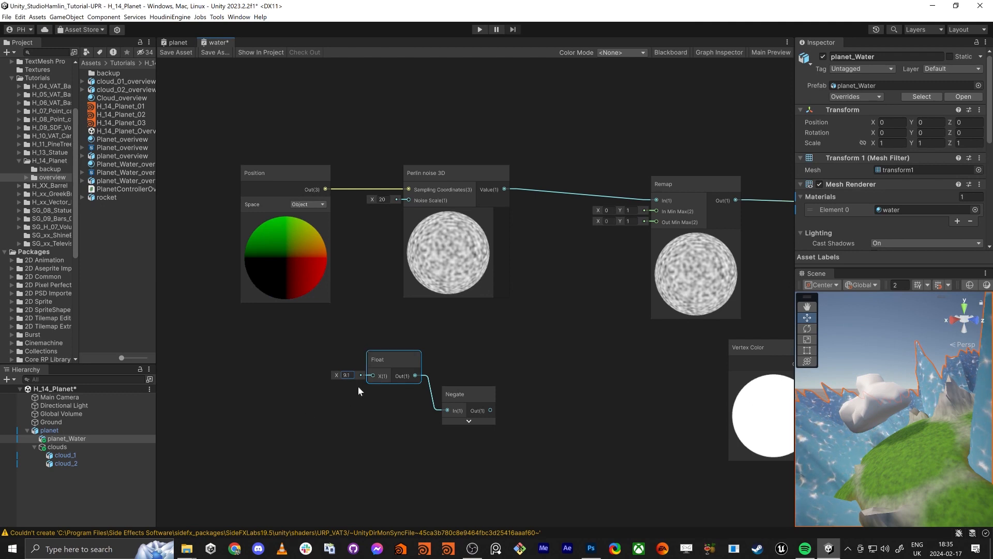
pyautogui.doubleClick(346, 375)
pyautogui.write('0')
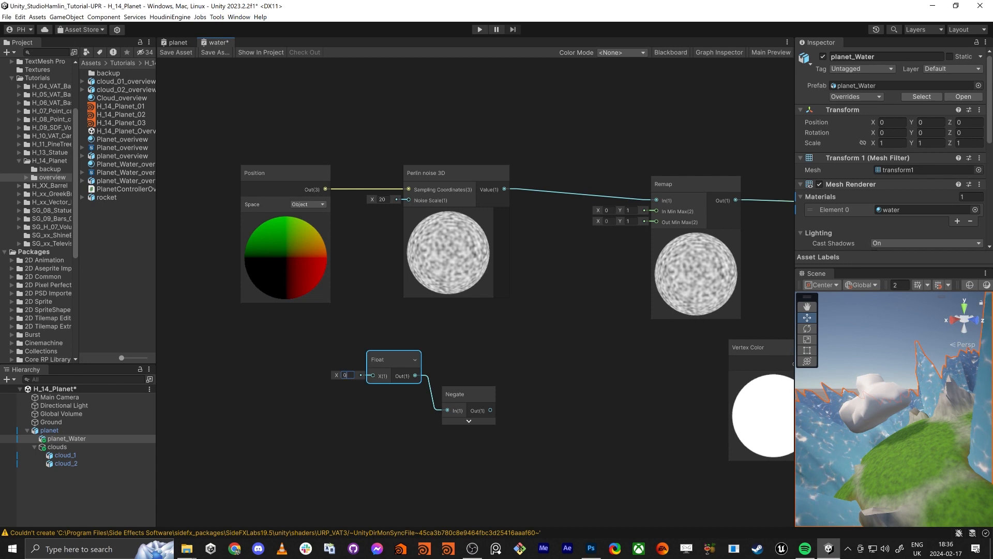
pyautogui.click(480, 349)
# Add a Vector 2 node and place it beyond the Float and Negate nodes, below Remap's input side
pyautogui.press('space')
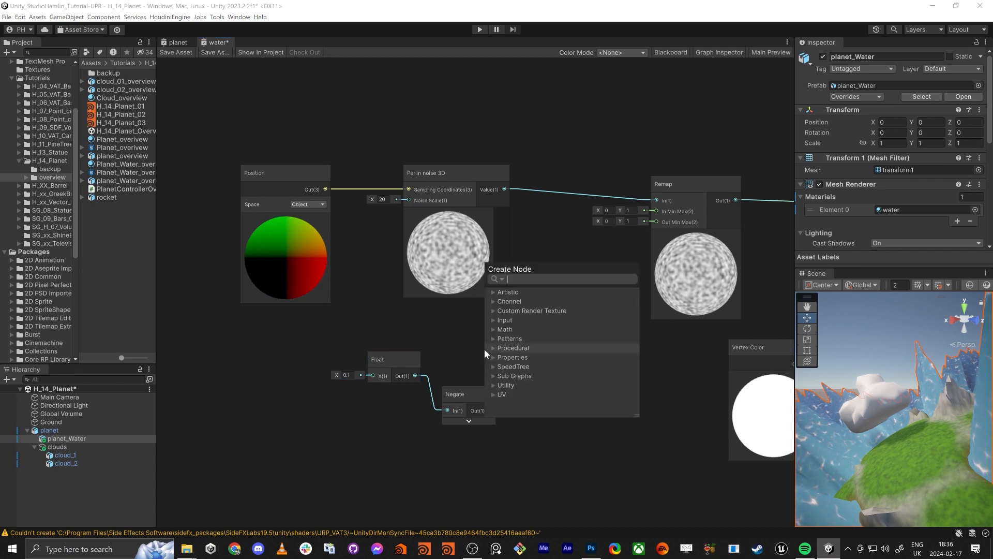
pyautogui.write('vetc')
pyautogui.press('BackSpace')
pyautogui.press('BackSpace')
pyautogui.write('c')
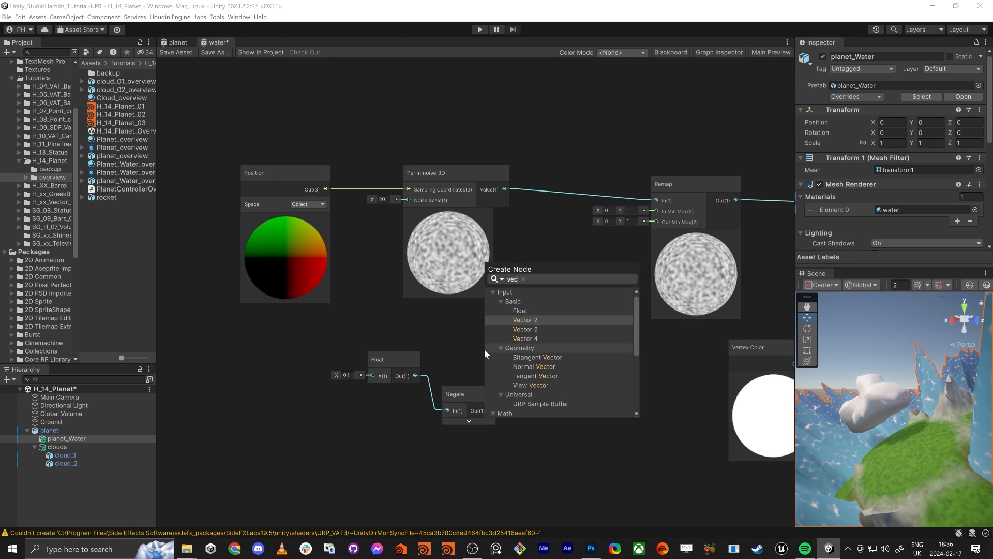
pyautogui.press('Down')
pyautogui.press('Return')
pyautogui.moveTo(502, 368); pyautogui.dragTo(556, 357)
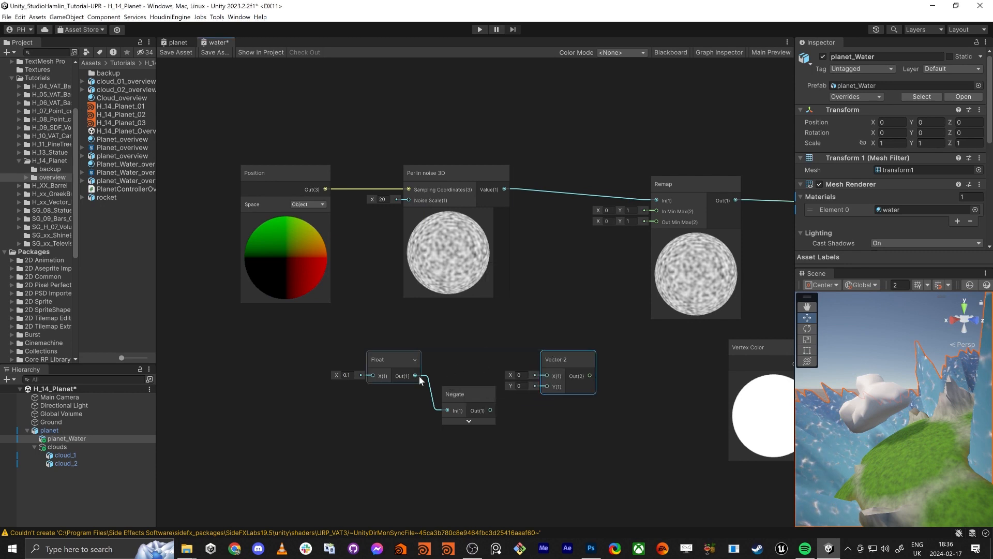
# Feed Vector 2 with Negate on X and Float on Y, and connect its output to Remap's Out Min Max
pyautogui.moveTo(416, 375); pyautogui.dragTo(546, 387)
pyautogui.moveTo(465, 398); pyautogui.dragTo(468, 334)
pyautogui.click(563, 357)
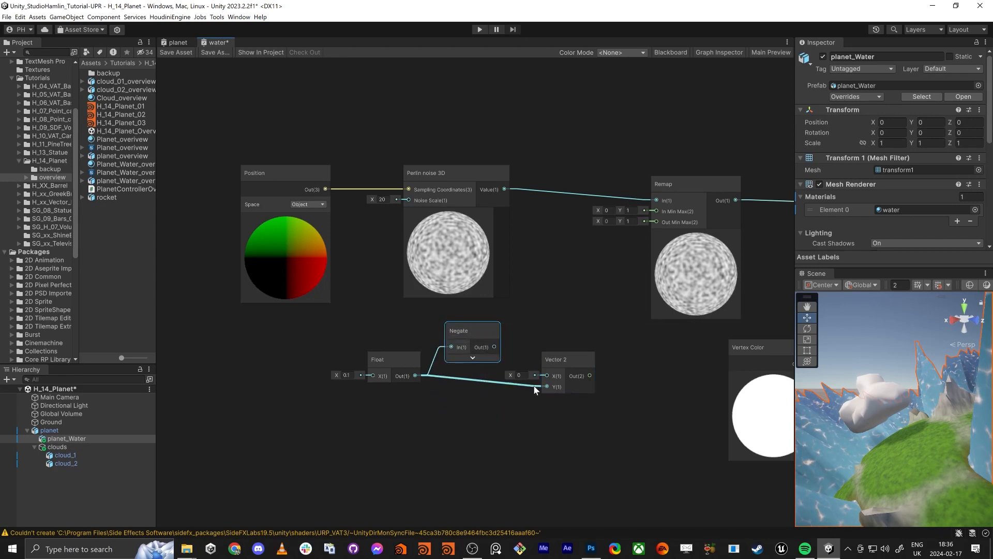
pyautogui.moveTo(563, 357); pyautogui.dragTo(561, 346)
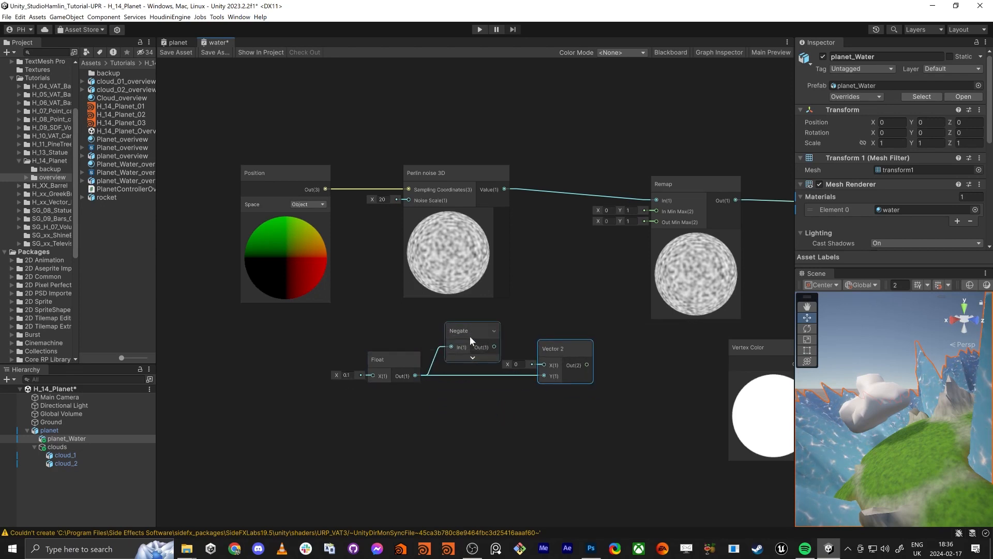
pyautogui.moveTo(495, 346); pyautogui.dragTo(544, 365)
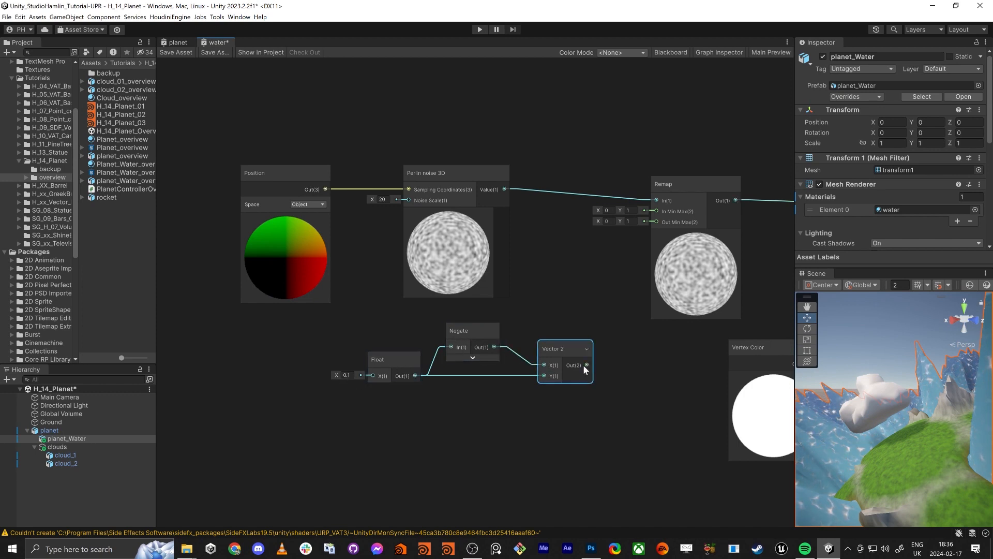
pyautogui.moveTo(586, 365); pyautogui.dragTo(656, 221)
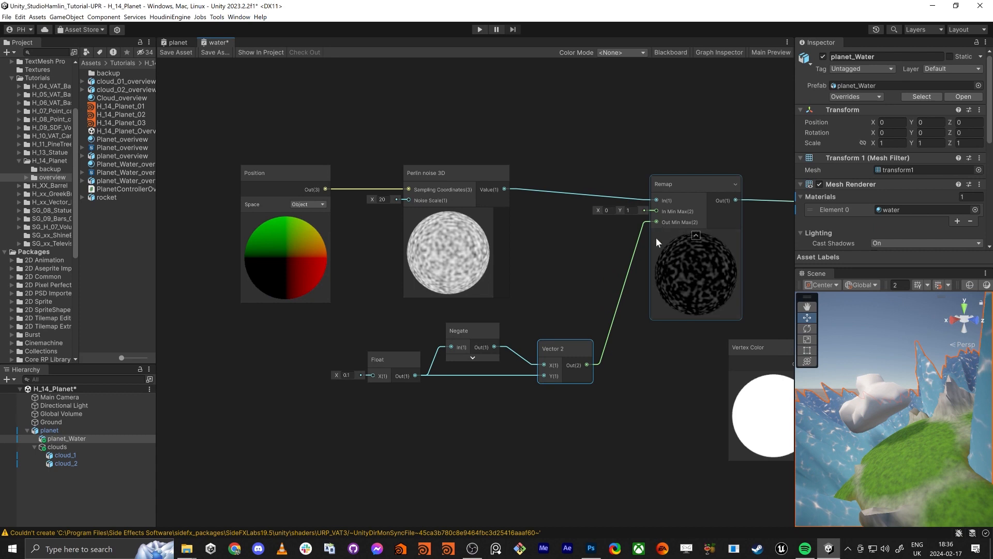
# Save the water shader graph and examine the displaced water surface on the planet in the Scene view
pyautogui.moveTo(656, 237); pyautogui.dragTo(486, 282, button='middle')
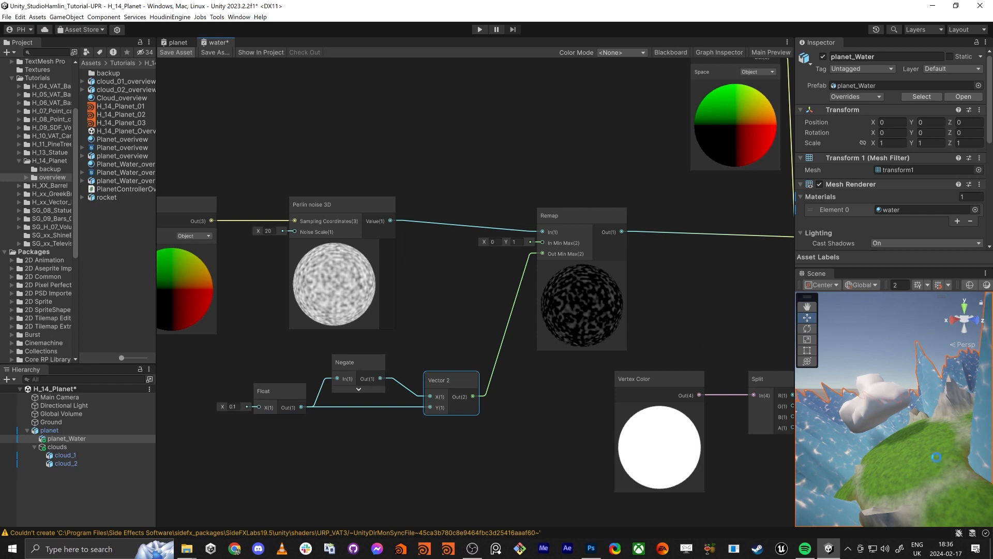
pyautogui.hotkey('ctrl', 's')
pyautogui.keyDown('alt'); pyautogui.moveTo(887, 437); pyautogui.dragTo(849, 393); pyautogui.keyUp('alt')
# Create a Float property named "wave height" and feed it into the X input of the Float node
pyautogui.moveTo(219, 353); pyautogui.dragTo(287, 350, button='middle')
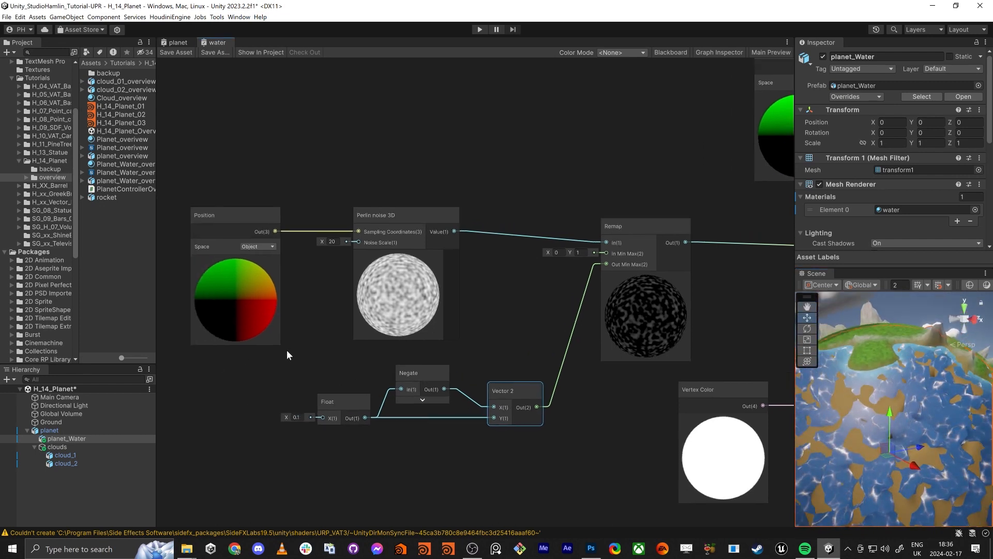
pyautogui.click(671, 52)
pyautogui.click(257, 85)
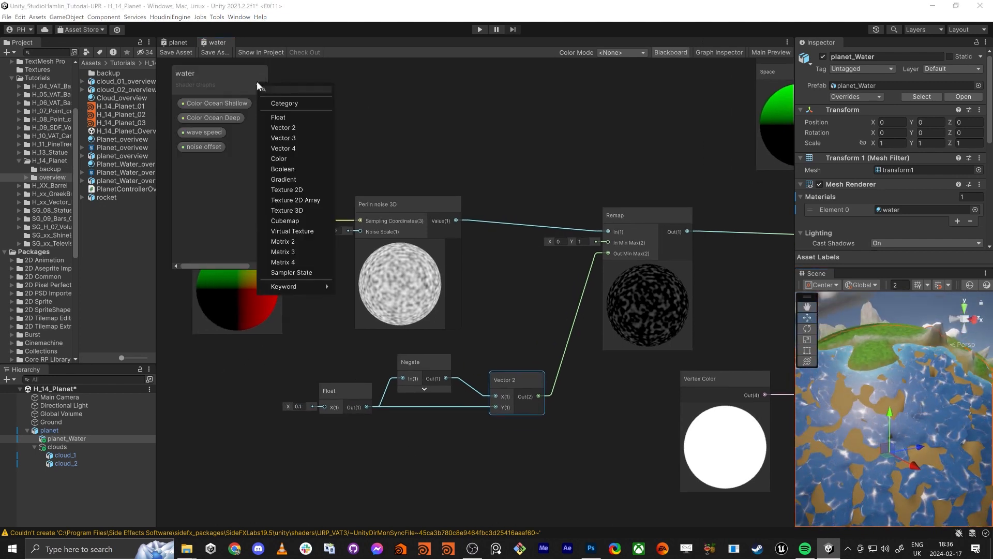
pyautogui.click(290, 118)
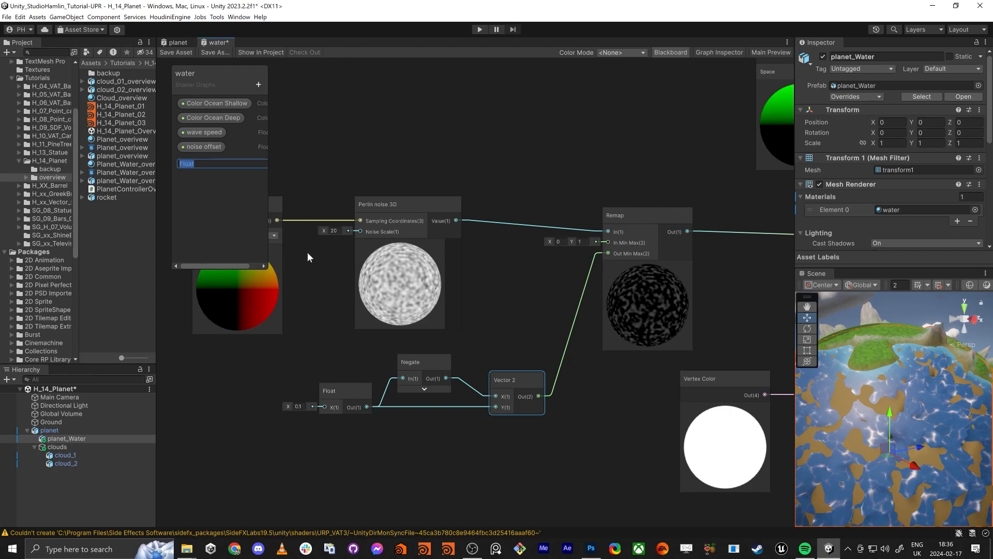
pyautogui.write('wave height')
pyautogui.press('Return')
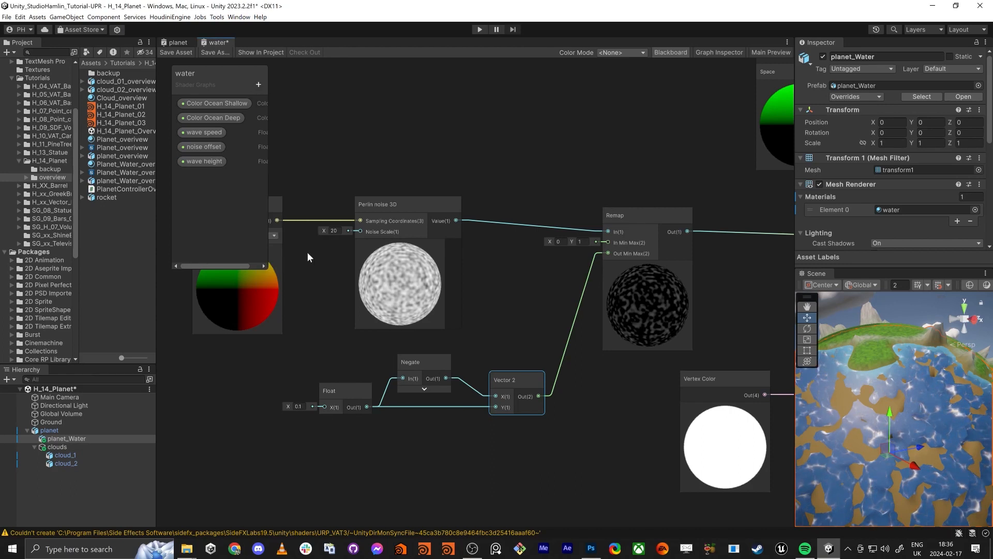
pyautogui.moveTo(204, 161); pyautogui.dragTo(202, 187)
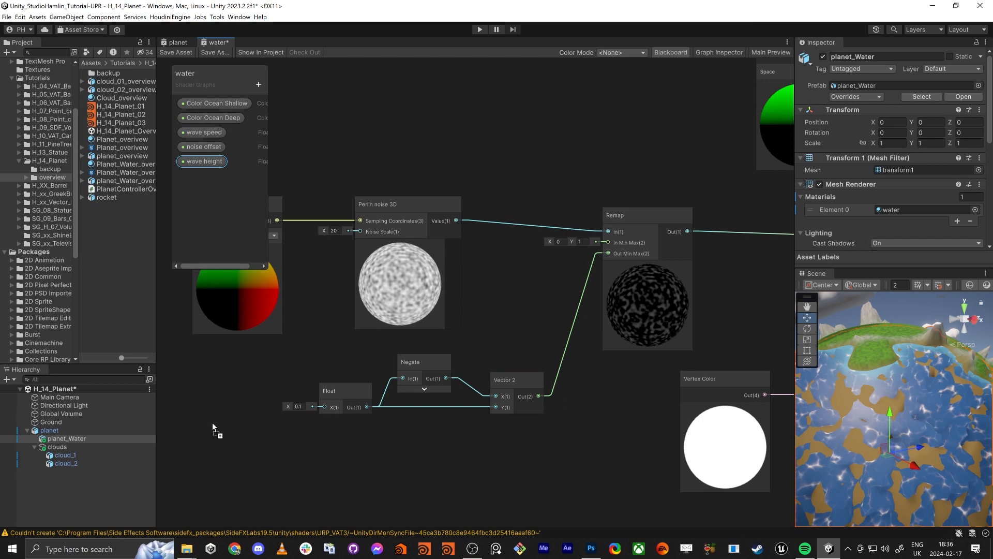
pyautogui.moveTo(212, 422); pyautogui.dragTo(324, 407)
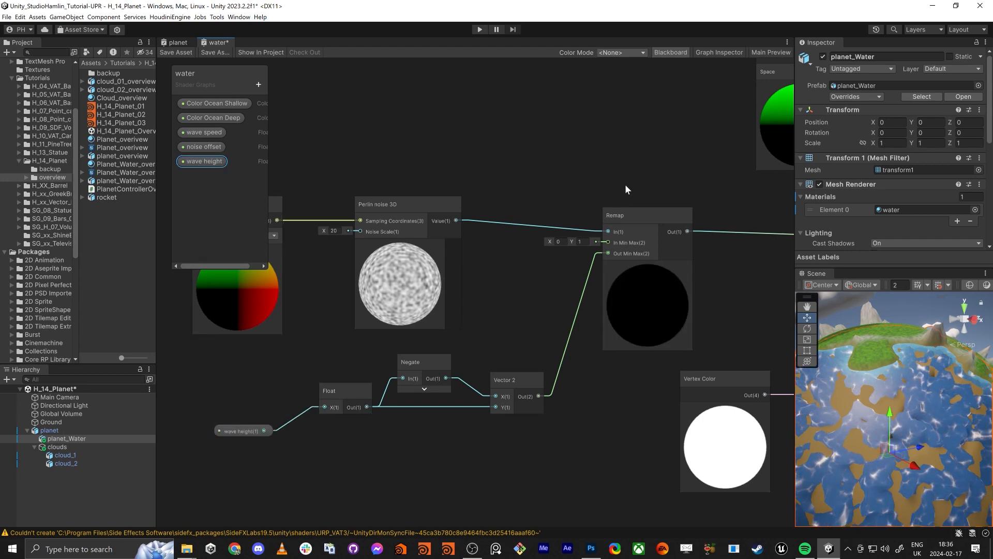
# Change the wave height property to Slider mode with a maximum of 0.1, and save the shader graph
pyautogui.click(718, 53)
pyautogui.click(732, 165)
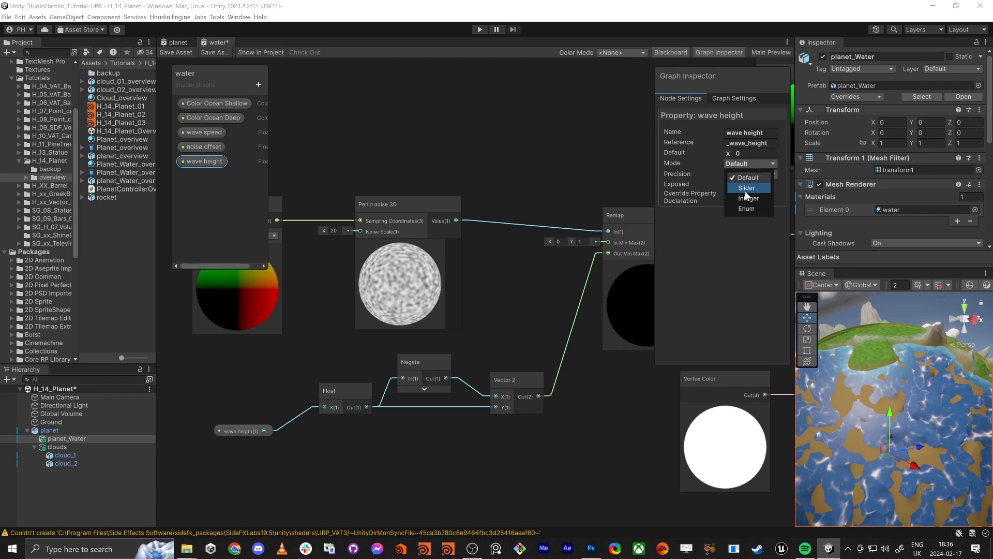
pyautogui.click(747, 189)
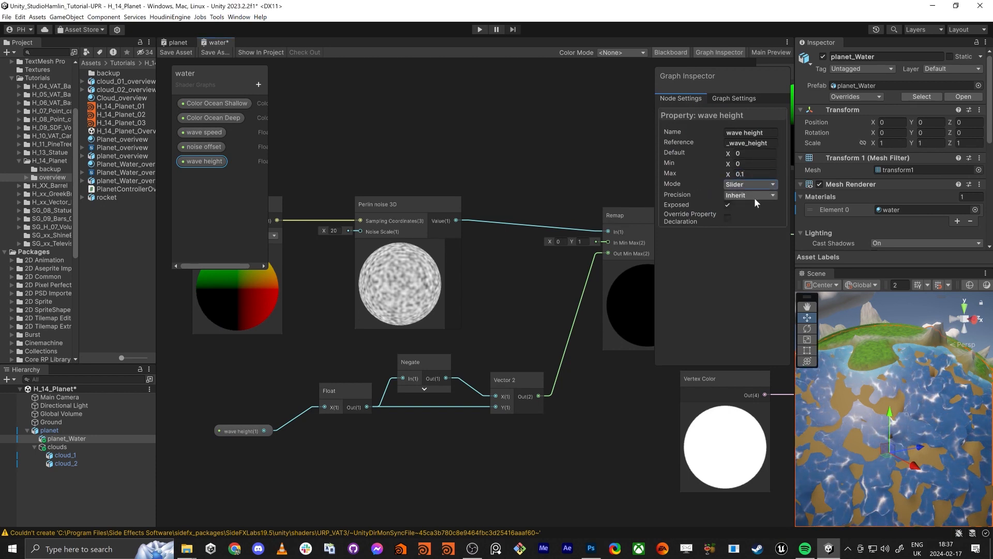
pyautogui.click(176, 52)
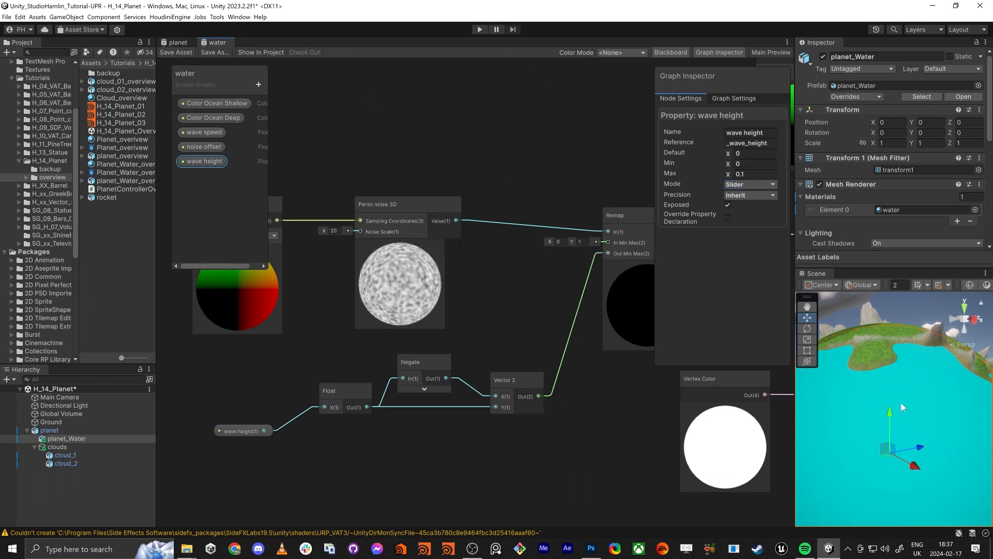
# Set wave height to 0.0604 on planet_Water's water material while checking the waves in the Scene view
pyautogui.moveTo(912, 399); pyautogui.dragTo(804, 408, button='right')
pyautogui.scroll(-10, 842, 161)
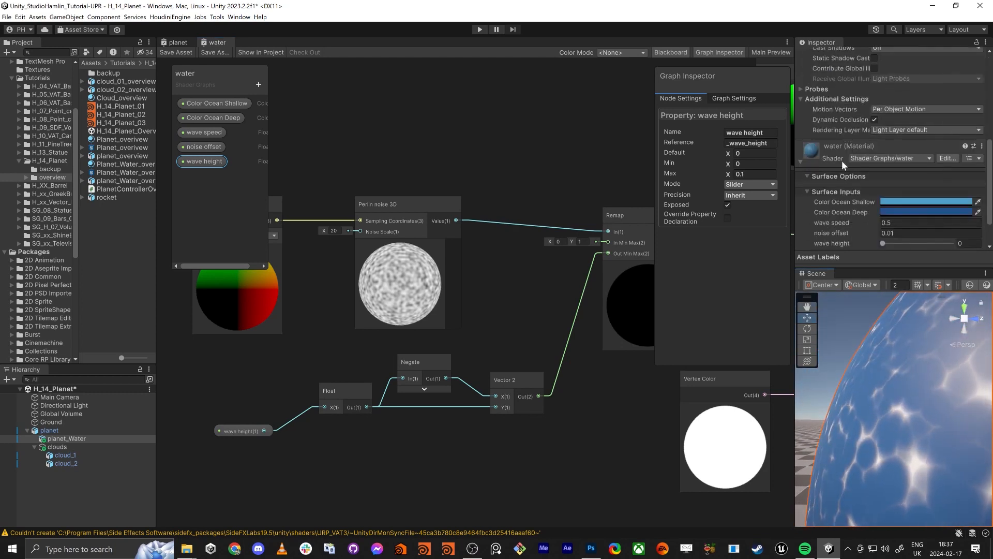
pyautogui.moveTo(892, 203)
pyautogui.mouseDown()
pyautogui.moveTo(903, 206)
pyautogui.moveTo(890, 205)
pyautogui.mouseUp()
pyautogui.moveTo(905, 357); pyautogui.dragTo(877, 390, button='right')
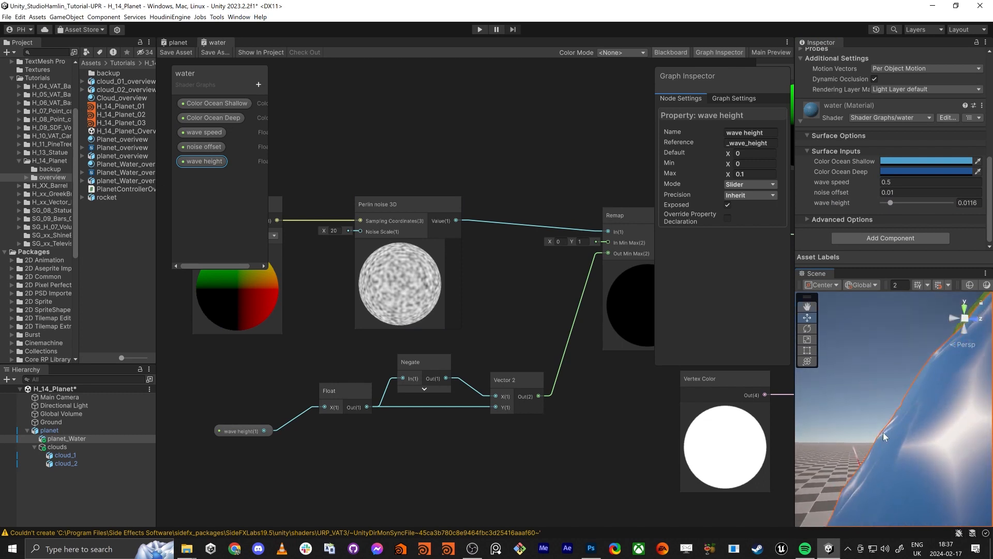
pyautogui.moveTo(890, 203); pyautogui.dragTo(924, 202)
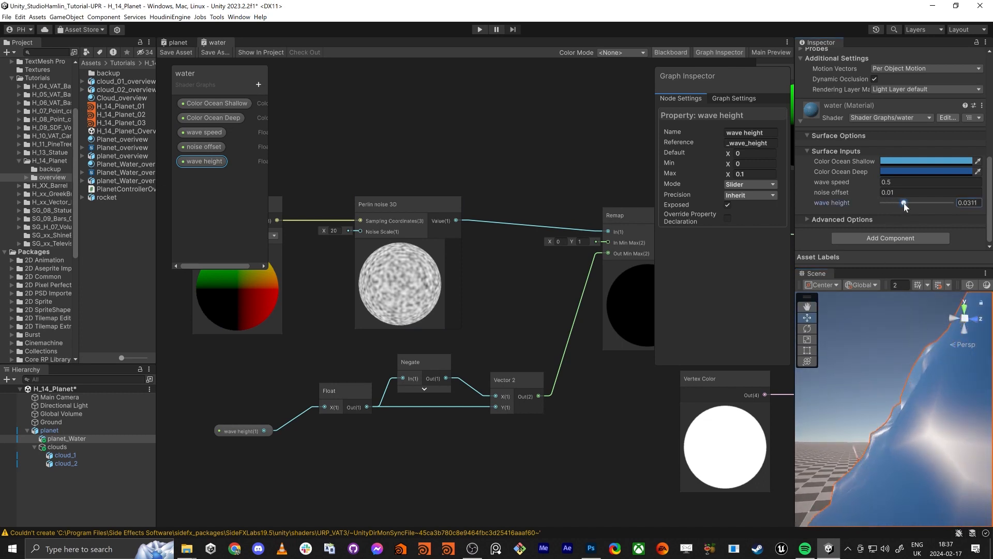
pyautogui.moveTo(891, 455); pyautogui.dragTo(911, 479, button='right')
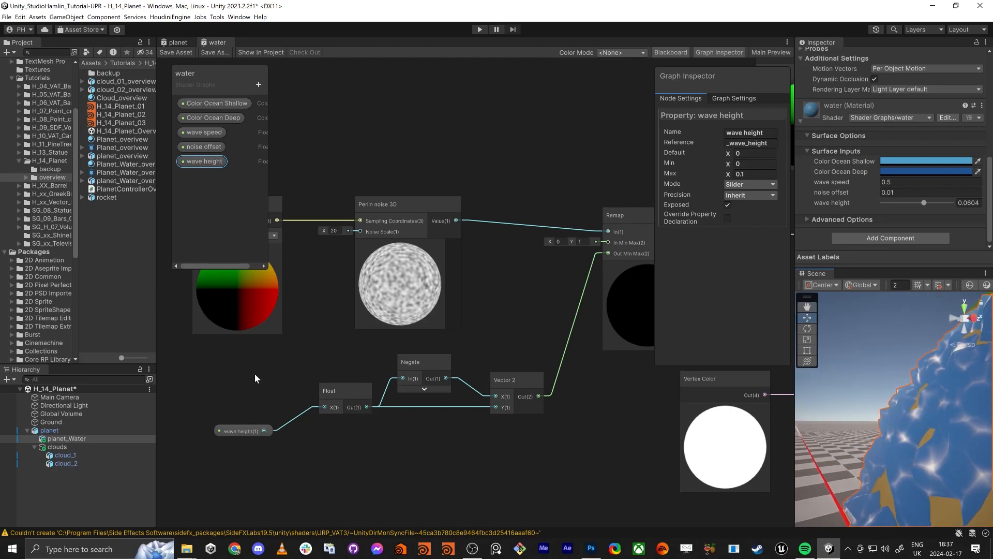
# Move Position and Perlin noise 3D farther from Remap, and shift the wave height, Float, Negate and Vector 2 nodes lower
pyautogui.moveTo(270, 367); pyautogui.dragTo(296, 354, button='middle')
pyautogui.scroll(-1, 296, 355)
pyautogui.moveTo(434, 150); pyautogui.dragTo(294, 233)
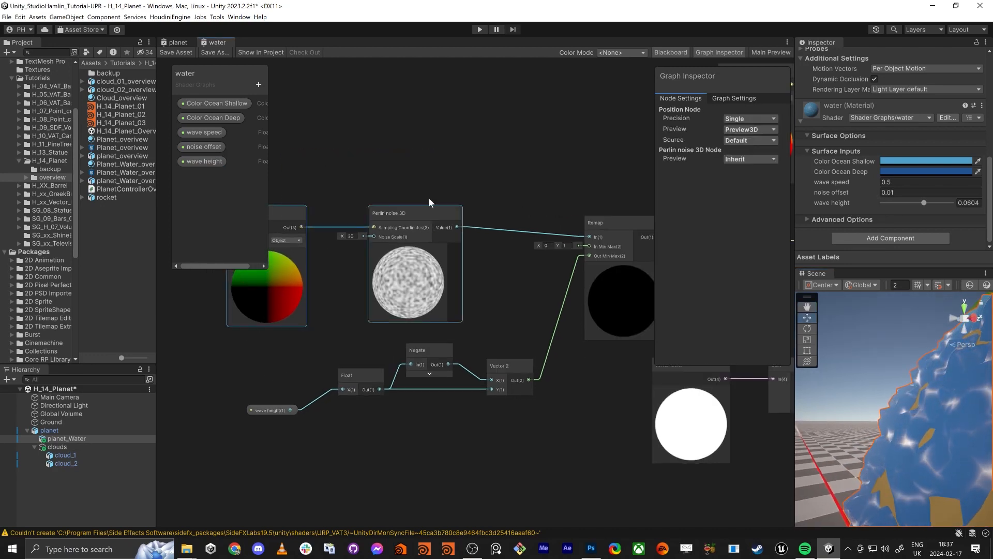
pyautogui.moveTo(402, 217); pyautogui.dragTo(323, 213)
pyautogui.moveTo(498, 285); pyautogui.dragTo(521, 257, button='middle')
pyautogui.moveTo(298, 428); pyautogui.dragTo(383, 377)
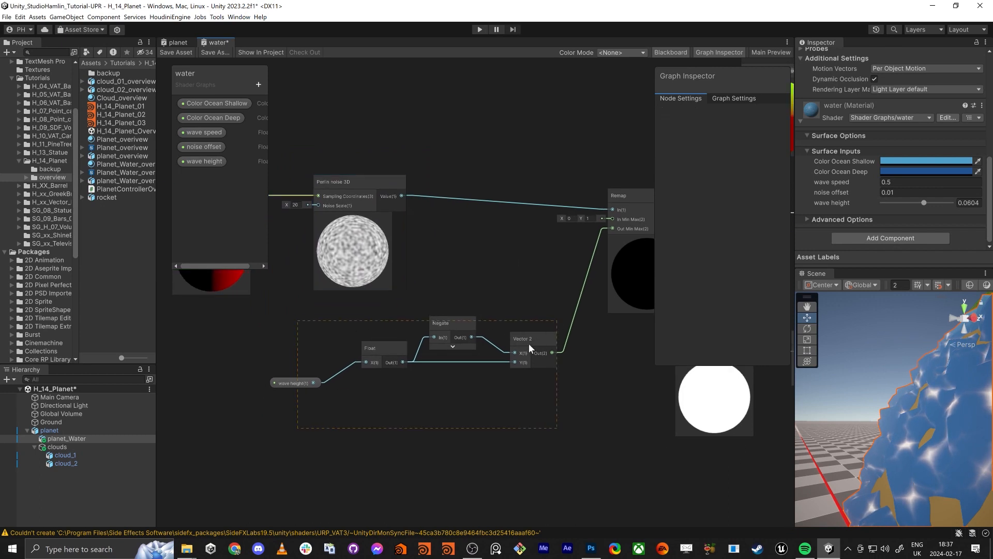
pyautogui.moveTo(529, 343); pyautogui.dragTo(532, 386)
pyautogui.scroll(-1, 458, 318)
pyautogui.moveTo(458, 318); pyautogui.dragTo(466, 322, button='middle')
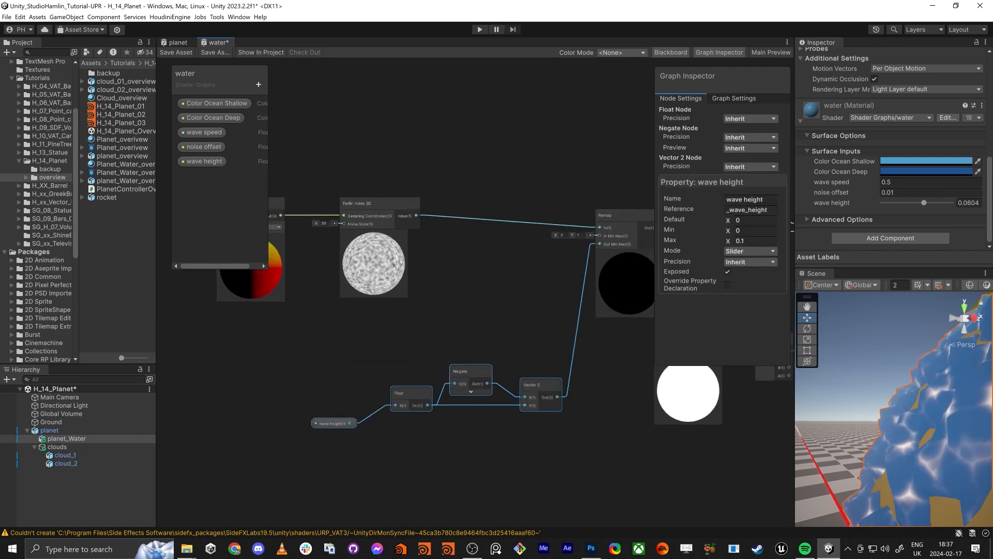
pyautogui.hotkey('alt', 'Tab')
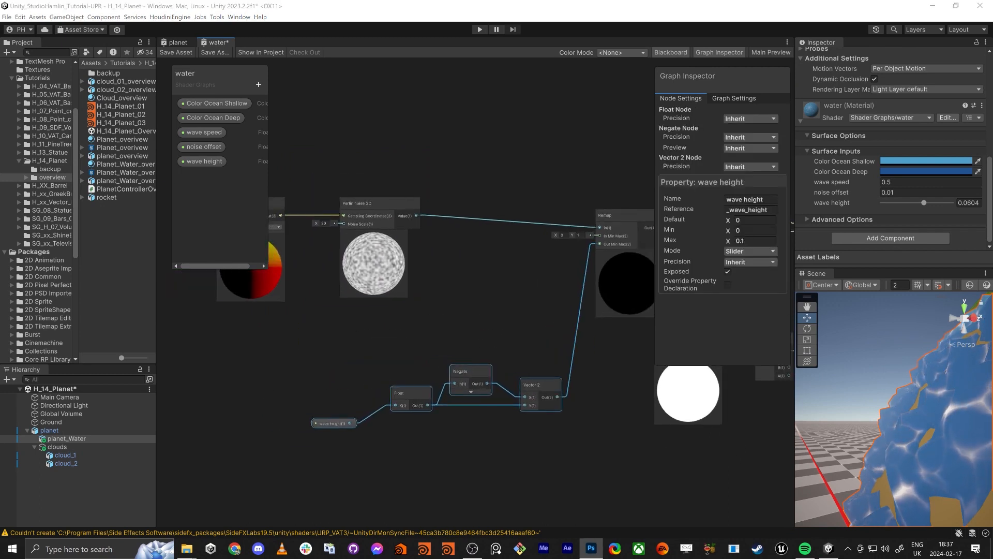
# Move the Position node farther away from Perlin noise 3D to open a gap between them
pyautogui.moveTo(258, 278); pyautogui.dragTo(525, 300, button='middle')
pyautogui.click(497, 225)
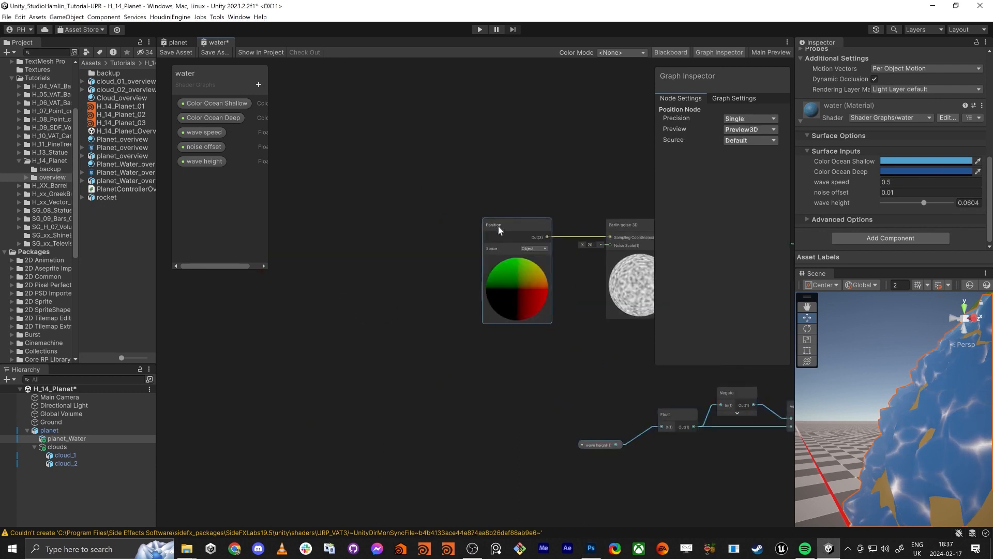
pyautogui.moveTo(498, 226); pyautogui.dragTo(374, 222)
pyautogui.moveTo(485, 236); pyautogui.dragTo(409, 240, button='middle')
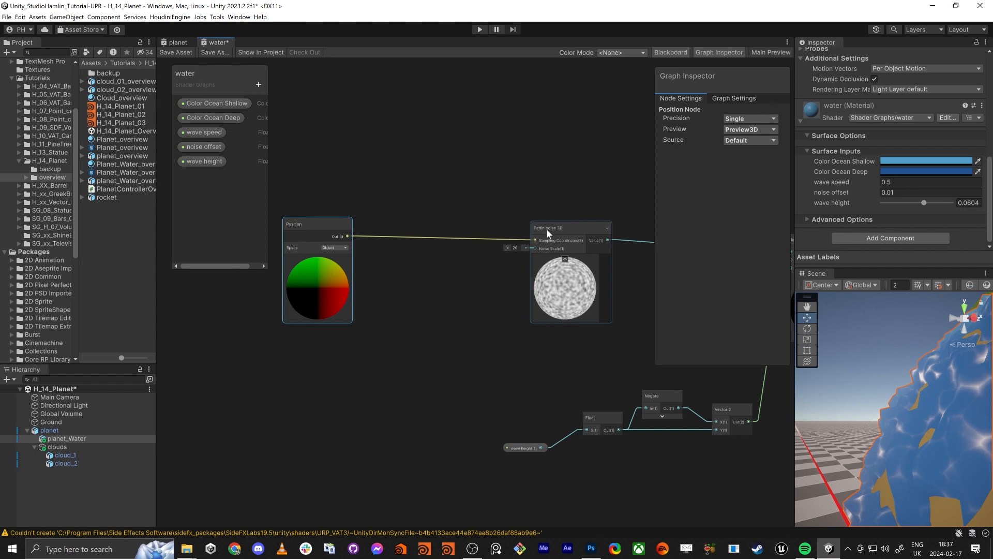
pyautogui.moveTo(547, 228); pyautogui.dragTo(549, 228)
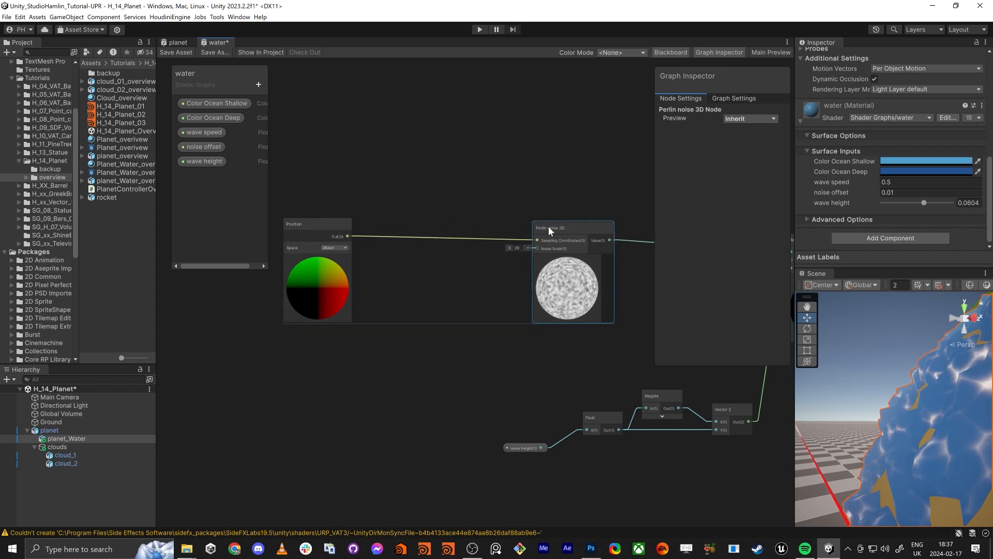
# Insert an Add node between Position and Perlin noise 3D's Sampling Coordinates, and place it midway between them
pyautogui.moveTo(343, 235); pyautogui.dragTo(537, 240)
pyautogui.write('add')
pyautogui.press('Return')
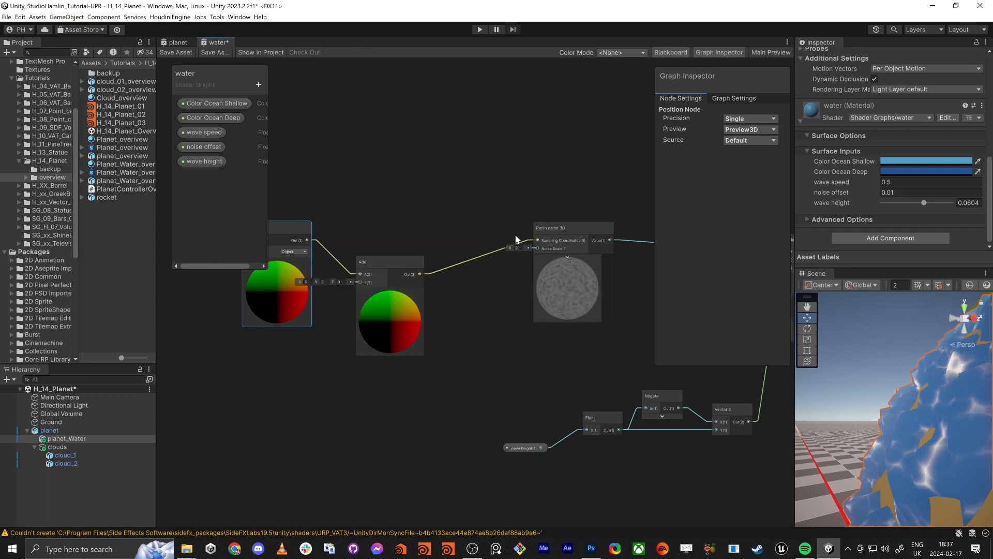
pyautogui.moveTo(399, 256); pyautogui.dragTo(454, 234)
# Add a Time node below Position, connect its Time output to Add's B input, and save the shader graph
pyautogui.click(299, 369)
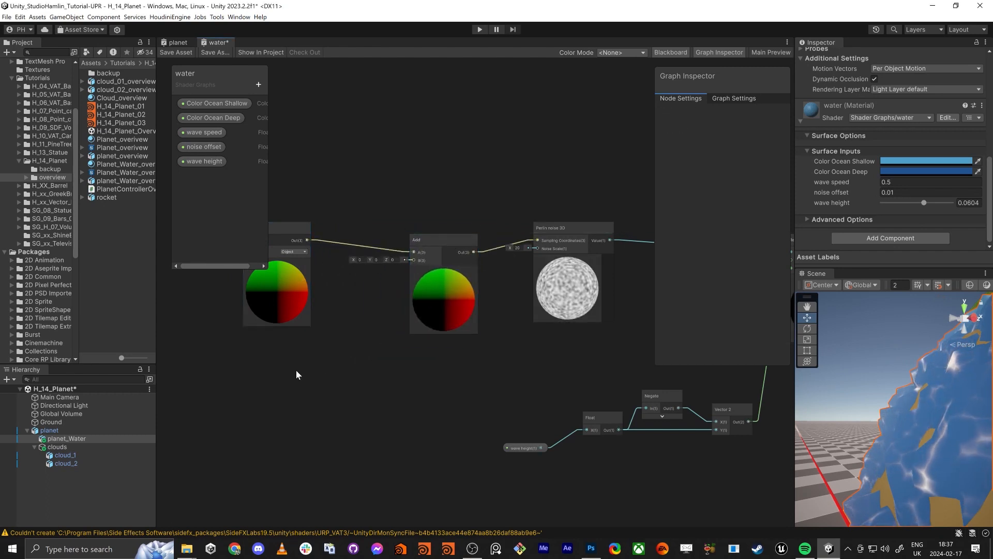
pyautogui.press('space')
pyautogui.write('time')
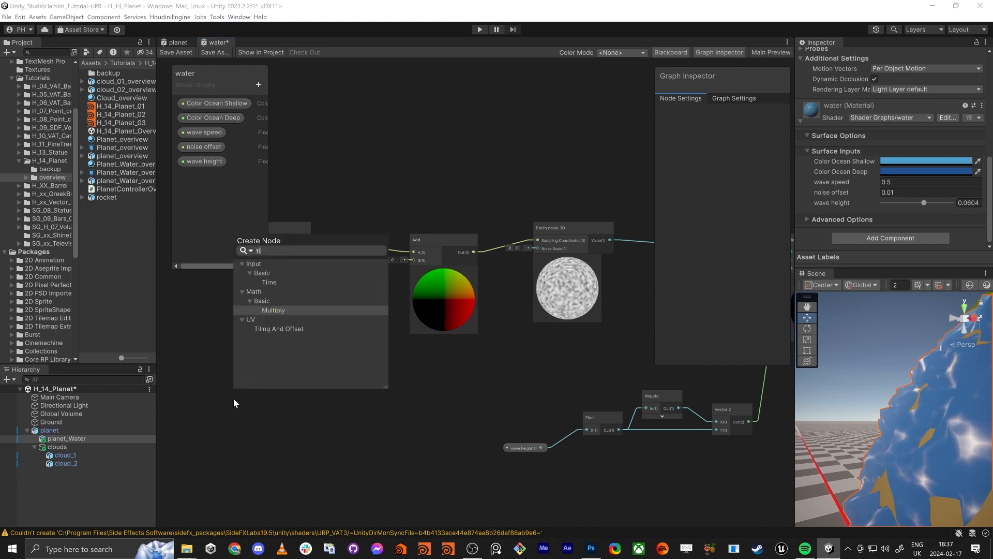
pyautogui.press('Return')
pyautogui.moveTo(270, 428); pyautogui.dragTo(416, 259)
pyautogui.click(169, 53)
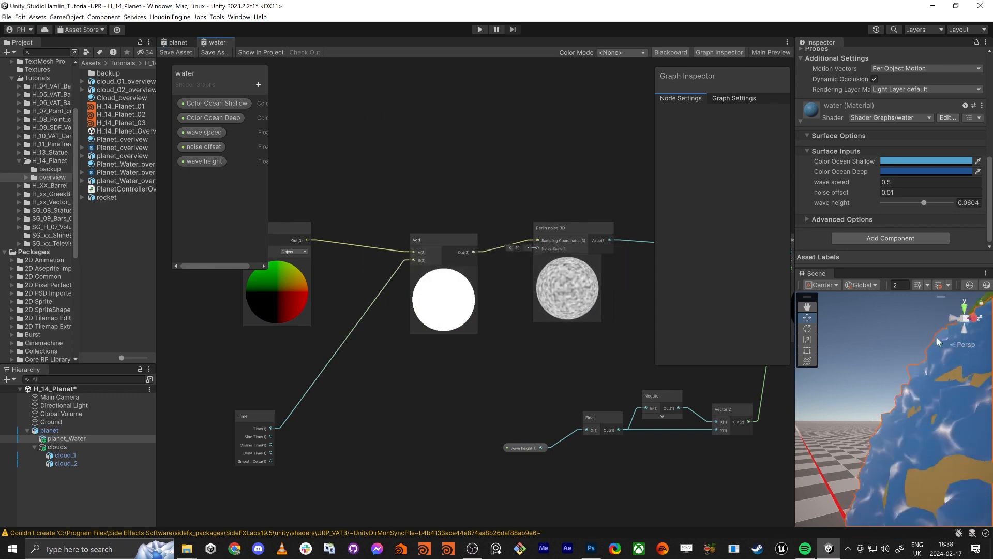
# Add another Float property to the blackboard, keeping its default name
pyautogui.click(259, 84)
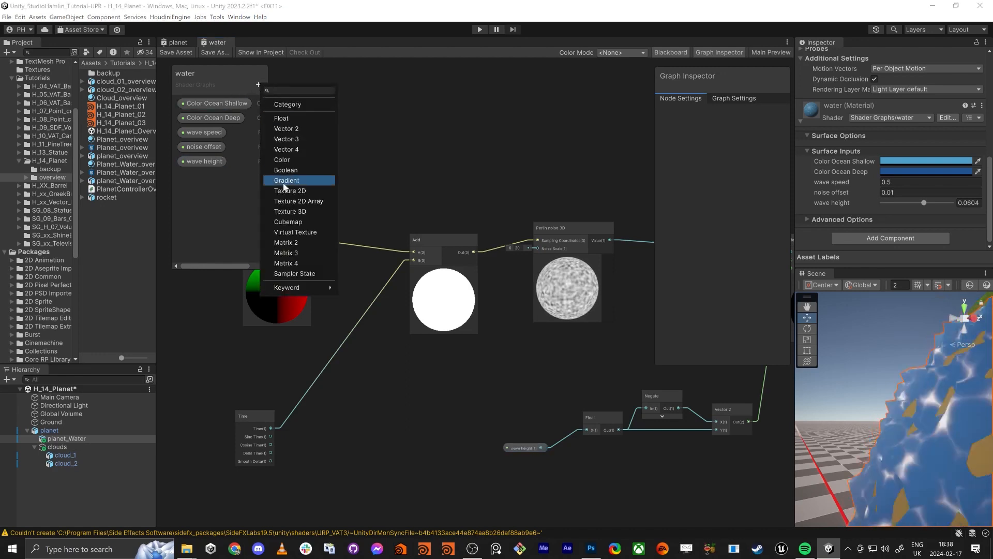
pyautogui.click(295, 115)
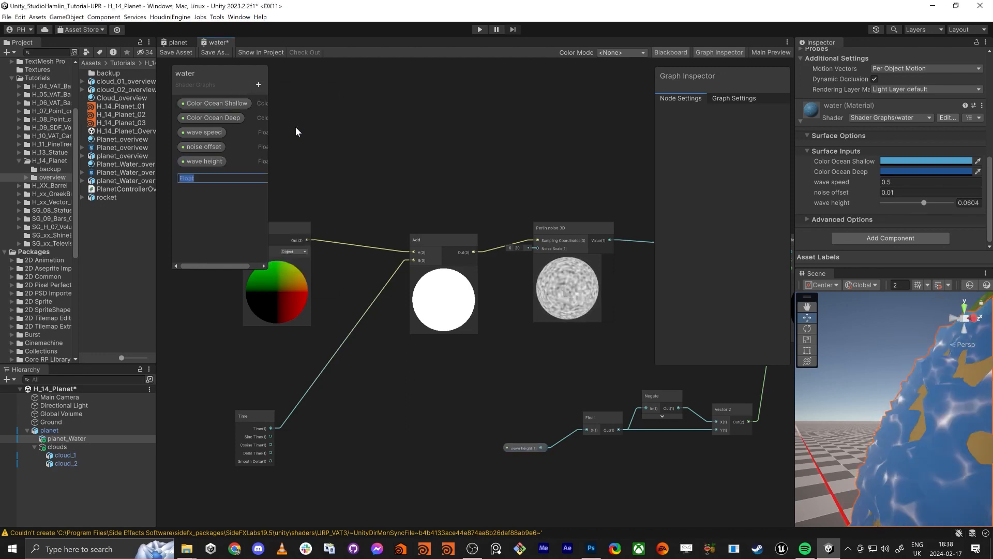
pyautogui.click(393, 157)
# Examine how the wave speed property and Time drive the Voronoi noise 3D branch, and return to the Perlin noise nodes
pyautogui.scroll(-5, 312, 234)
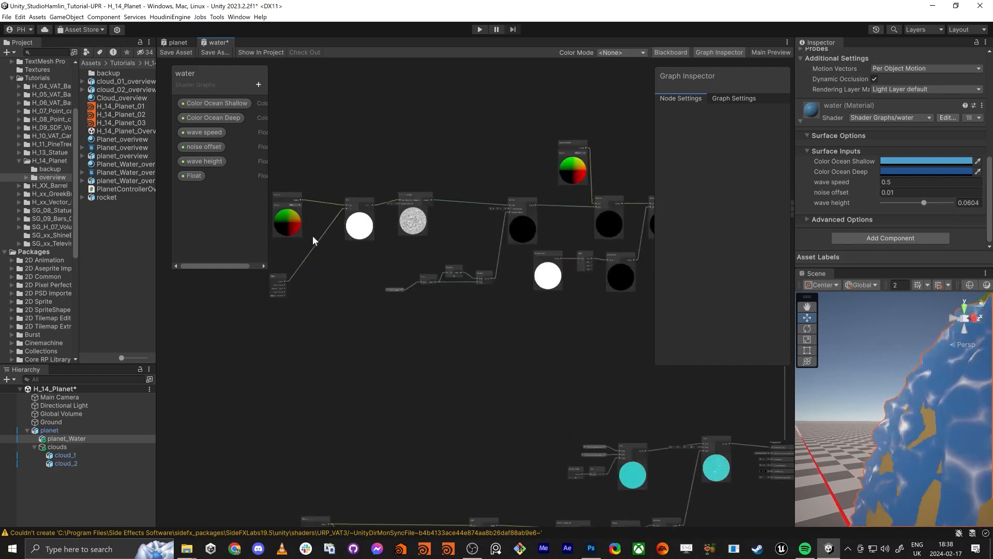
pyautogui.click(199, 130)
pyautogui.moveTo(403, 387); pyautogui.dragTo(361, 245, button='middle')
pyautogui.scroll(-2, 352, 262)
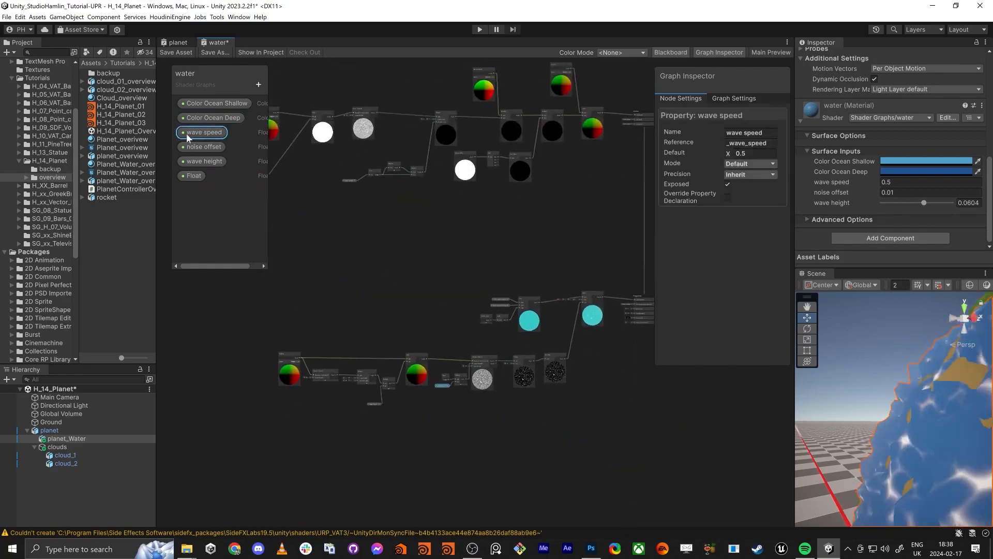
pyautogui.scroll(6, 509, 462)
pyautogui.scroll(4, 590, 476)
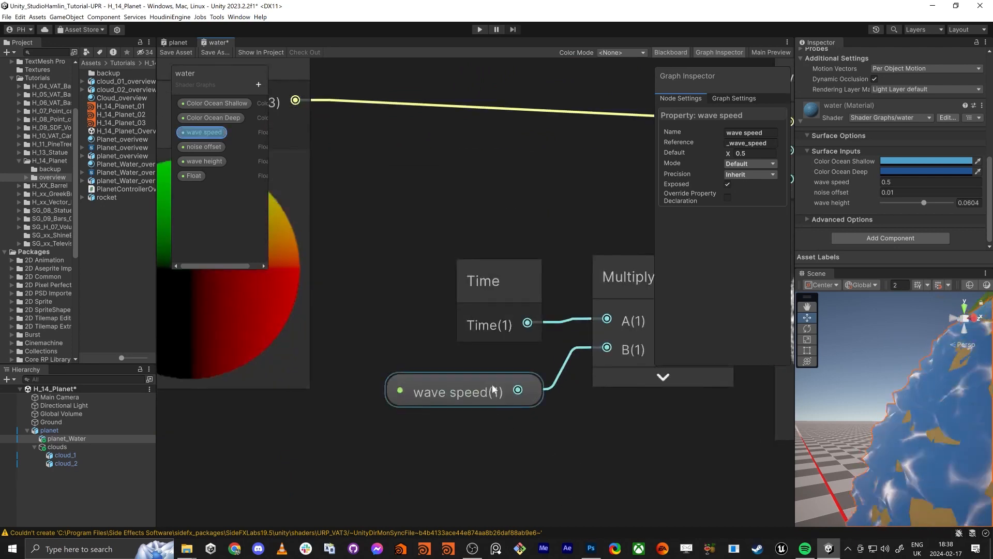
pyautogui.scroll(-4, 494, 389)
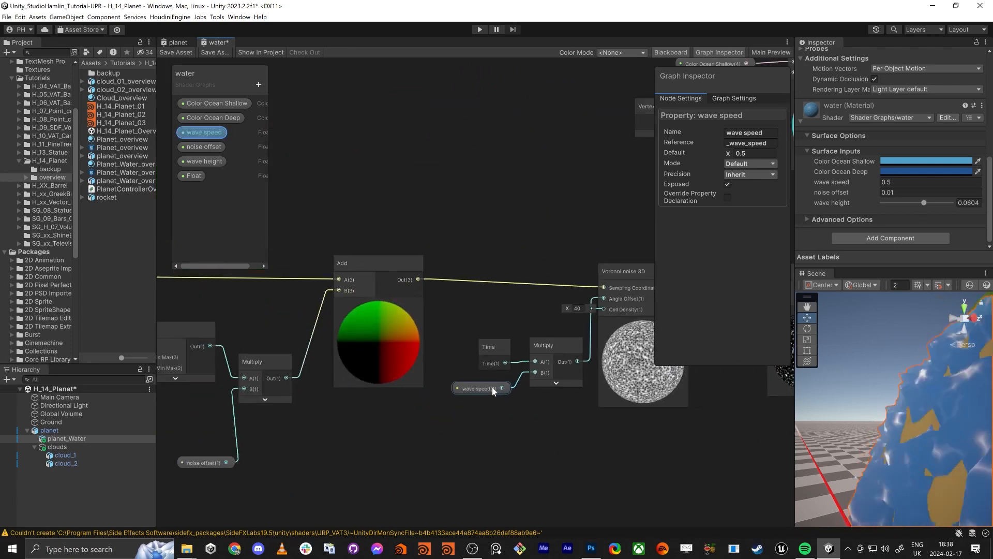
pyautogui.moveTo(569, 321); pyautogui.dragTo(496, 327, button='middle')
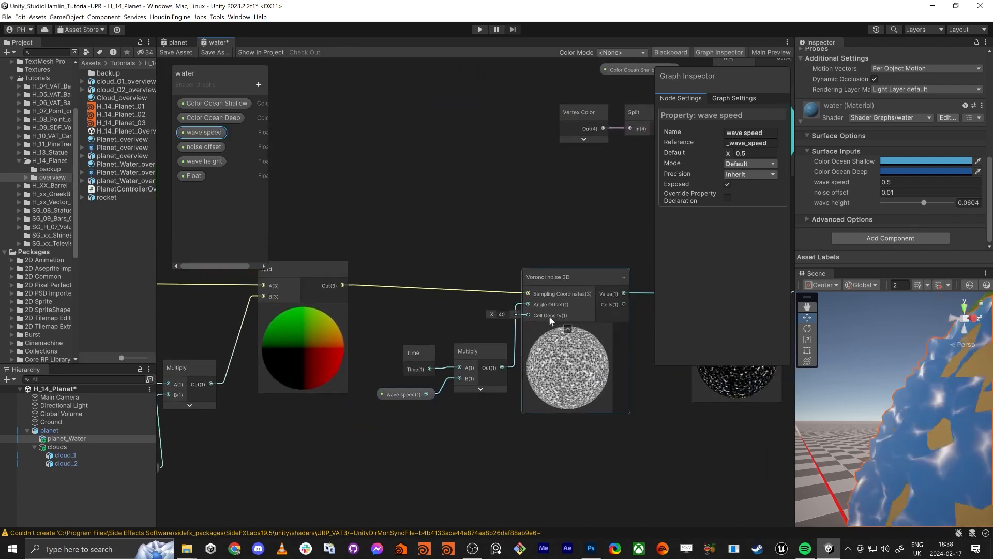
pyautogui.scroll(3, 548, 314)
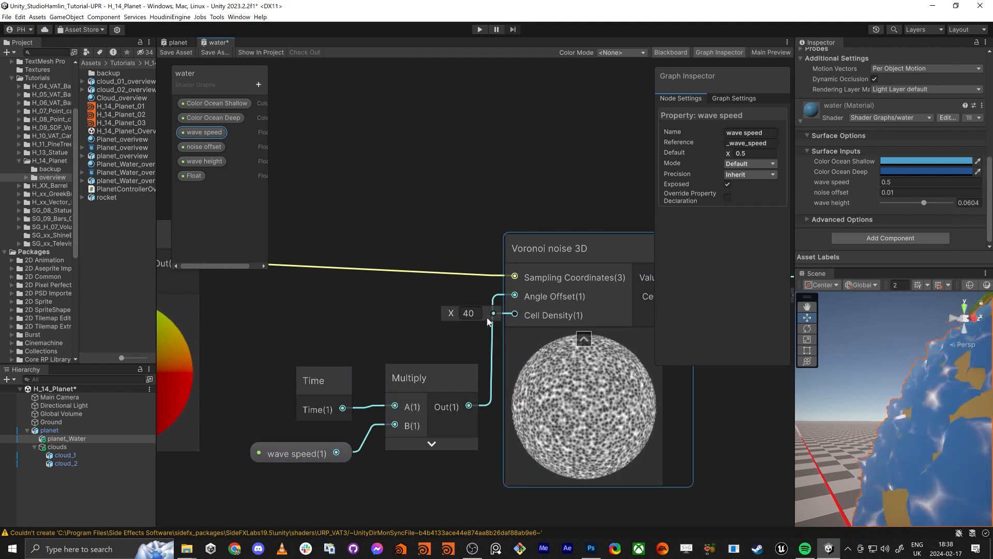
pyautogui.scroll(-9, 461, 315)
pyautogui.moveTo(377, 155); pyautogui.dragTo(552, 409, button='middle')
pyautogui.moveTo(449, 238); pyautogui.dragTo(538, 461, button='middle')
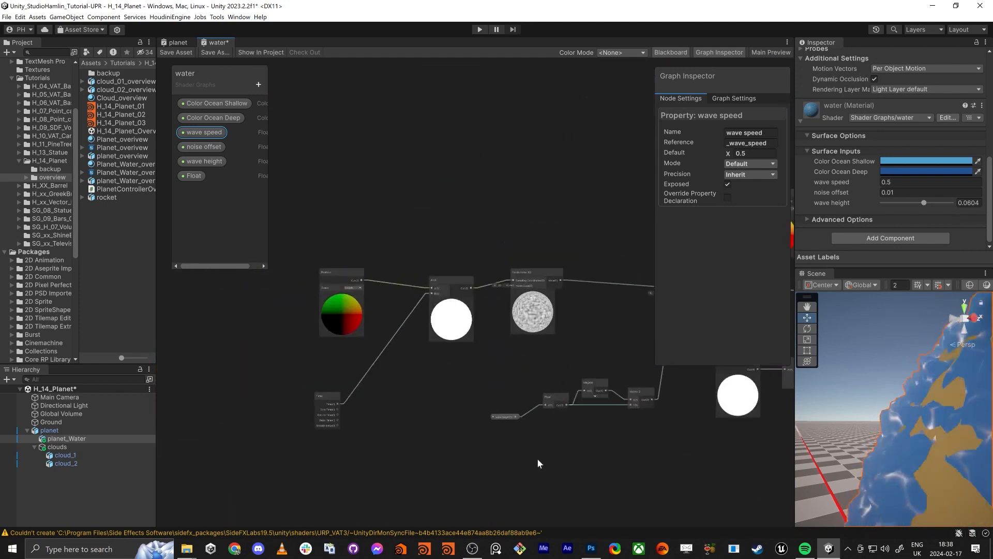
pyautogui.scroll(5, 477, 294)
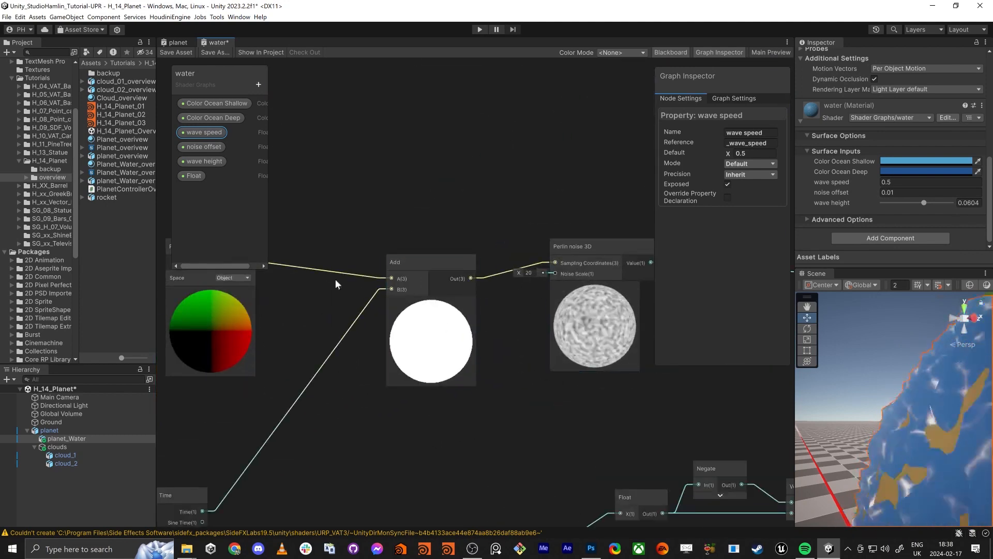
# Add a Float property named "wave speed 2" to the blackboard and place its node in the graph just above Time
pyautogui.click(258, 85)
pyautogui.click(290, 106)
pyautogui.write('wabe')
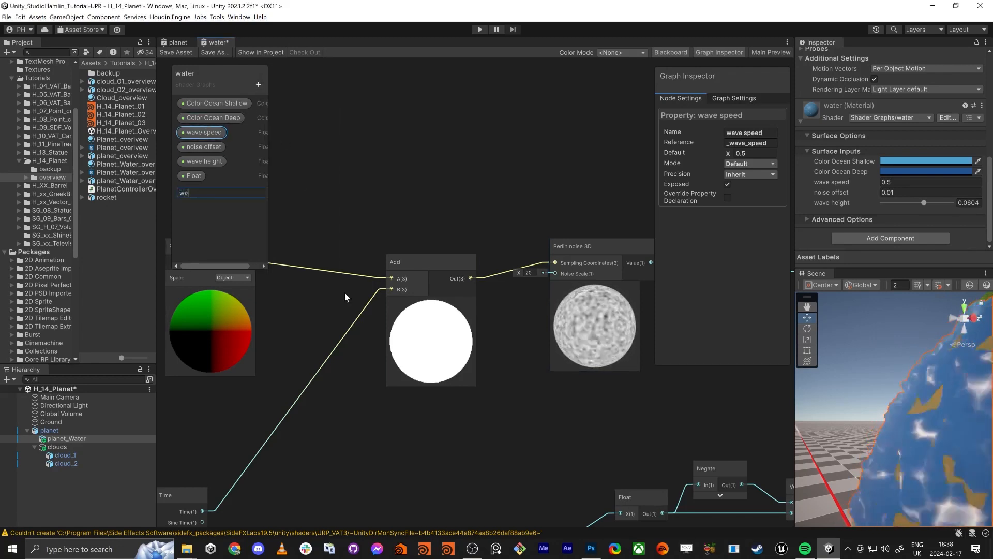
pyautogui.press('BackSpace')
pyautogui.press('BackSpace')
pyautogui.write('ve speed  d2')
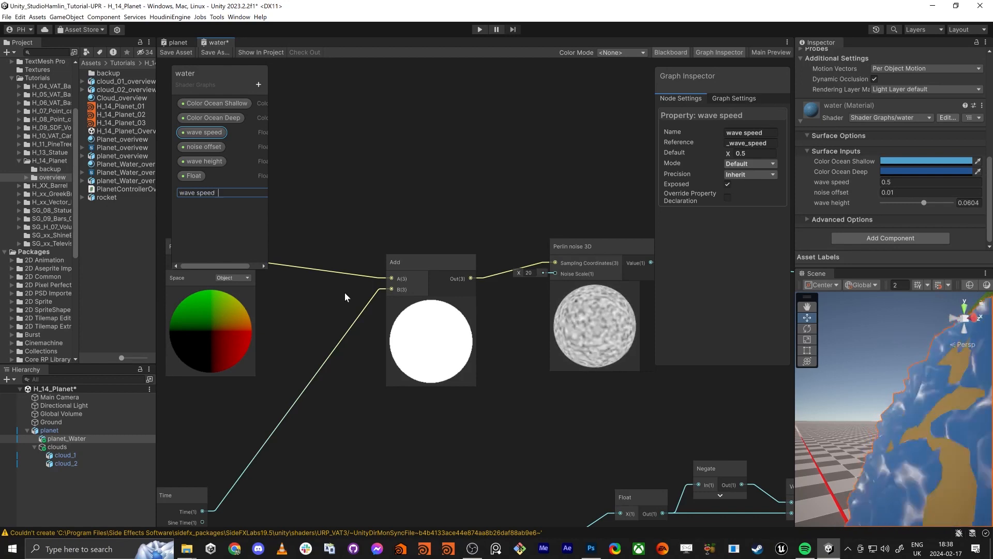
pyautogui.press('BackSpace')
pyautogui.press('BackSpace')
pyautogui.write('2')
pyautogui.press('Return')
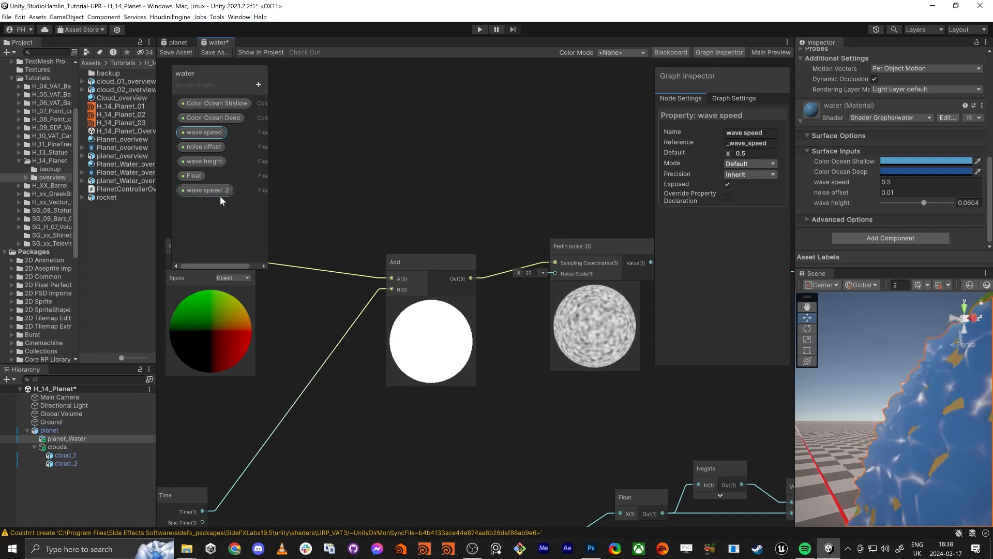
pyautogui.moveTo(219, 193); pyautogui.dragTo(203, 449)
pyautogui.moveTo(215, 419); pyautogui.dragTo(478, 316, button='middle')
pyautogui.click(517, 388)
pyautogui.moveTo(463, 148); pyautogui.dragTo(502, 215)
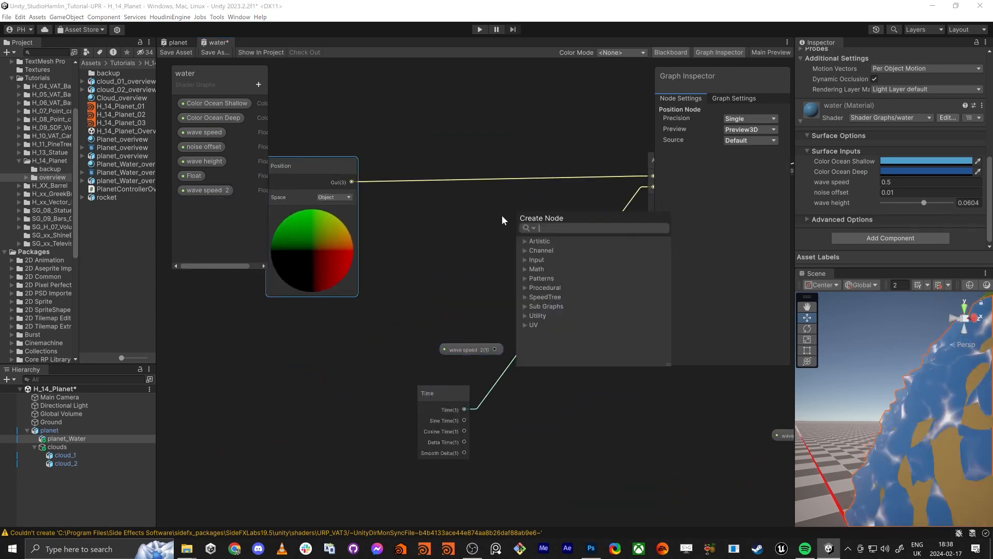
pyautogui.write('mult')
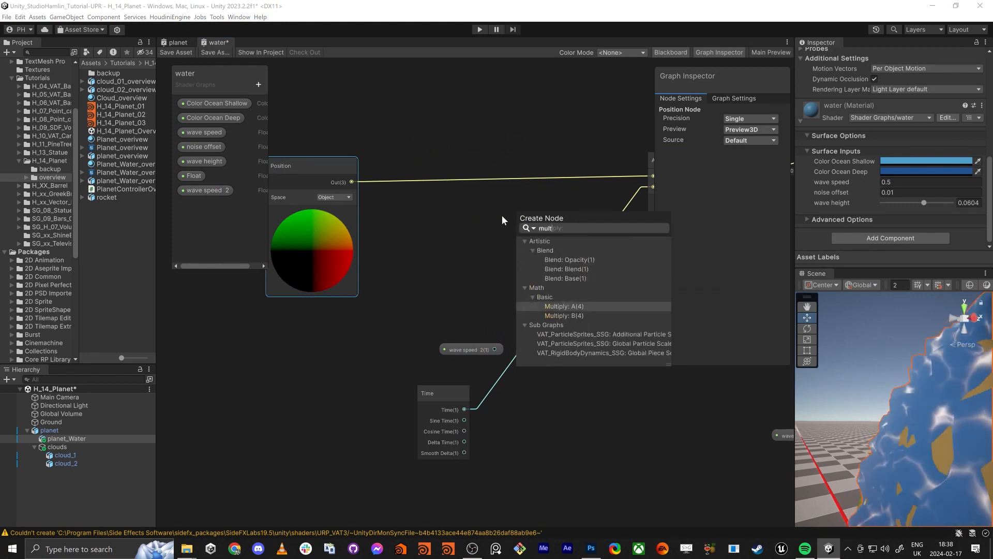
pyautogui.press('Escape')
# Insert a Multiply node fed by Time in A and wave speed 2 in B, and connect its output to Add's B input
pyautogui.moveTo(634, 274); pyautogui.dragTo(546, 240, button='middle')
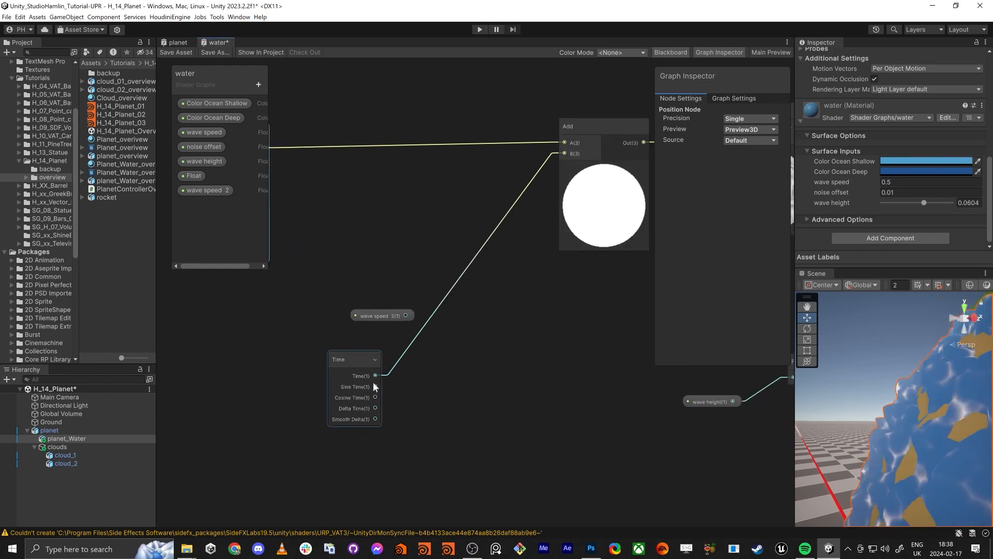
pyautogui.moveTo(376, 375); pyautogui.dragTo(494, 364)
pyautogui.write('mult')
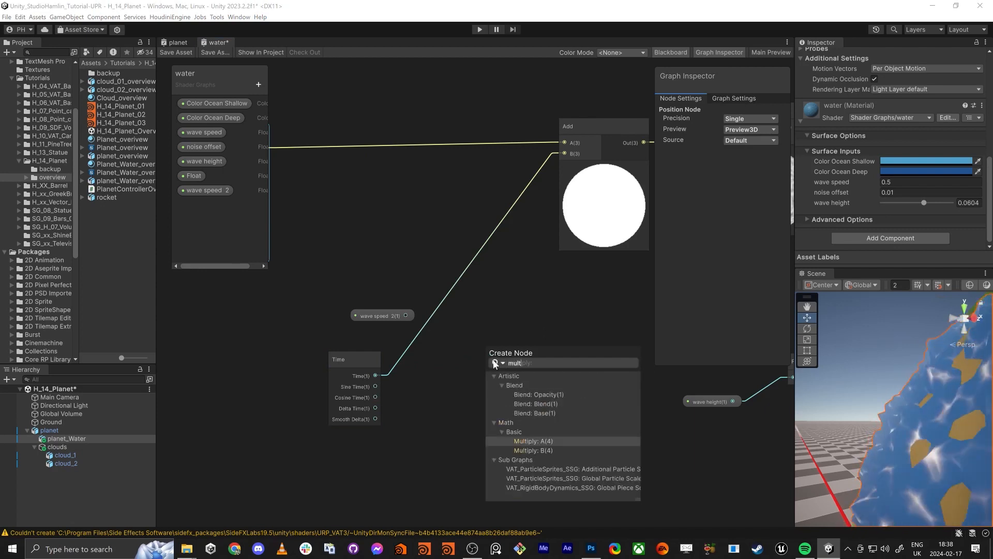
pyautogui.press('Return')
pyautogui.moveTo(486, 376); pyautogui.dragTo(405, 316)
pyautogui.moveTo(565, 367); pyautogui.dragTo(564, 154)
# Arrange the nodes with Multiply just before Add, Time before Multiply, and wave speed 2 below Time
pyautogui.moveTo(511, 343); pyautogui.dragTo(464, 209)
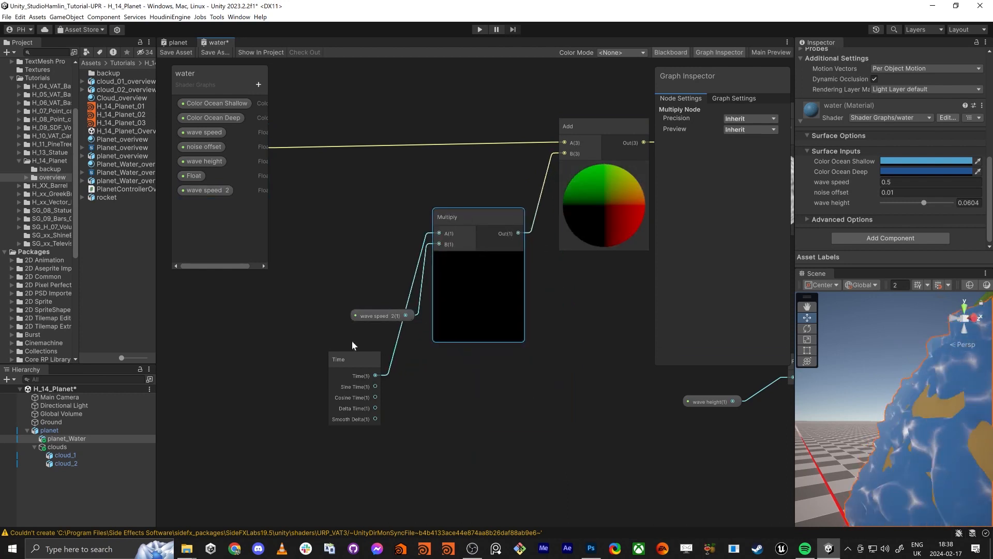
pyautogui.moveTo(343, 362); pyautogui.dragTo(309, 265)
pyautogui.moveTo(377, 318); pyautogui.dragTo(321, 386)
# Change the wave speed 2 property to Slider mode with a default value of 0.01
pyautogui.click(355, 375)
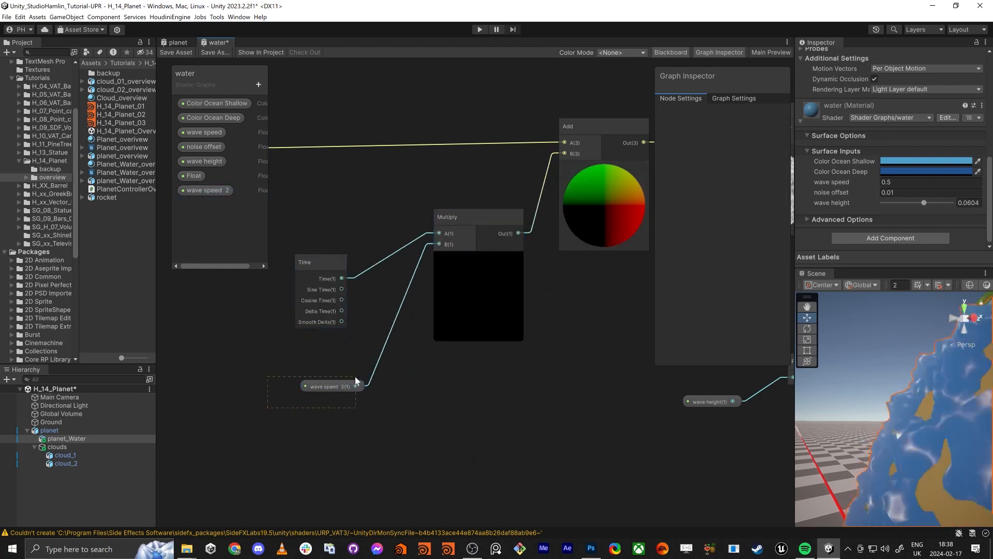
pyautogui.click(736, 164)
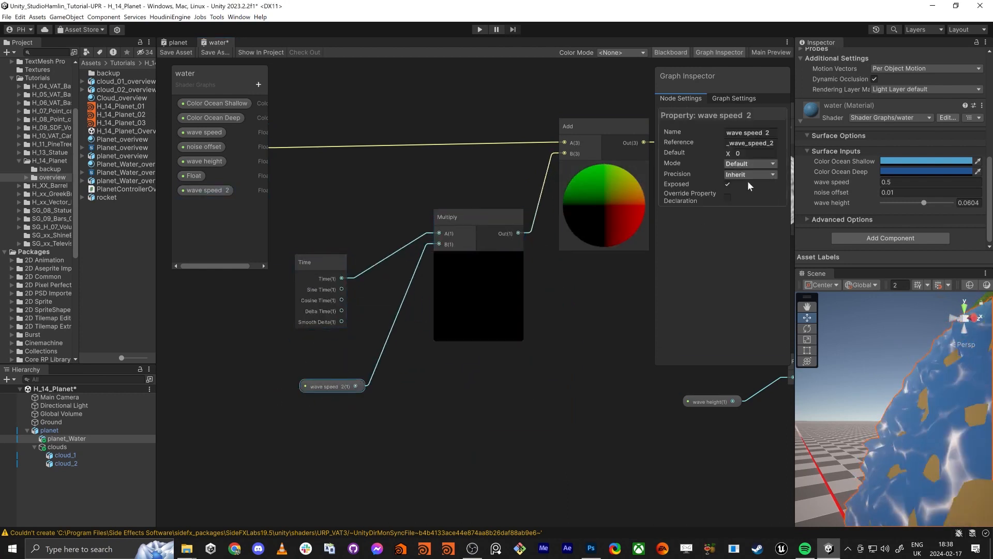
pyautogui.click(747, 182)
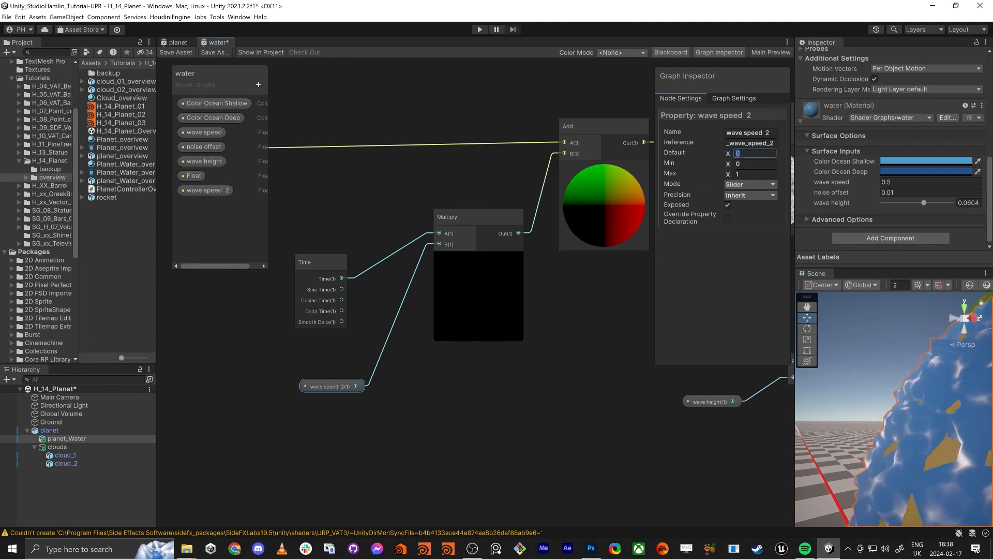
pyautogui.write('.0')
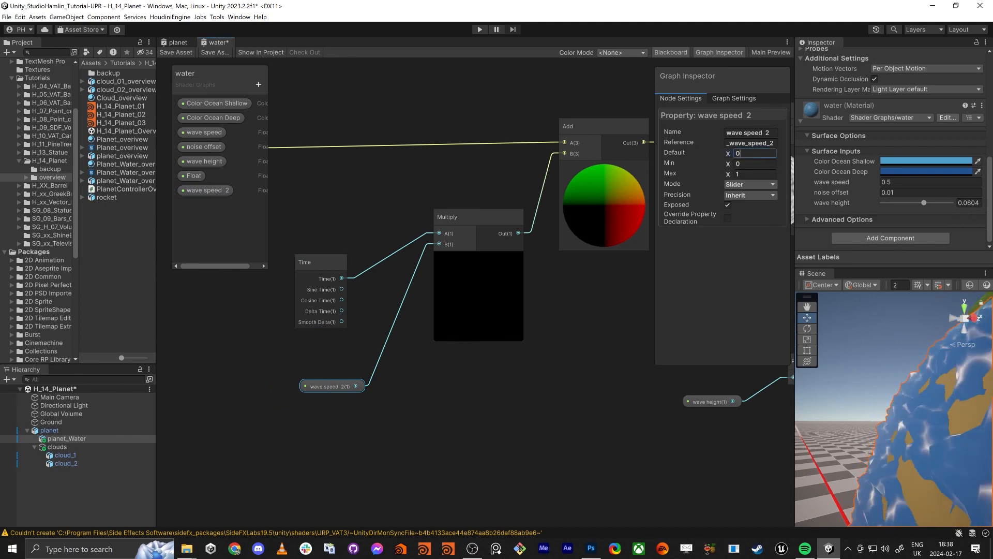
pyautogui.write('1')
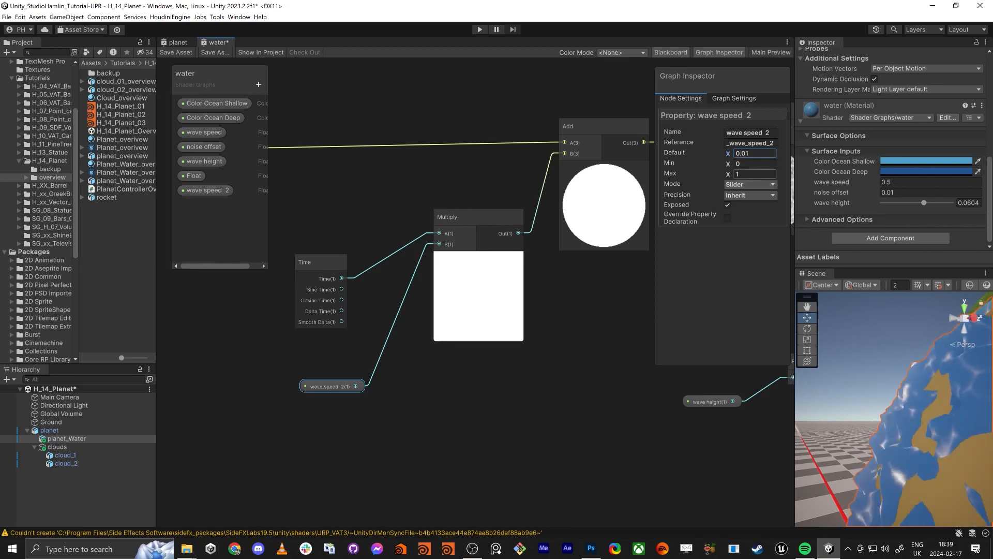
# Save the shader graph and set the water material's wave speed 2 to about 0.063 and wave height to about 0.0142
pyautogui.click(175, 52)
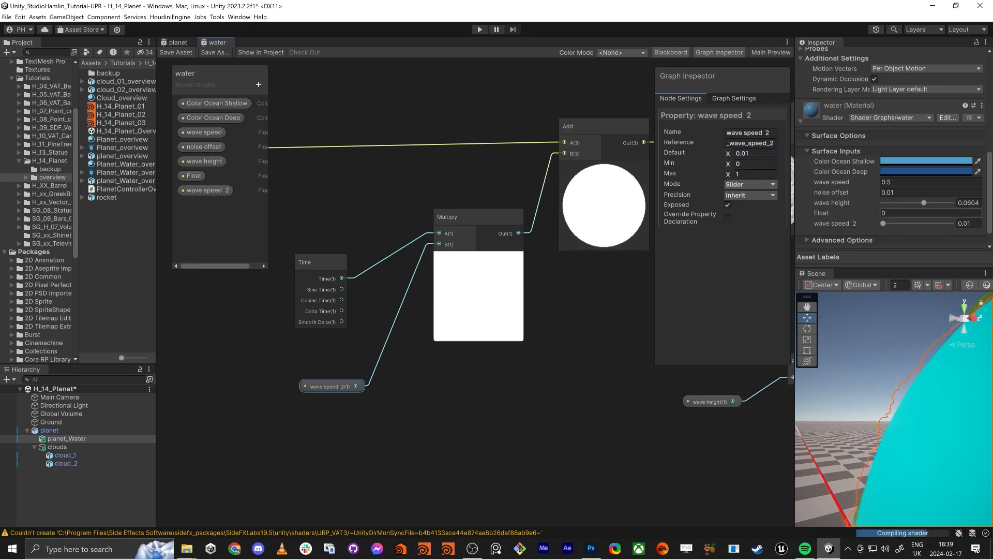
pyautogui.moveTo(884, 226); pyautogui.dragTo(890, 204)
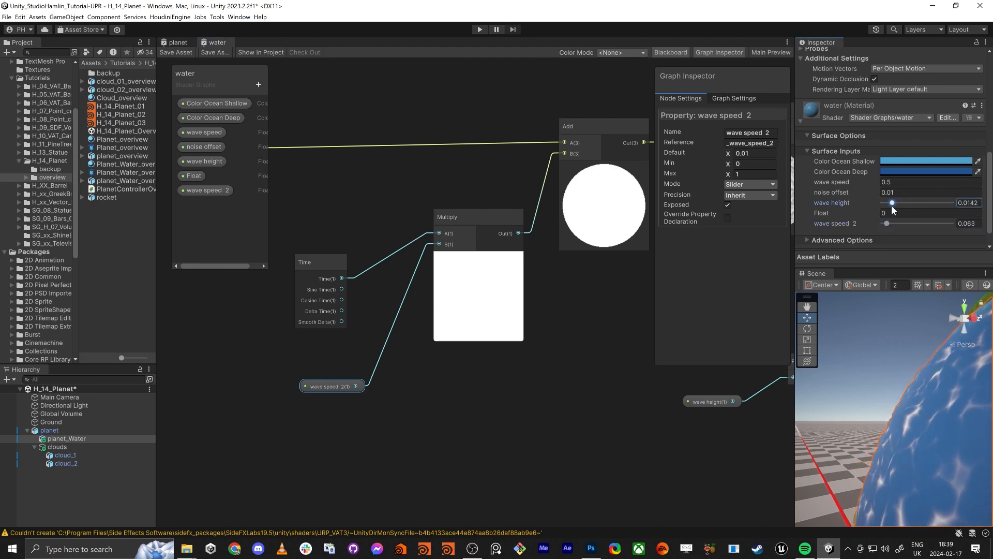
# Maximize the Scene view, deselect the water, and examine the moving waves from a distance and at the planet's edge
pyautogui.hotkey('shift', 'space')
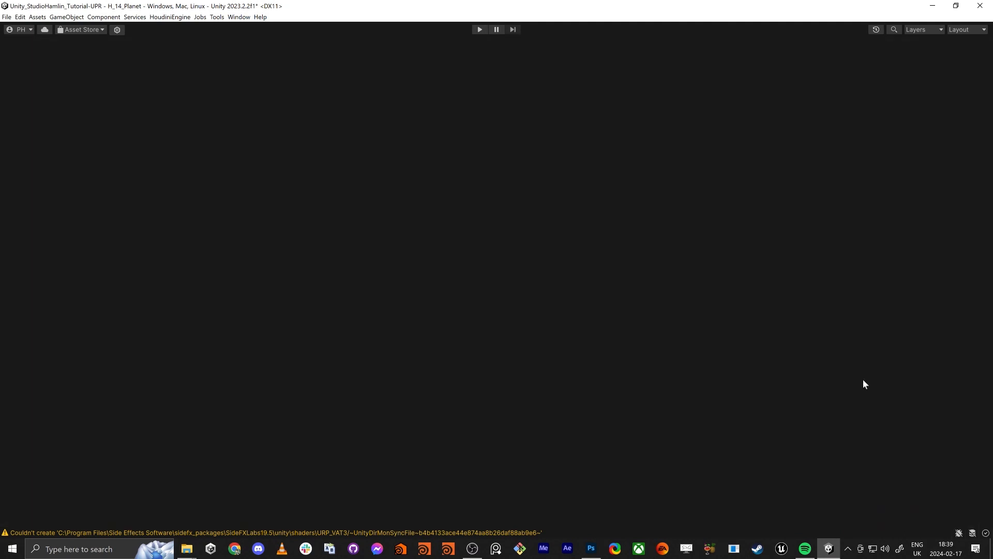
pyautogui.press('s')
pyautogui.moveTo(458, 262); pyautogui.dragTo(574, 300, button='right')
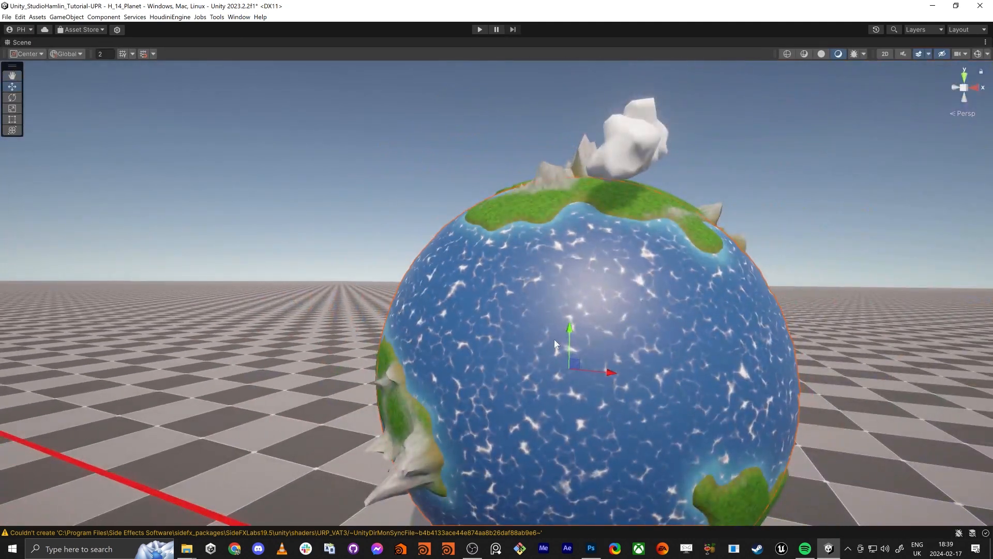
pyautogui.click(301, 170)
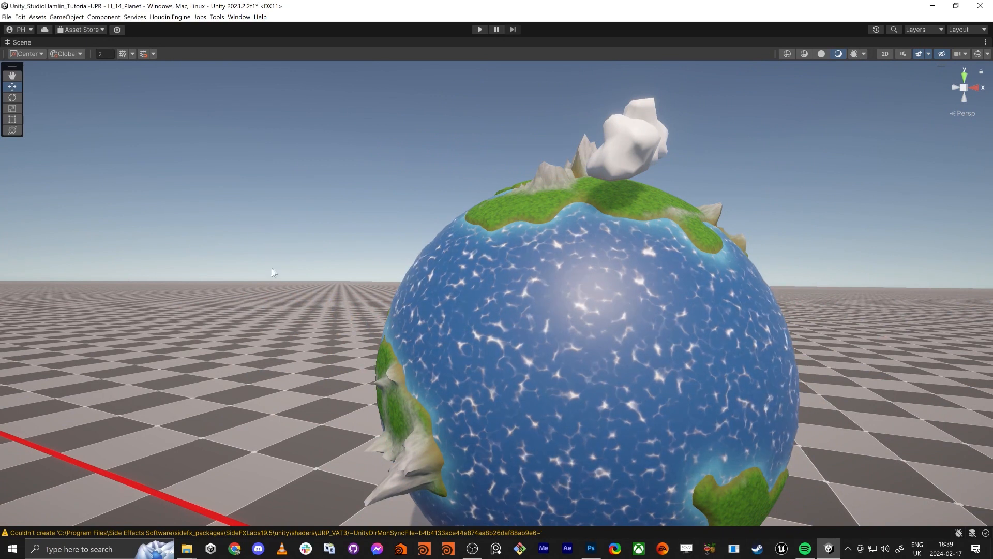
pyautogui.moveTo(499, 339); pyautogui.dragTo(630, 327, button='right')
pyautogui.press('w')
pyautogui.press('s')
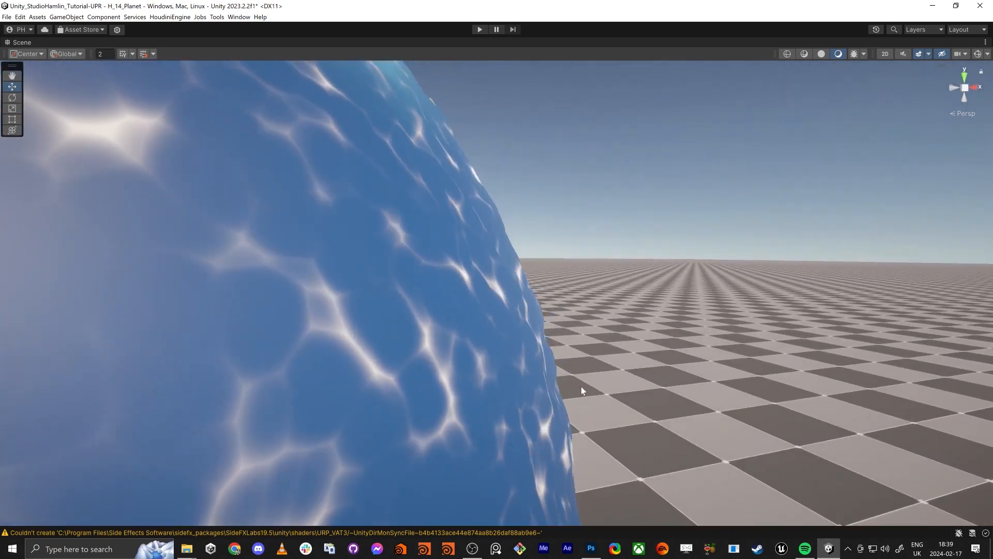
# Fly around the planet to examine the water in the inland lakes and the wave displacement along the ocean's silhouette
pyautogui.press('s')
pyautogui.moveTo(549, 321); pyautogui.dragTo(288, 311, button='right')
pyautogui.press('d')
pyautogui.press('w')
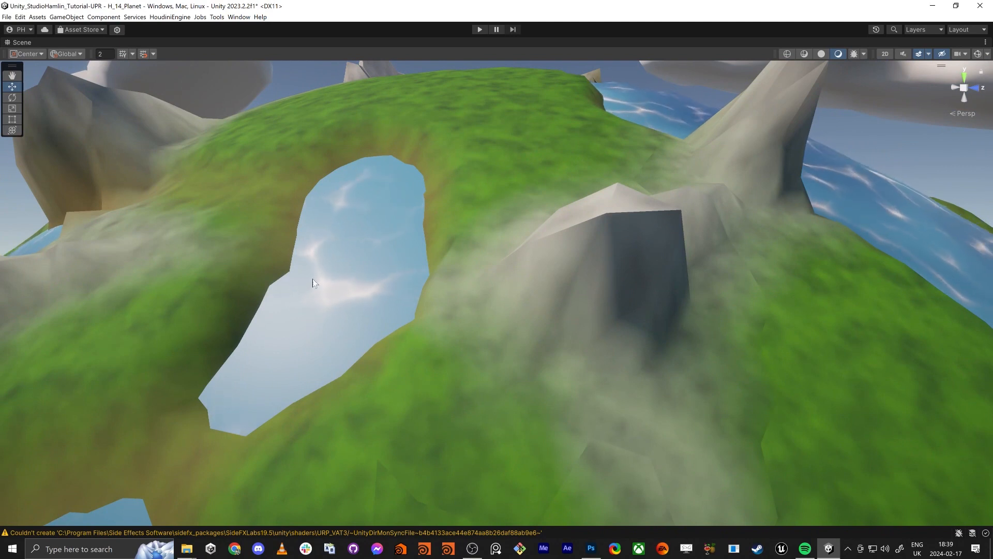
pyautogui.press('s')
pyautogui.moveTo(338, 287); pyautogui.dragTo(281, 256, button='right')
pyautogui.press('w')
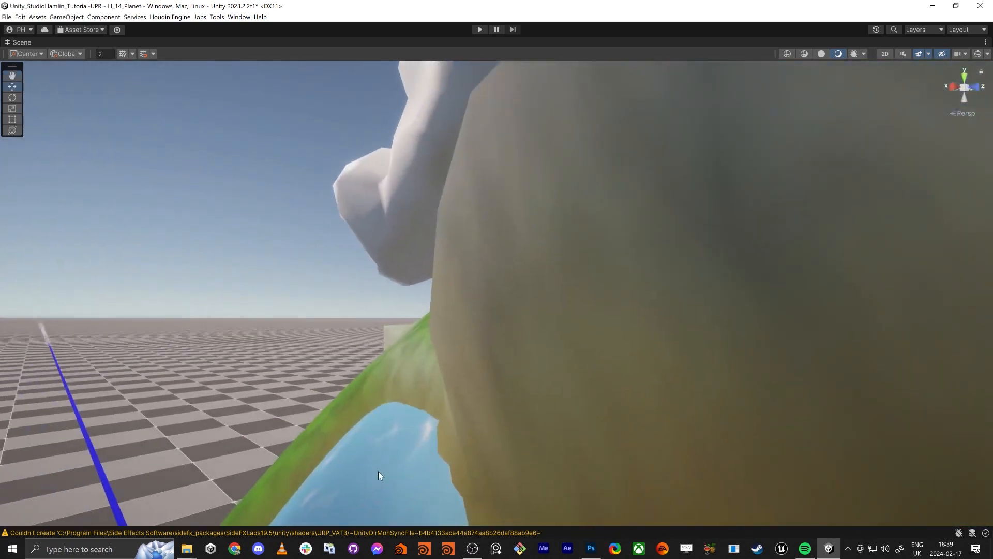
pyautogui.press('s')
pyautogui.moveTo(402, 421); pyautogui.dragTo(398, 364, button='right')
pyautogui.press('w')
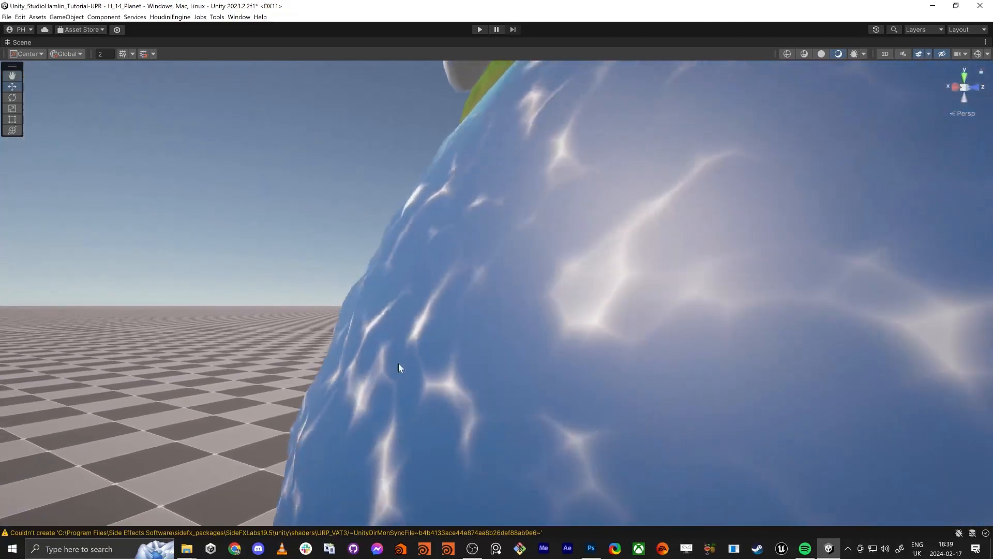
pyautogui.press('s')
pyautogui.moveTo(412, 187); pyautogui.dragTo(501, 347, button='right')
# Select the planet and rotate it partway around its vertical axis
pyautogui.click(495, 300)
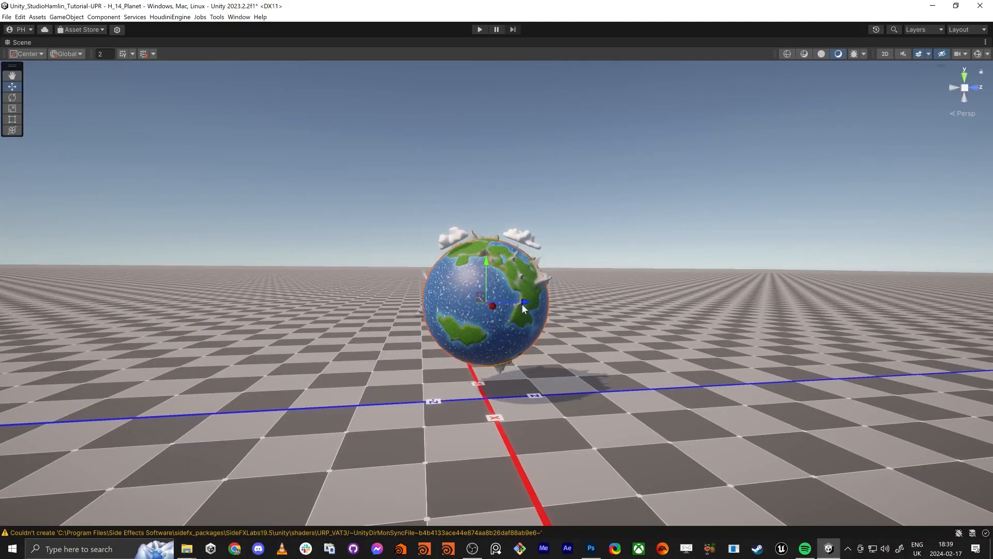
pyautogui.press('e')
pyautogui.moveTo(584, 333); pyautogui.dragTo(550, 327, button='right')
pyautogui.press('d')
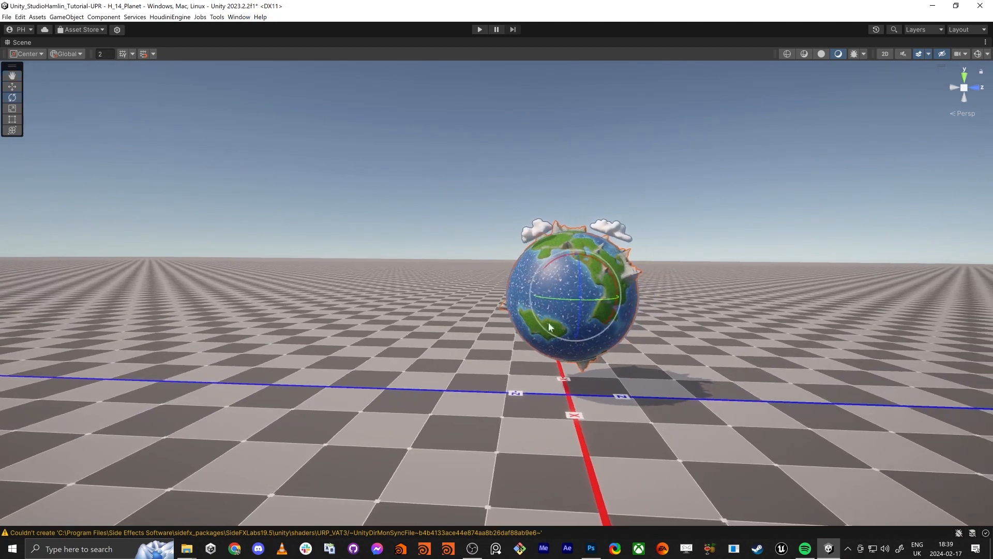
pyautogui.moveTo(599, 299); pyautogui.dragTo(571, 301)
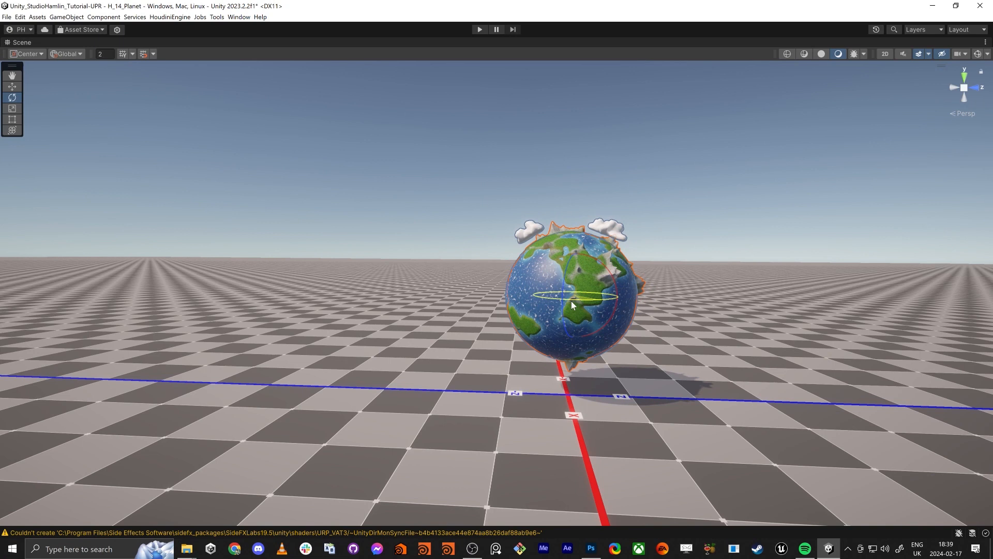
# Try moving one cloud up and away from the planet, and undo the move
pyautogui.click(610, 230)
pyautogui.press('w')
pyautogui.moveTo(604, 233); pyautogui.dragTo(685, 180)
pyautogui.hotkey('ctrl', 'z')
# Clear the selection and examine the finished planet's water, land and clouds from close up
pyautogui.click(779, 185)
pyautogui.moveTo(779, 187); pyautogui.dragTo(709, 190, button='right')
pyautogui.moveTo(810, 229); pyautogui.dragTo(681, 289, button='right')
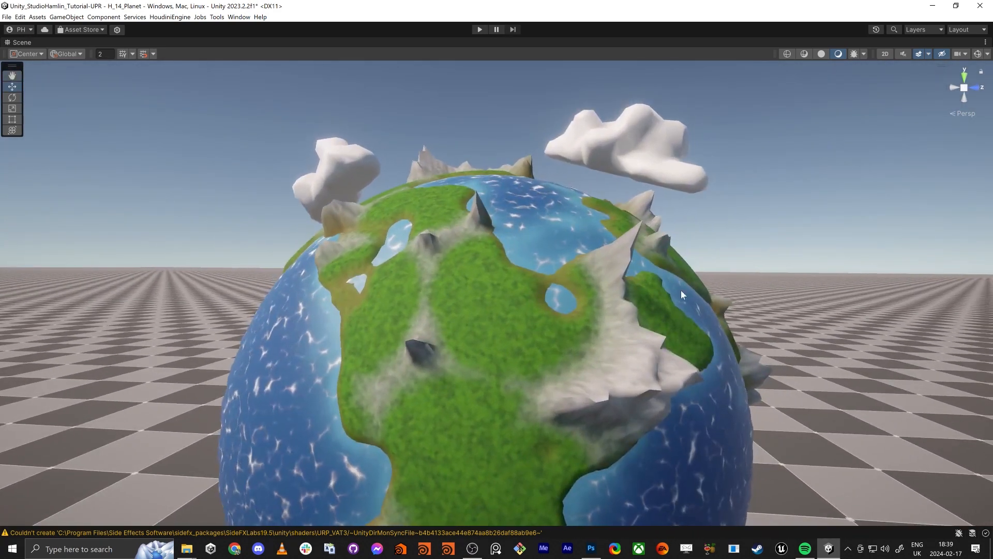